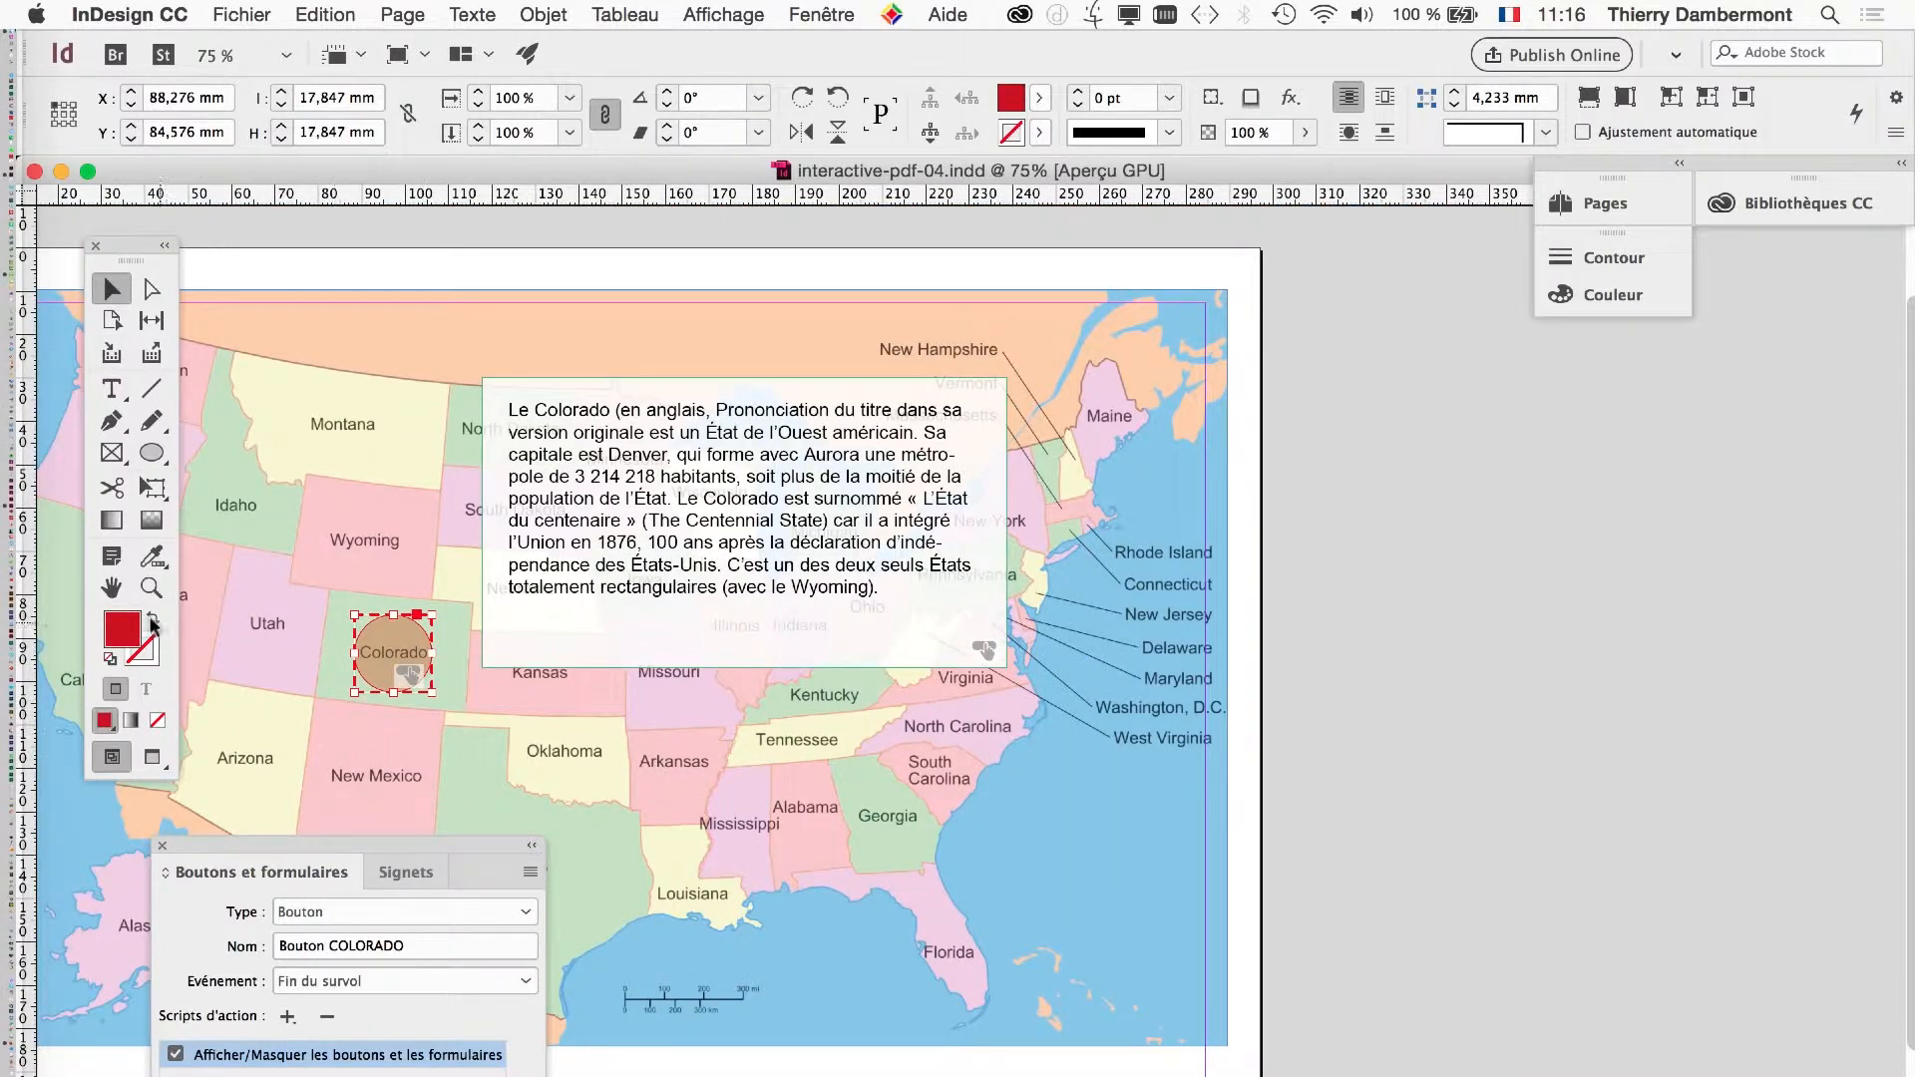
double_click(114, 593)
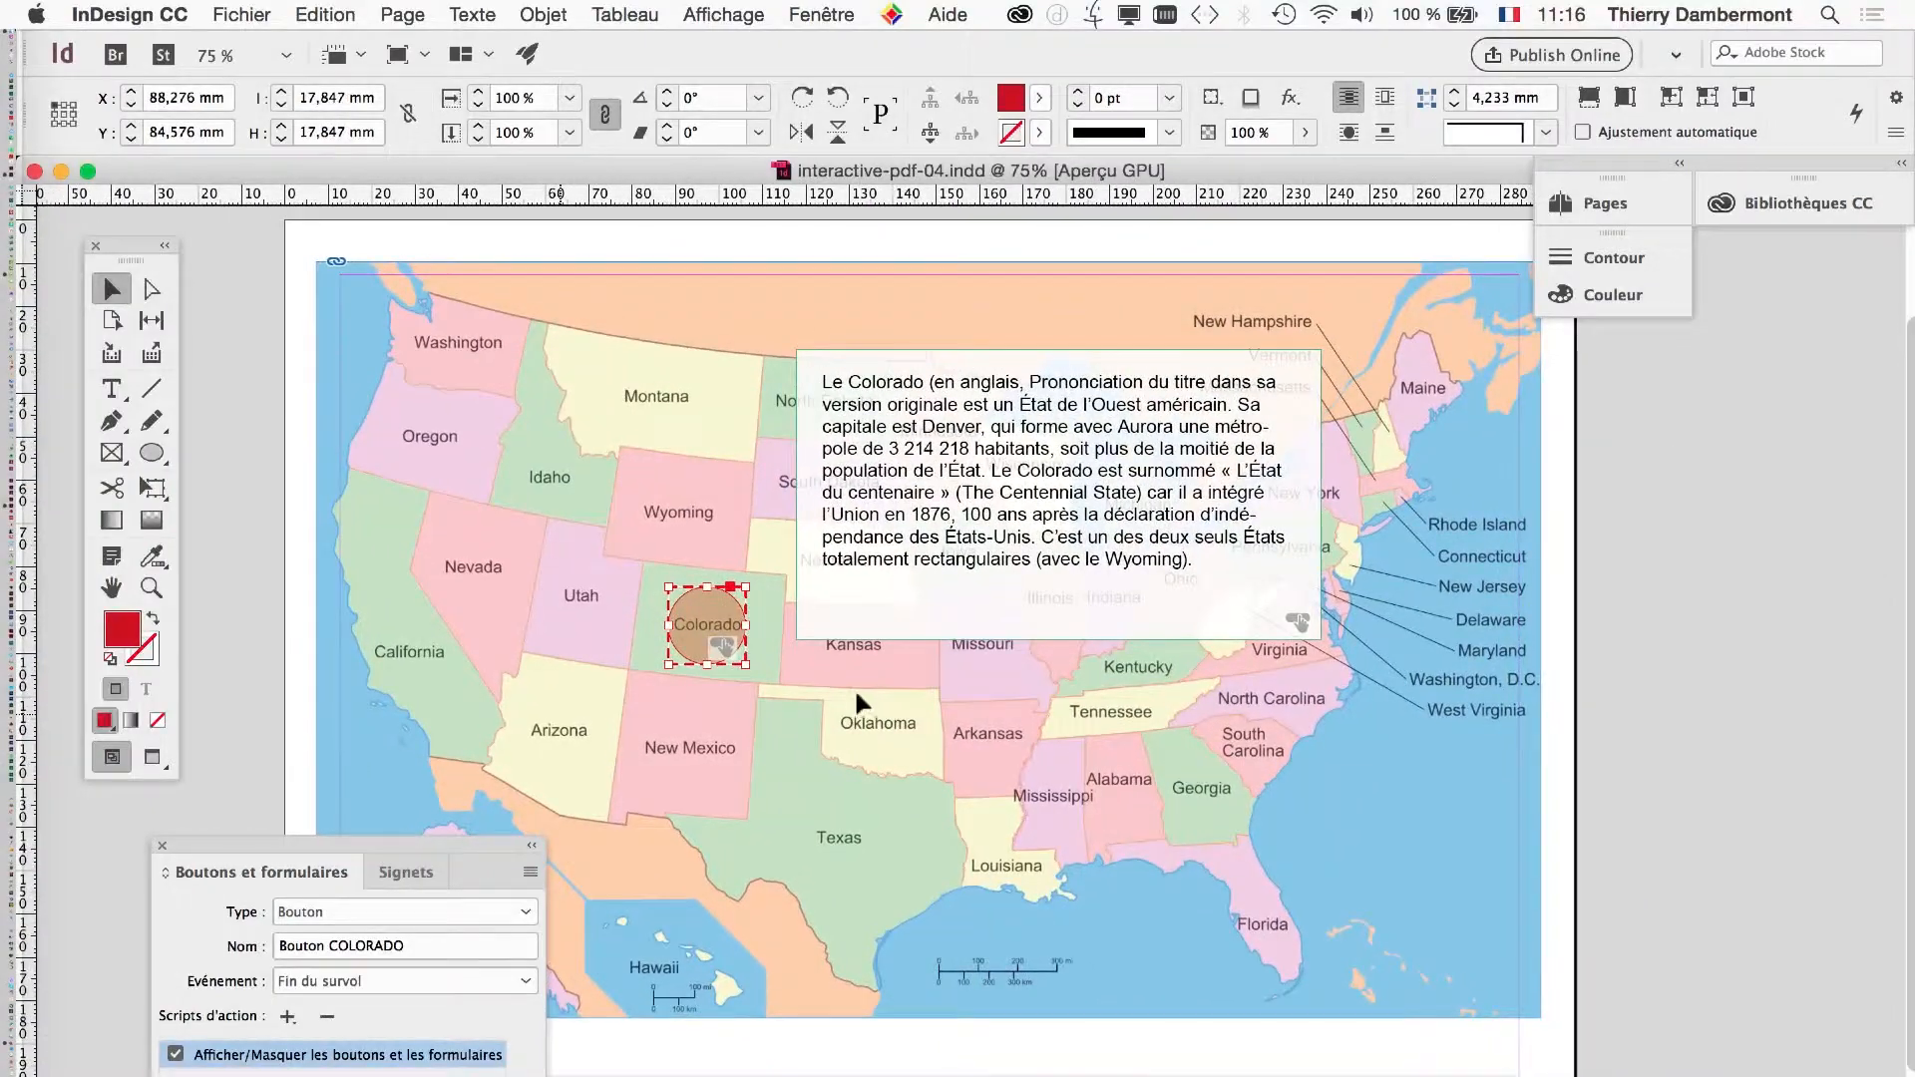
left_click(231, 12)
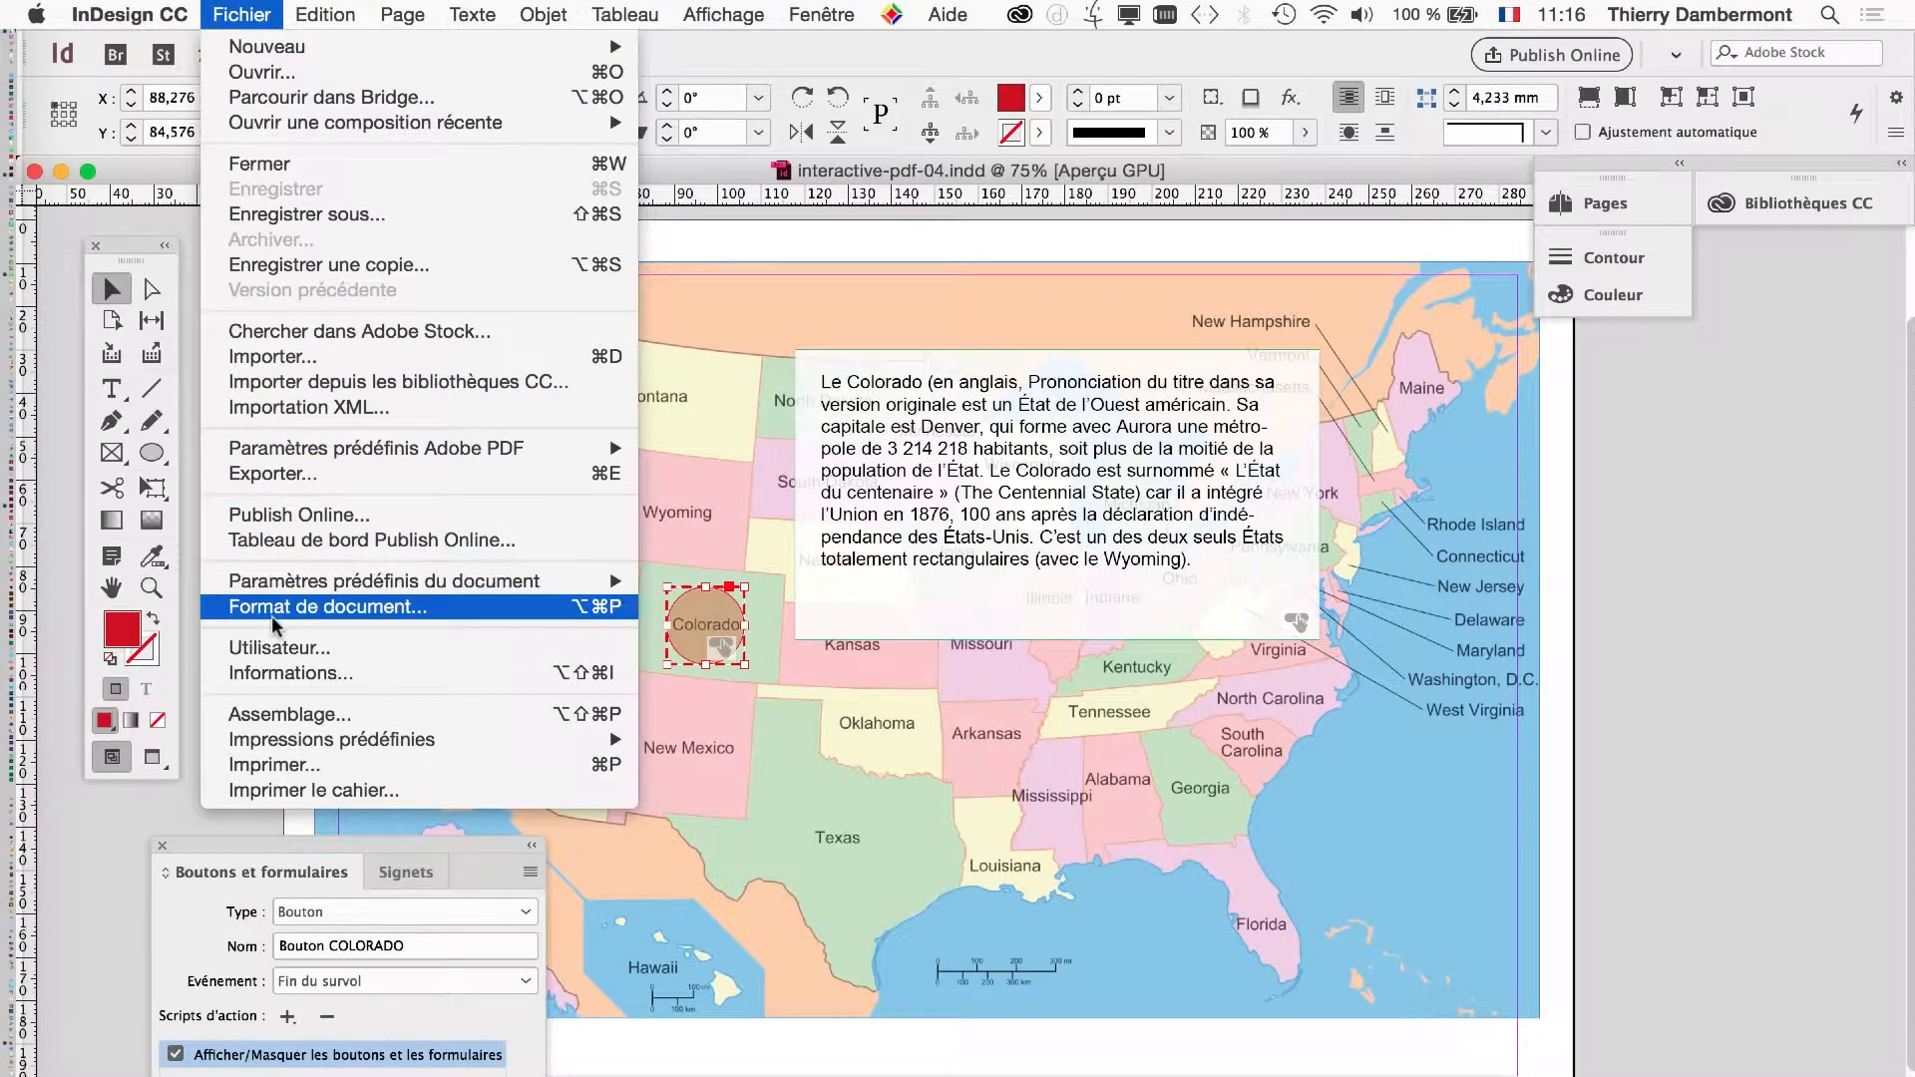
left_click(978, 179)
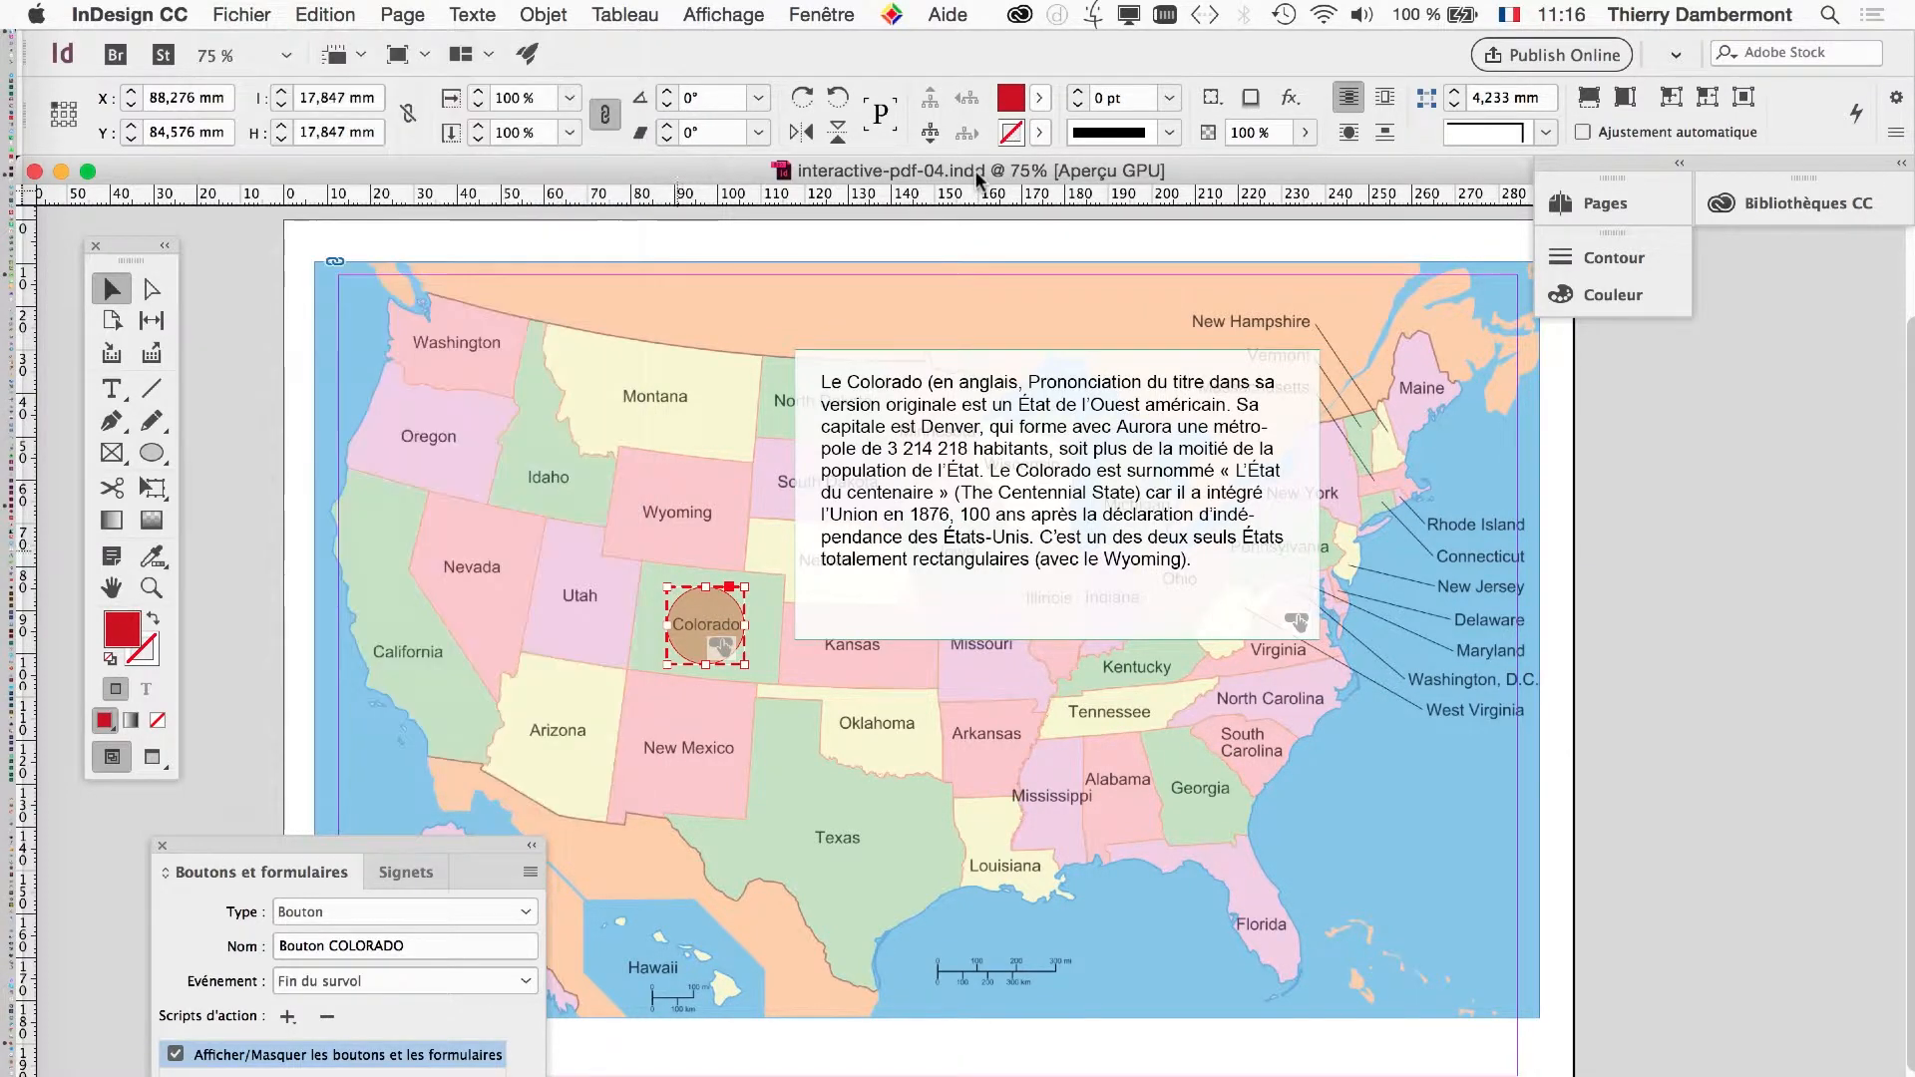
- Quit the running InDesign and launch Adobe InDesign CC 2015 instead
left_click(129, 14)
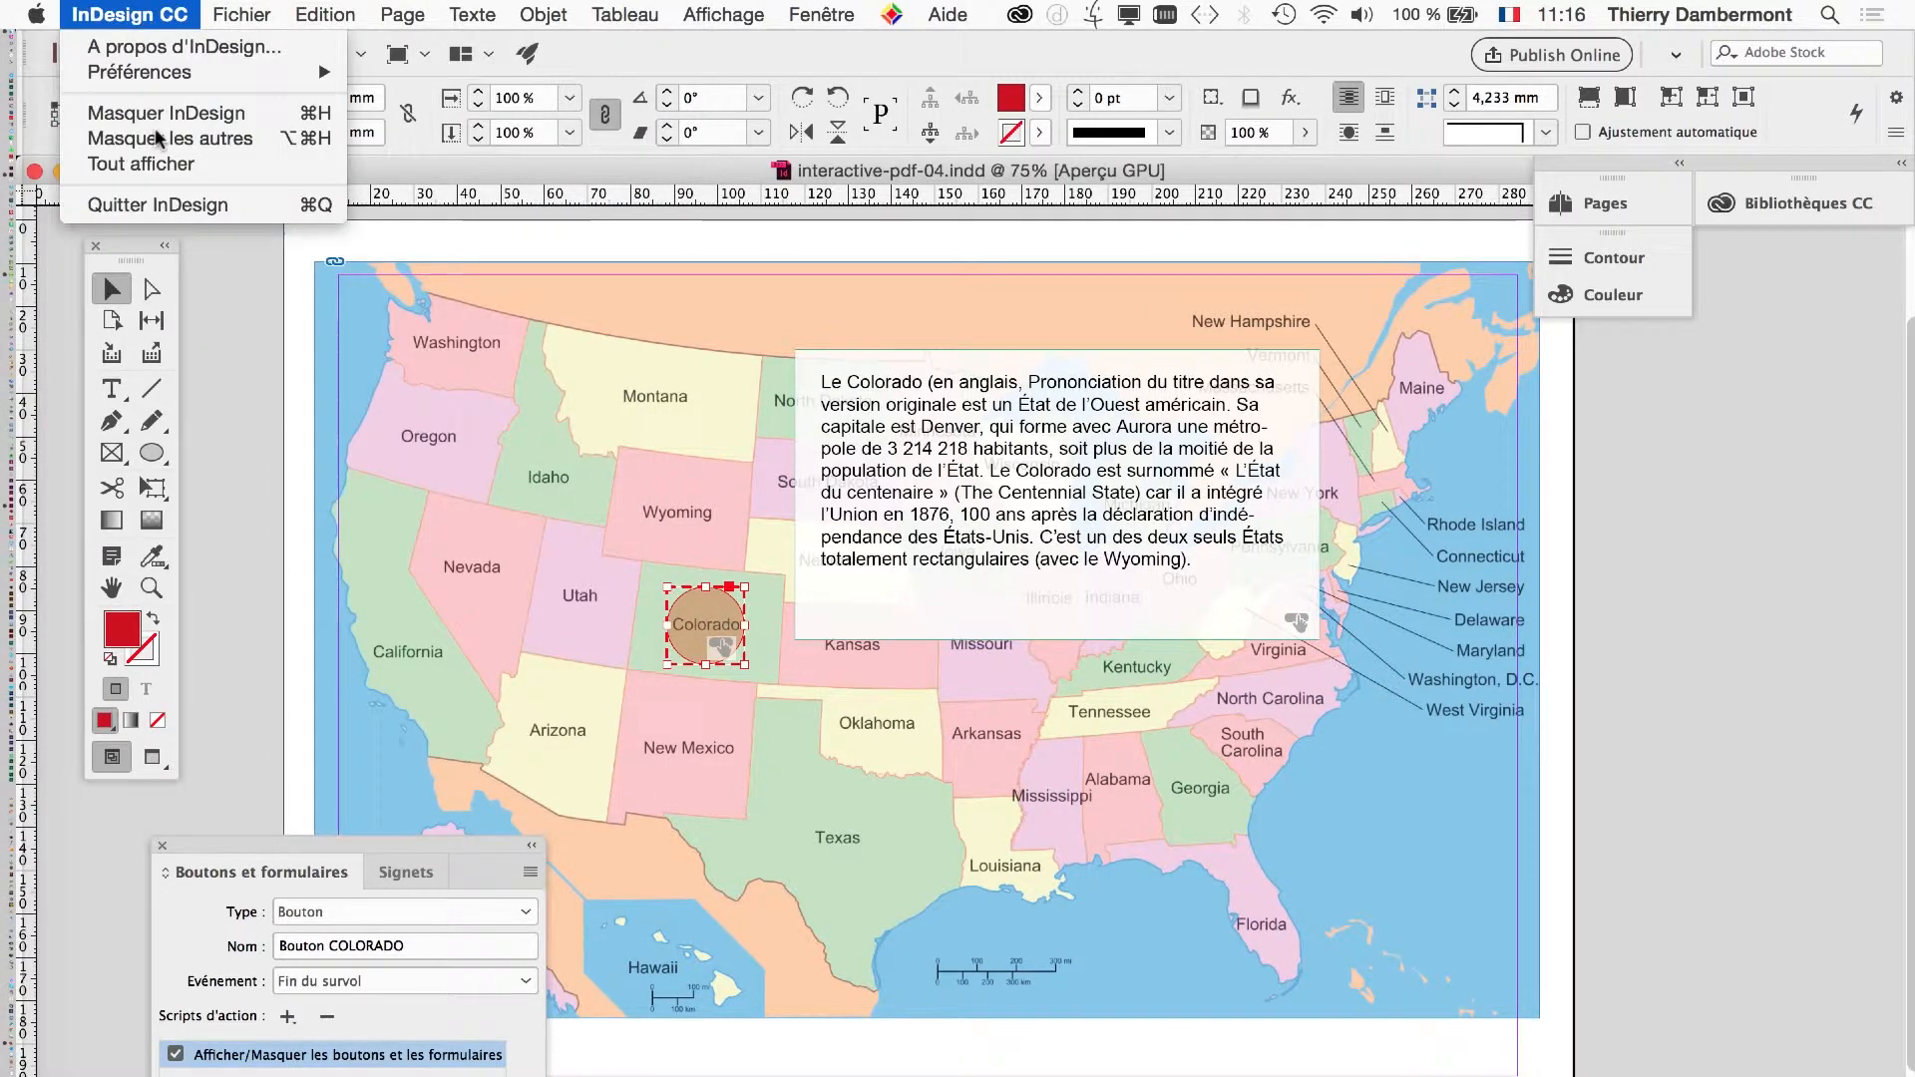
left_click(189, 204)
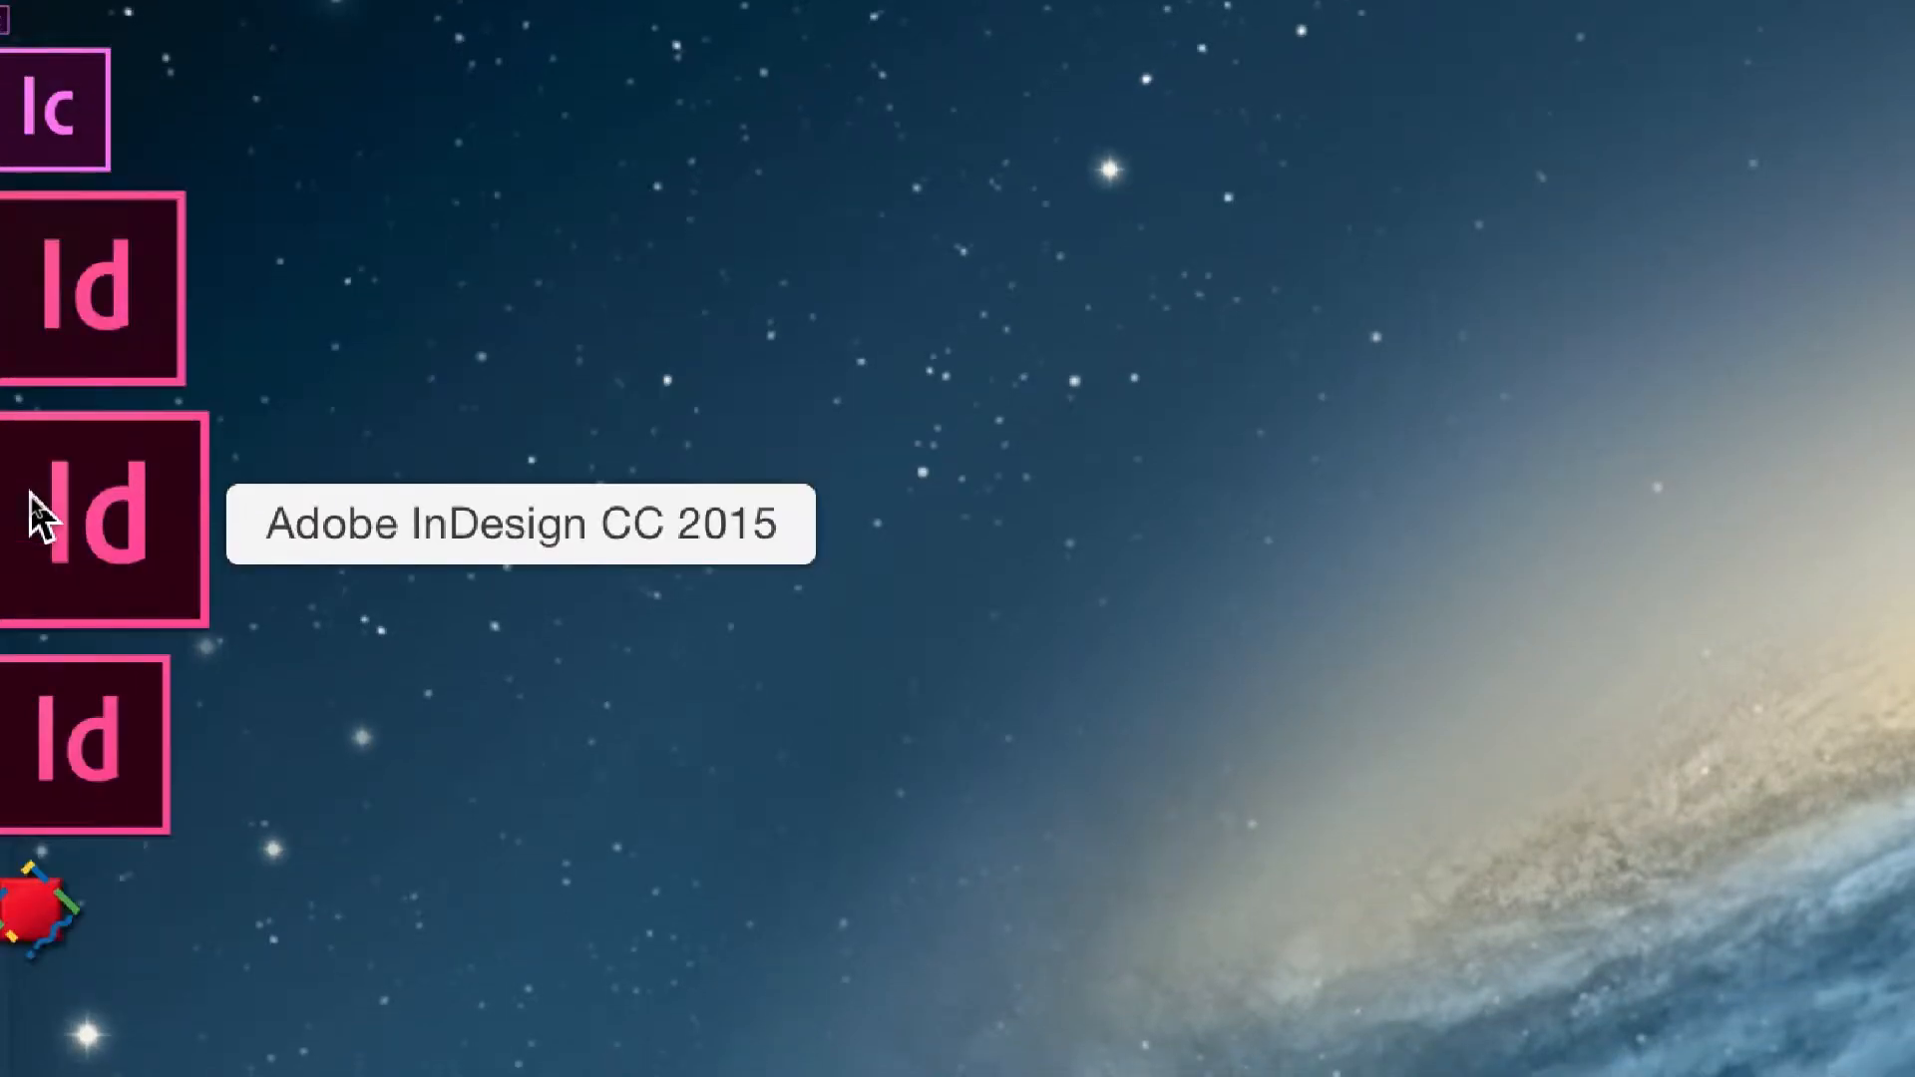
left_click(30, 494)
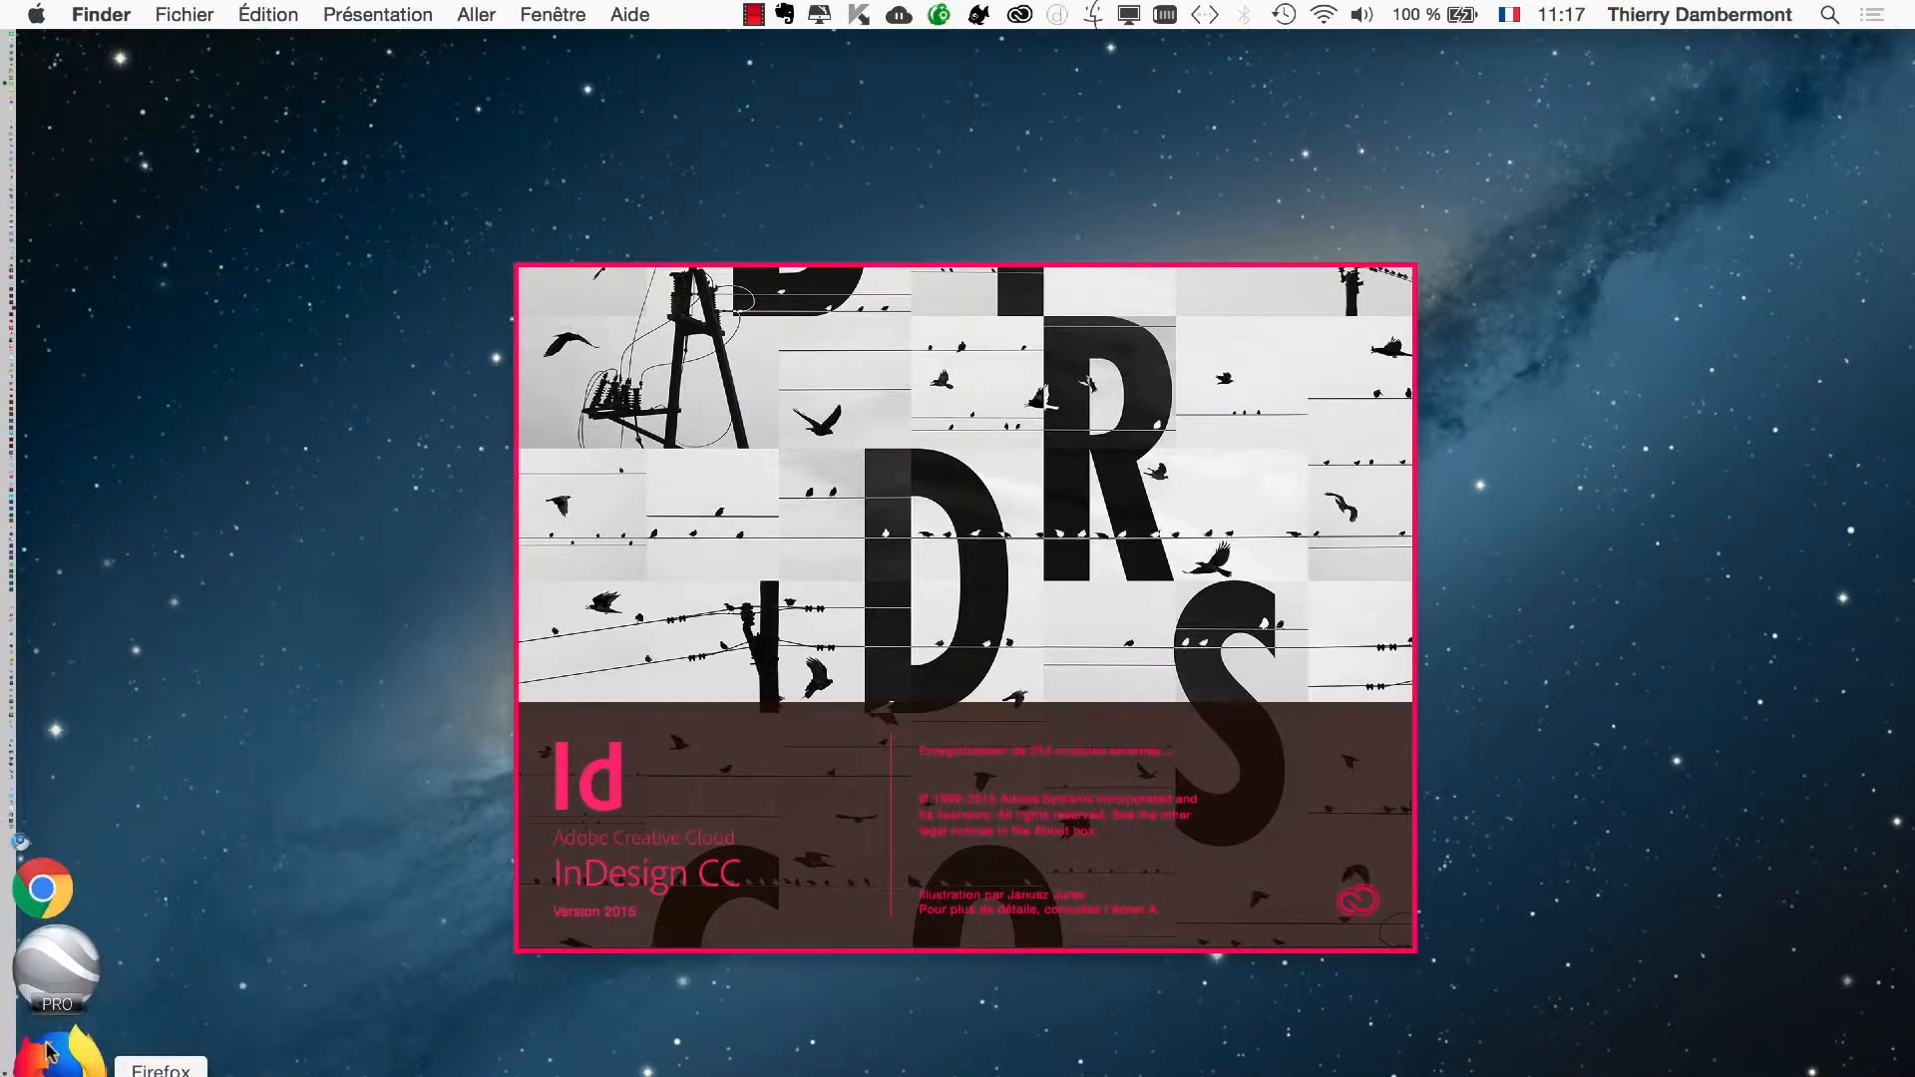
- Switch to Firefox, search the web for "ajar in5" in a new tab, and open the Ajar Productions in5 page
left_click(50, 1055)
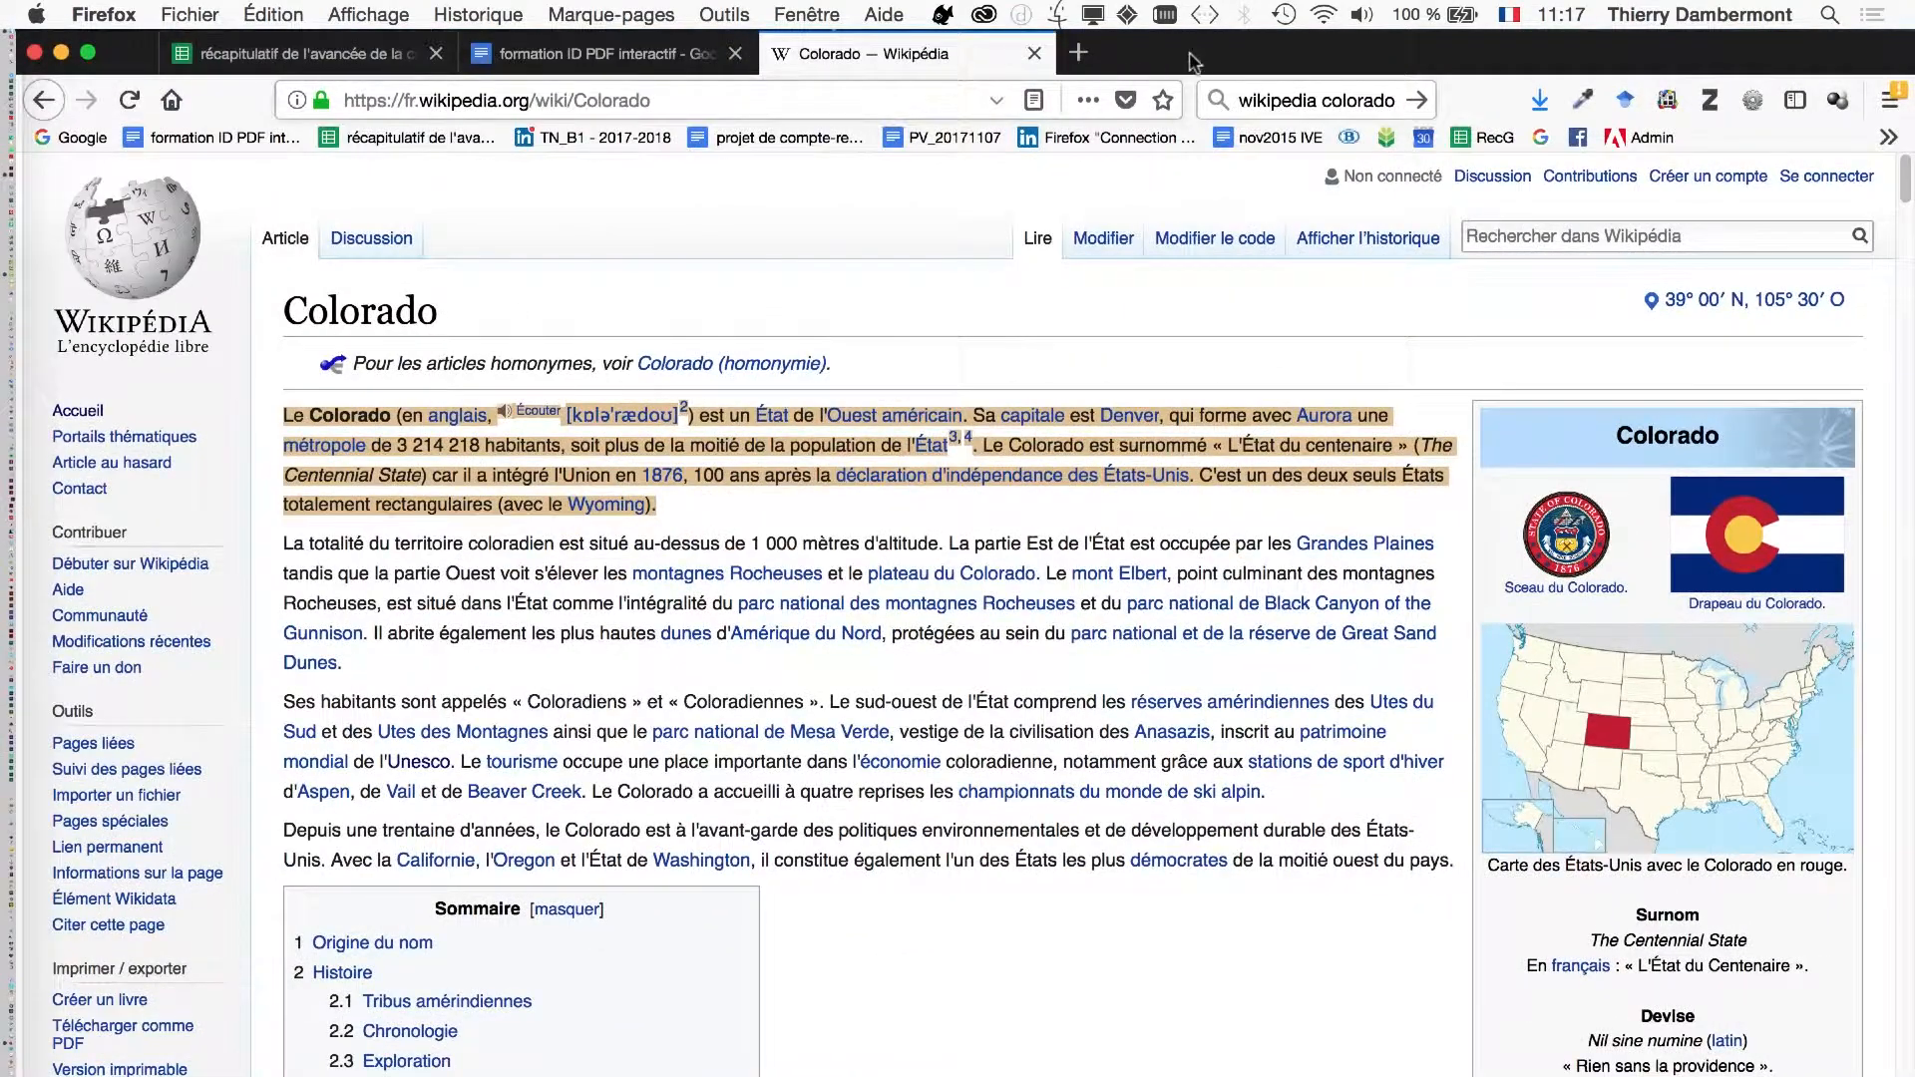
left_click(1078, 52)
left_click(1268, 100)
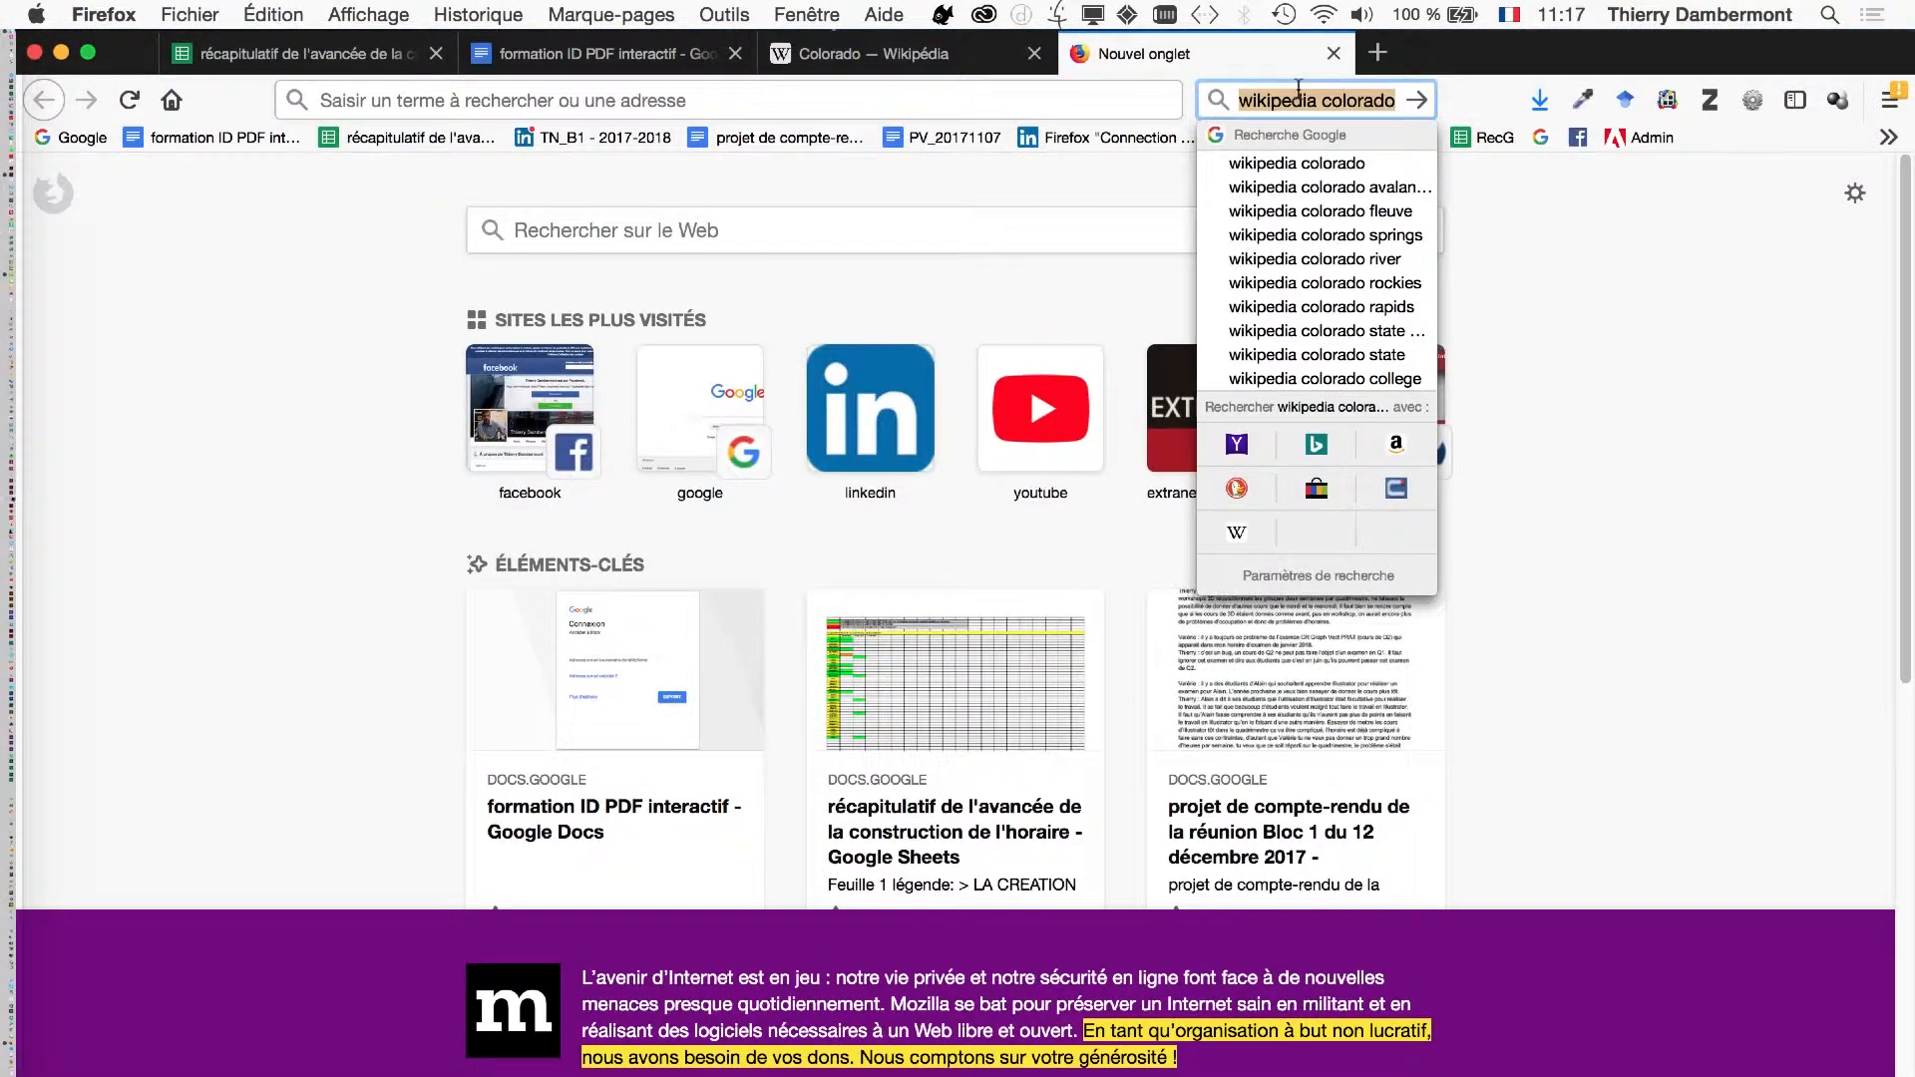
type("ajar in")
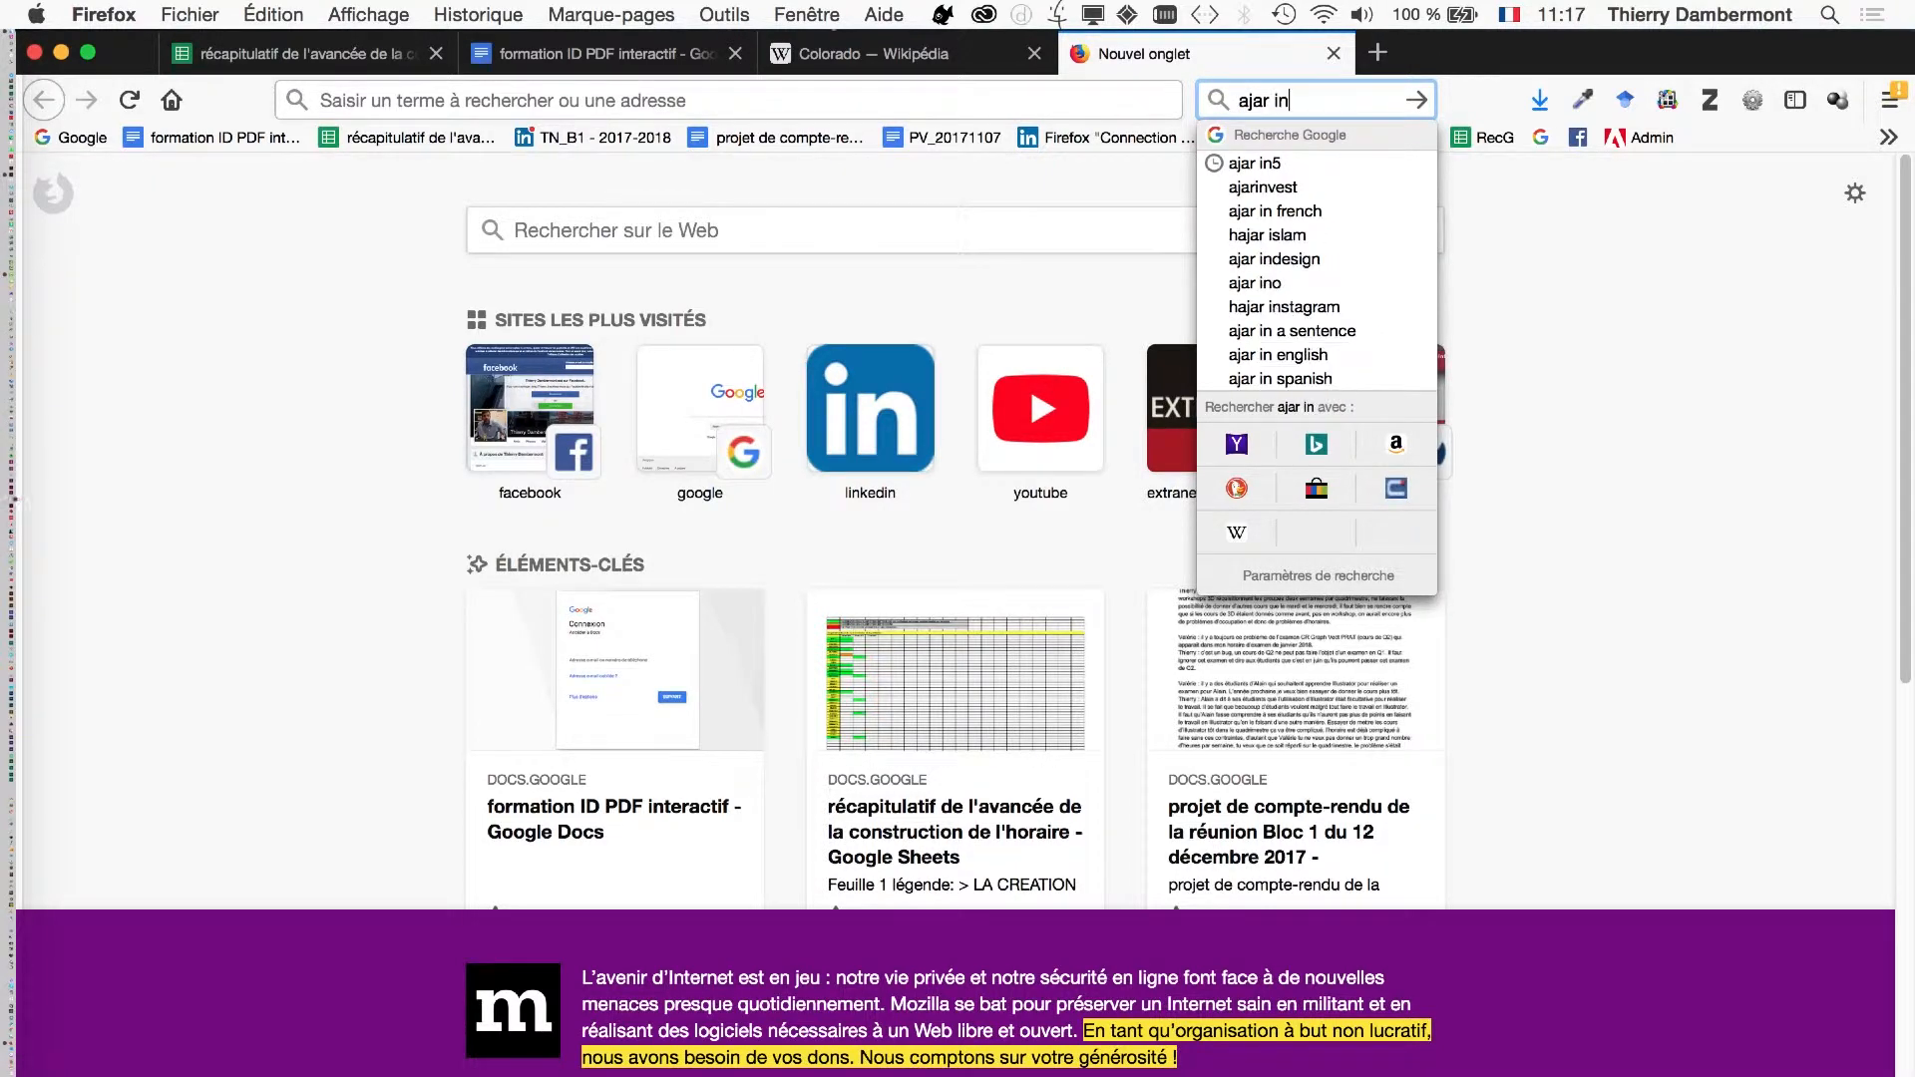
type("5")
key("Return")
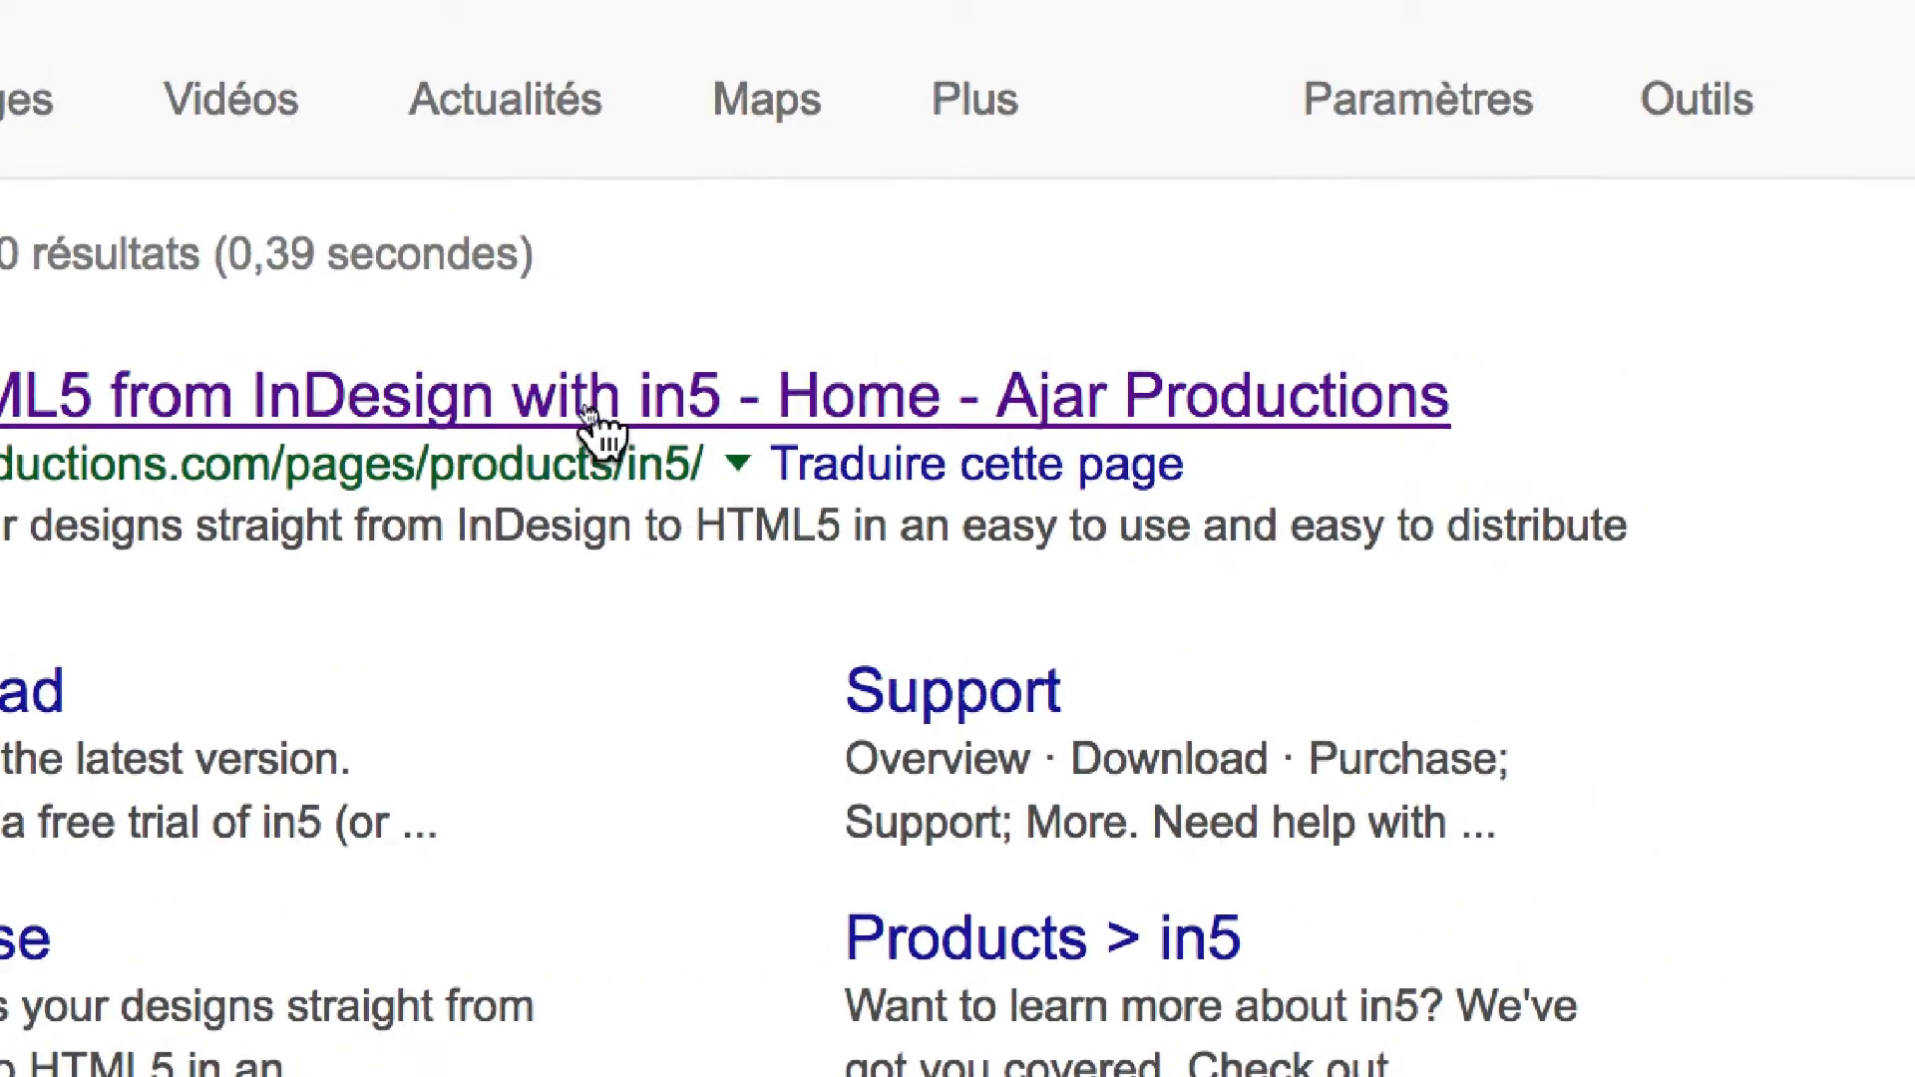
left_click(588, 412)
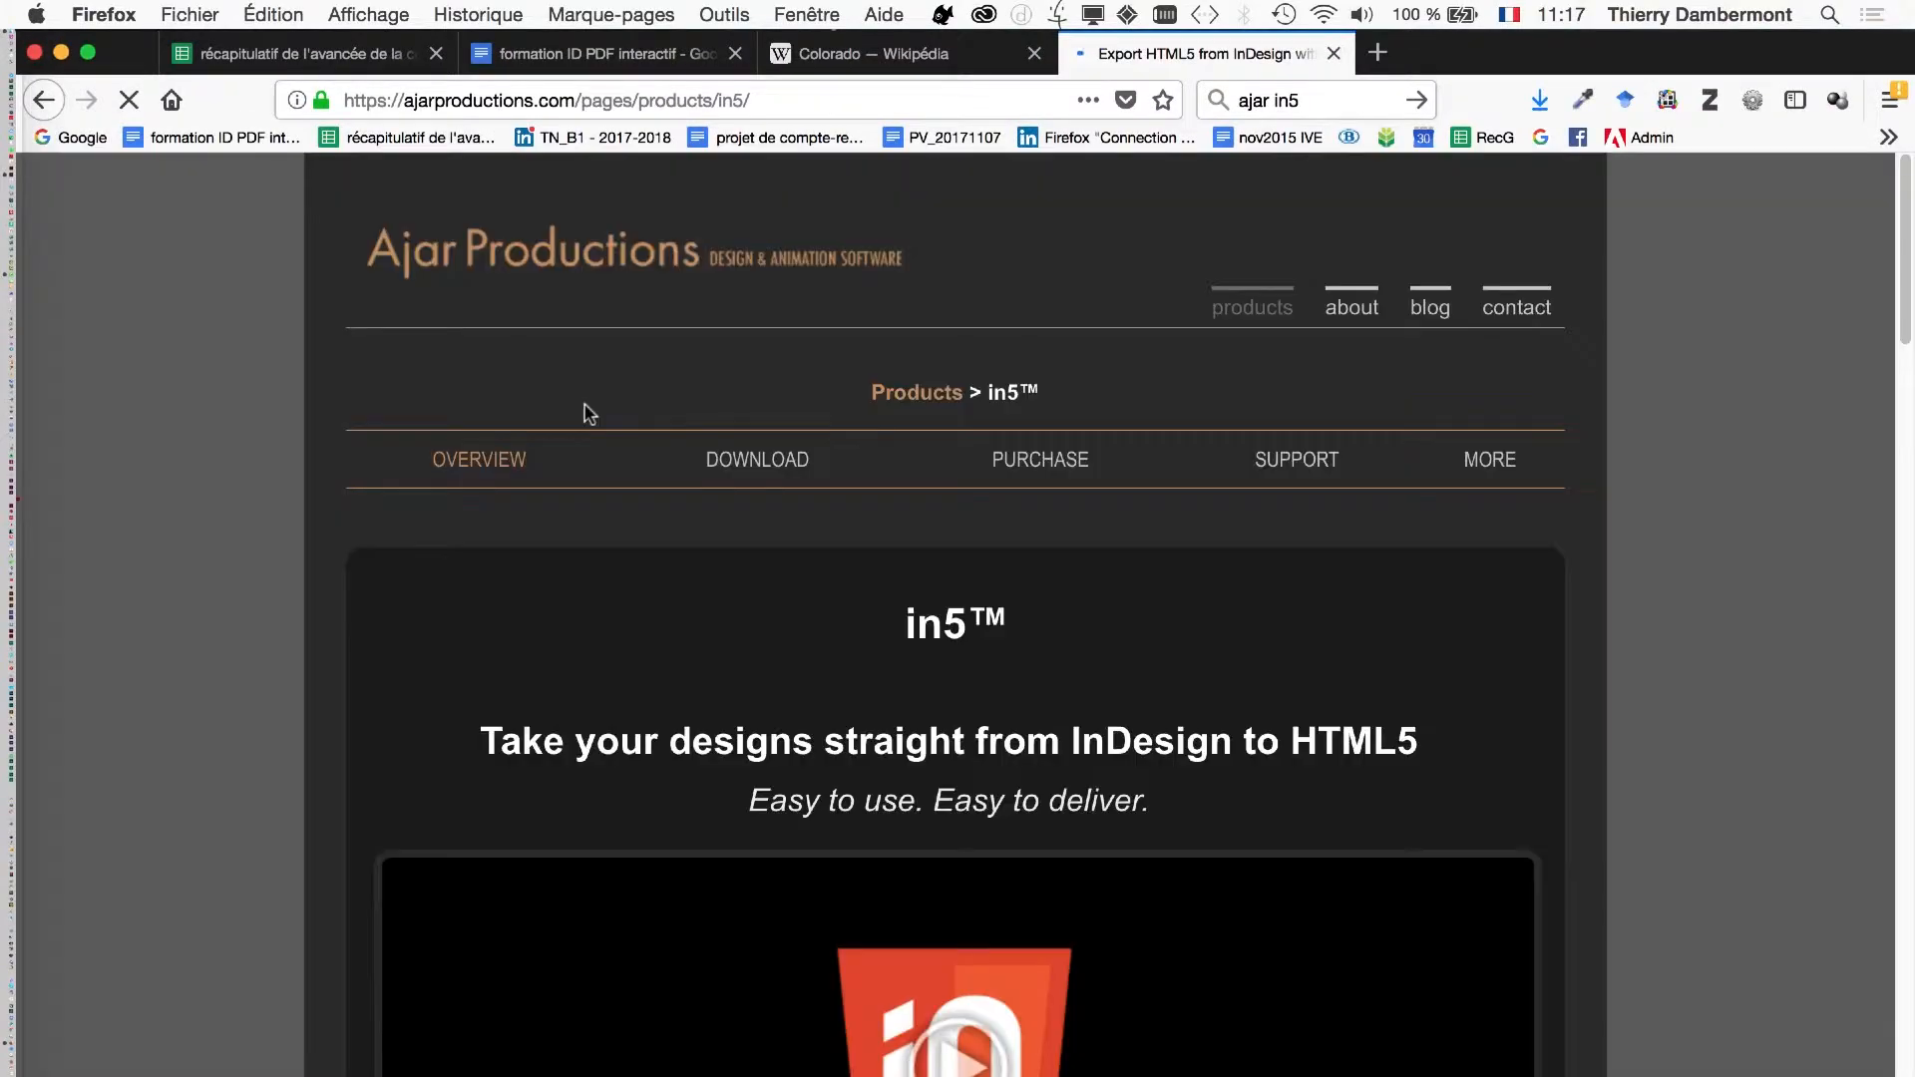
- Read through the in5 product page's benefits, how-it-works and expert opinion sections, and close its tab
scroll(655, 516, "down", 5)
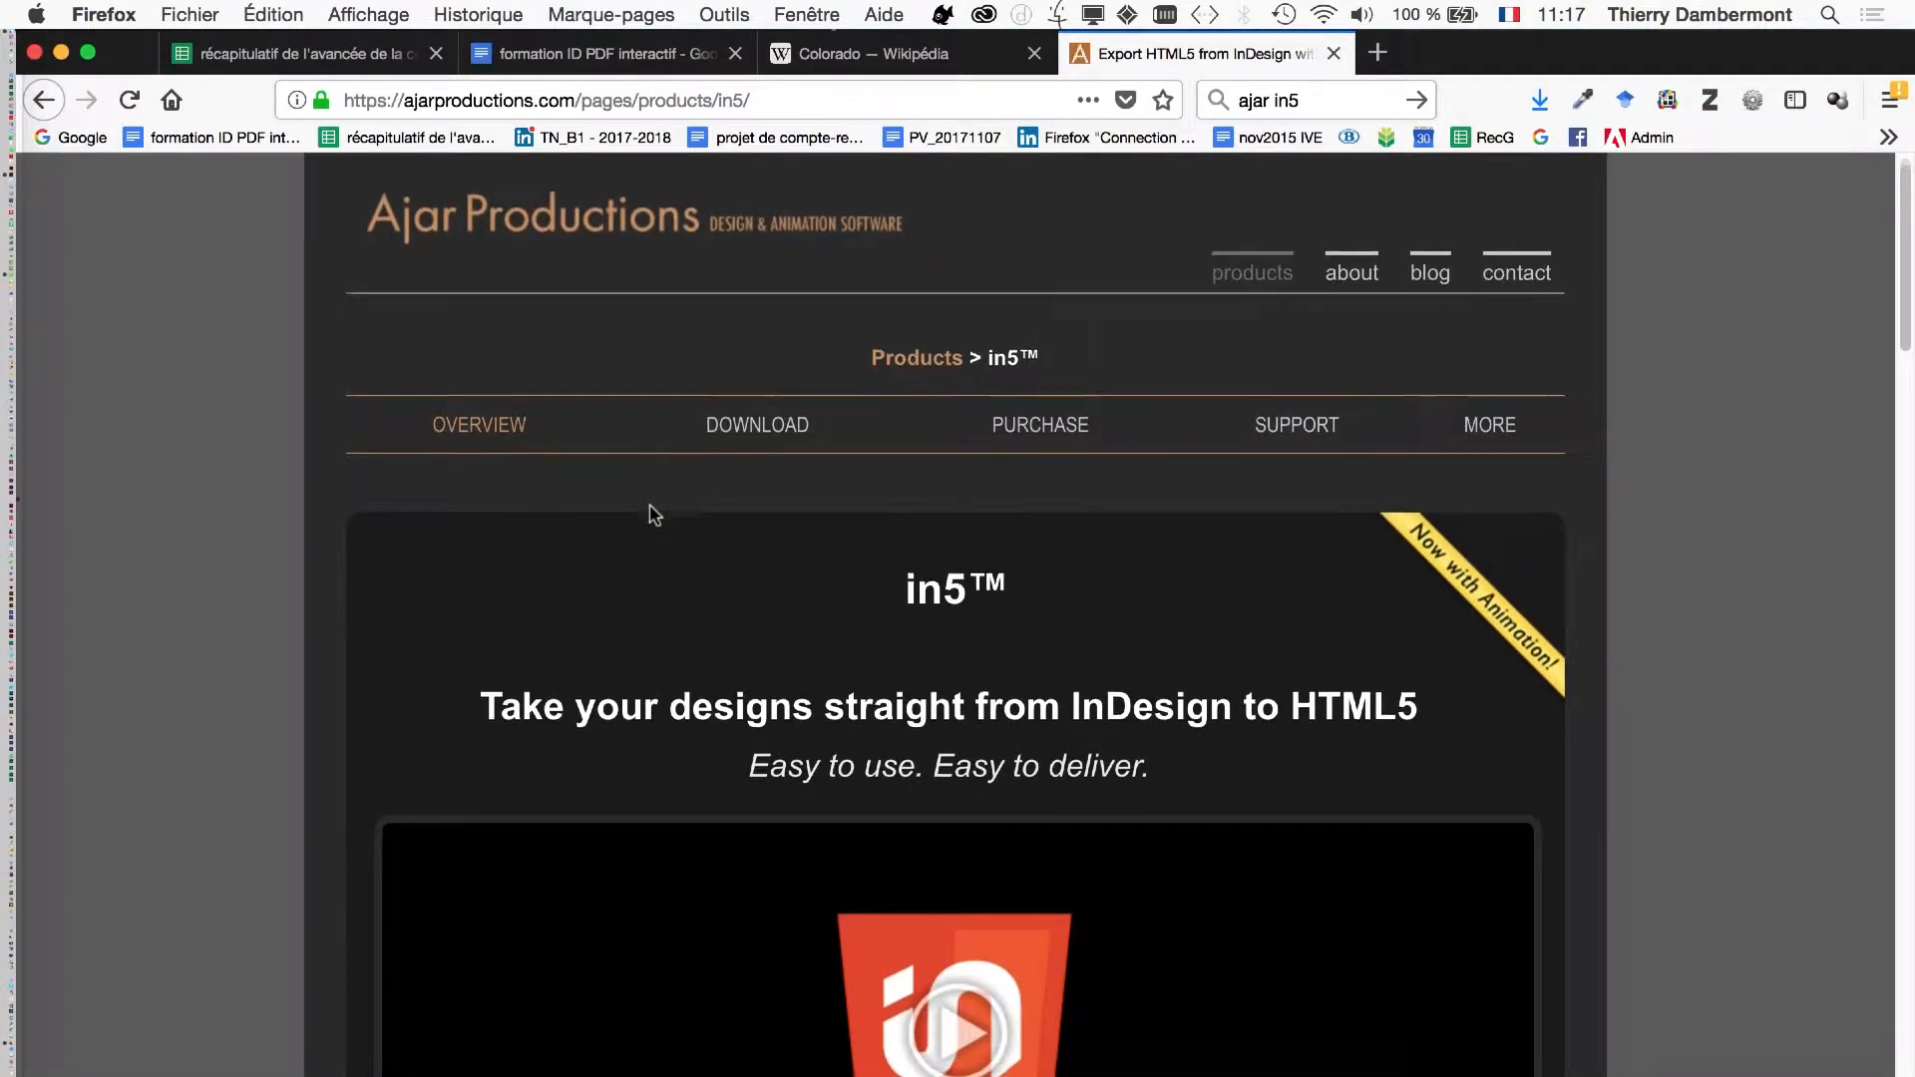
scroll(654, 515, "down", 5)
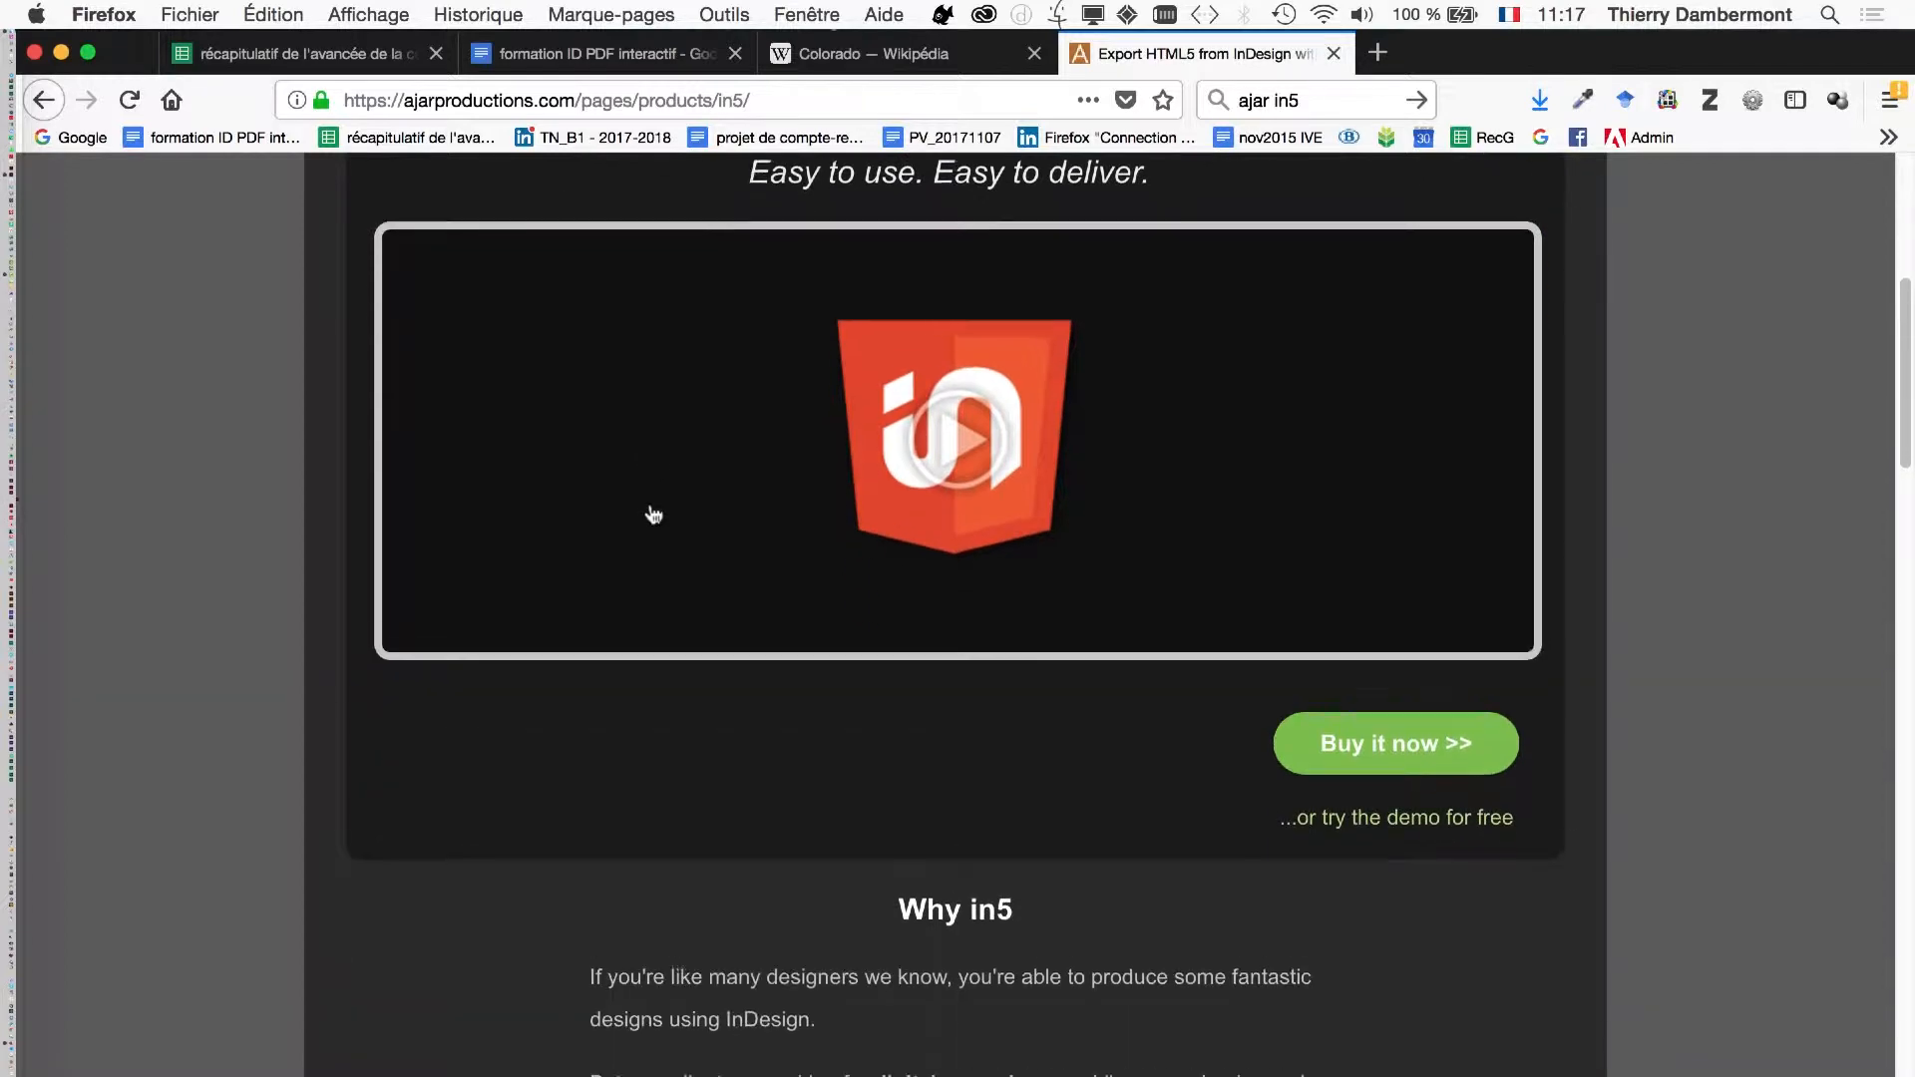
scroll(653, 511, "down", 5)
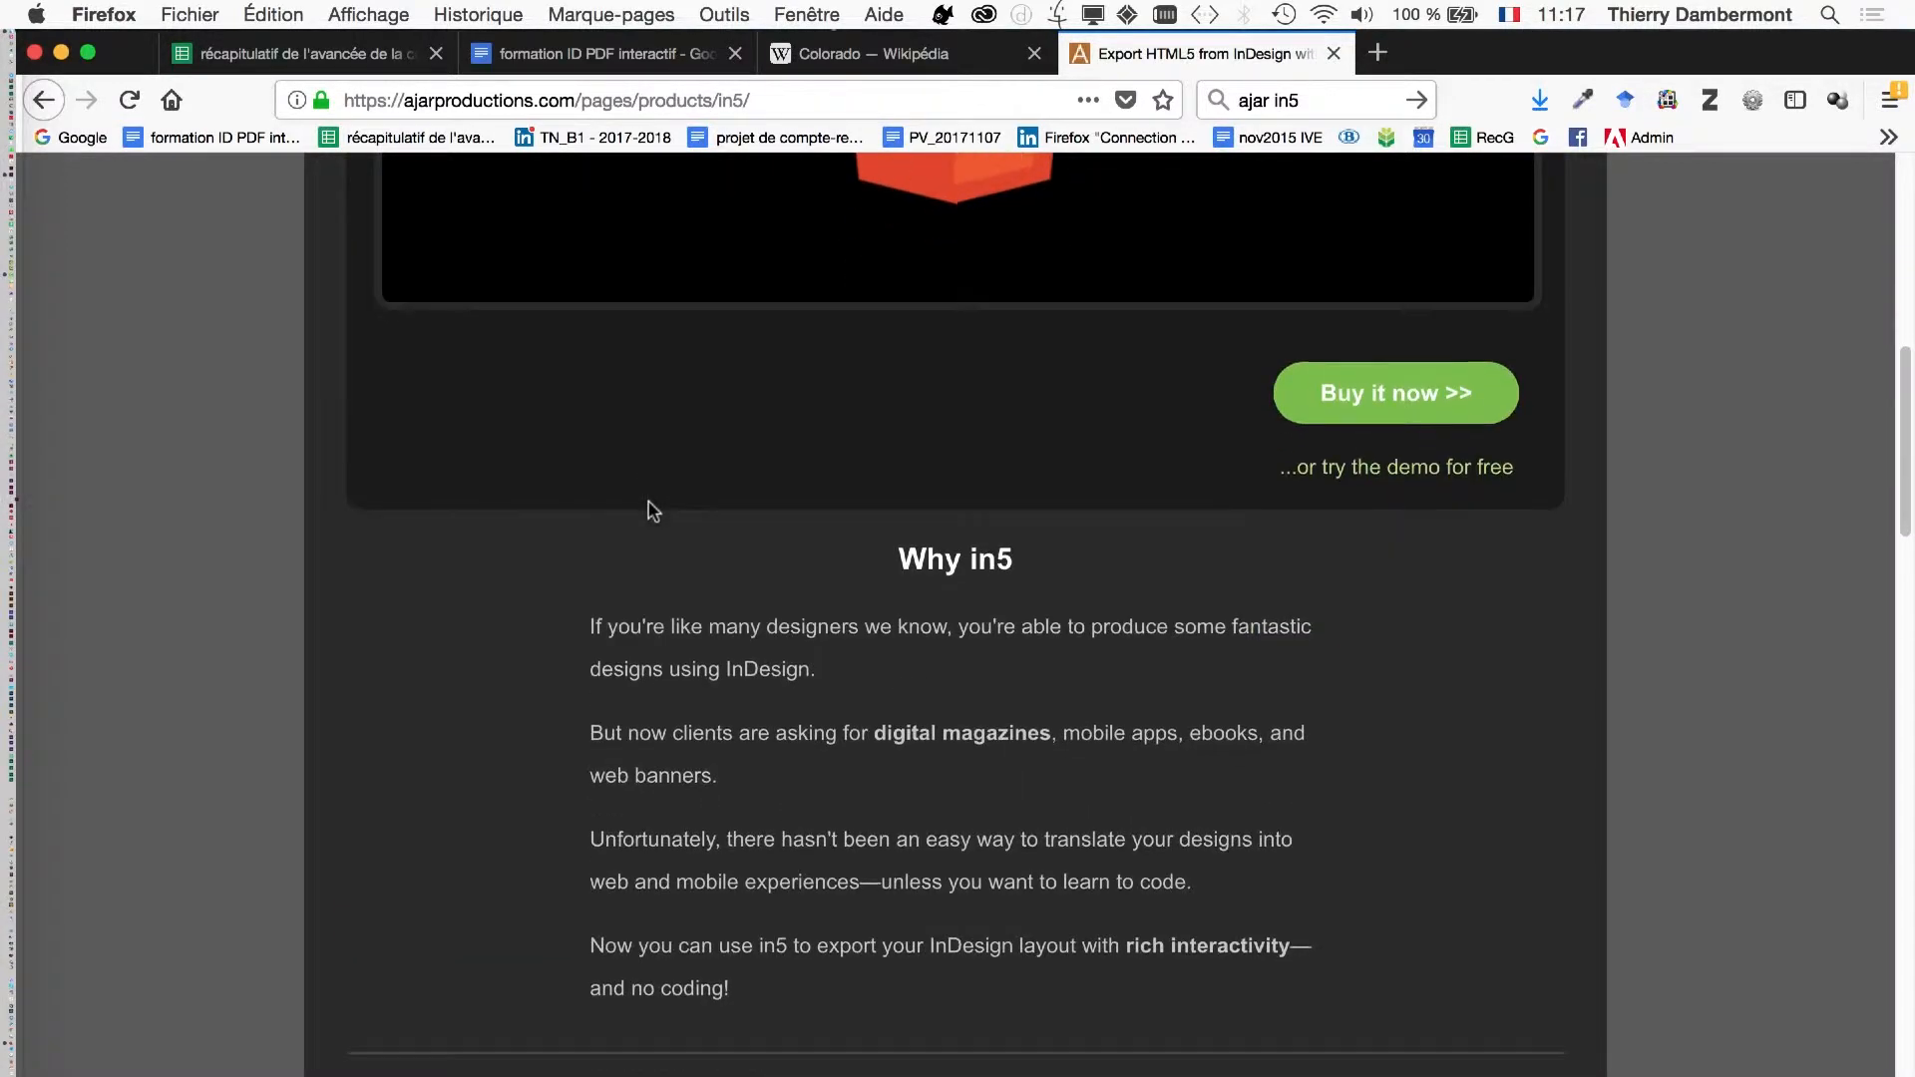
scroll(649, 498, "down", 2)
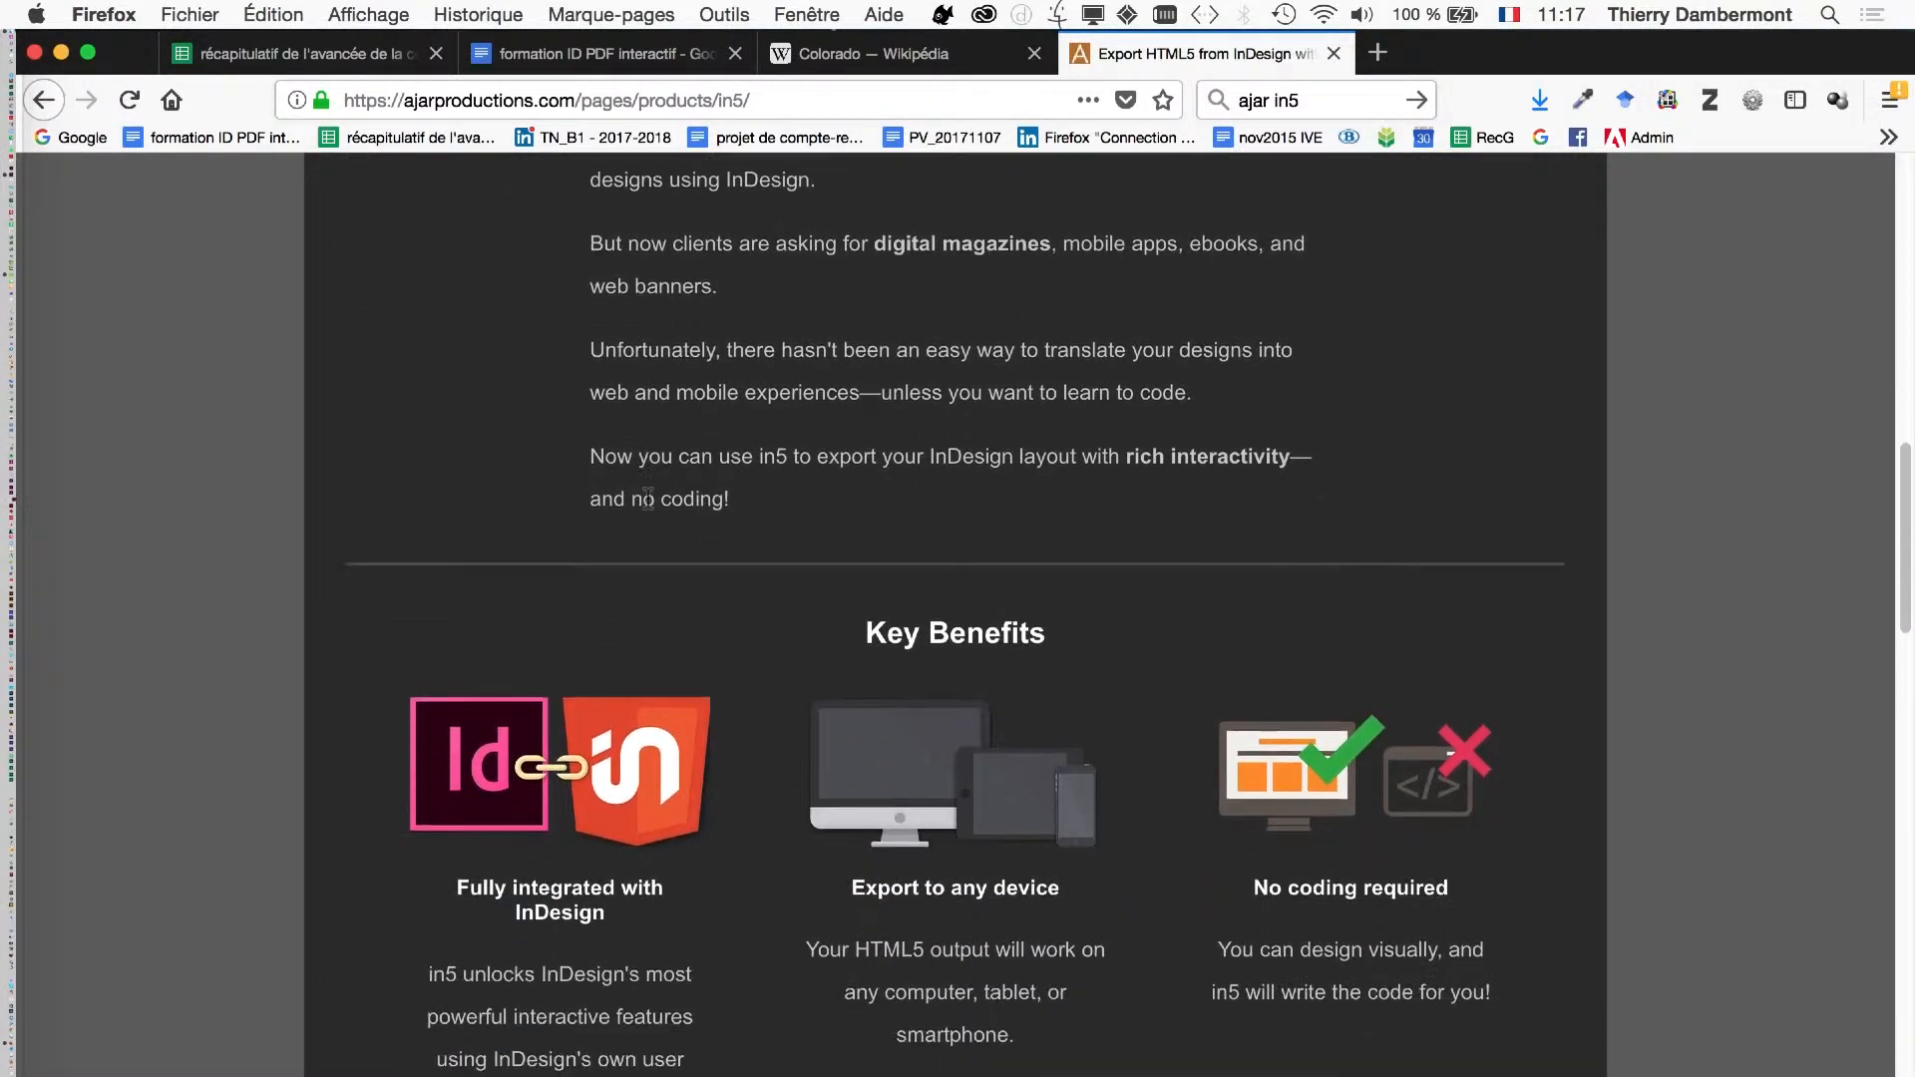
scroll(648, 506, "down", 9)
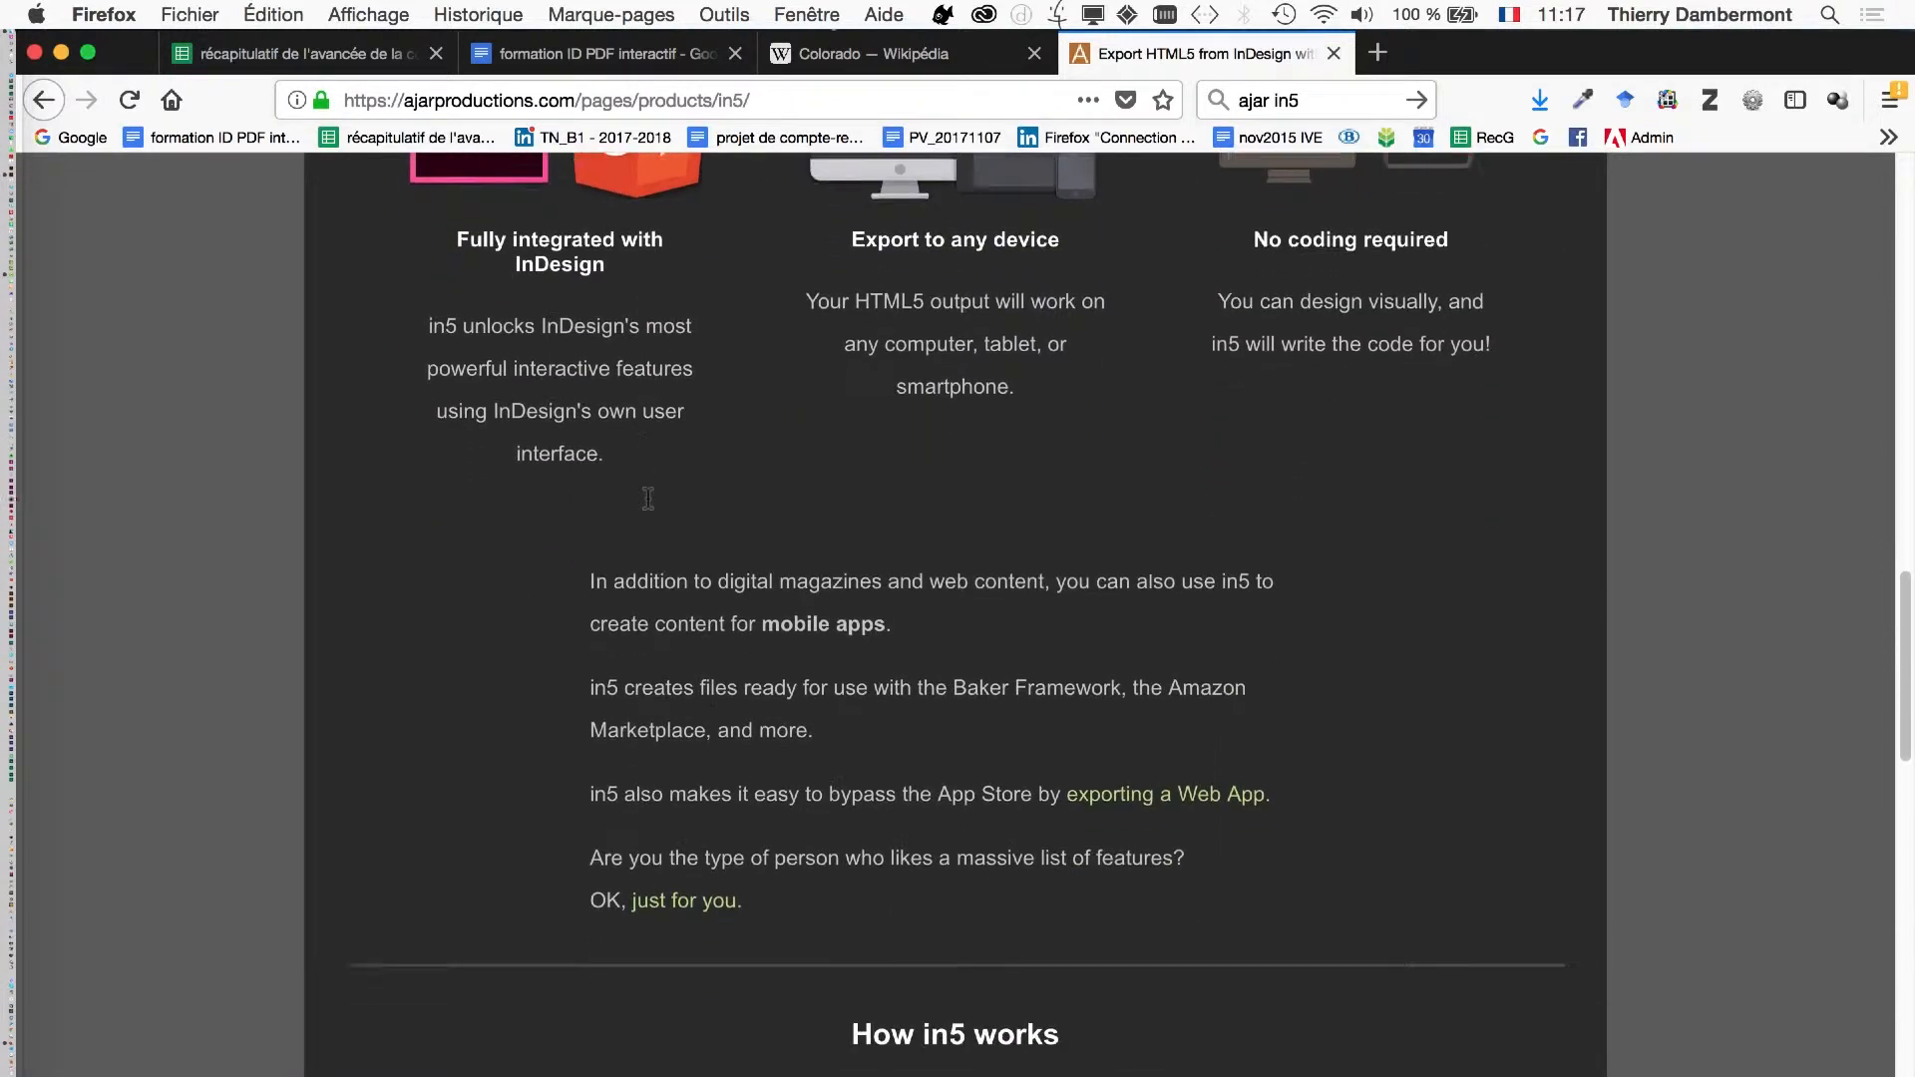
scroll(650, 504, "down", 3)
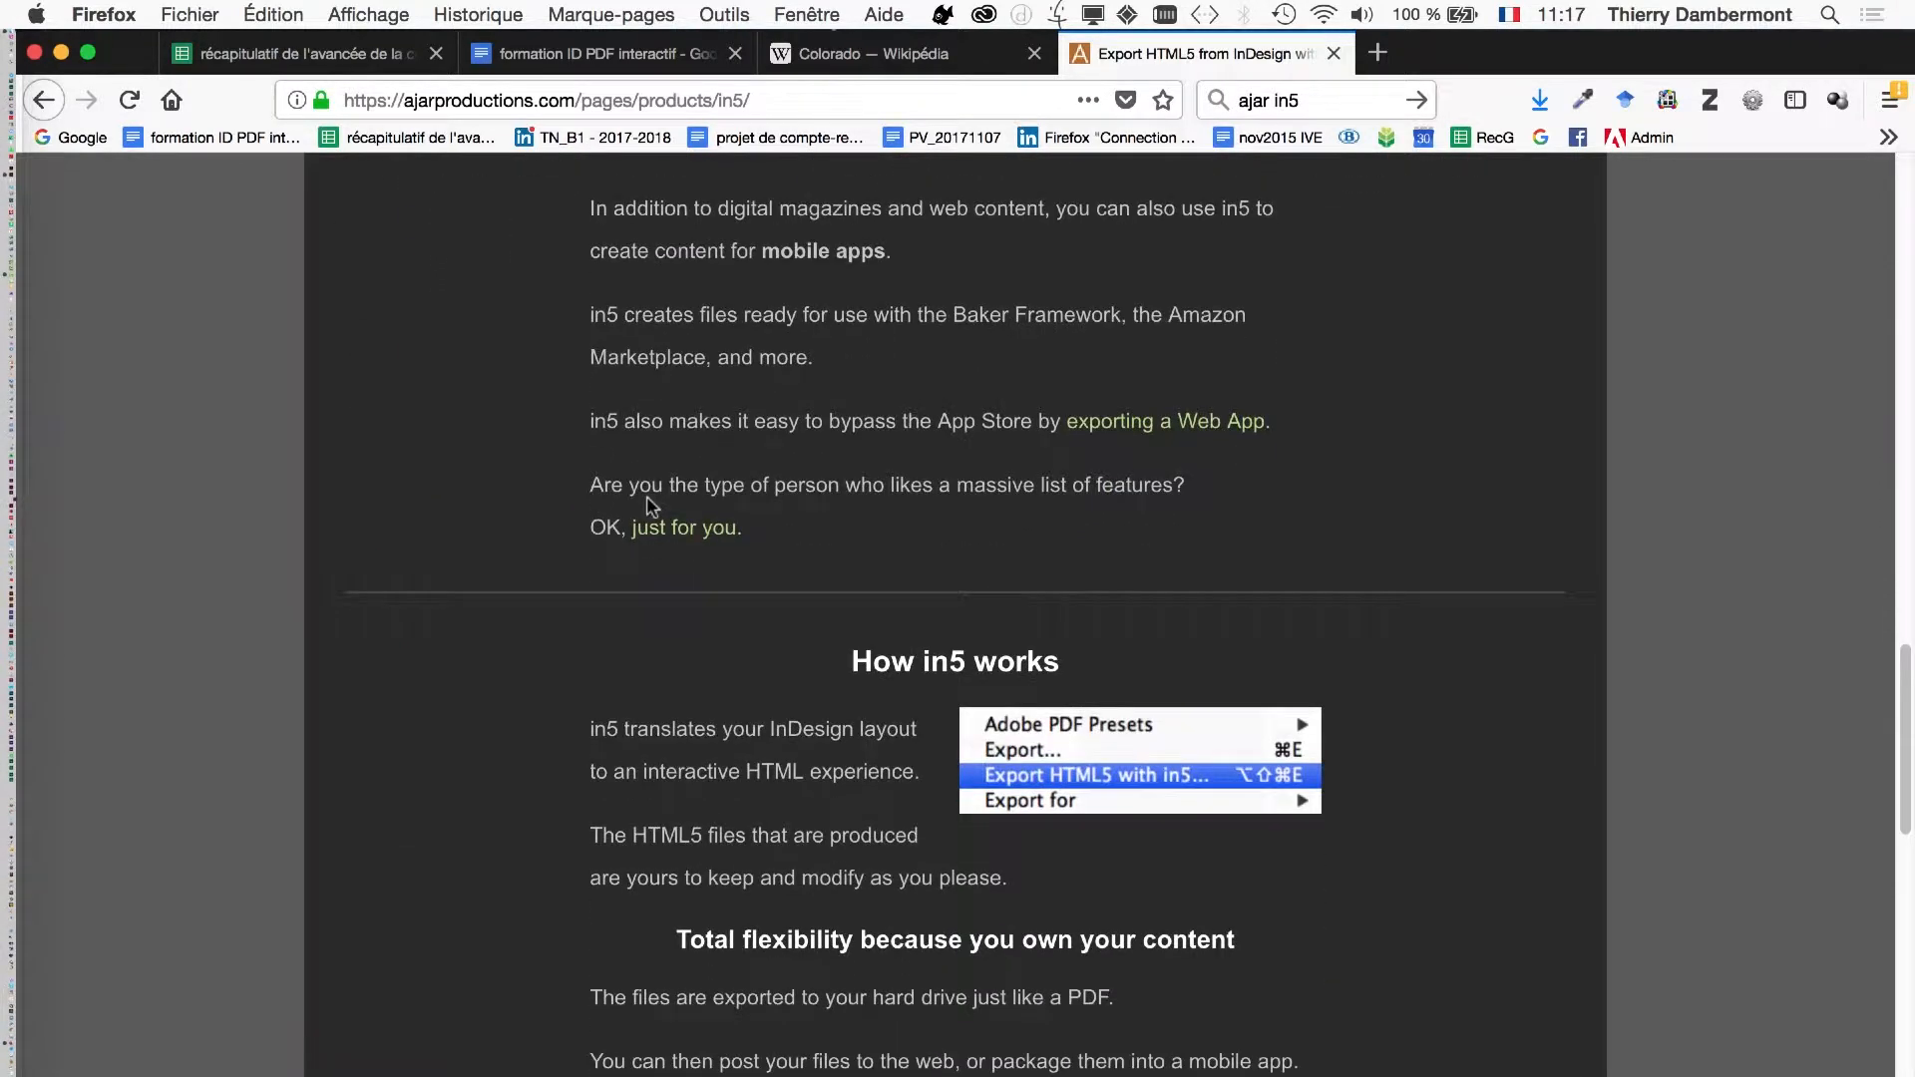
scroll(650, 504, "down", 4)
scroll(648, 498, "down", 6)
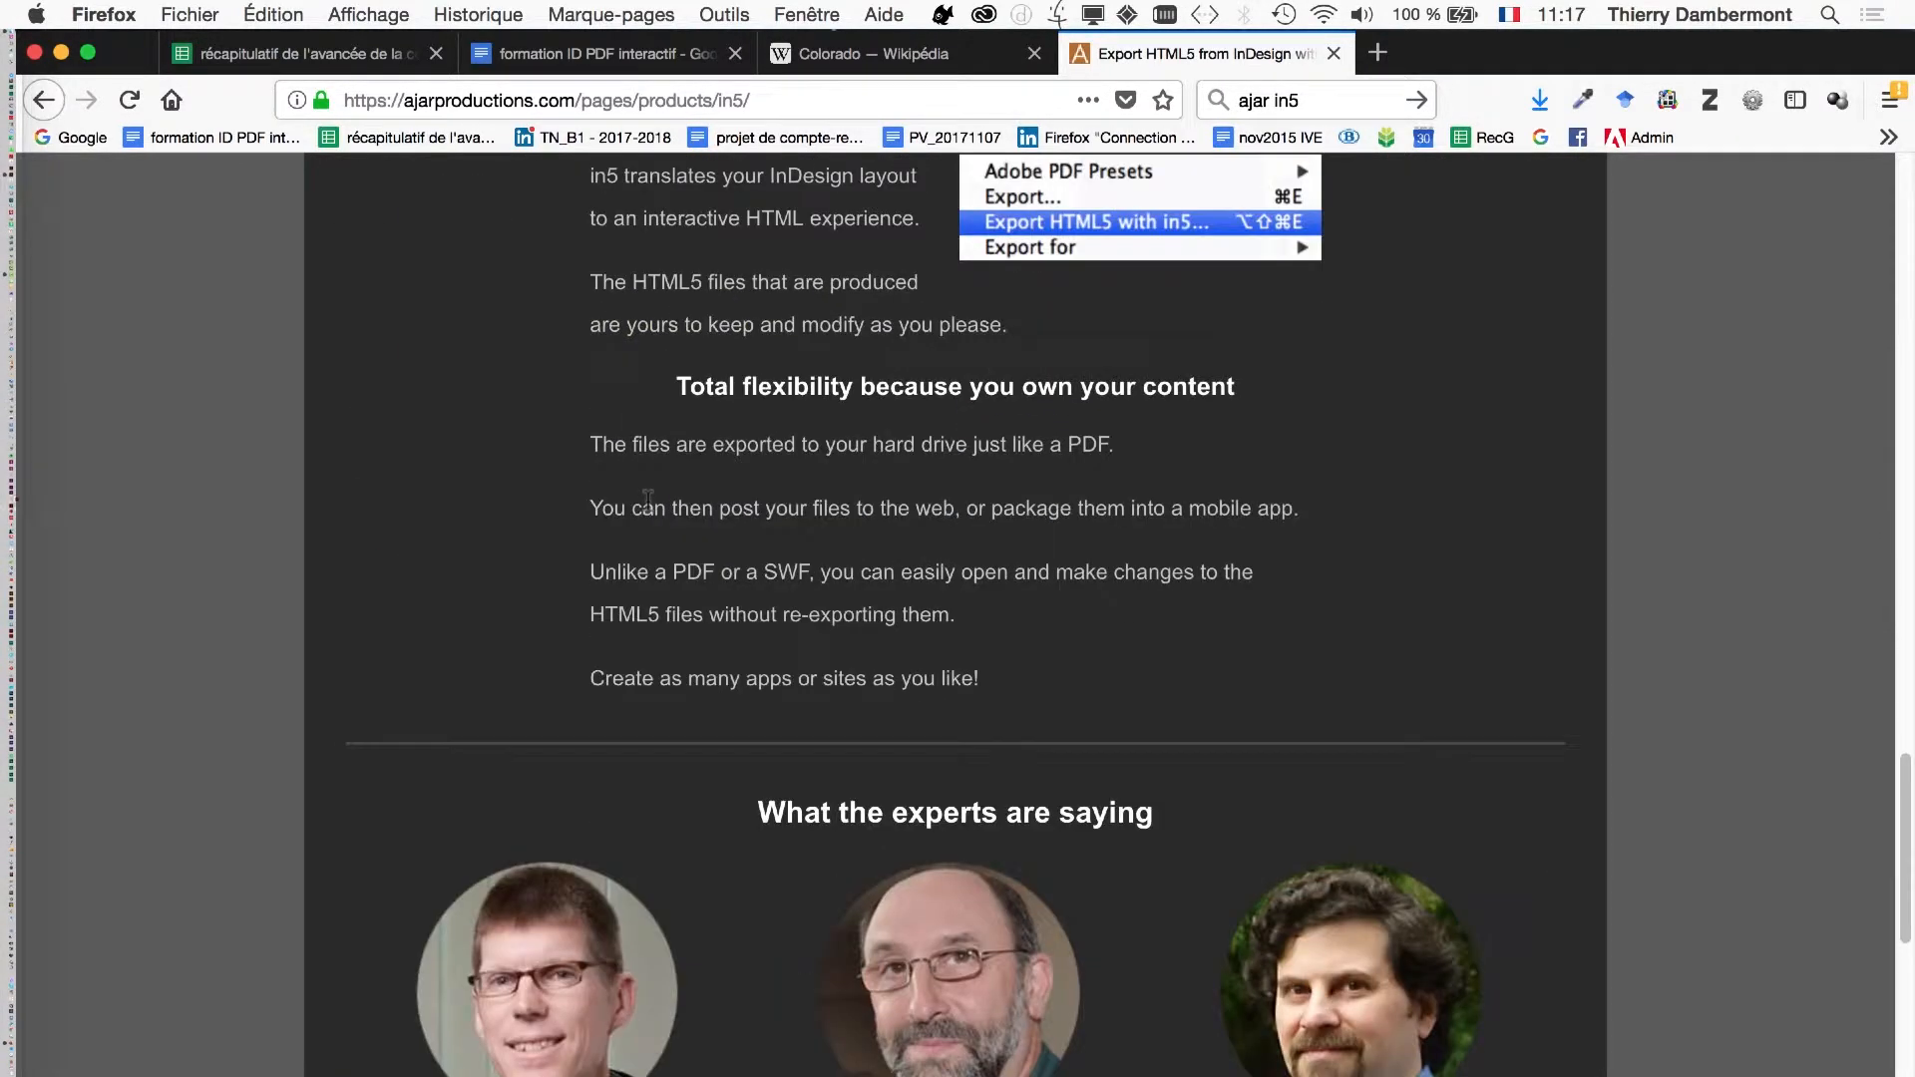
scroll(646, 499, "up", 5)
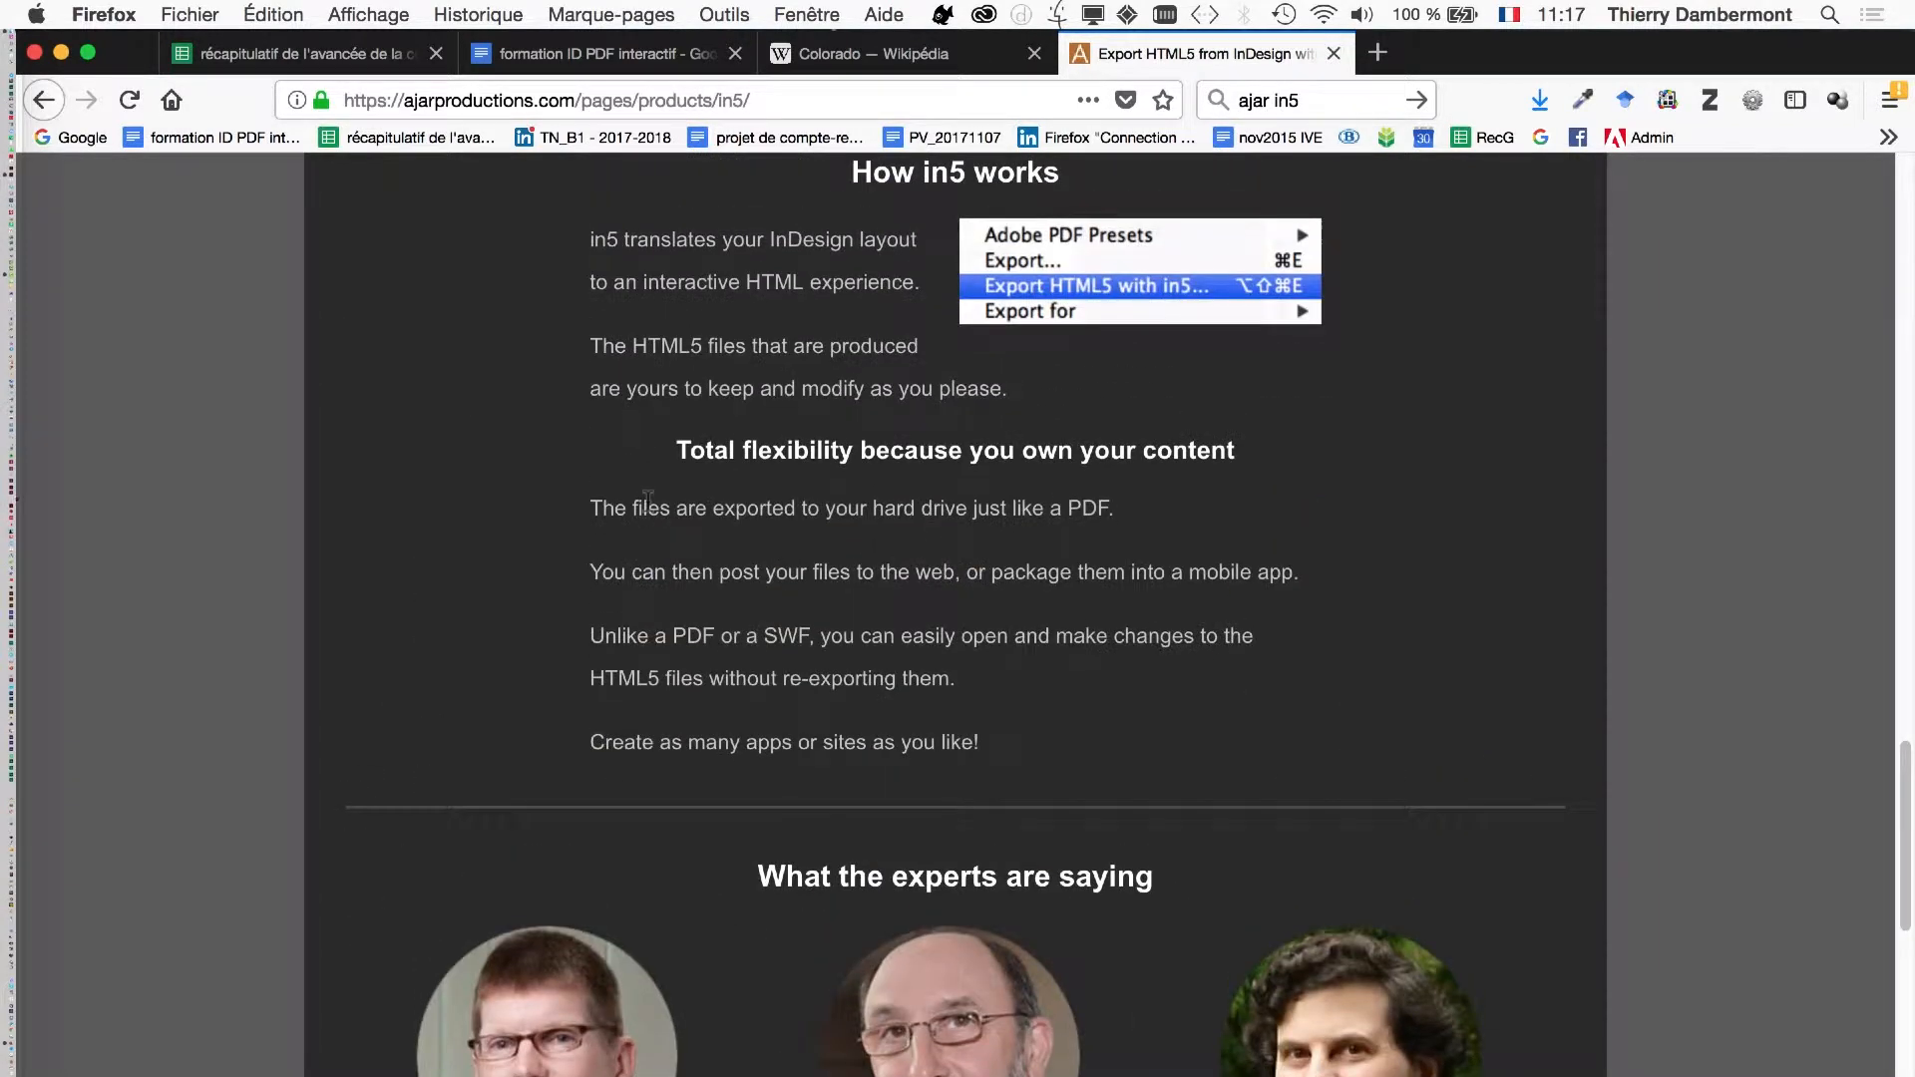
scroll(885, 504, "down", 2)
scroll(1027, 575, "down", 4)
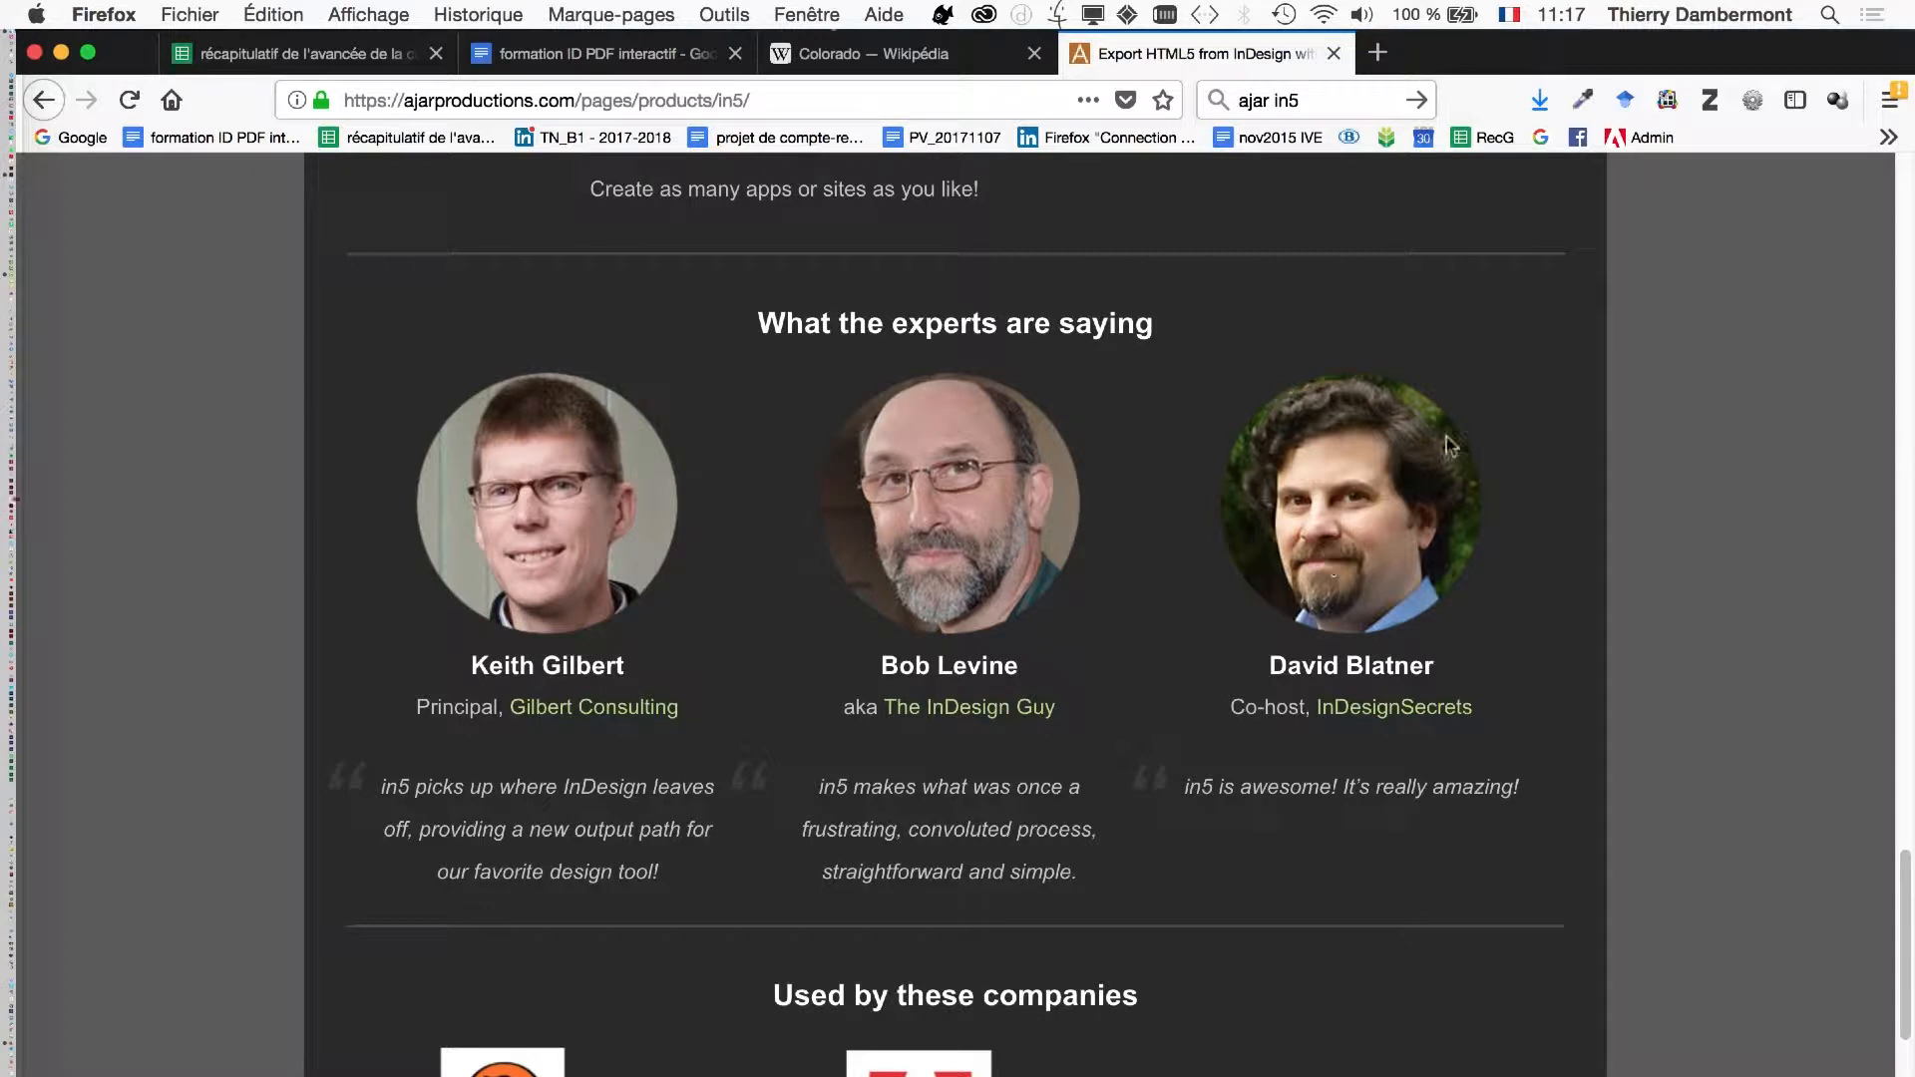
scroll(1327, 536, "up", 2)
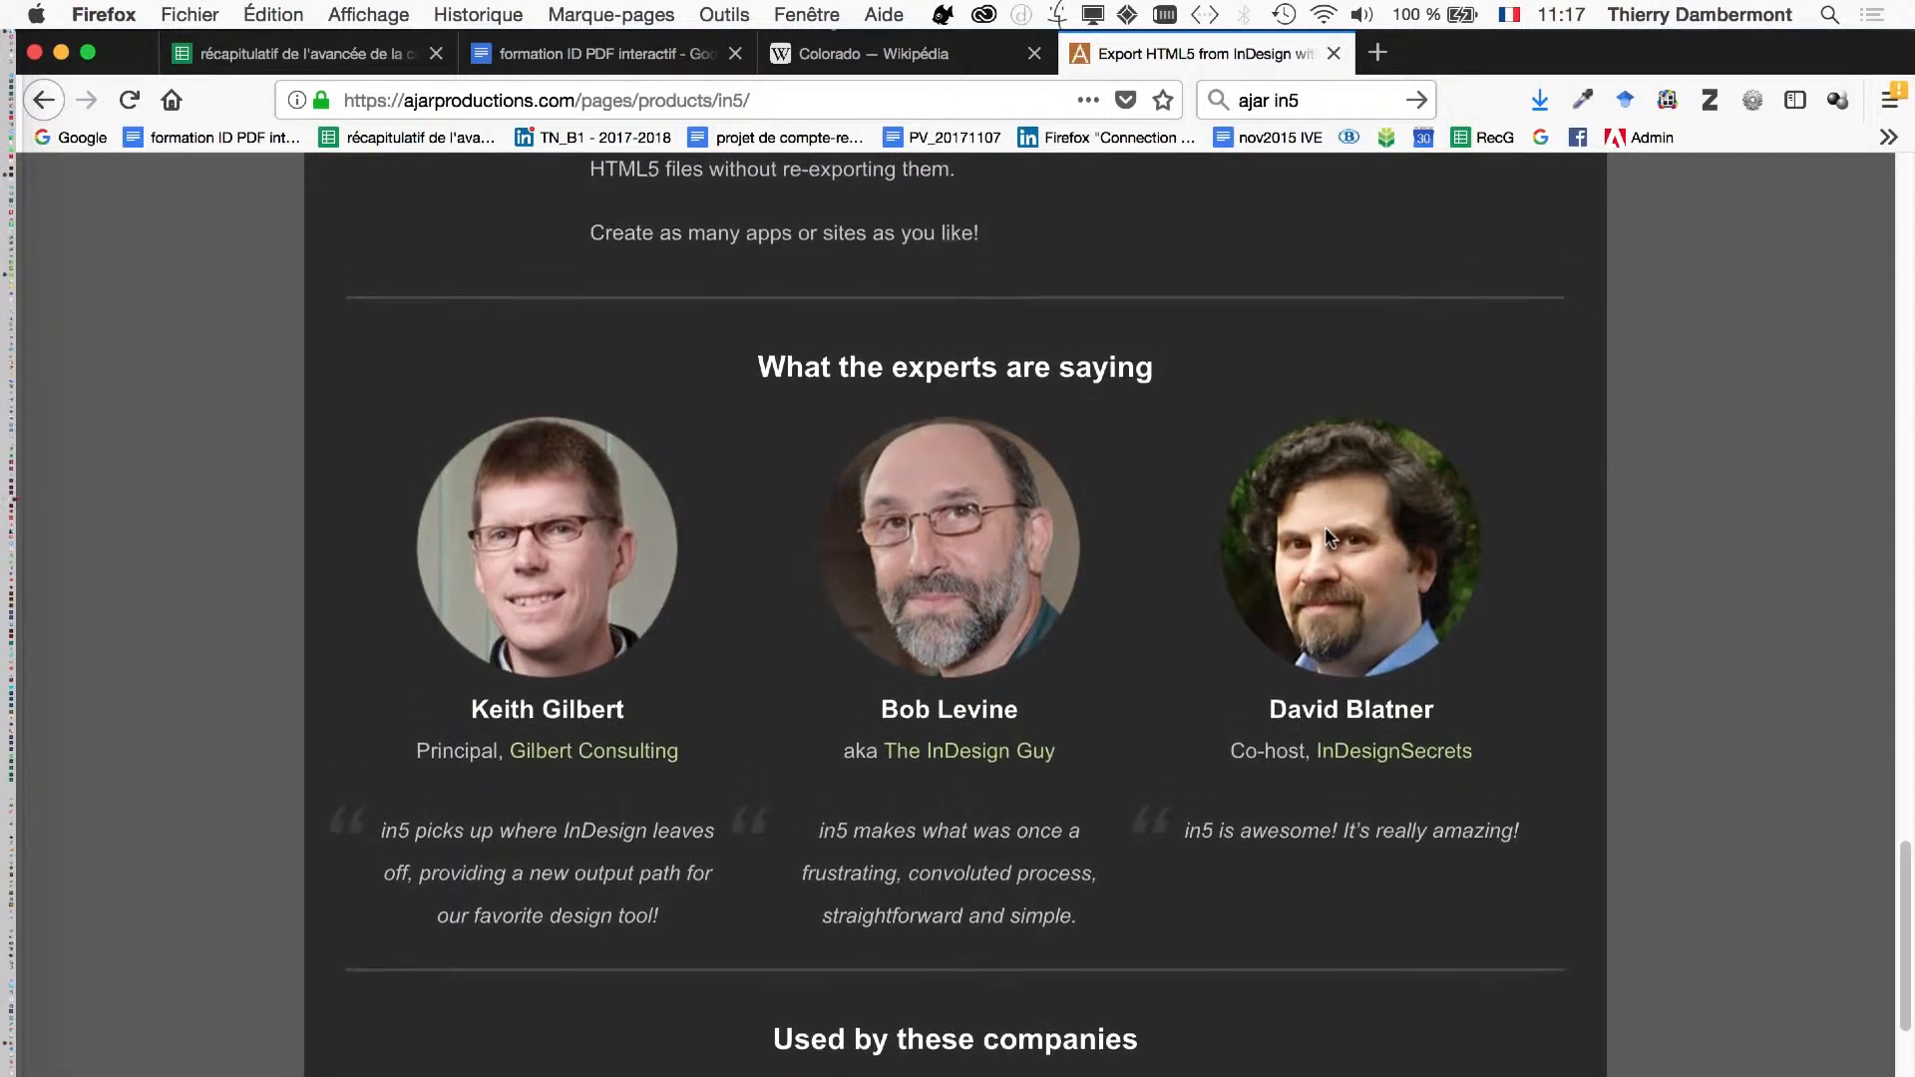
scroll(1327, 537, "up", 10)
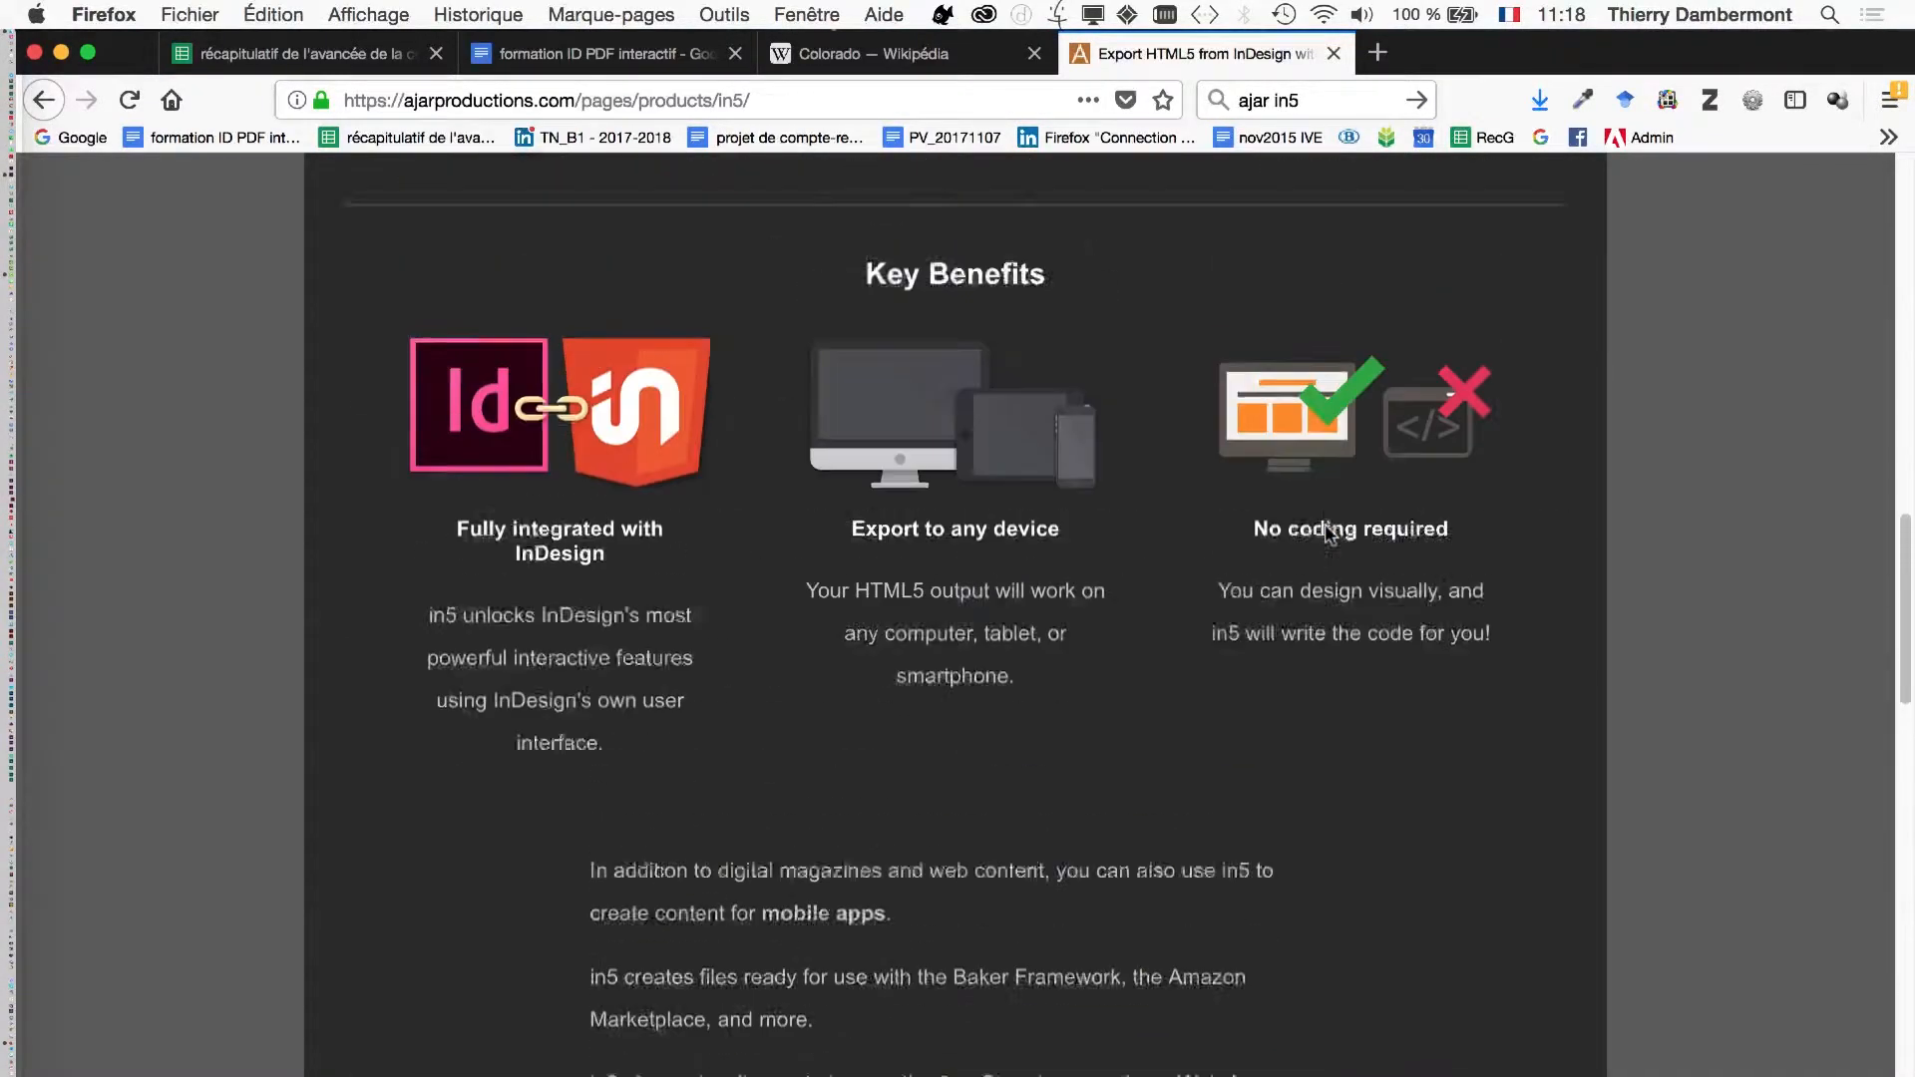
scroll(1327, 534, "up", 7)
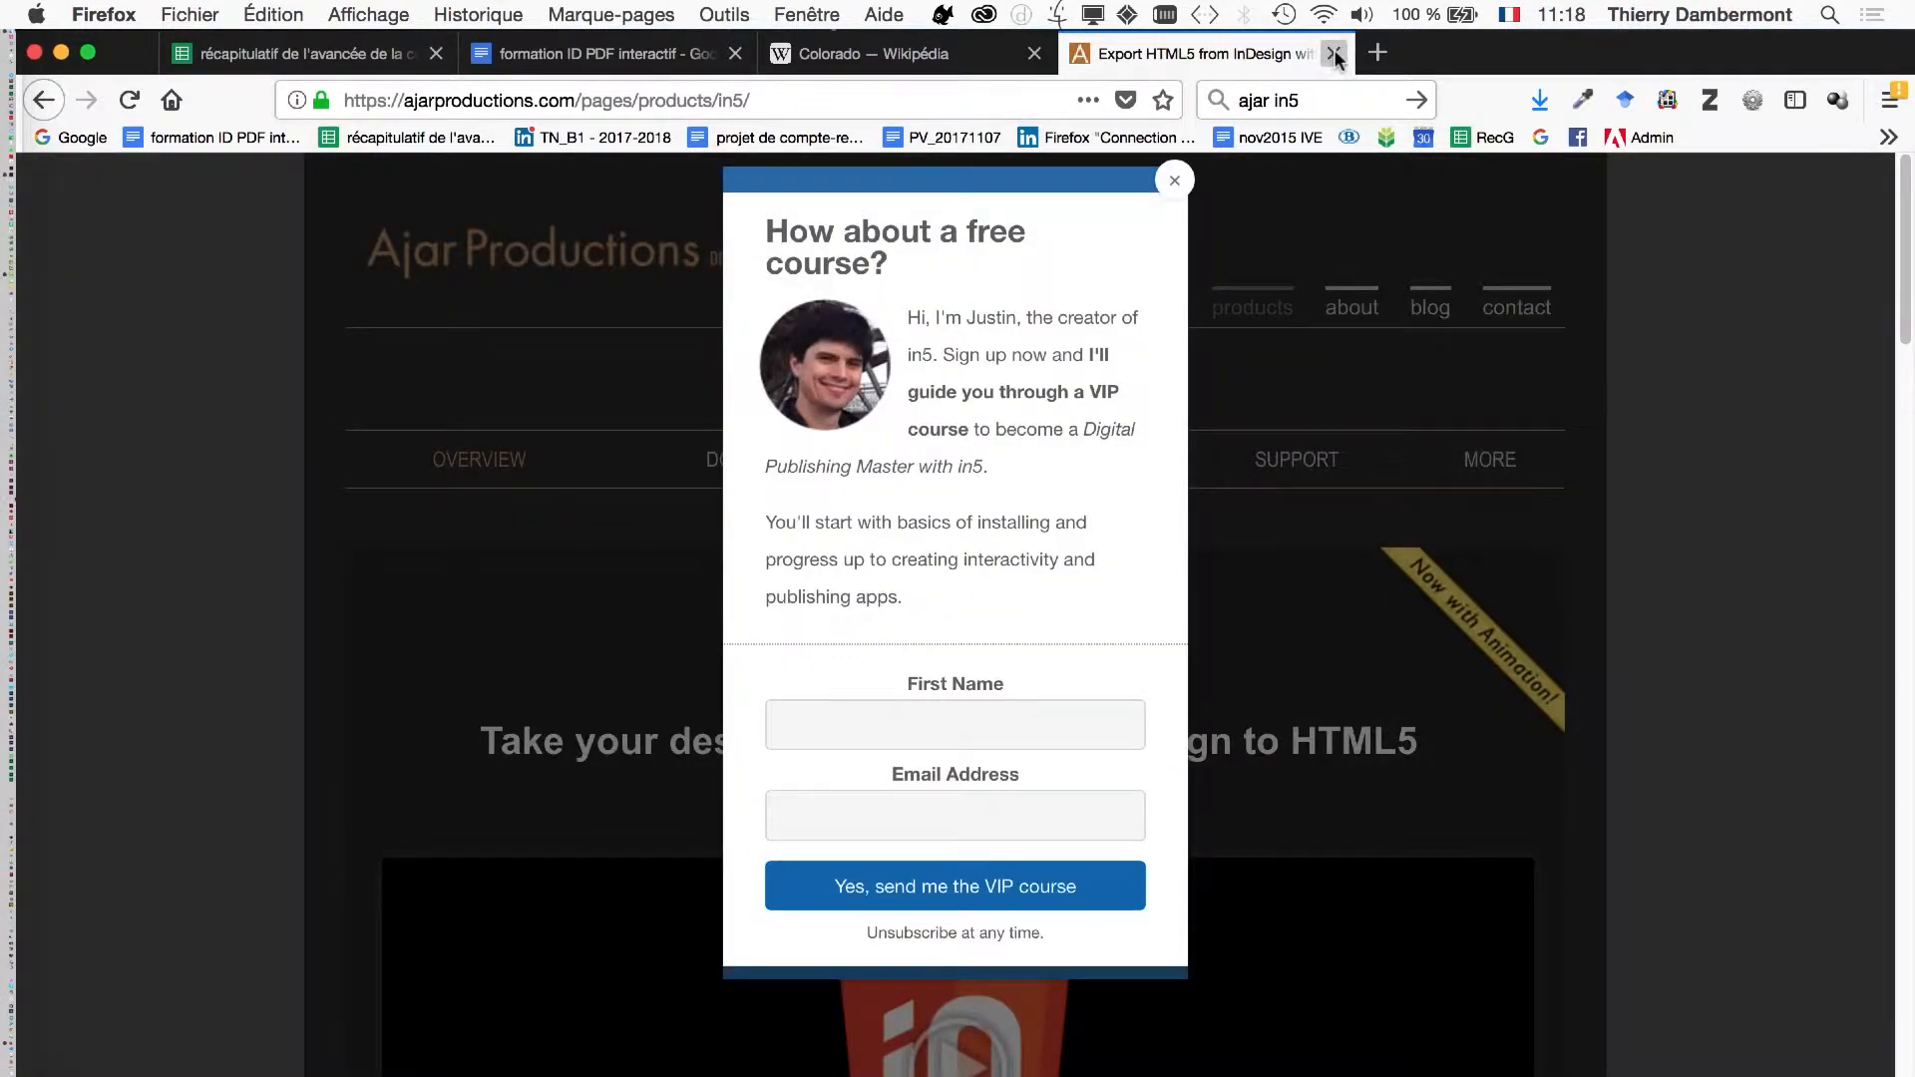
left_click(1334, 54)
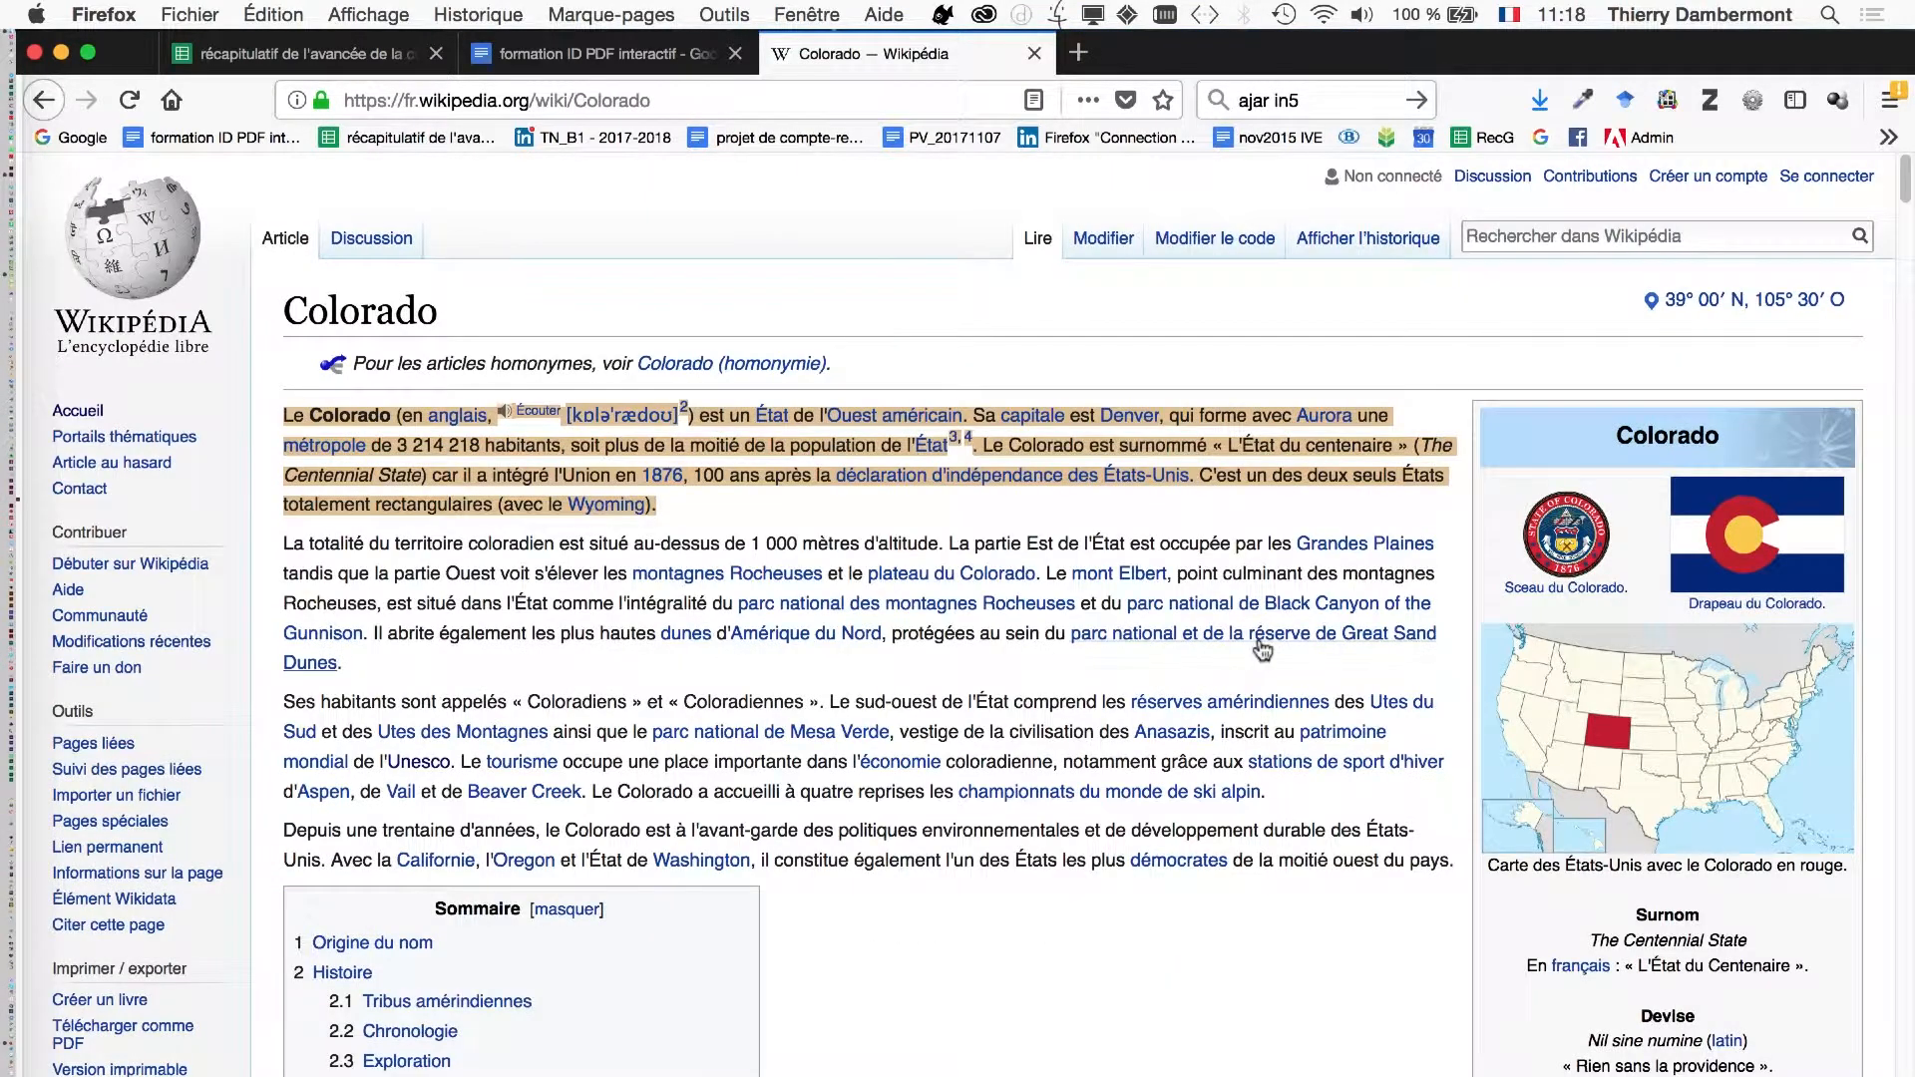
mouse_move(1262, 650)
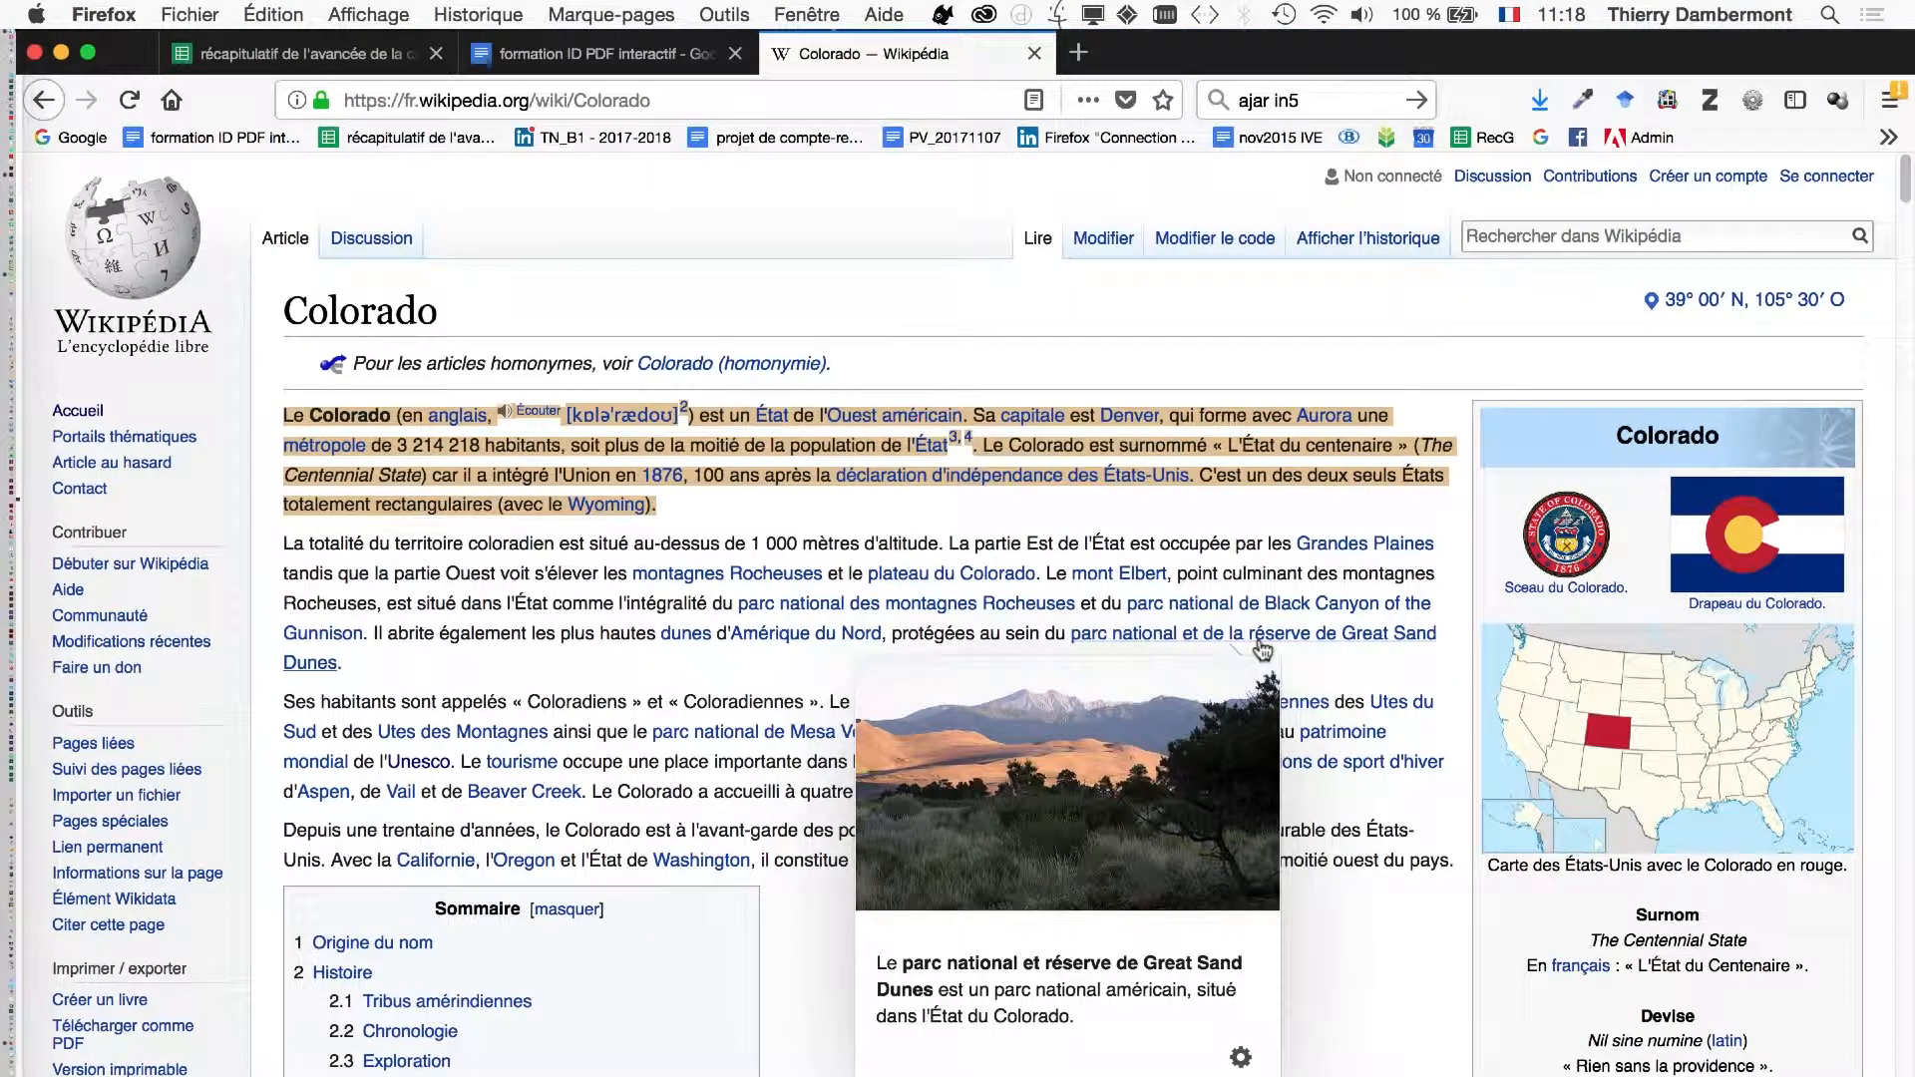
left_click(1375, 1070)
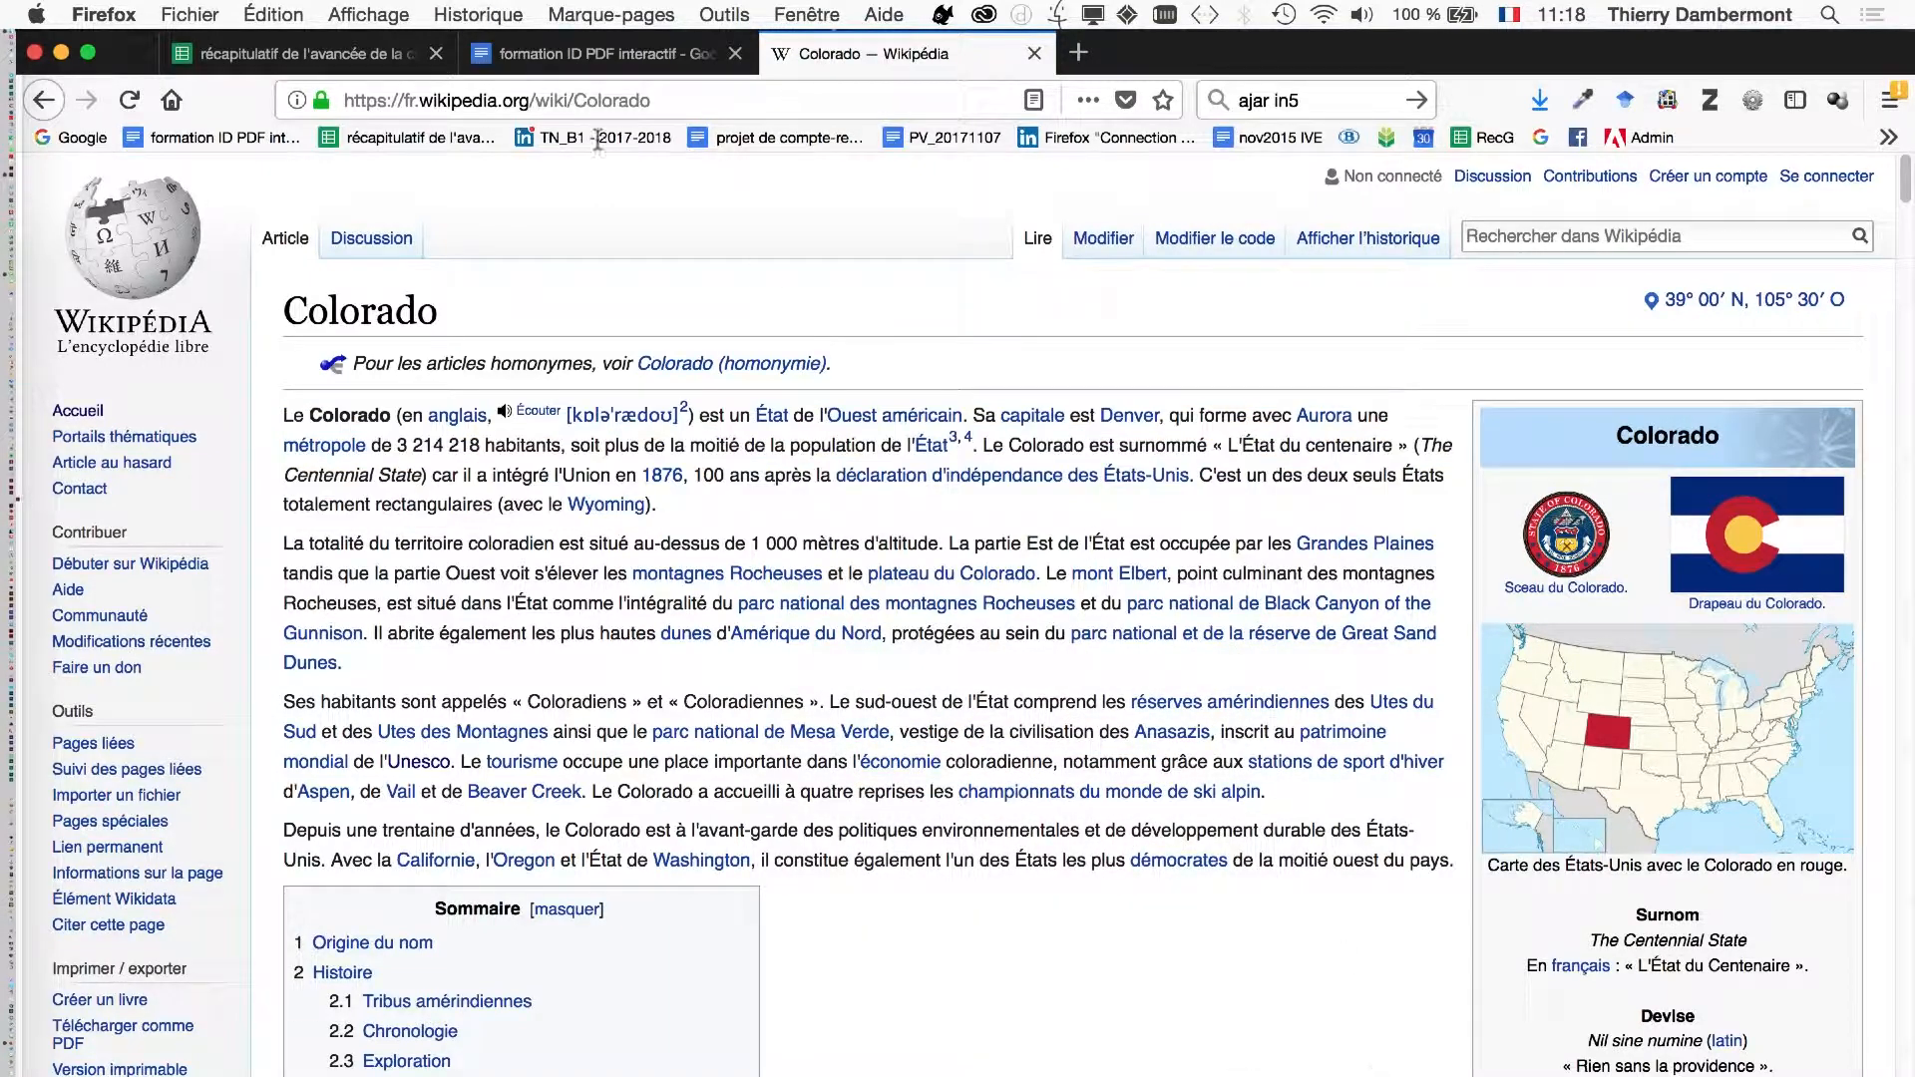
- Open the indesignsecrets.com website in a new tab
left_click(1078, 53)
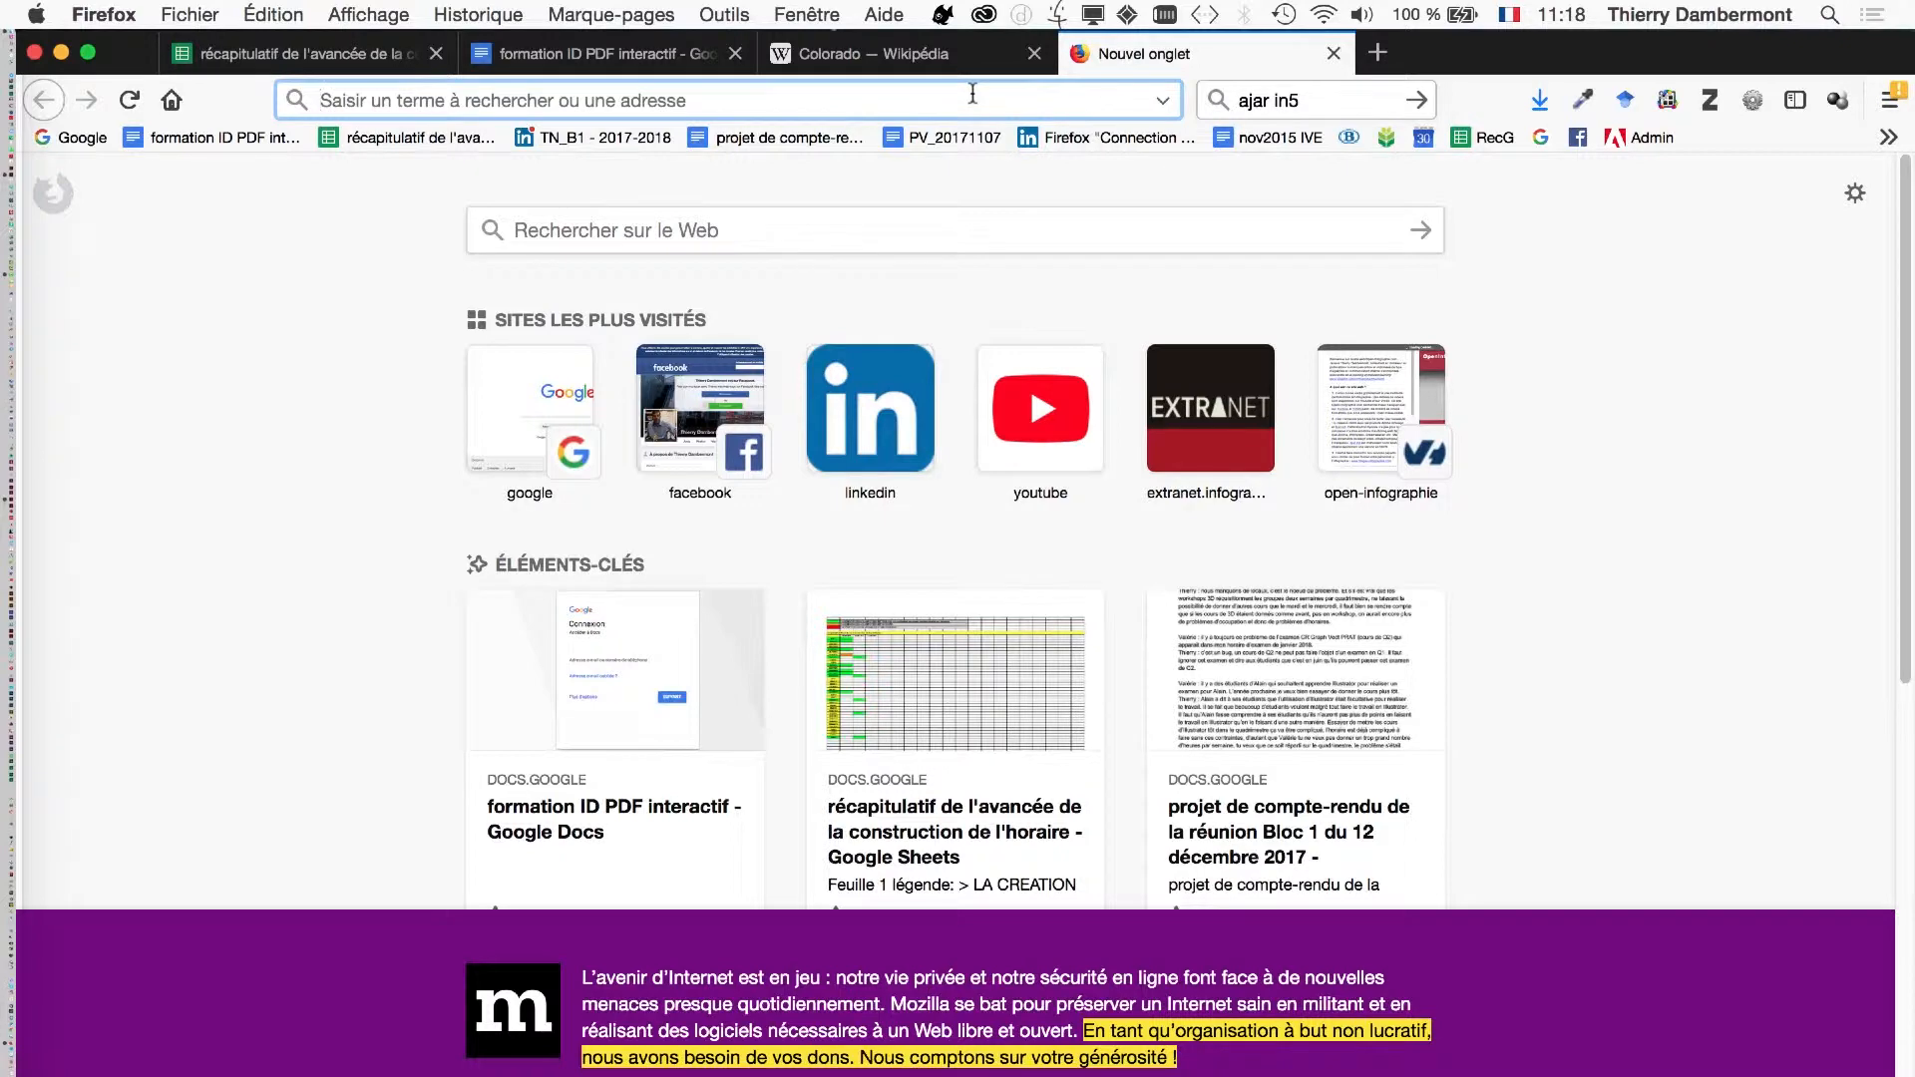
type("indesign")
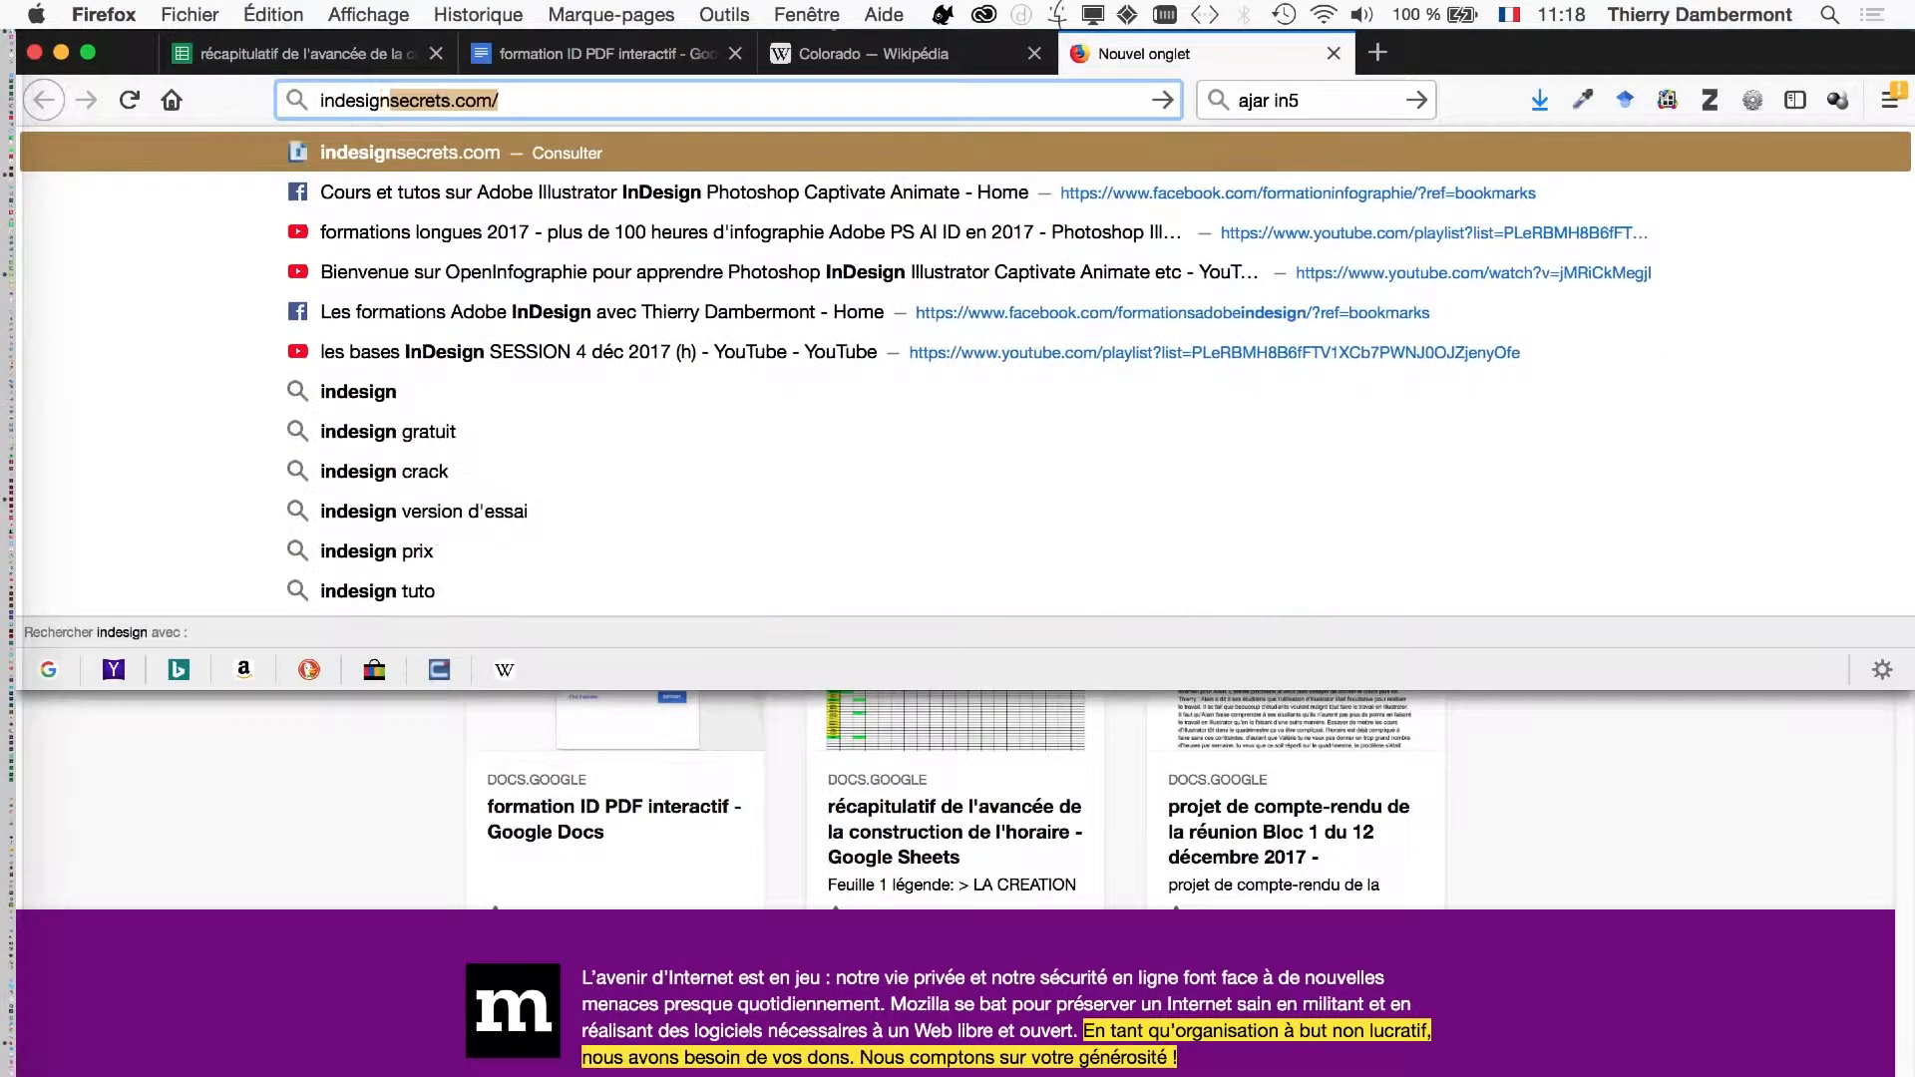
key("Return")
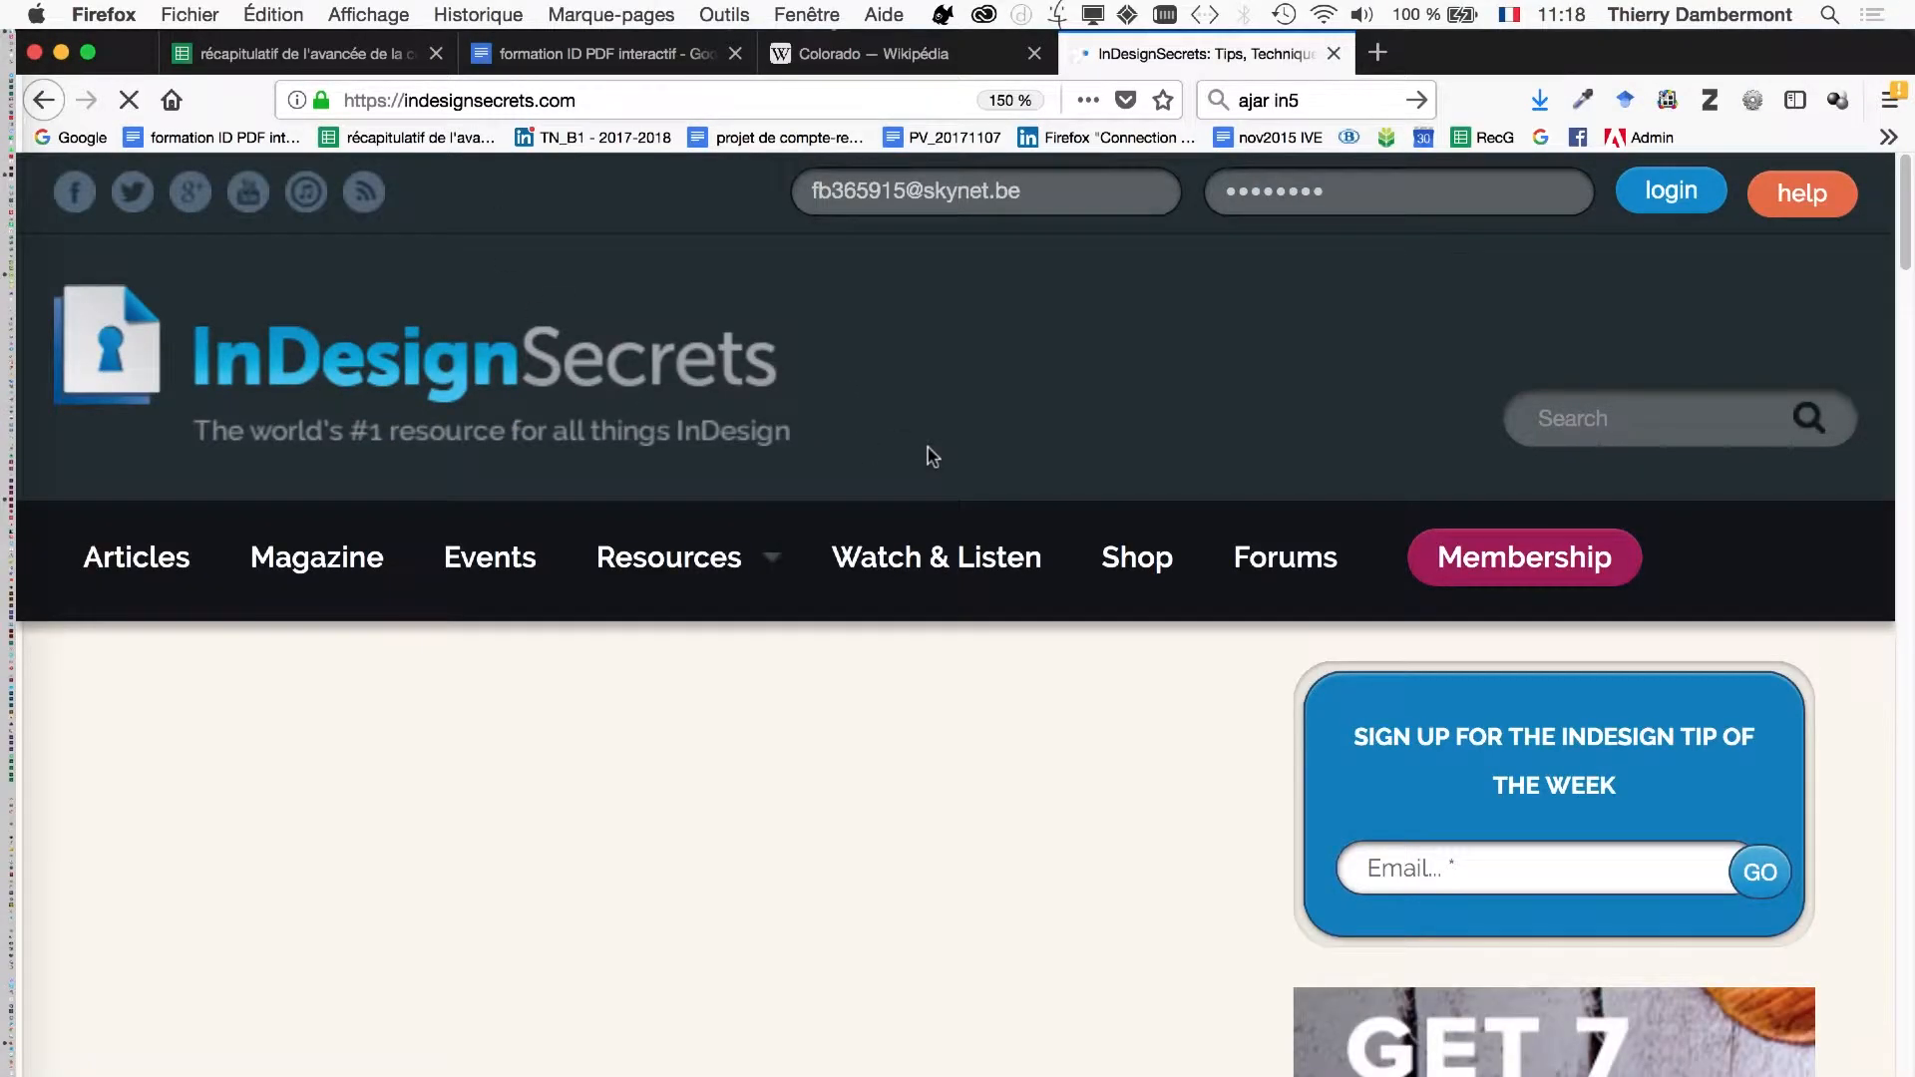
- Look over the InDesignSecrets home page's articles, news and resource links, and dismiss the tip-of-the-week sign-up pop-up
scroll(927, 457, "down", 1)
scroll(926, 447, "down", 5)
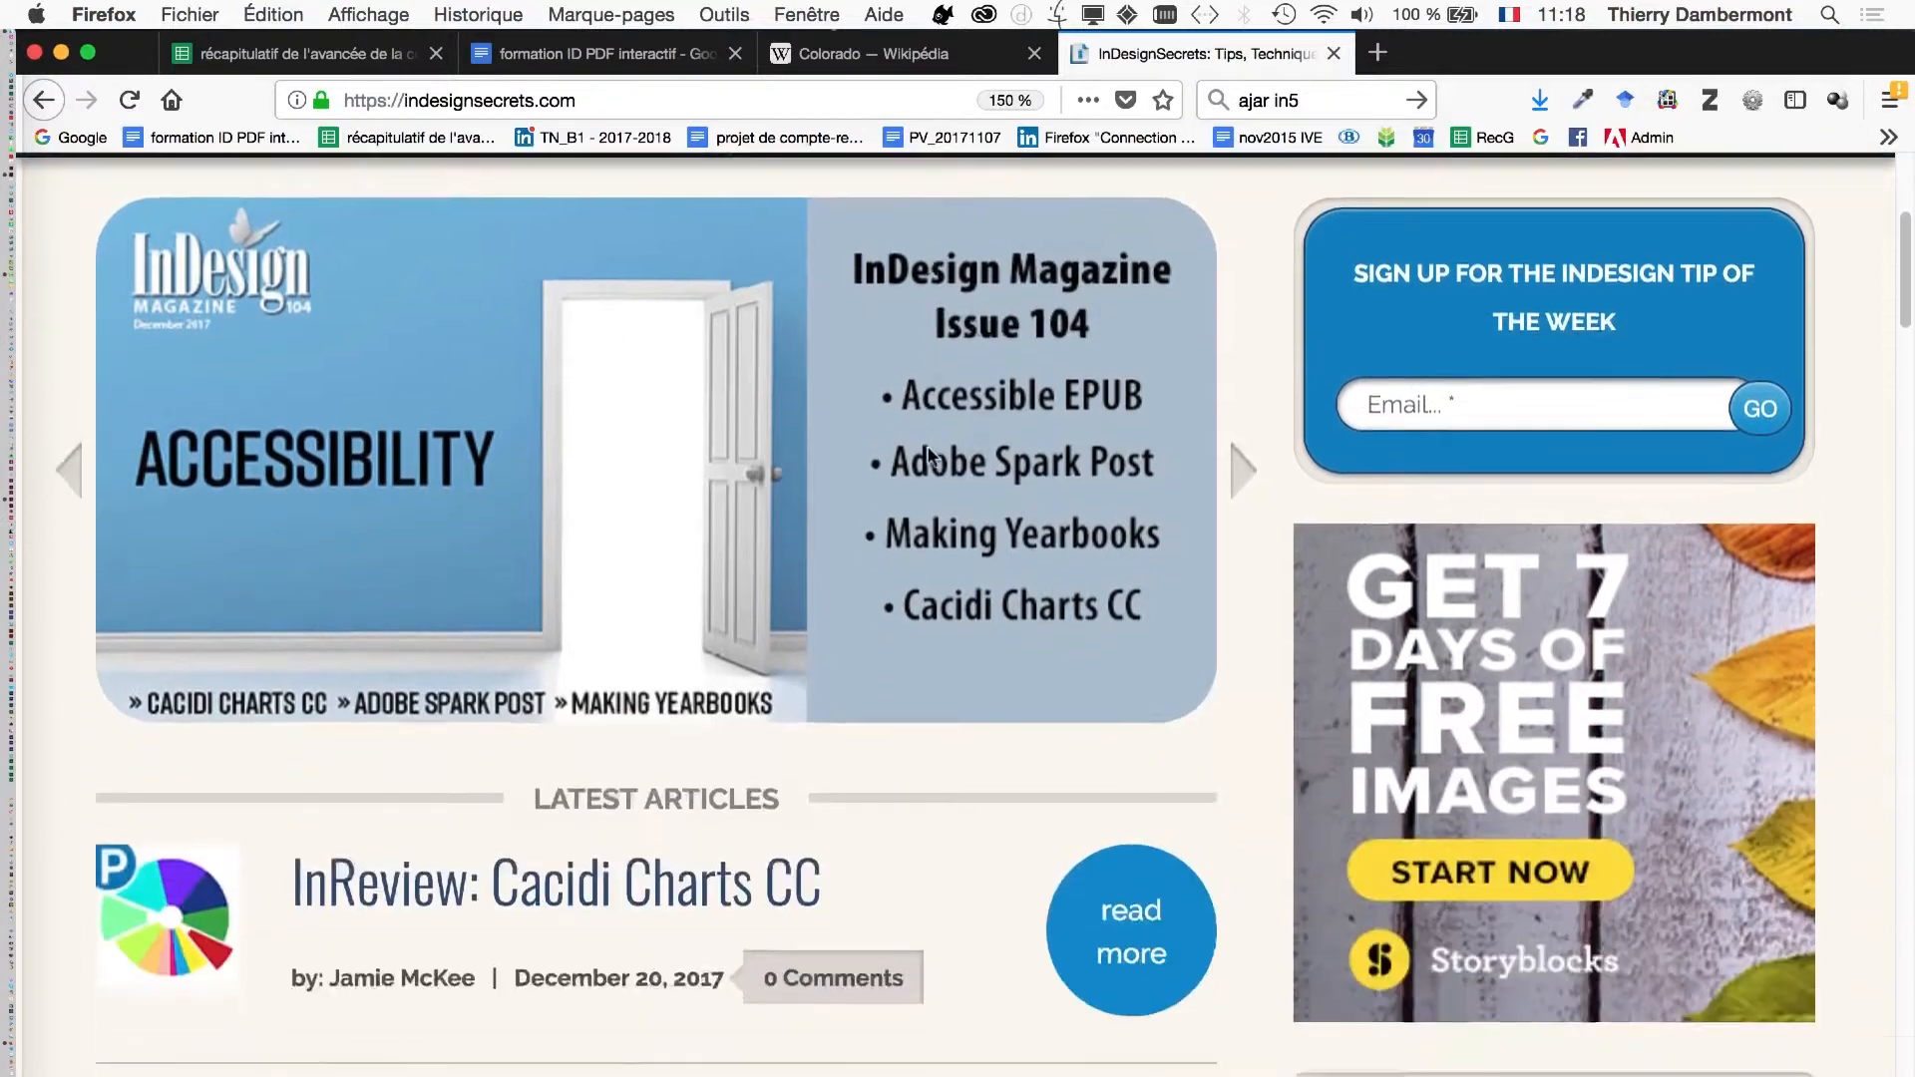
scroll(926, 445, "down", 20)
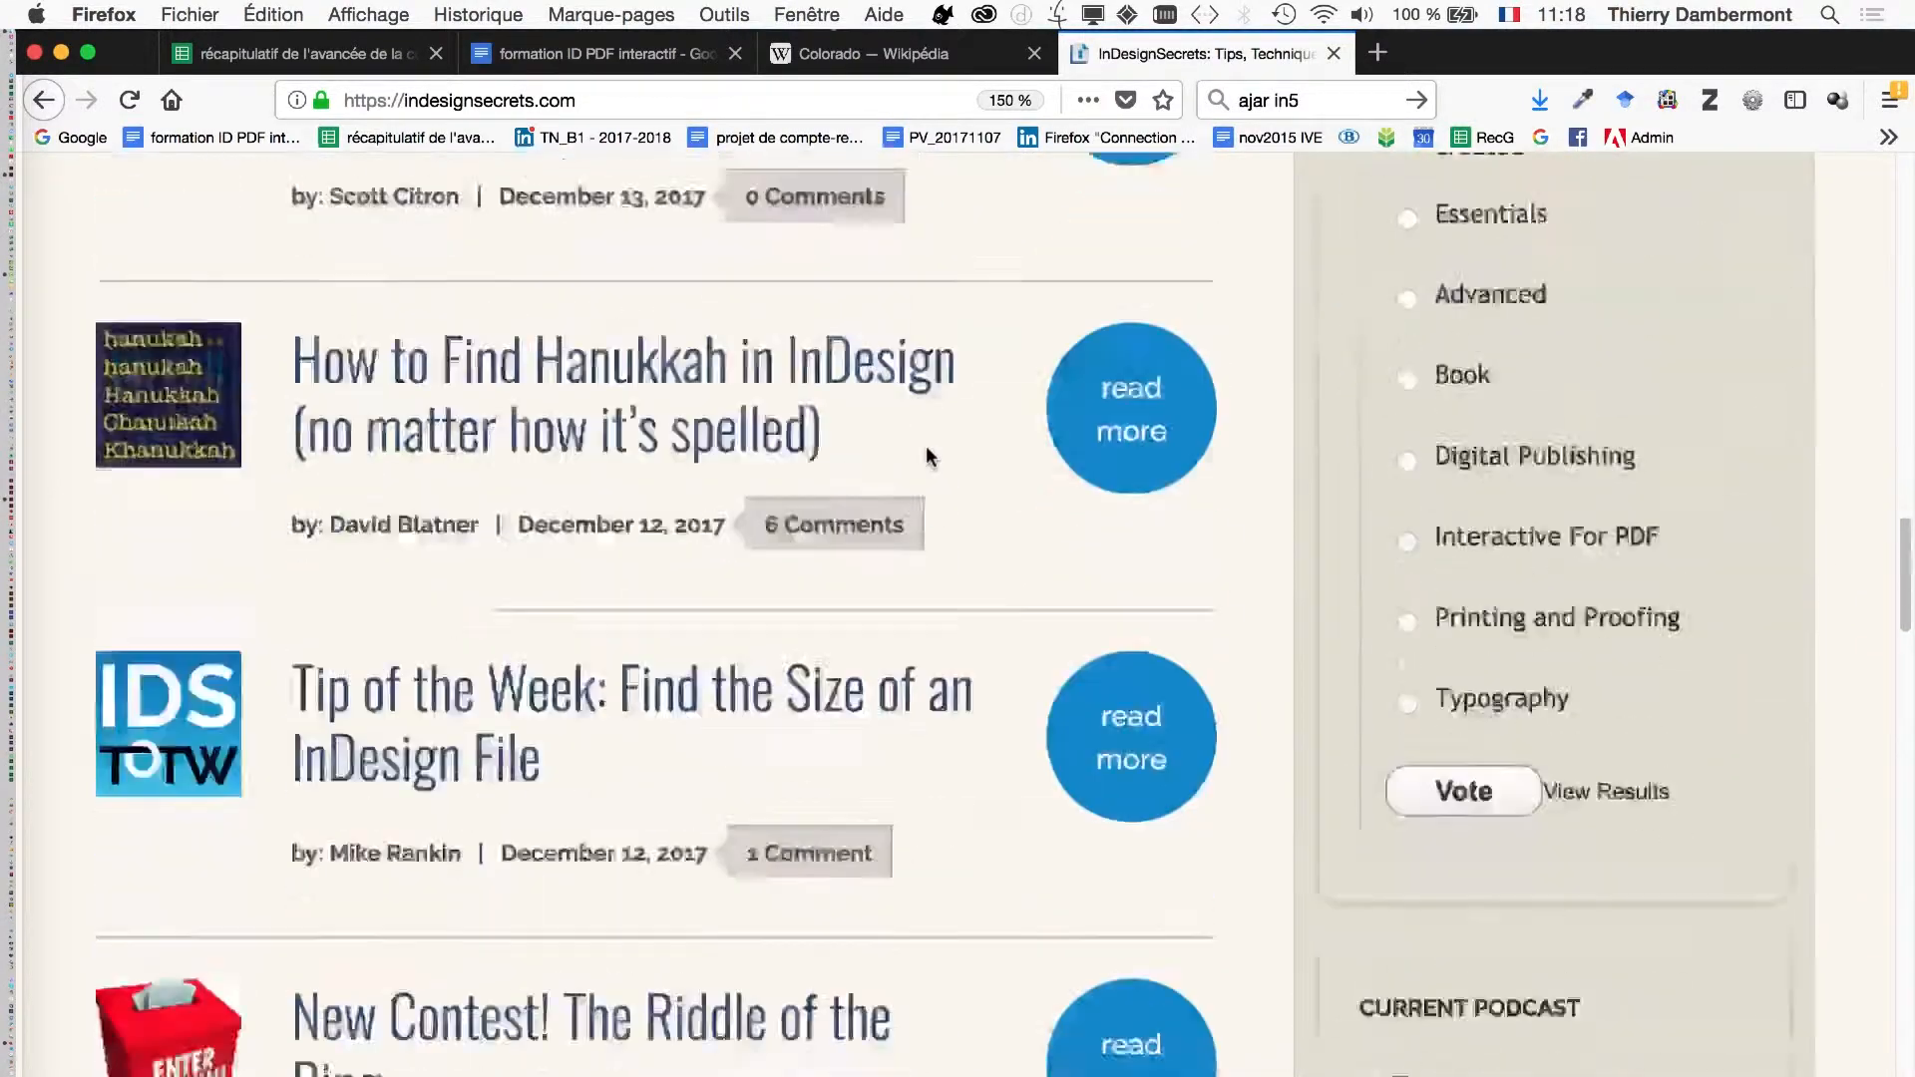
key("super+minus")
key("super+minus")
key("super+minus")
key("super+minus")
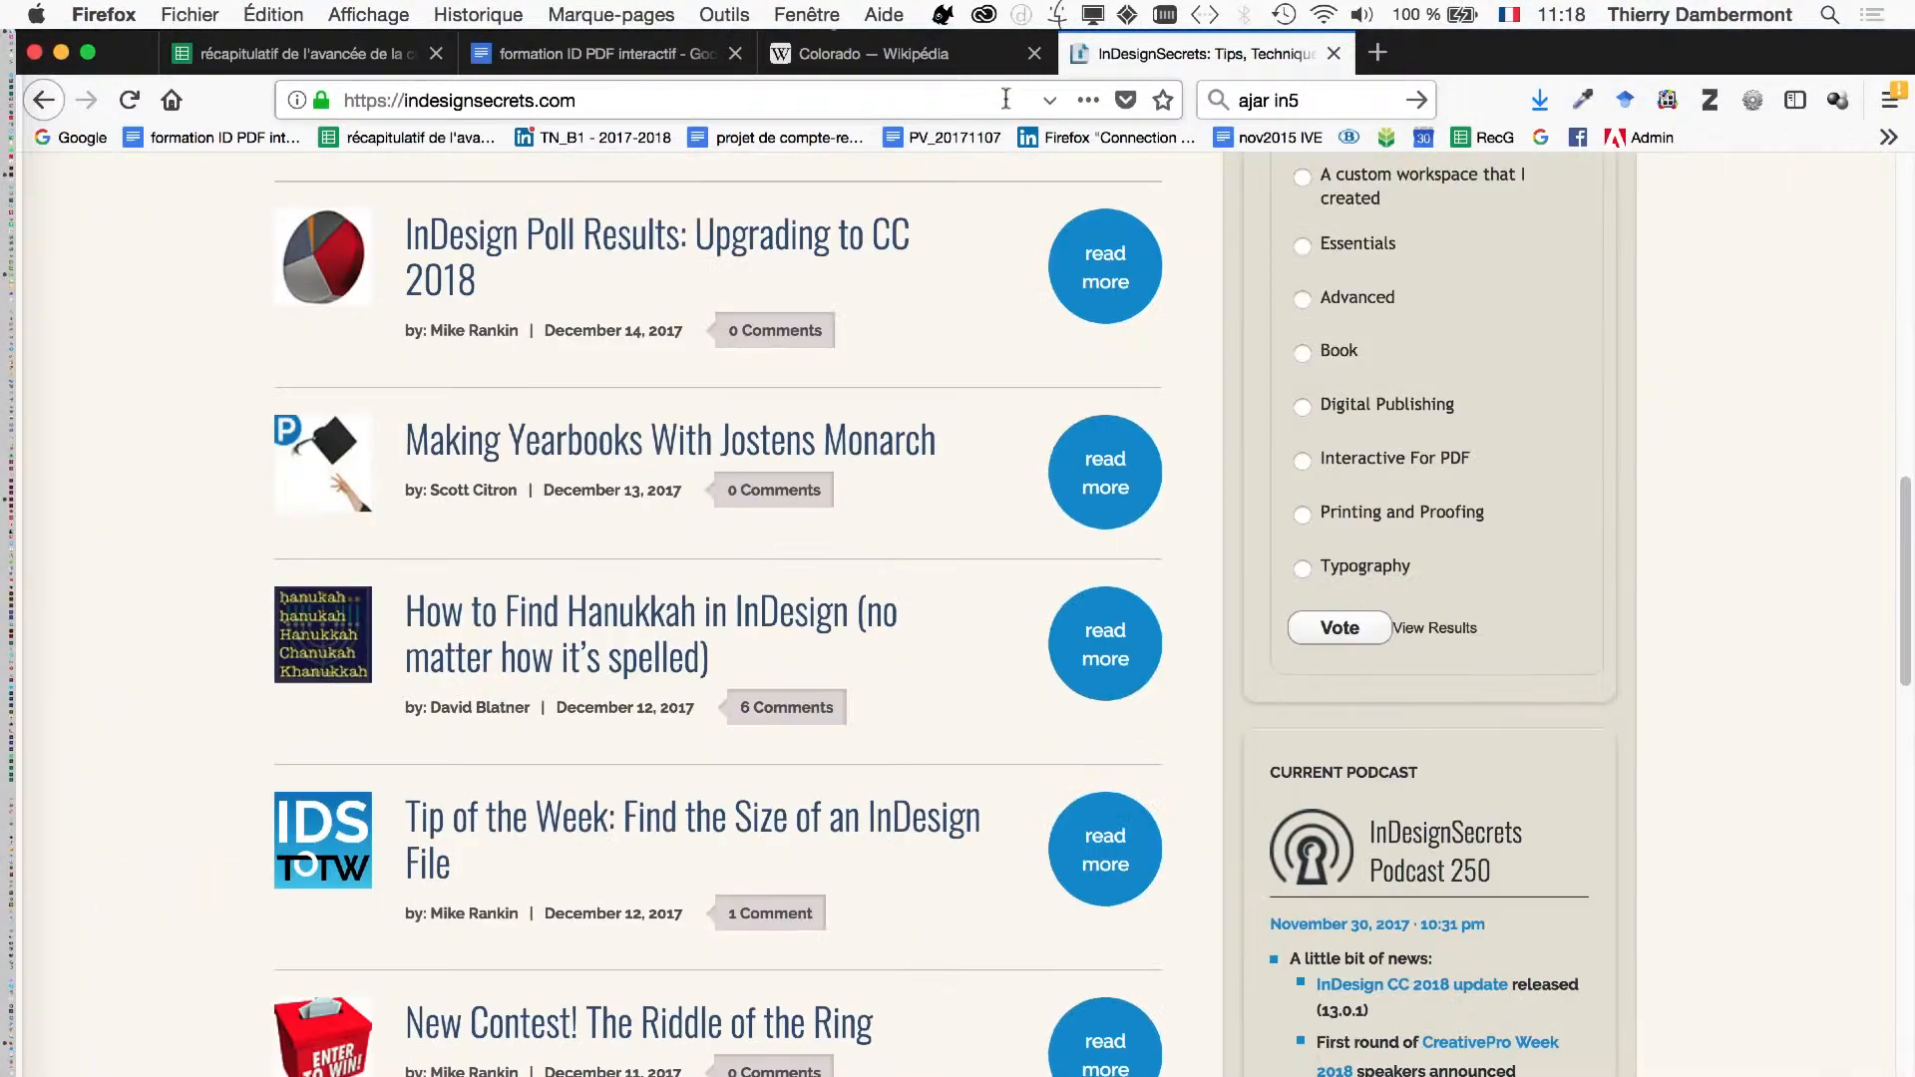
scroll(1093, 385, "down", 5)
scroll(1092, 402, "down", 5)
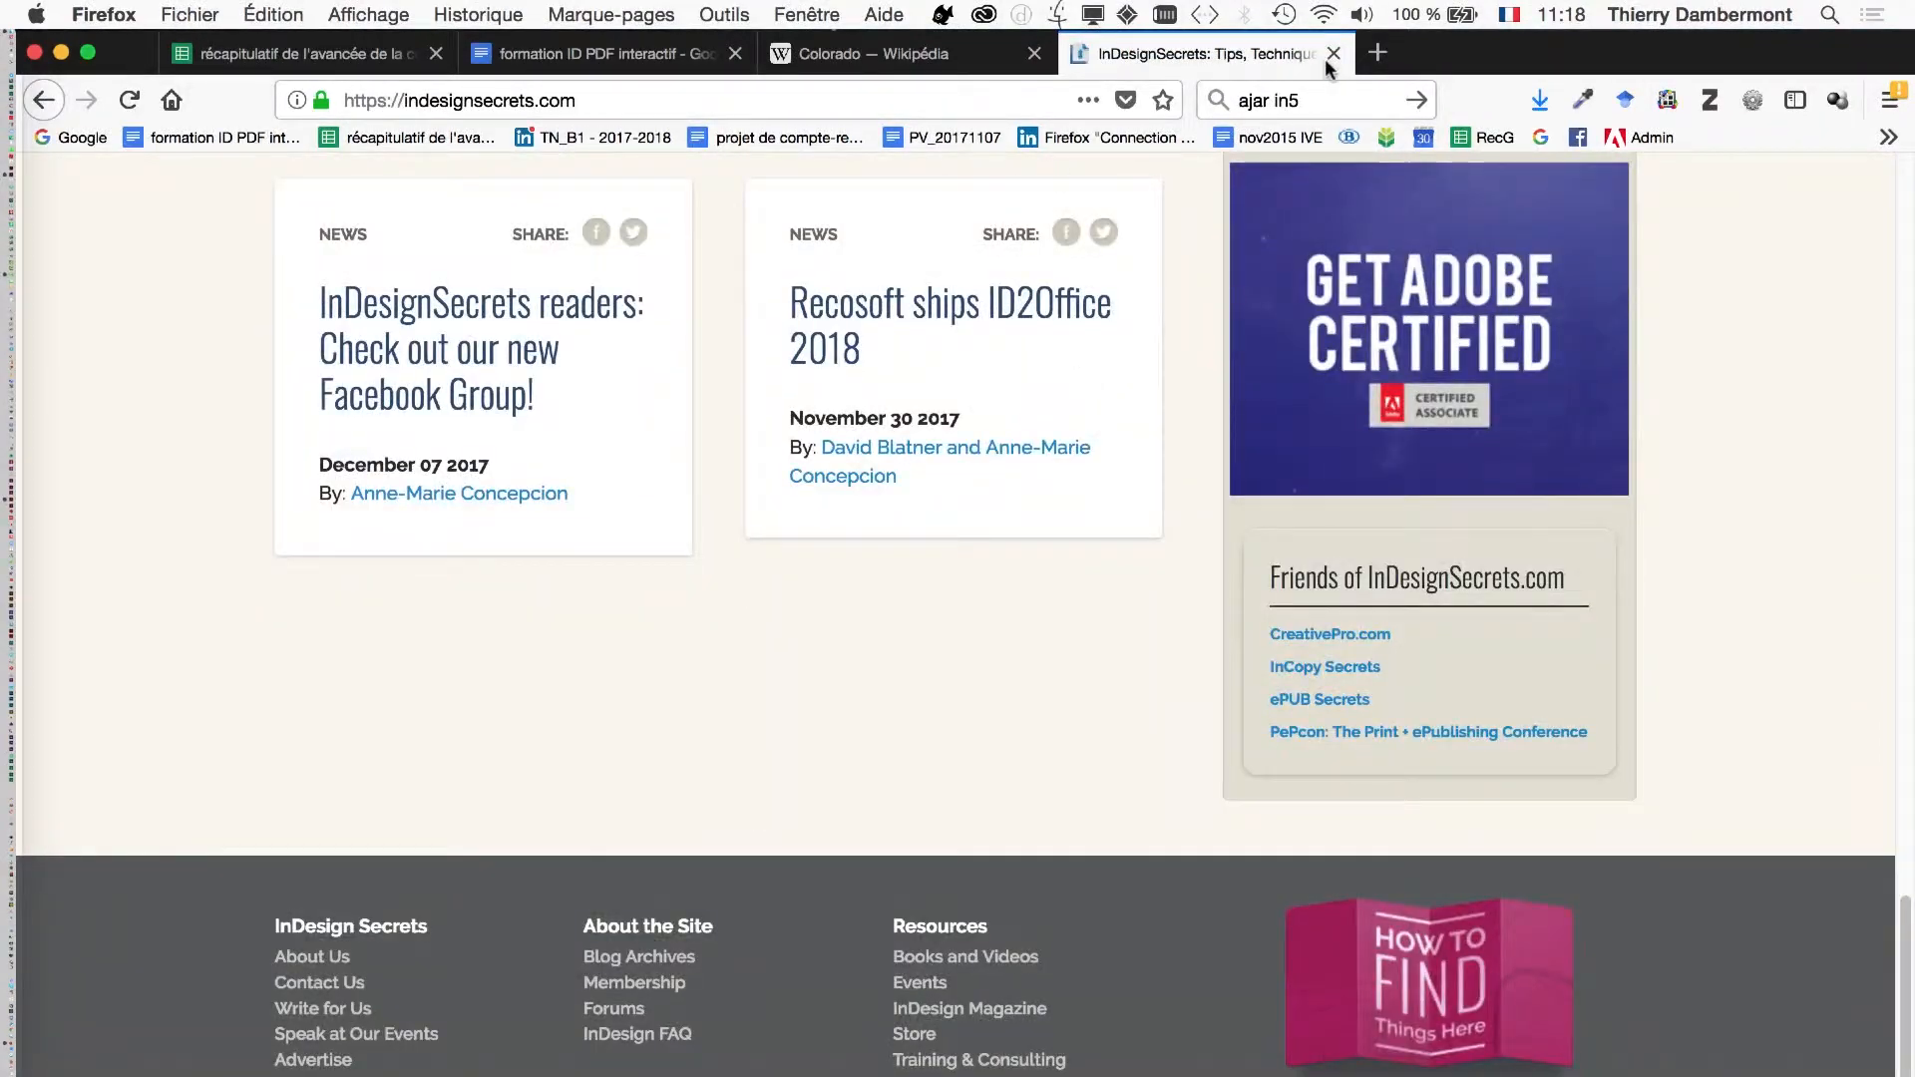
scroll(1227, 315, "up", 5)
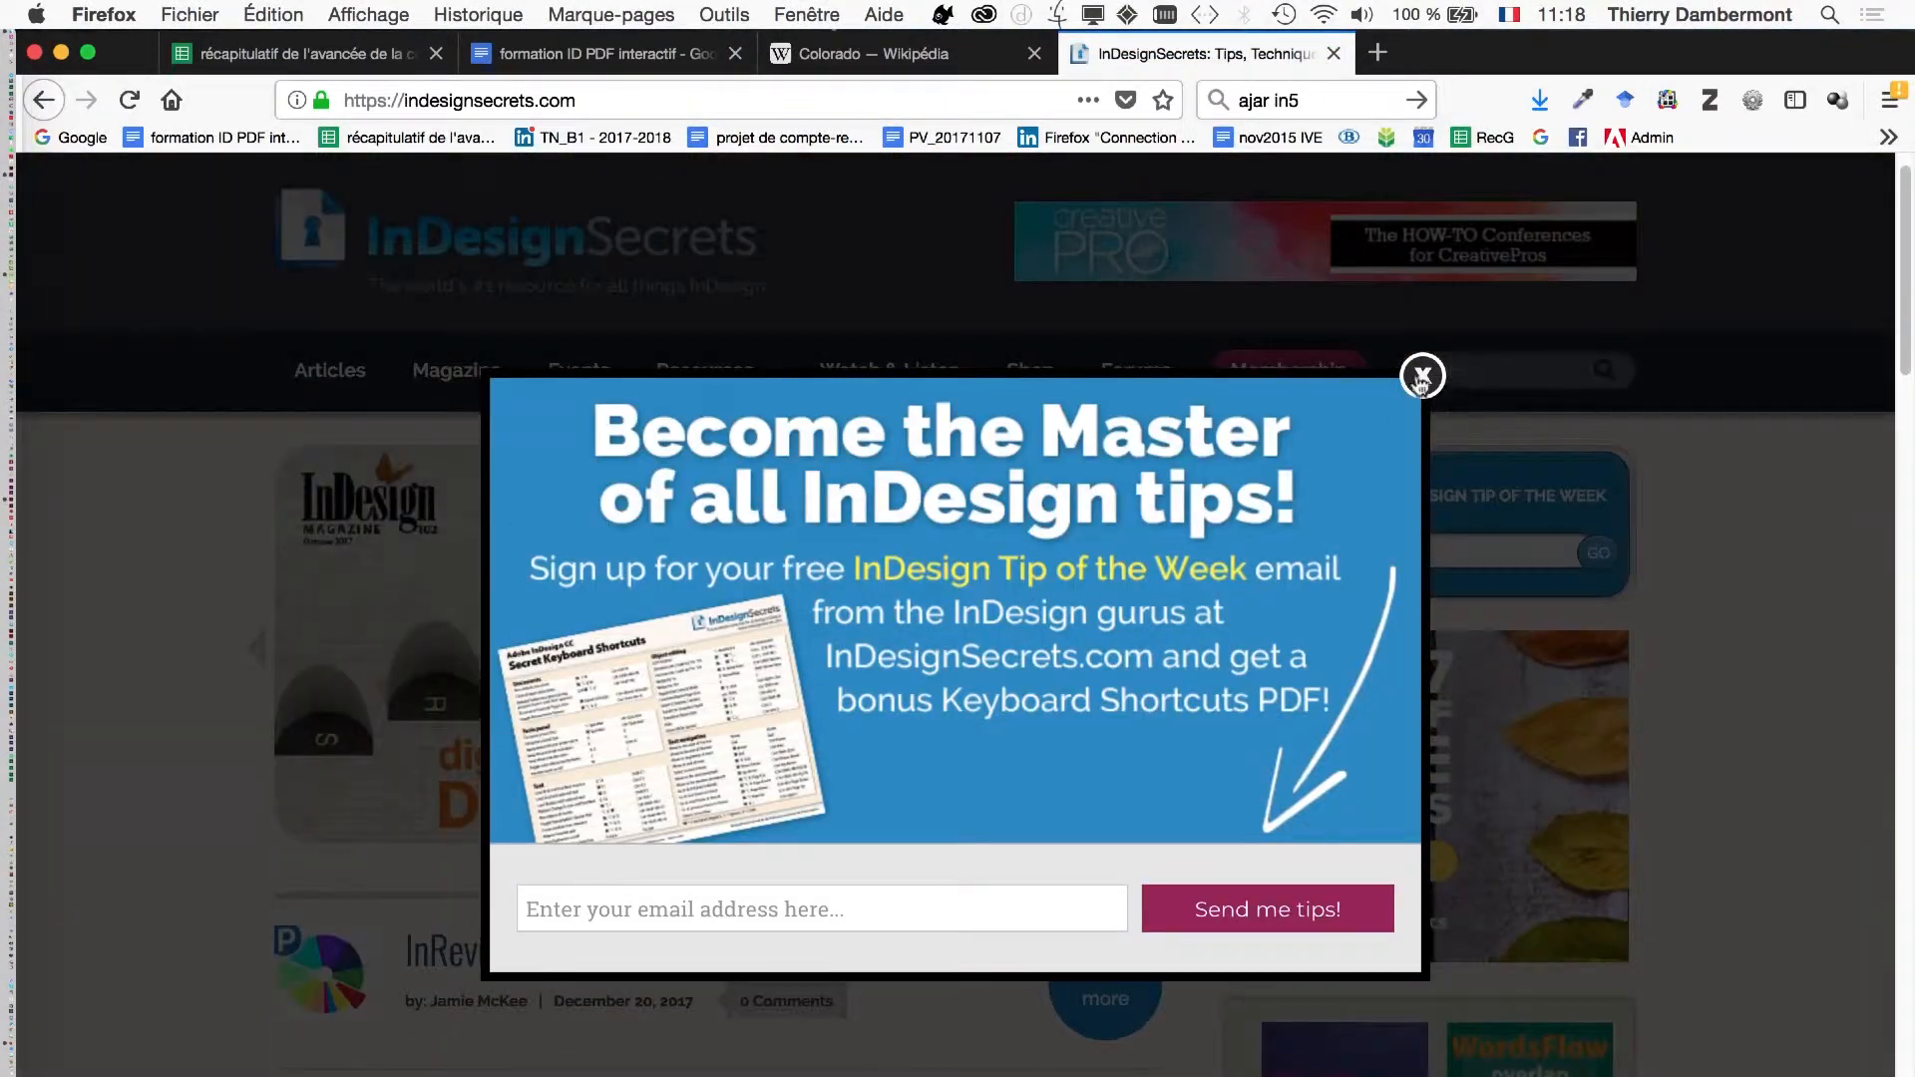
left_click(1422, 375)
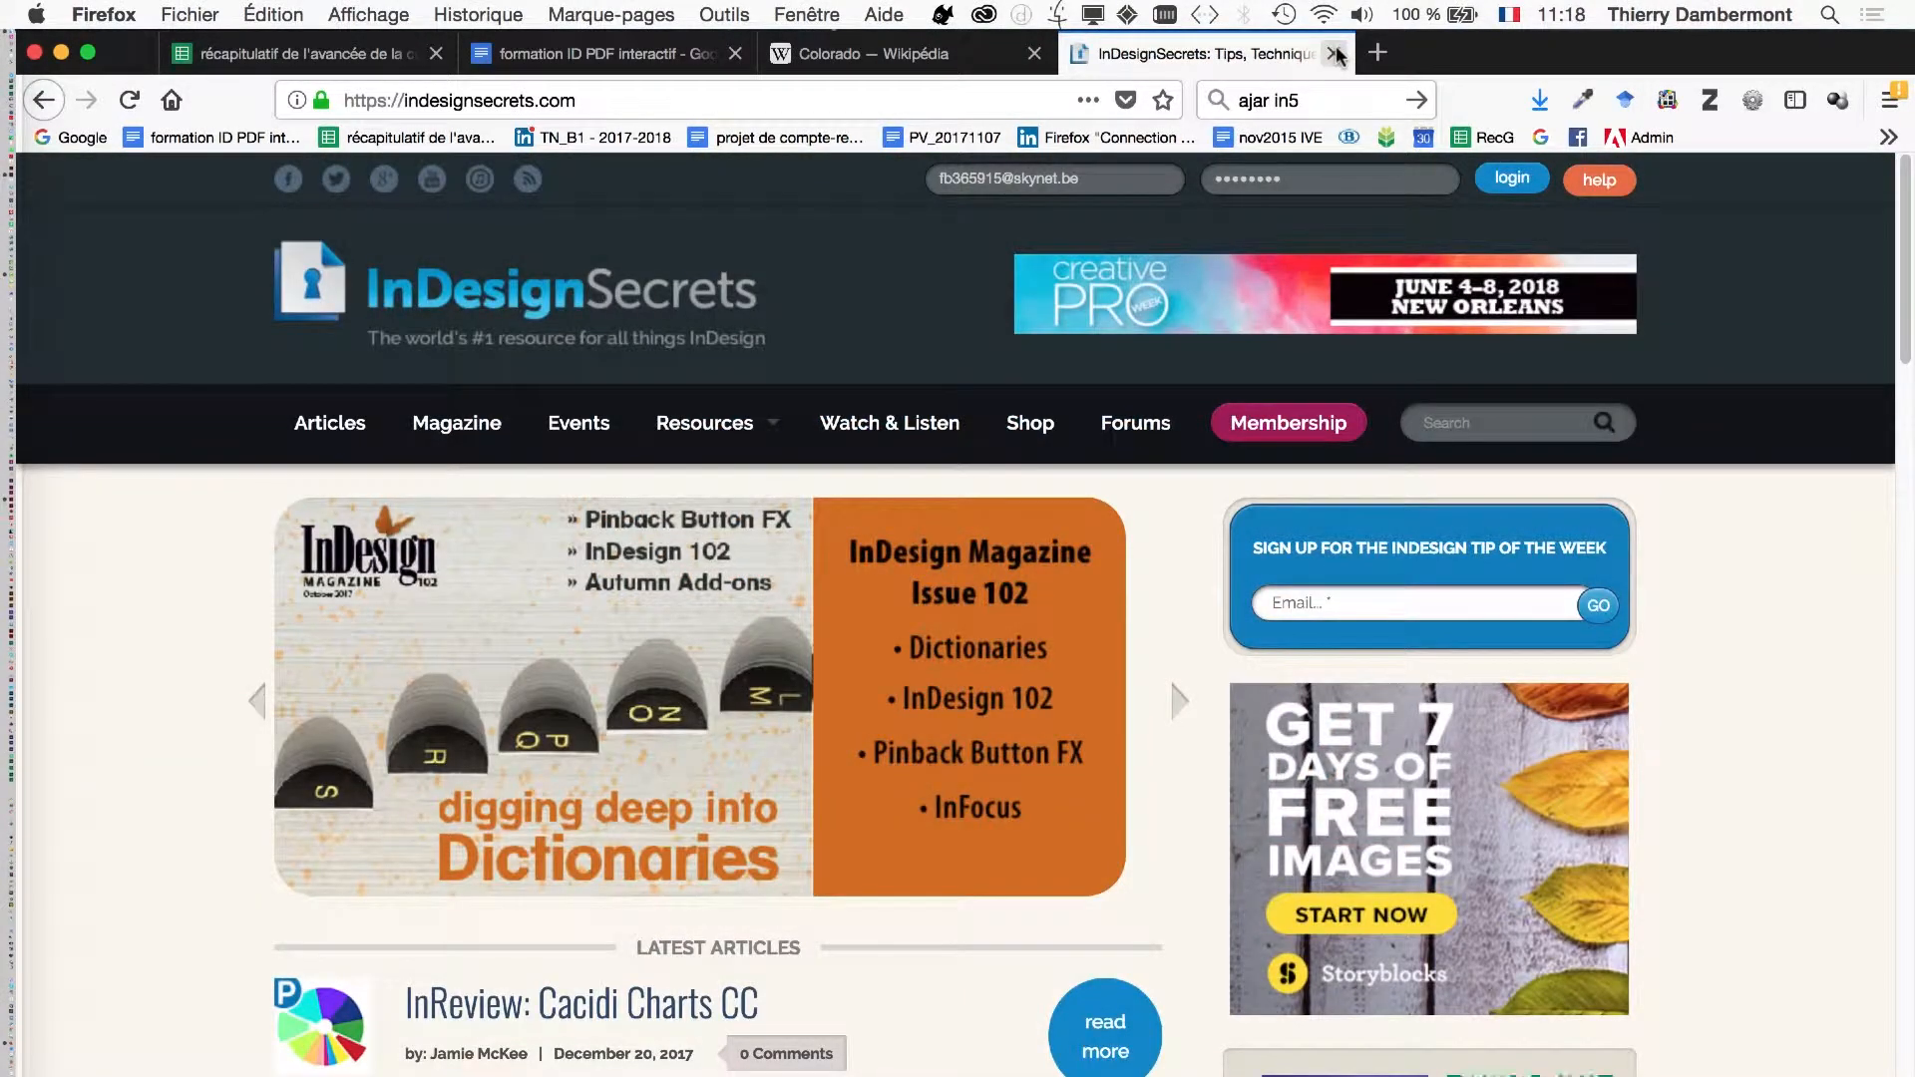
- Close the InDesignSecrets tab, minimize the Firefox window and switch to InDesign
left_click(1334, 53)
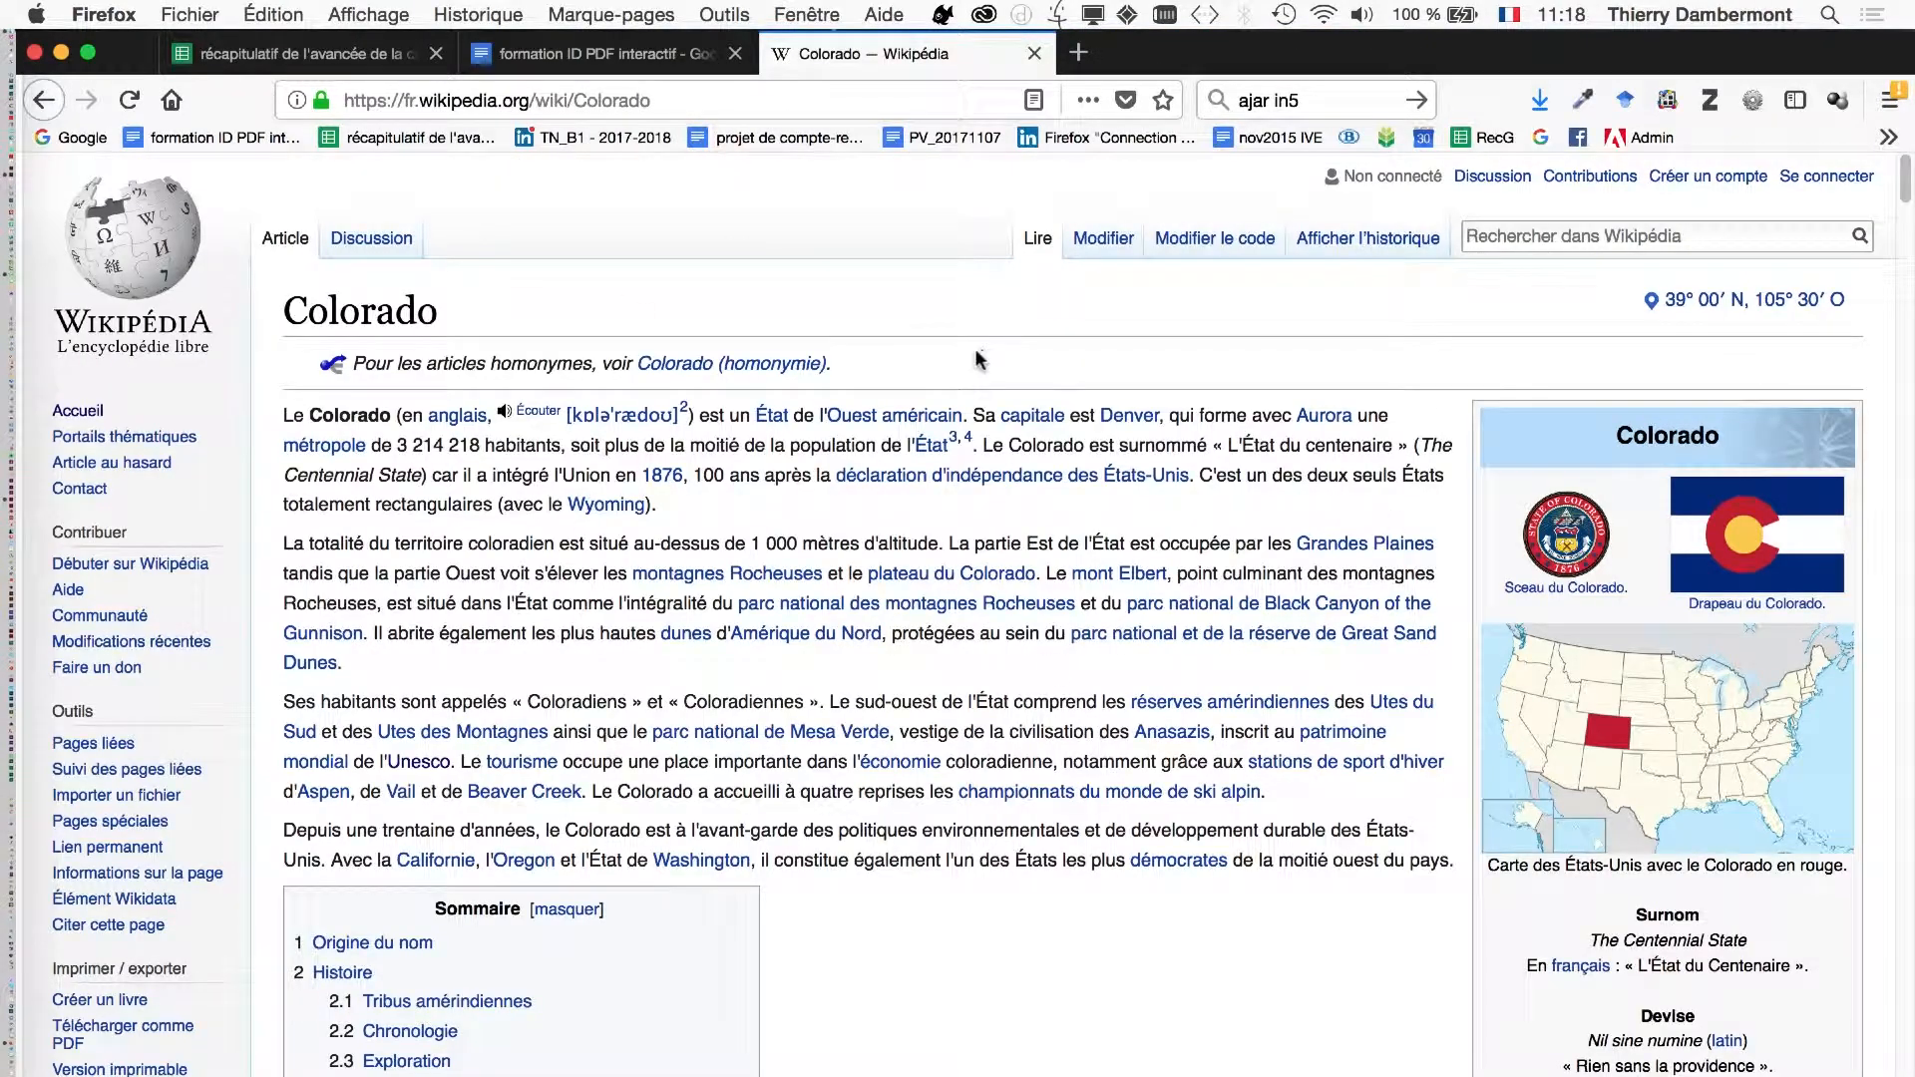
left_click(62, 53)
key("super+Tab")
key("super+Tab")
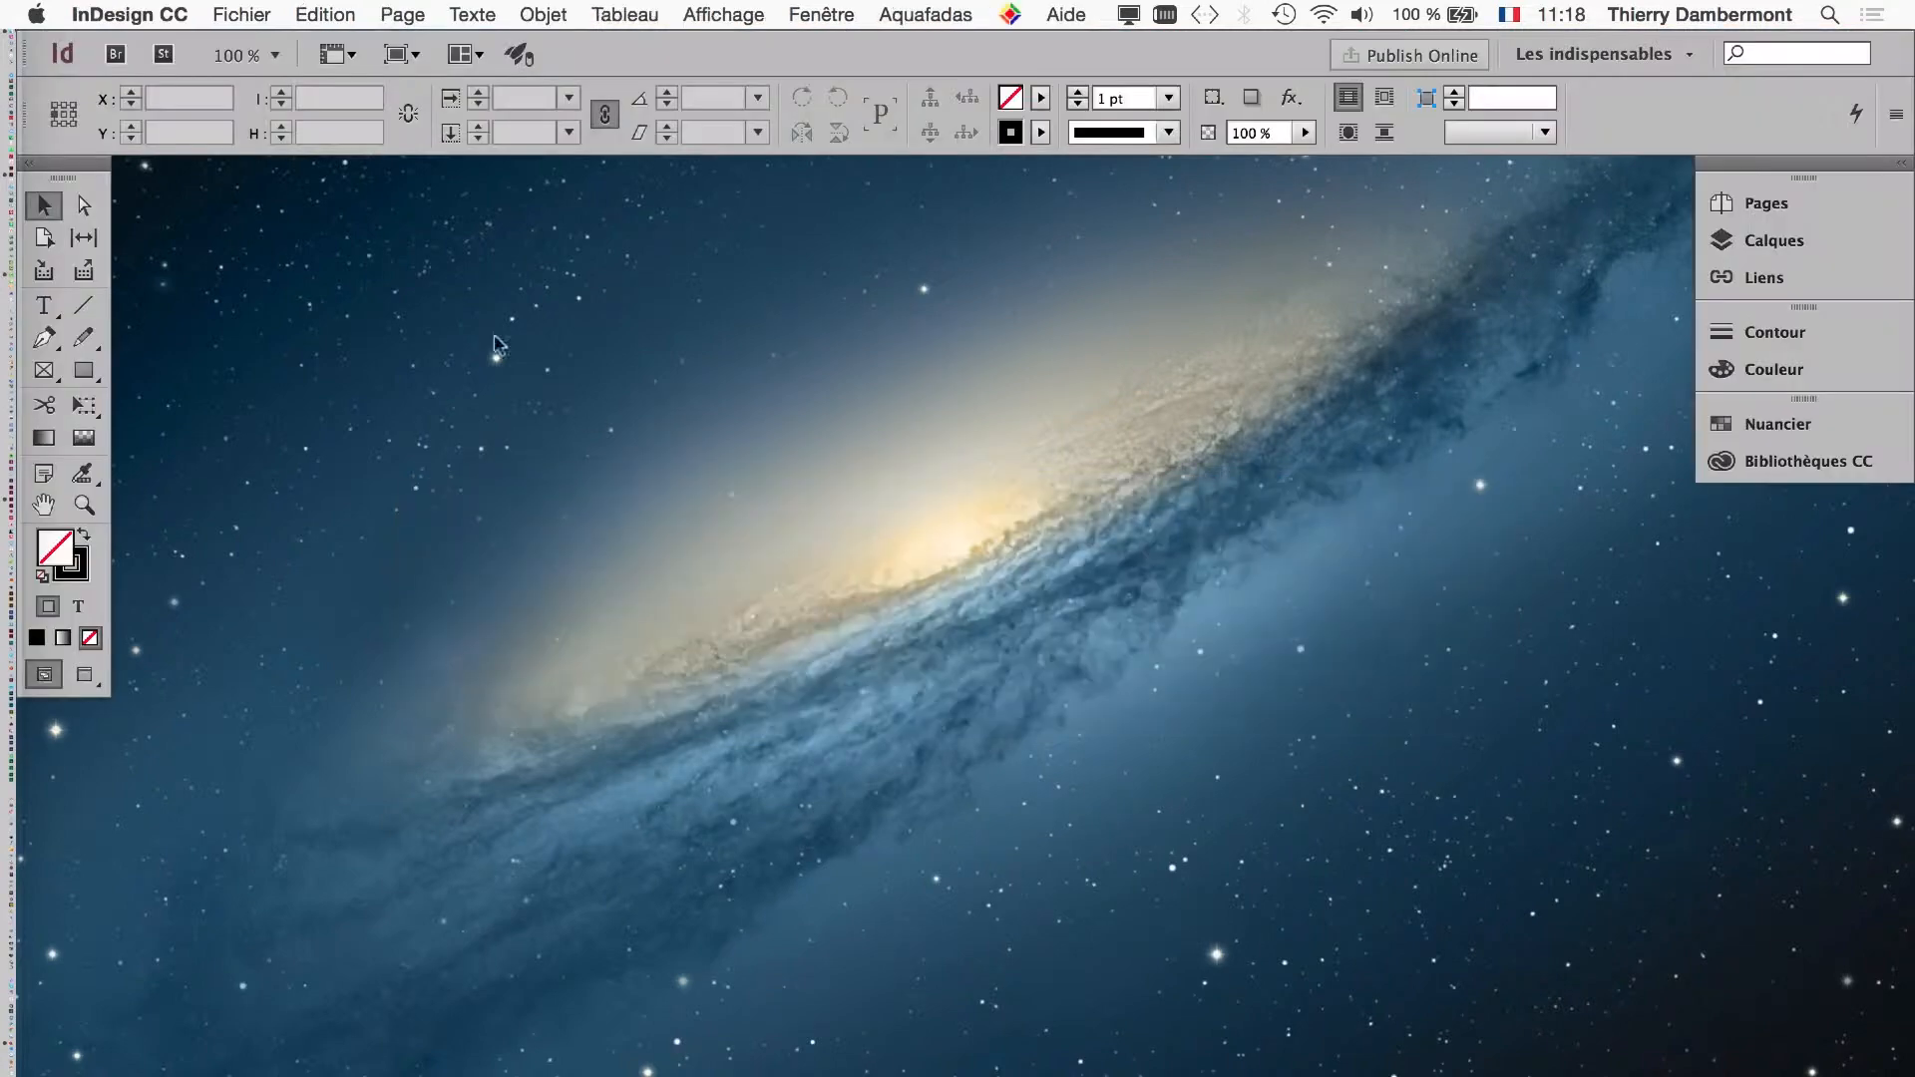
- Open interactive-pdf-04.indd from the PDF interactif jour 1 folder, converting it from the newer InDesign CC 2017 format
left_click(257, 10)
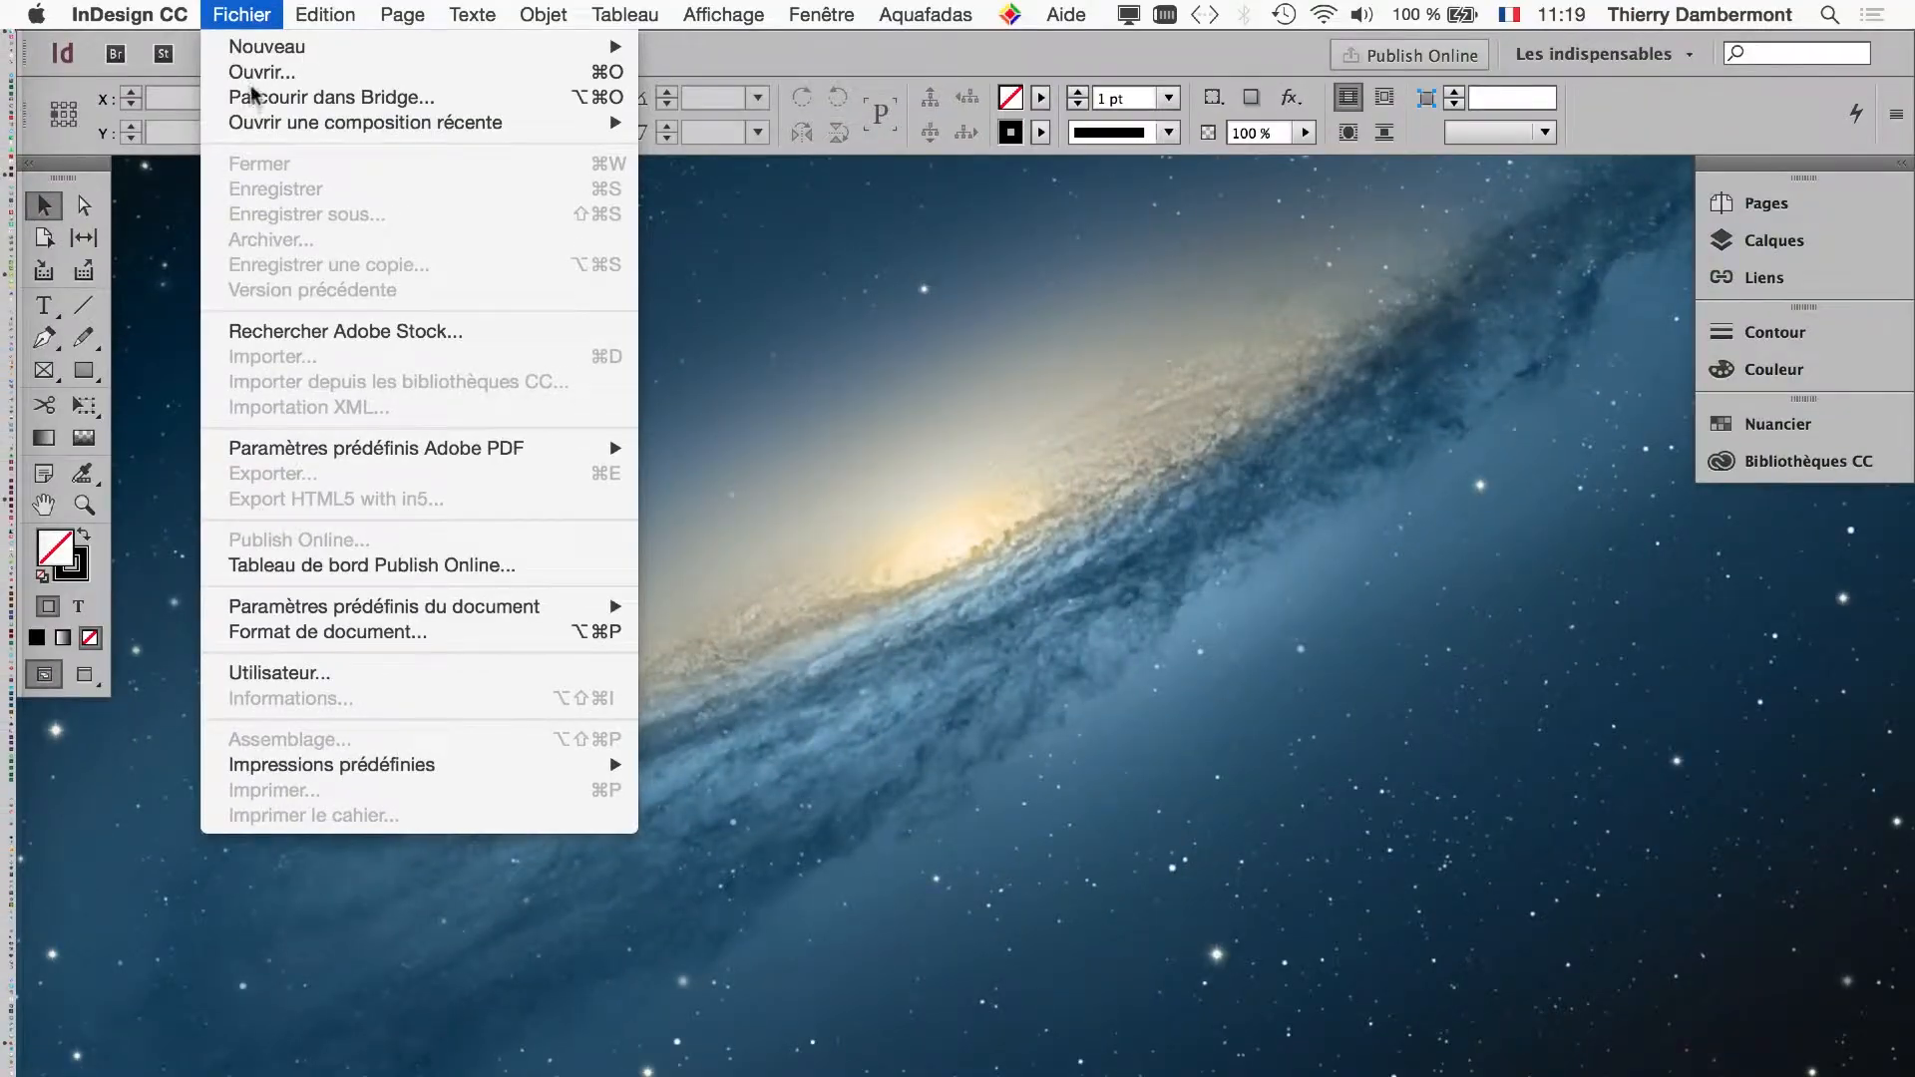
left_click(254, 73)
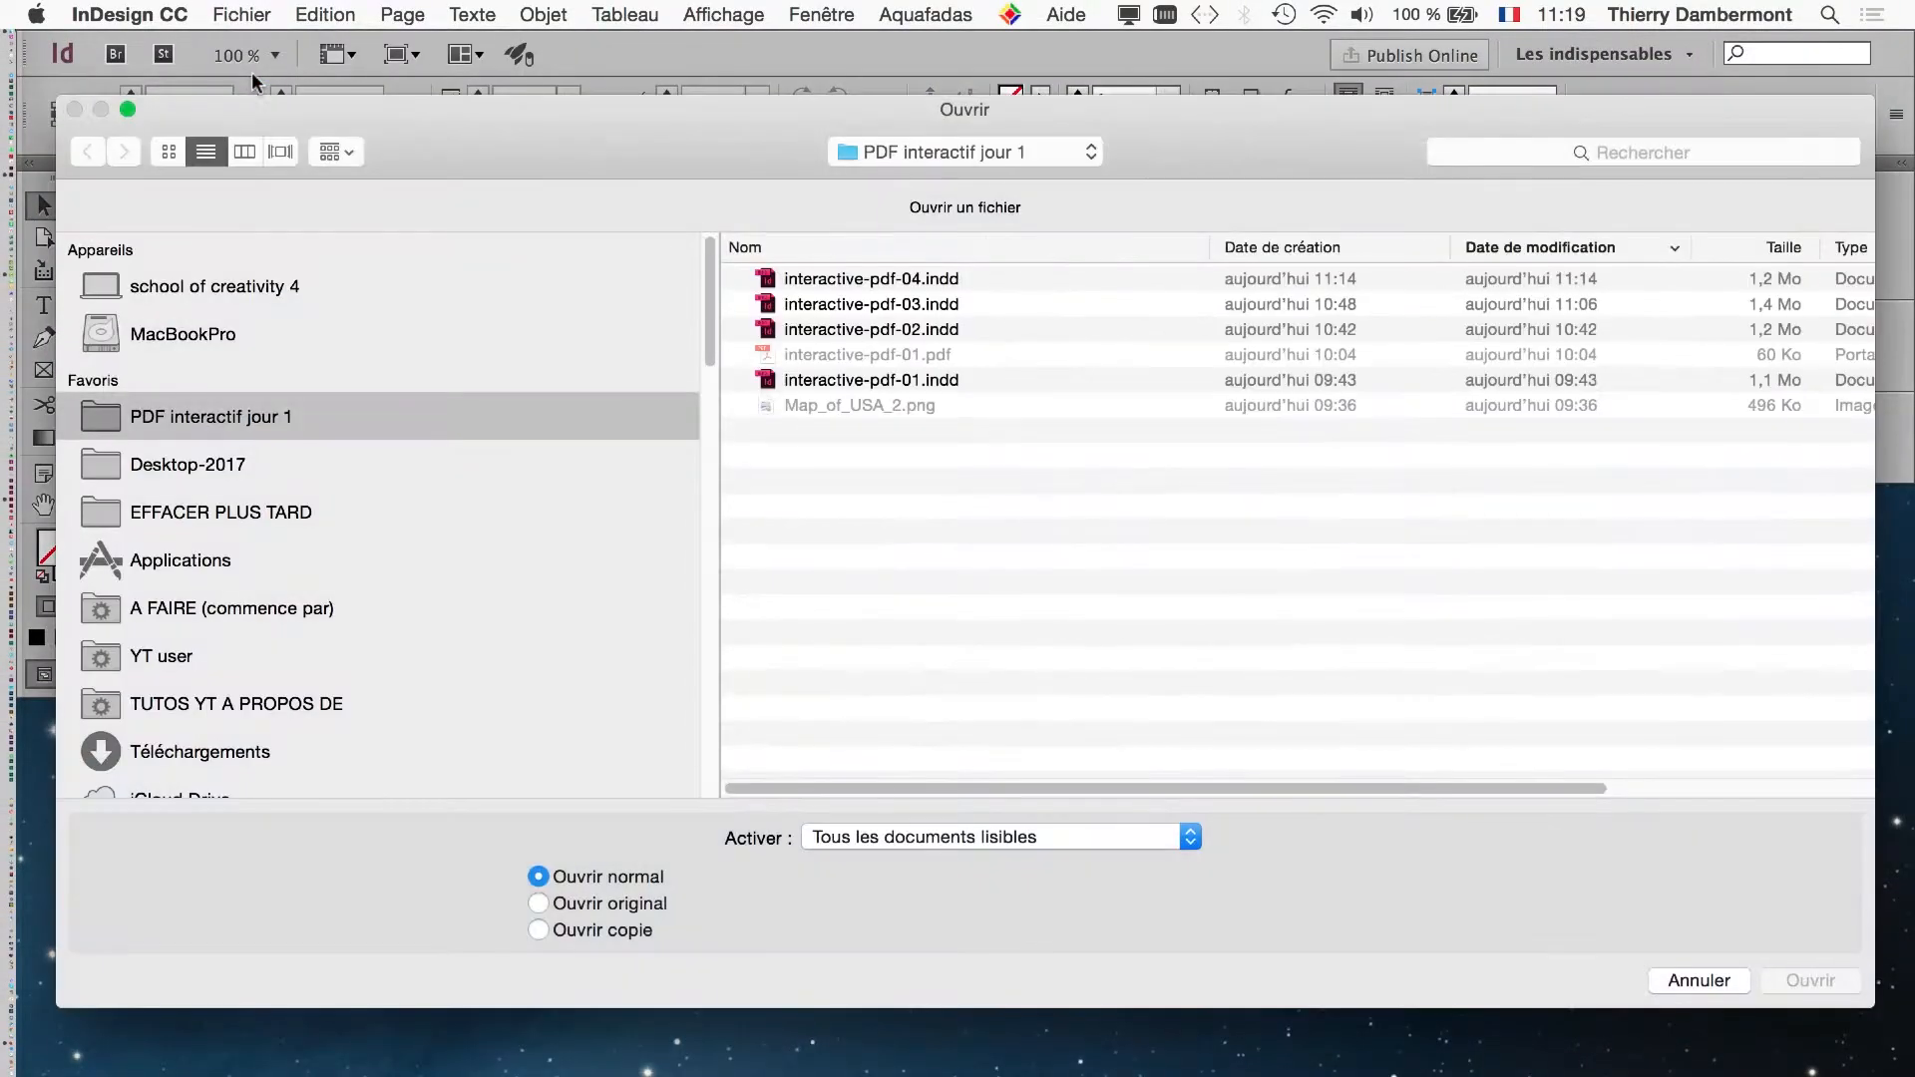
left_click_drag(1871, 1004, 1499, 843)
left_click_drag(976, 149, 1237, 290)
left_click(1242, 427)
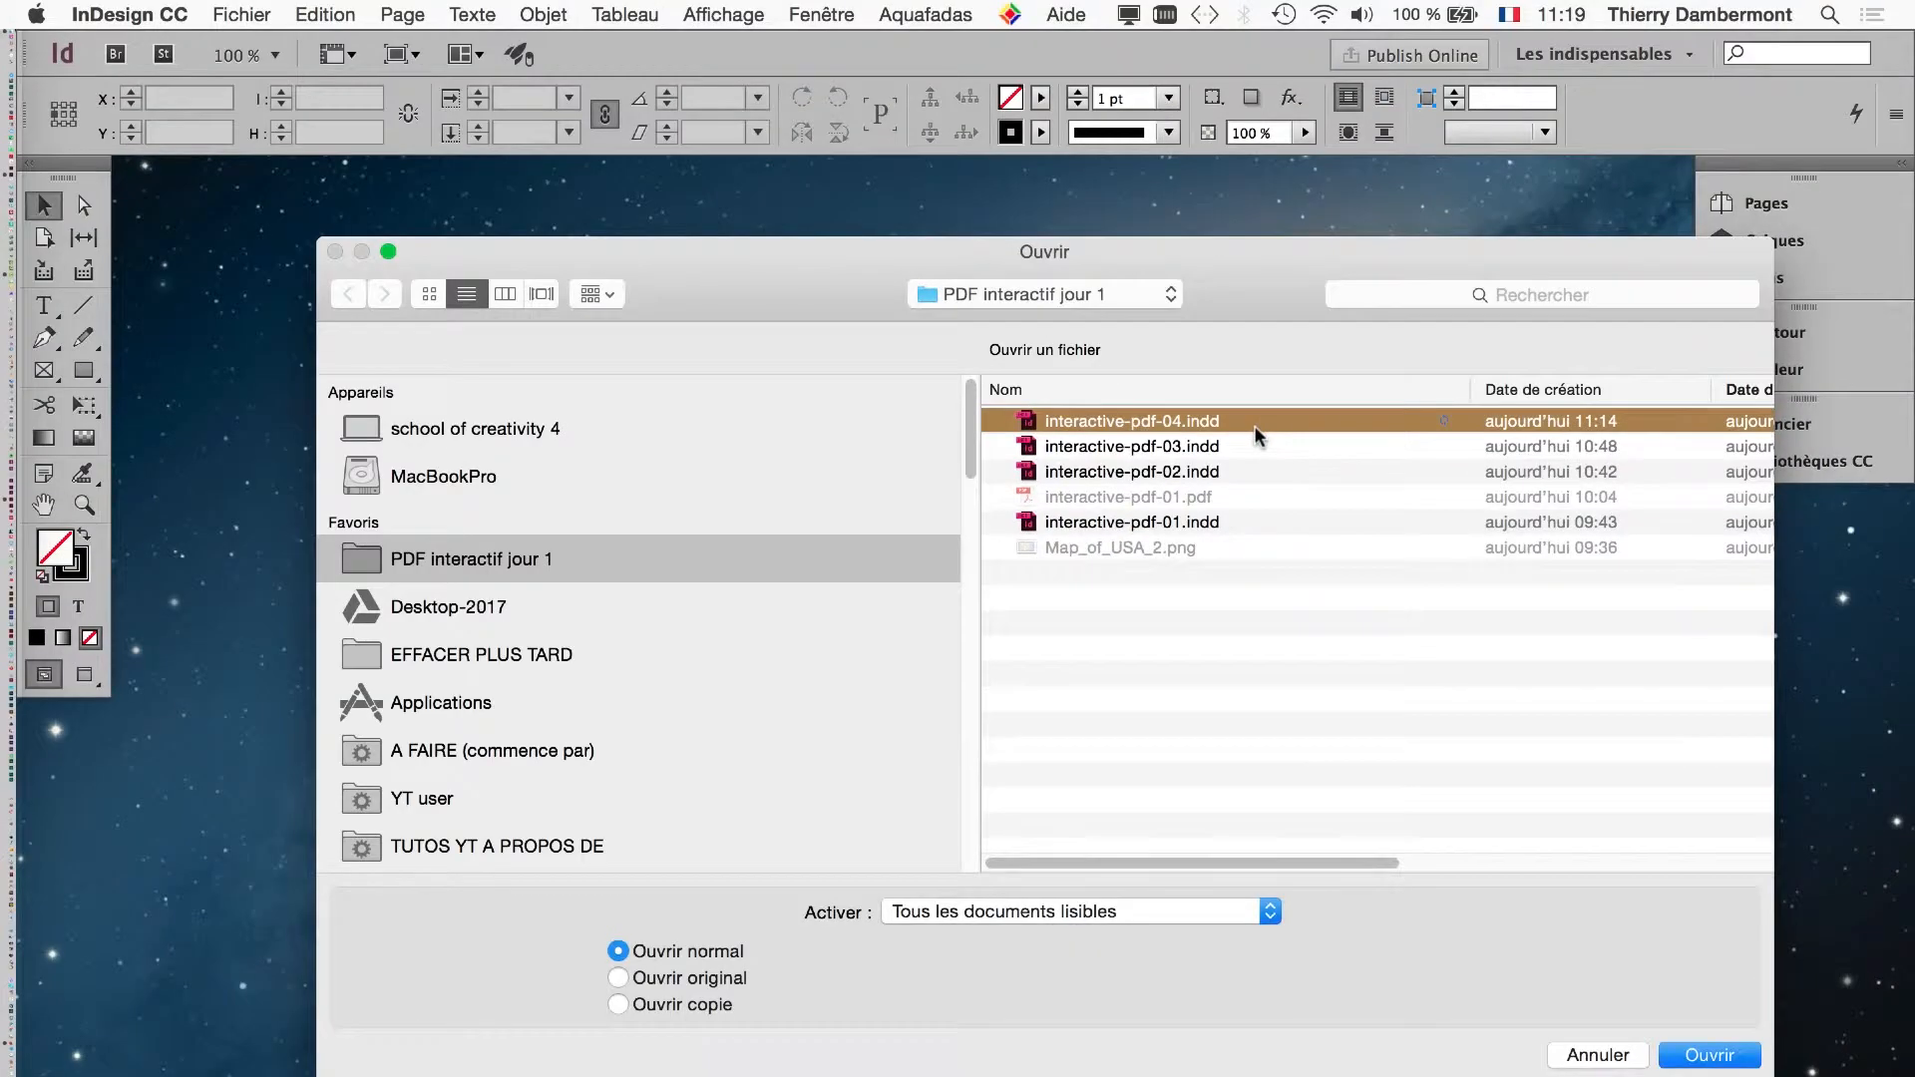
left_click(1715, 1057)
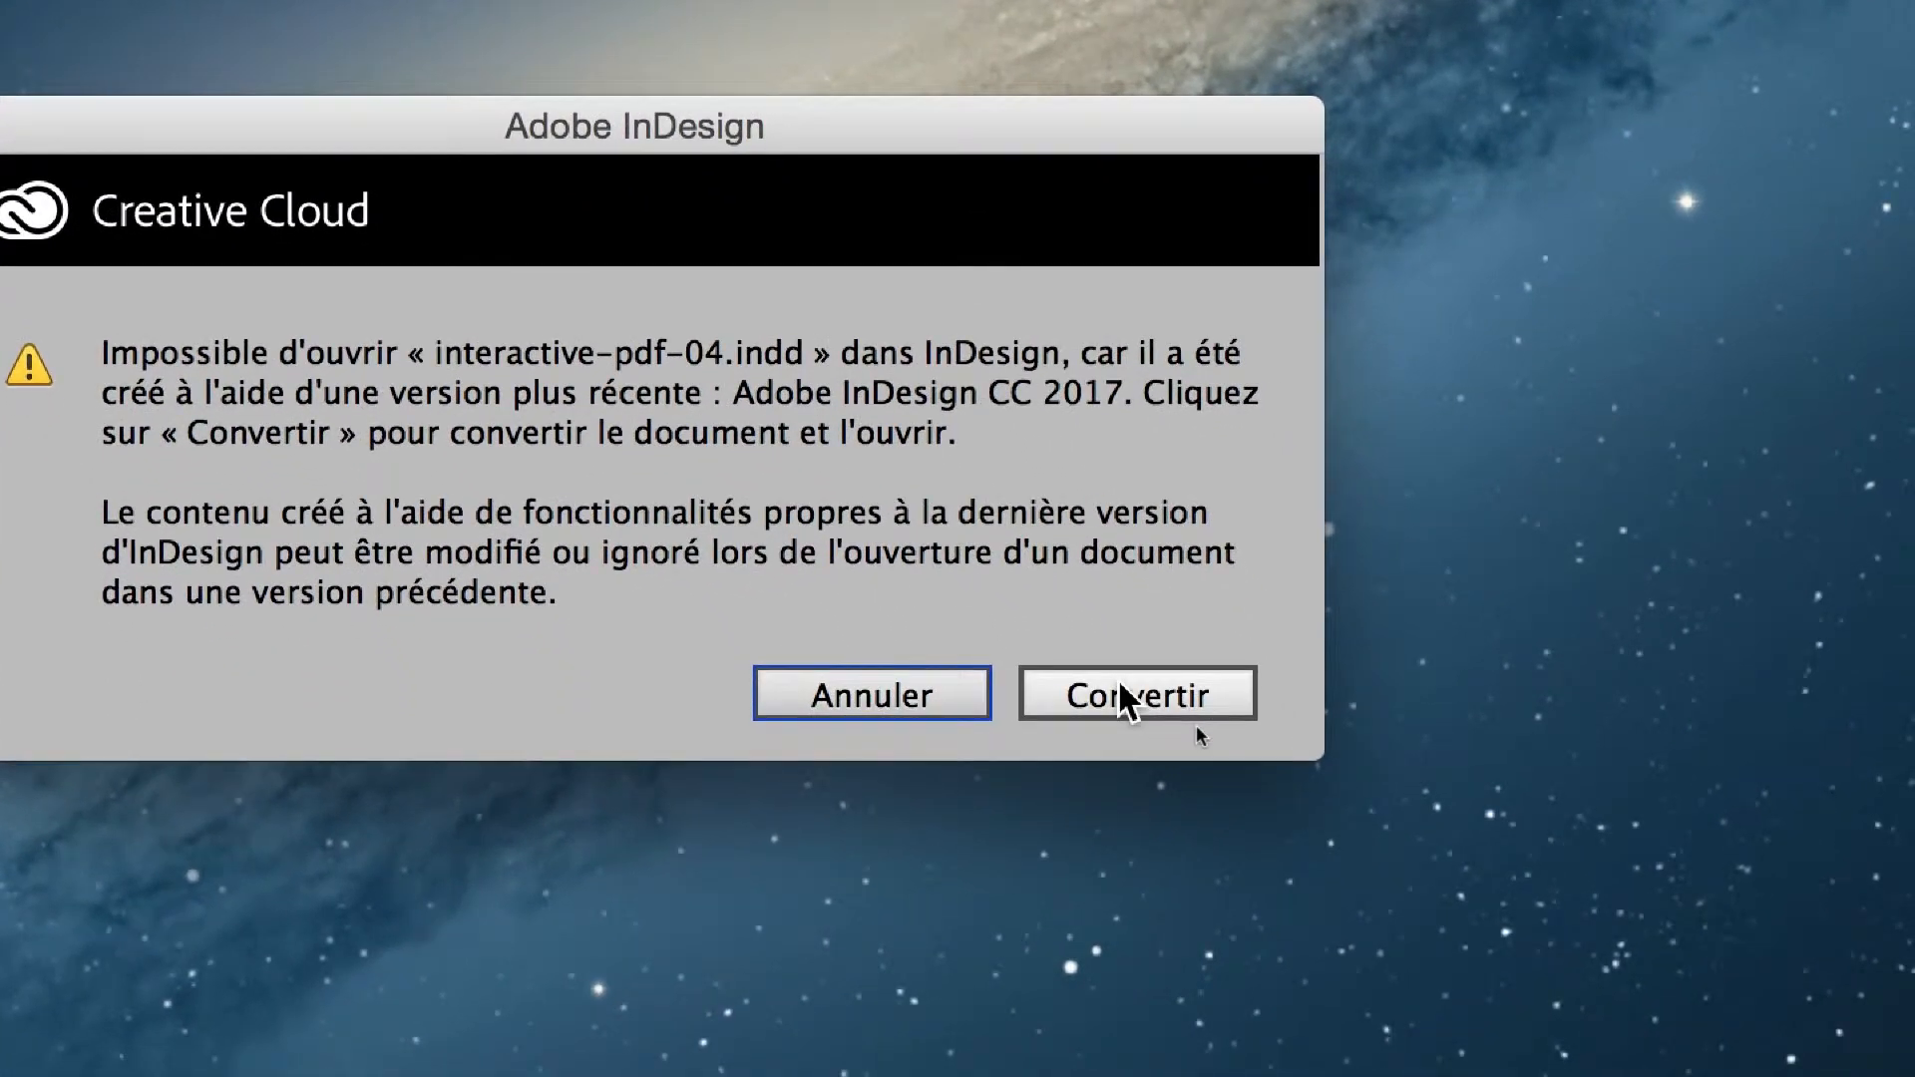
left_click(1121, 682)
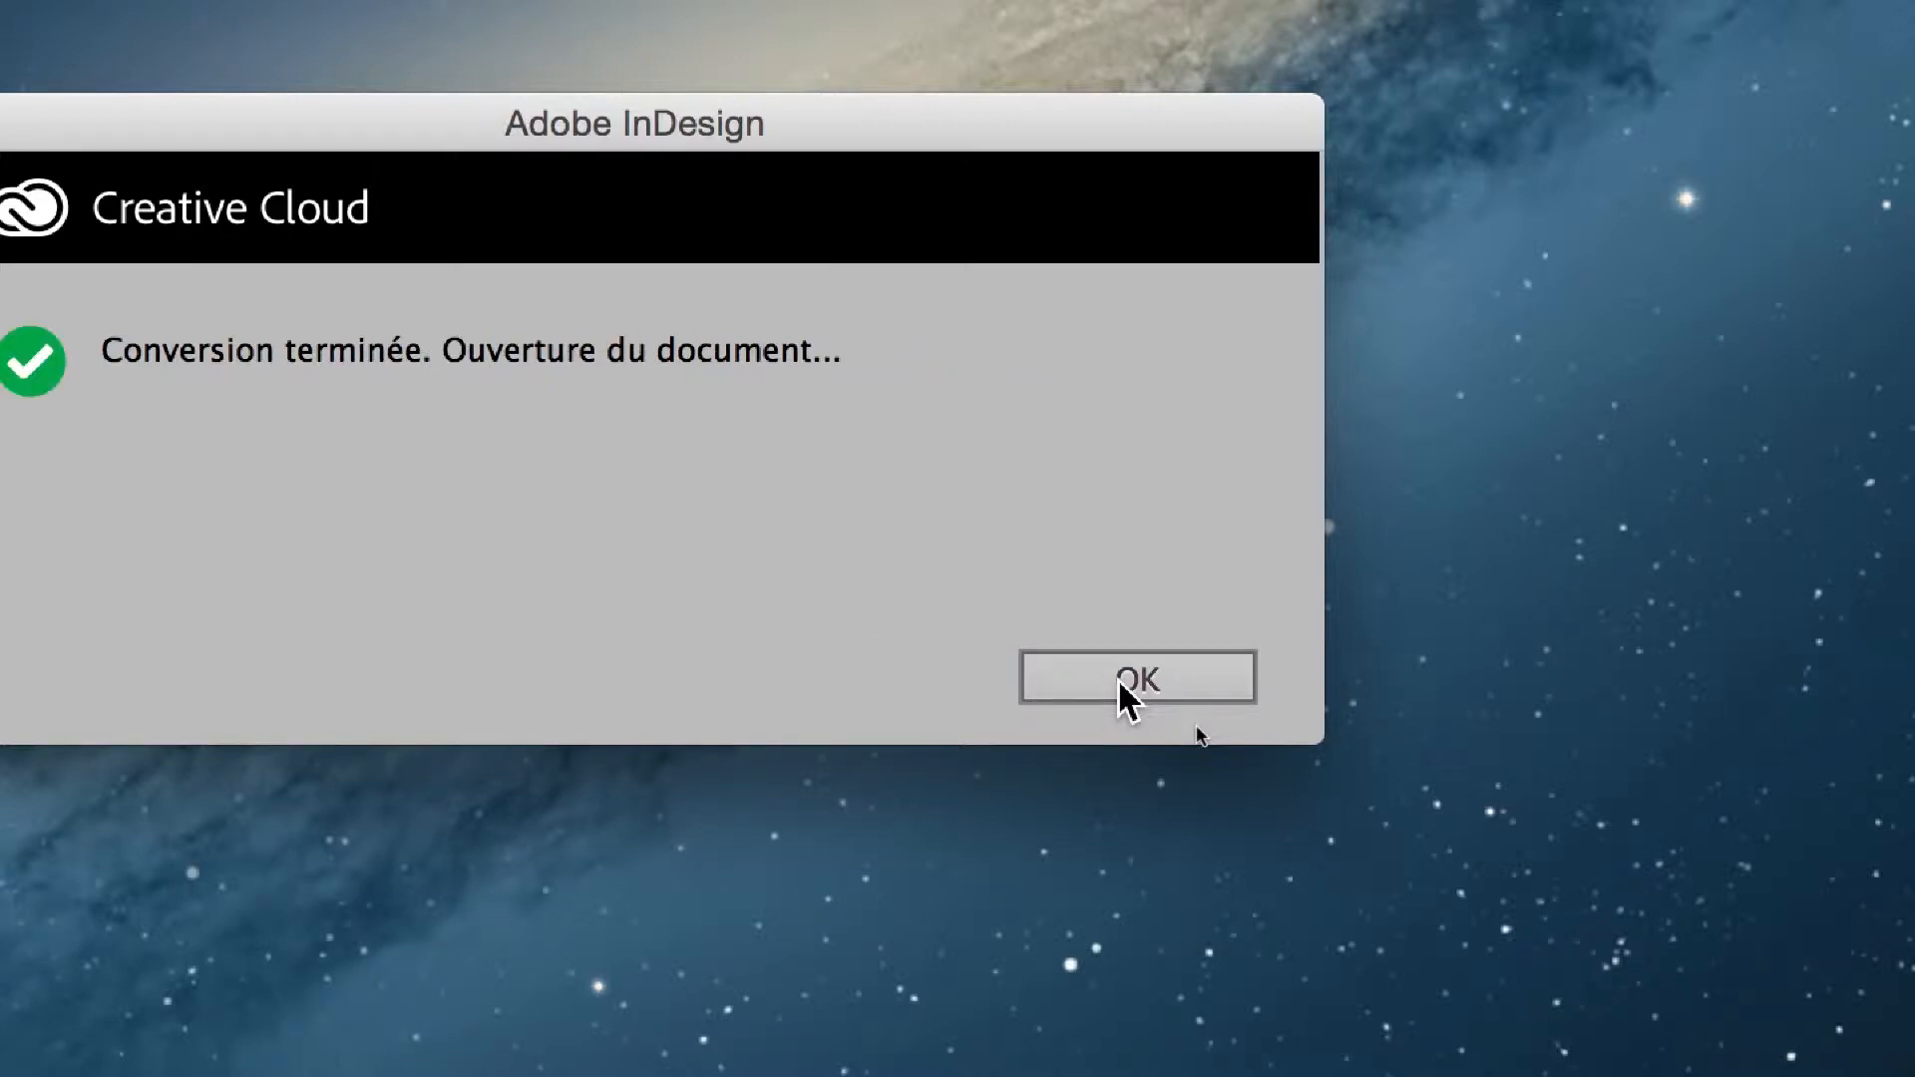
left_click(1119, 683)
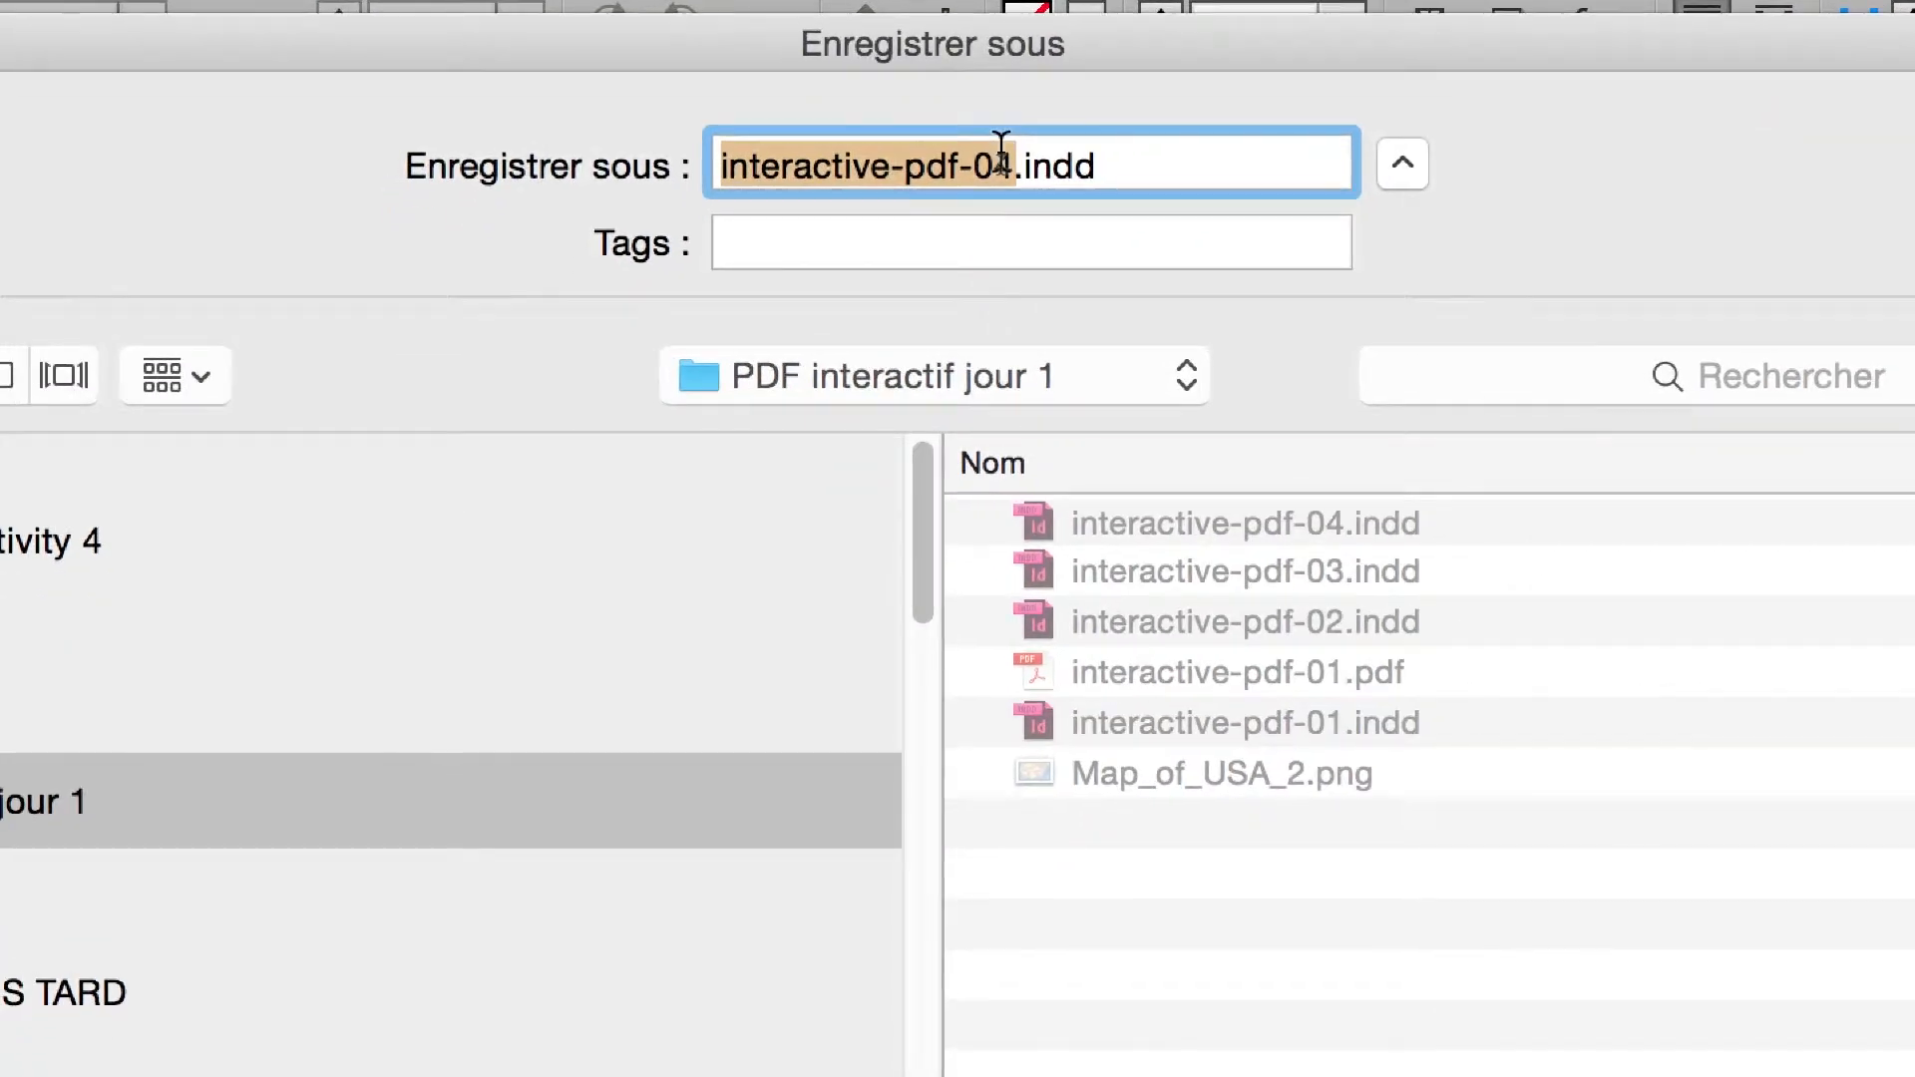
- Save the converted document as interactive-pdf-04b.indd in the InDesign CC 2015 document format
left_click(1005, 142)
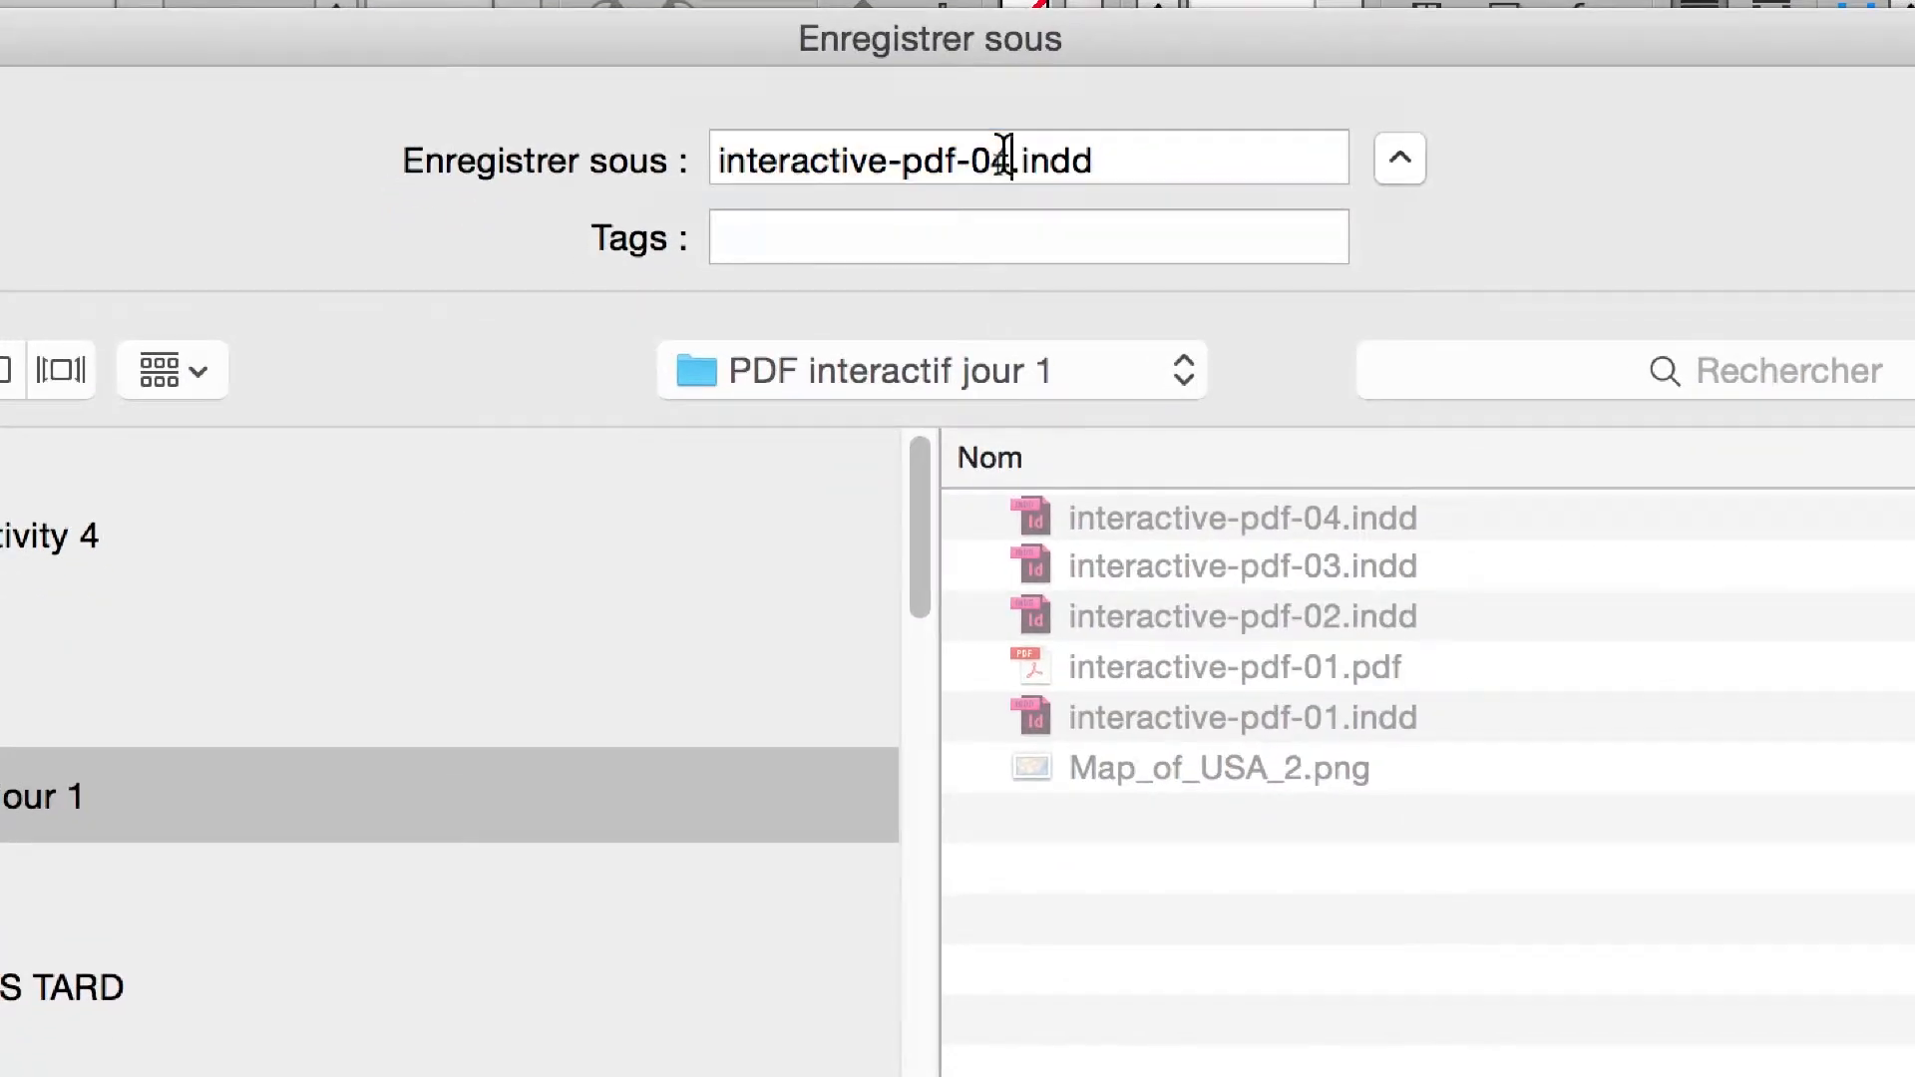
type("b")
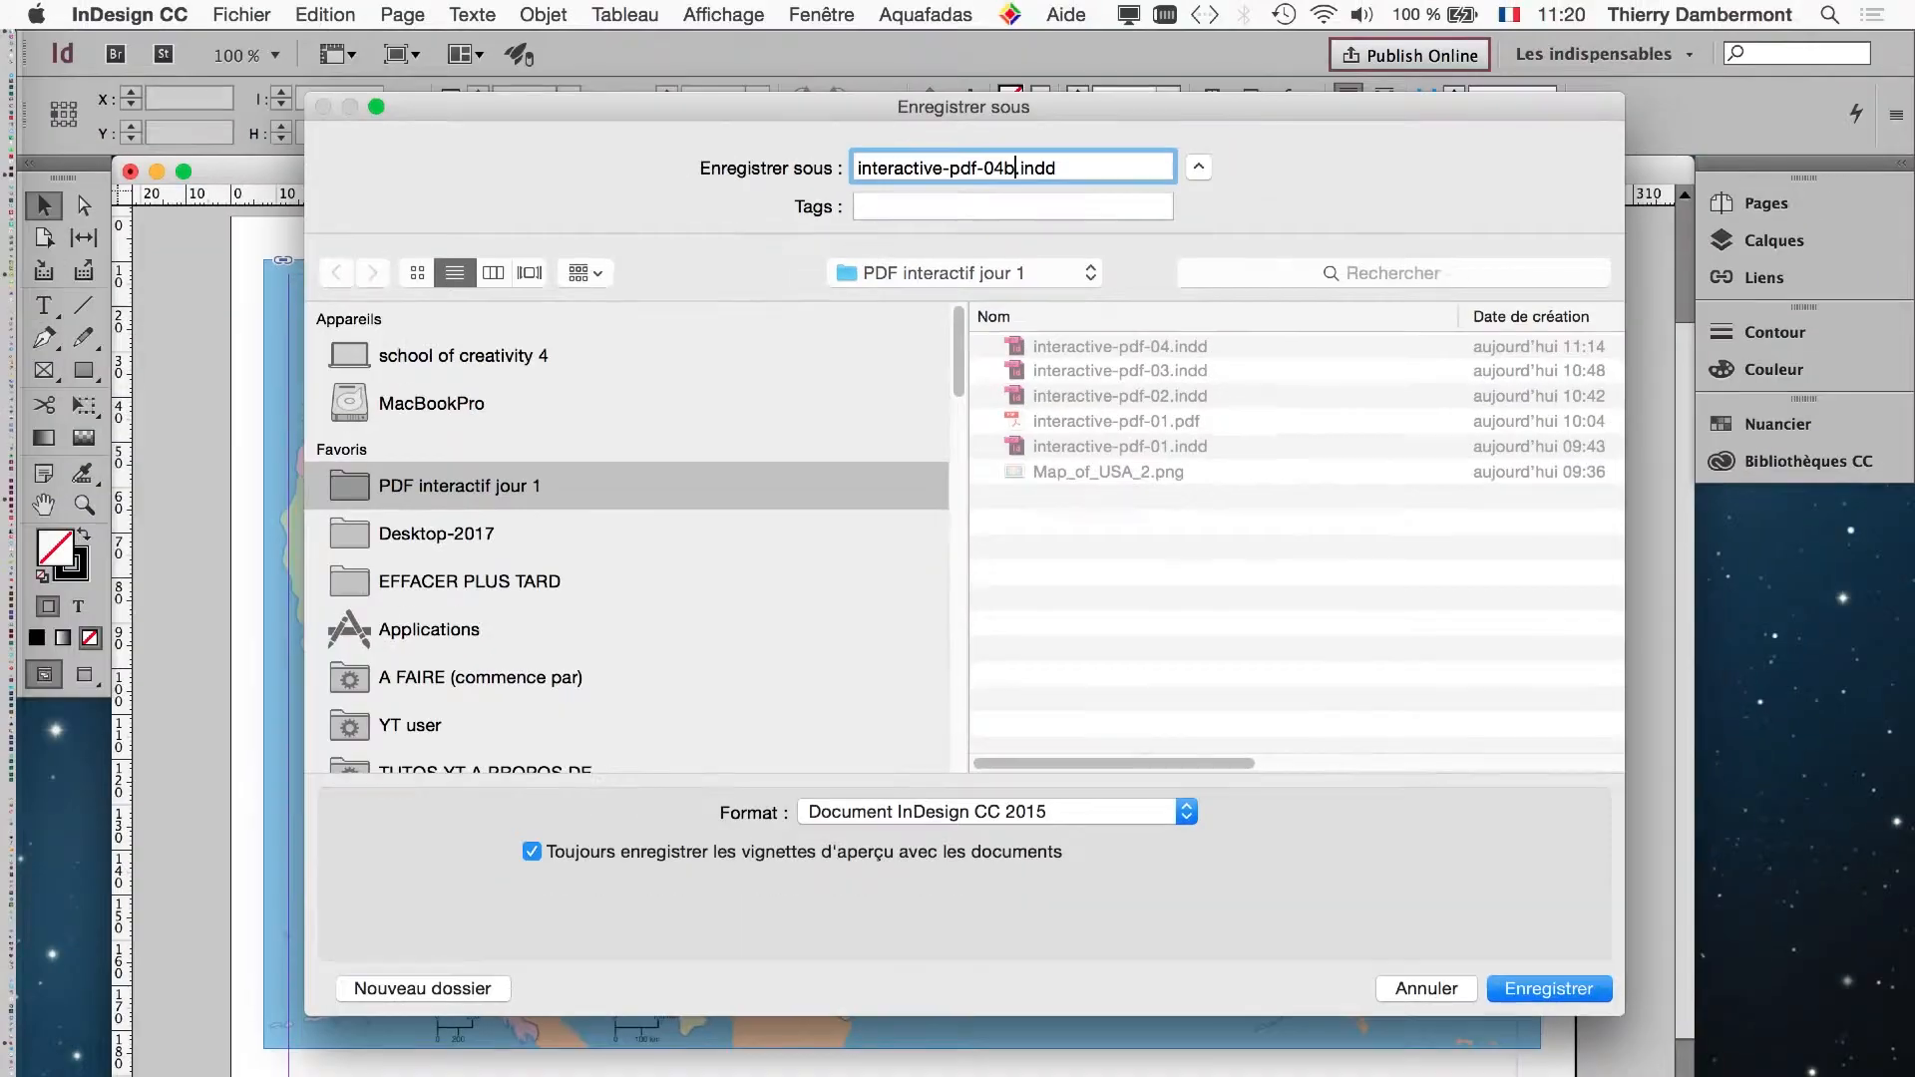
key("Return")
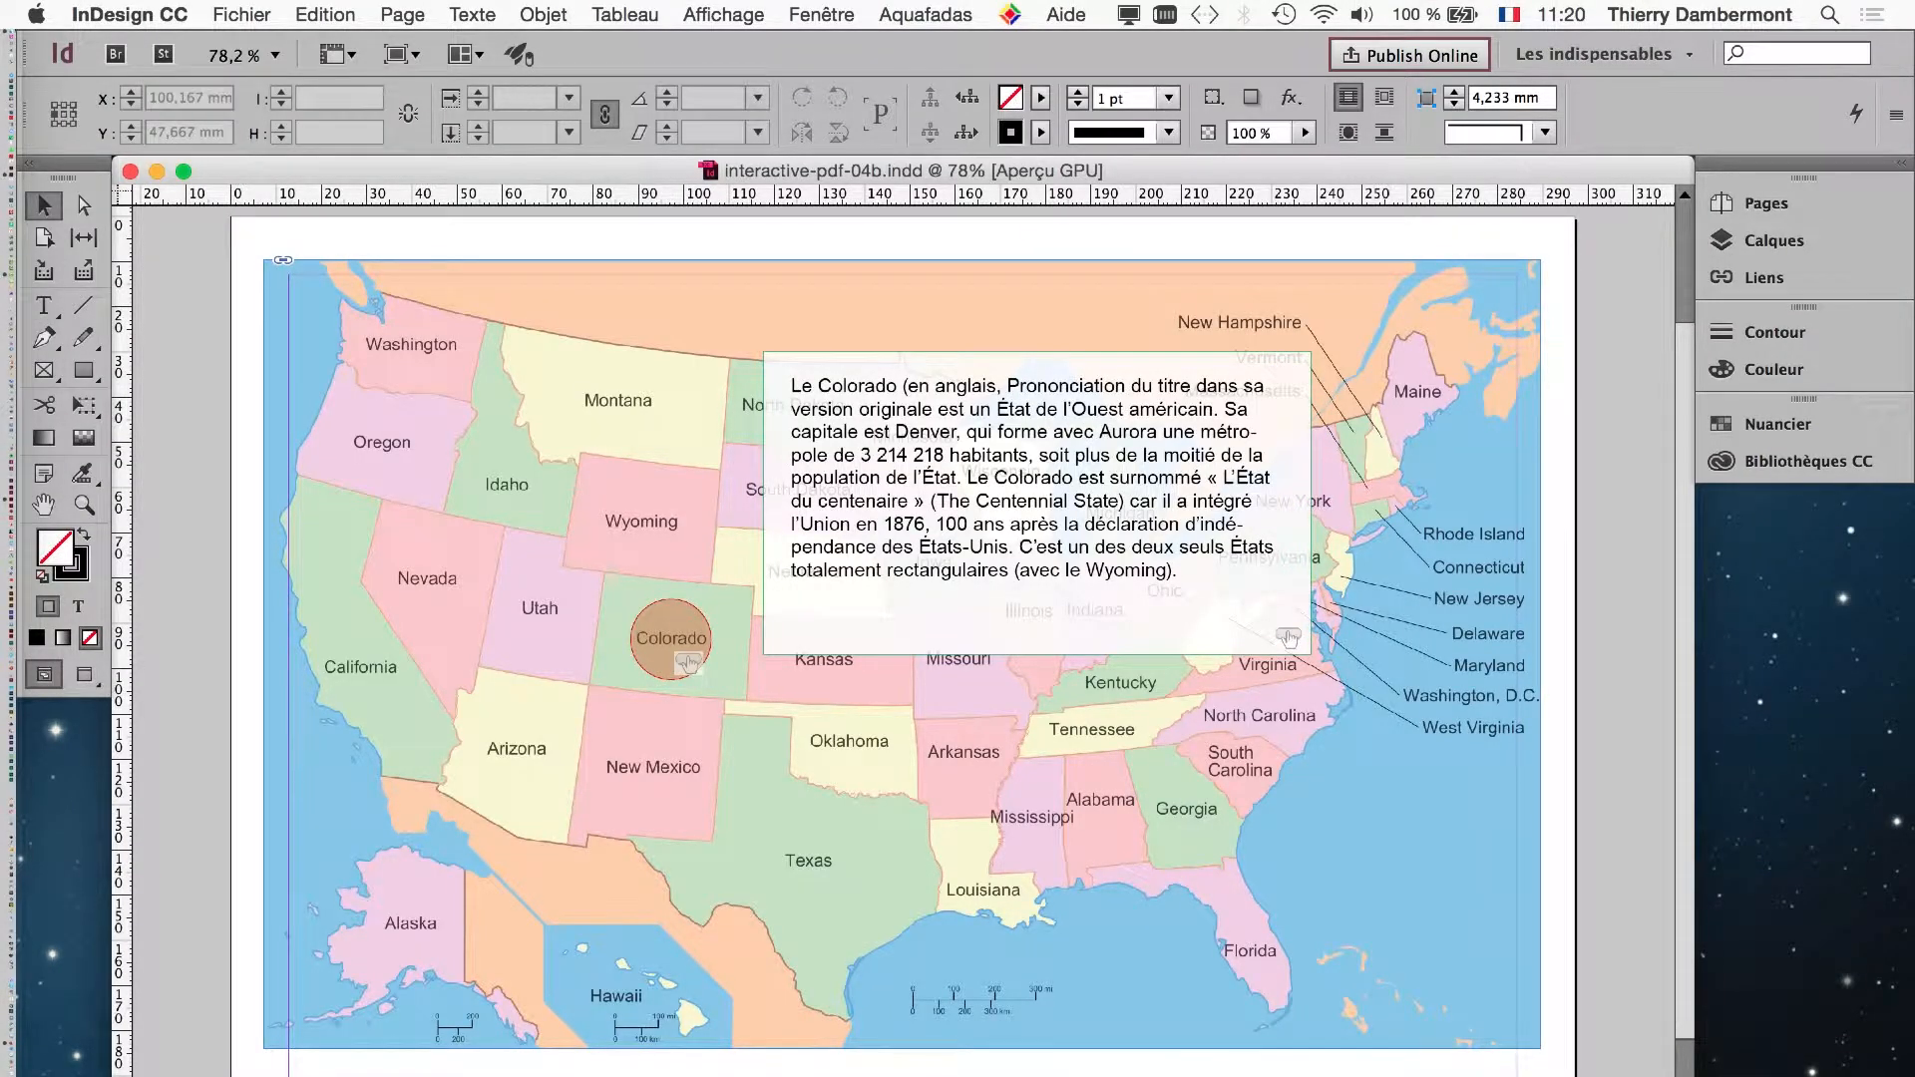
- Show the SWF preview of the map page and enlarge it to cover much of the document
left_click(821, 14)
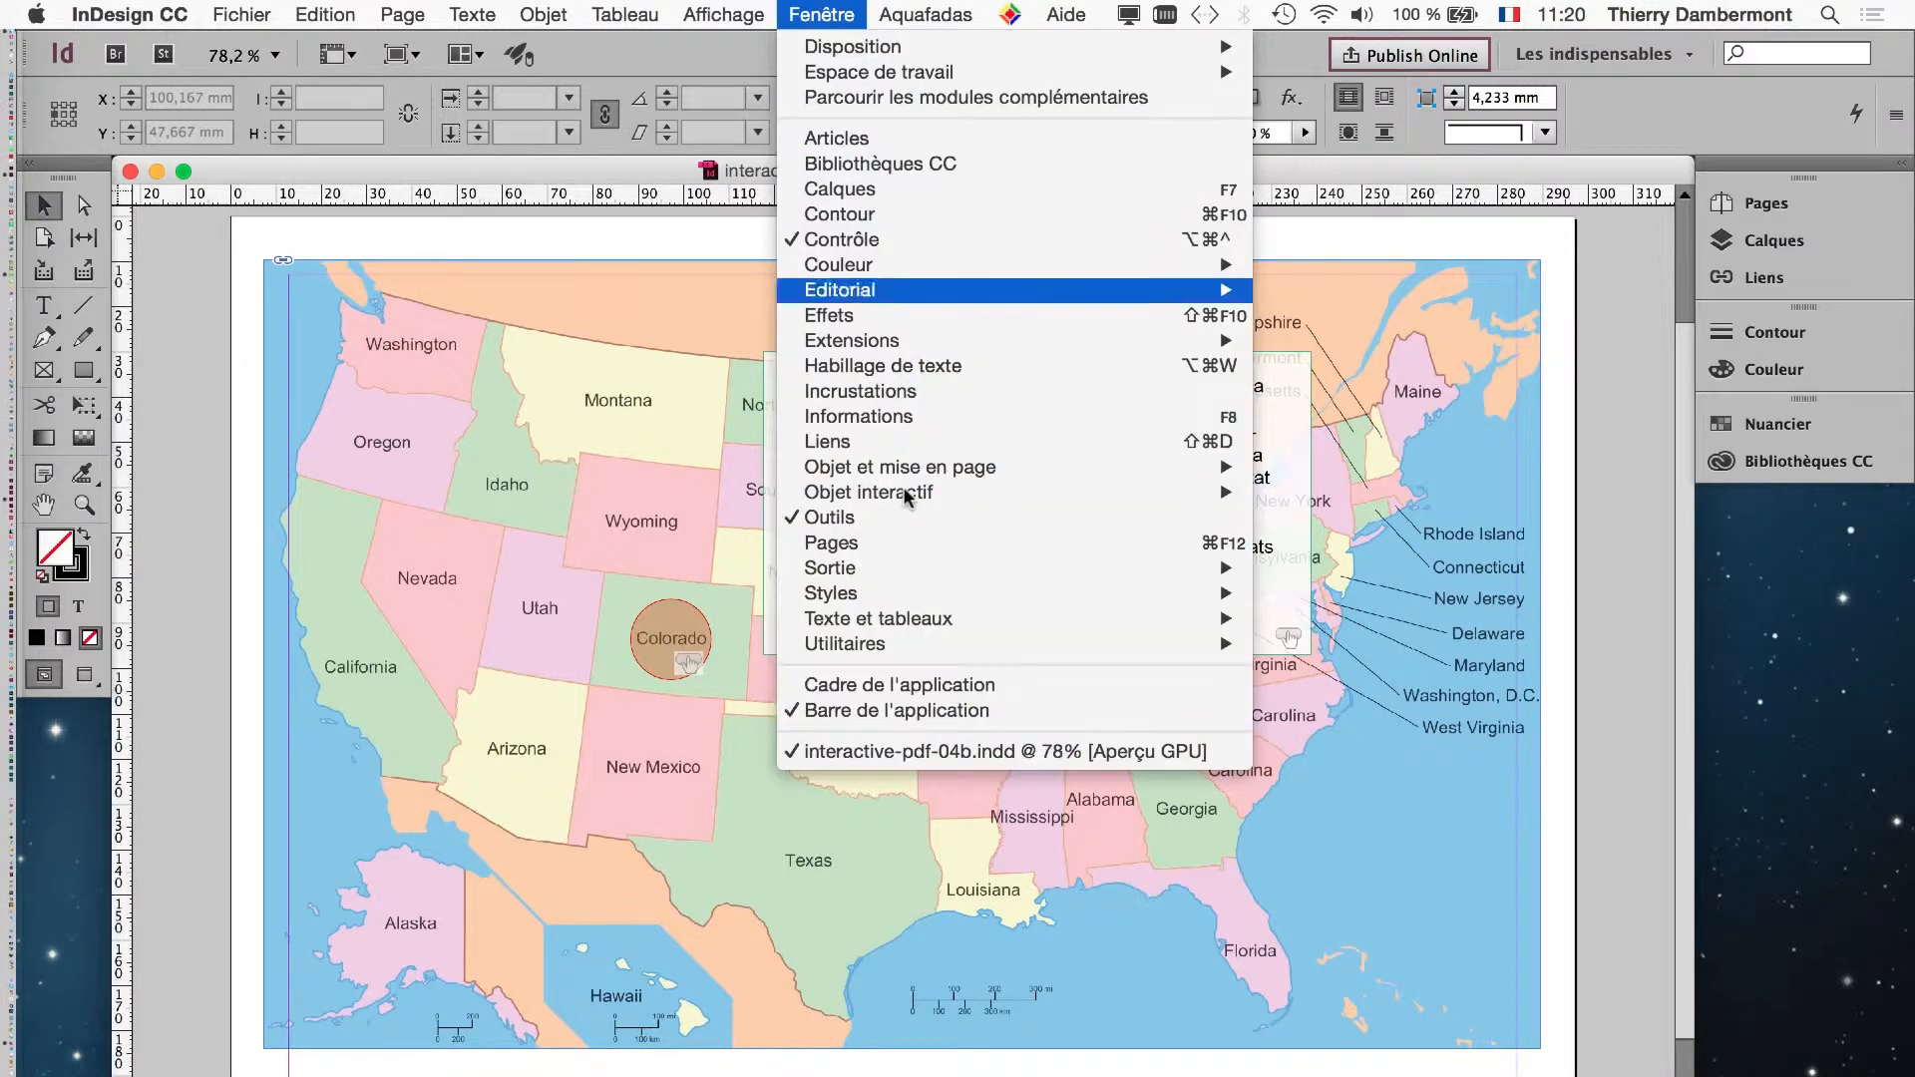
mouse_move(910, 492)
left_click(1446, 543)
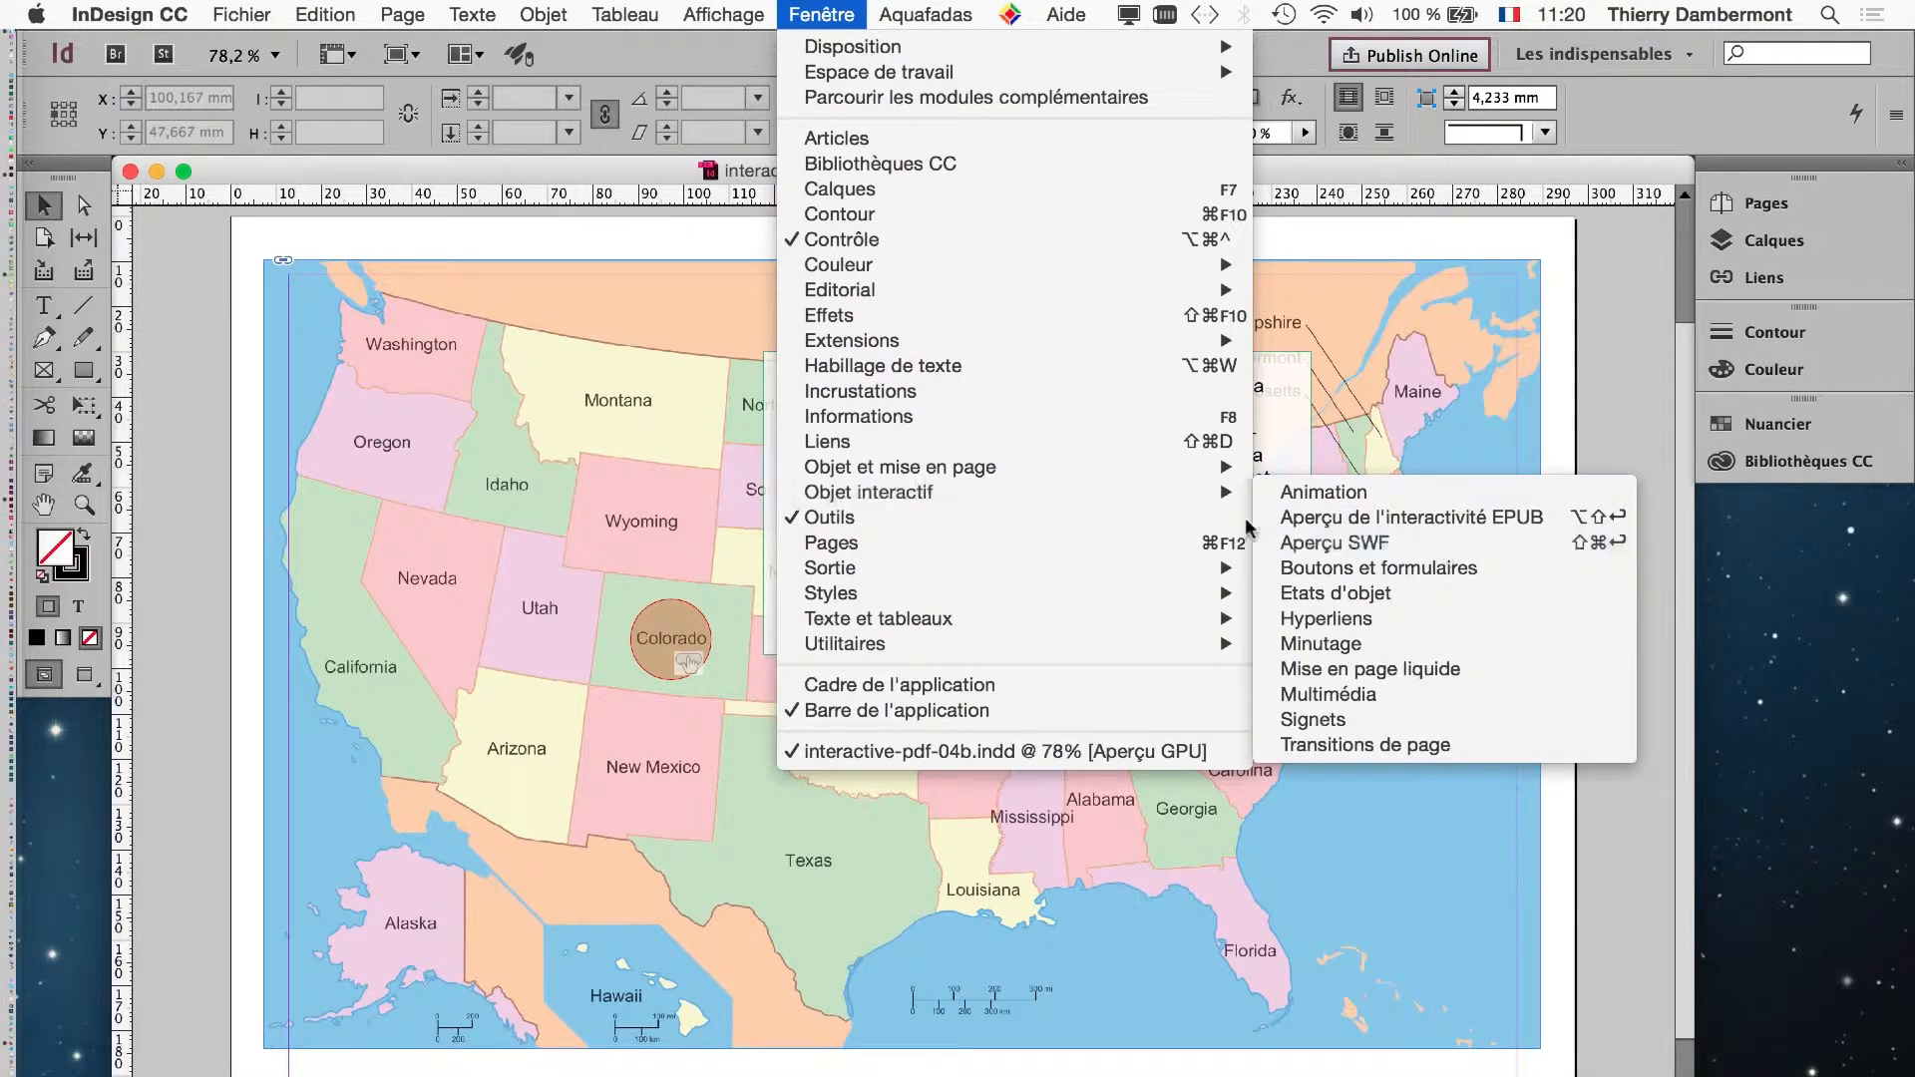
left_click_drag(983, 542, 885, 244)
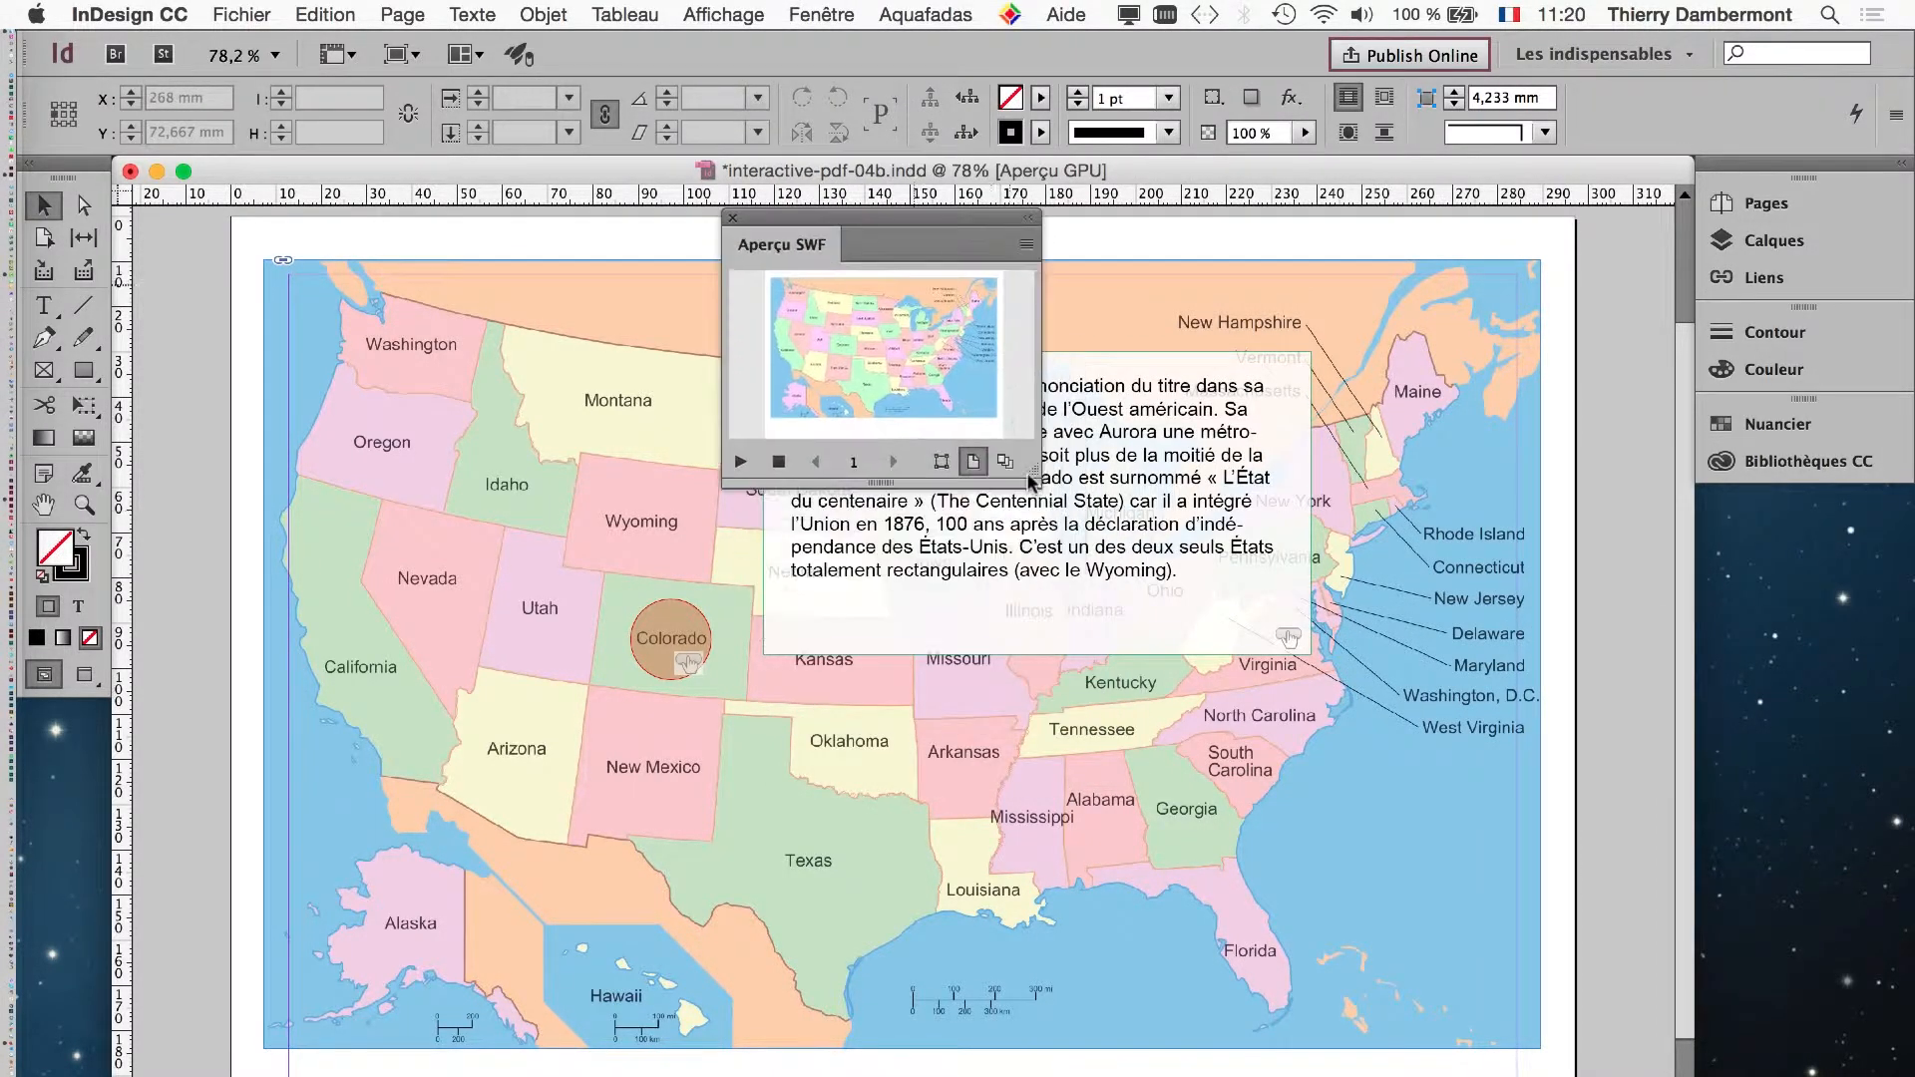
left_click_drag(1036, 472, 1785, 993)
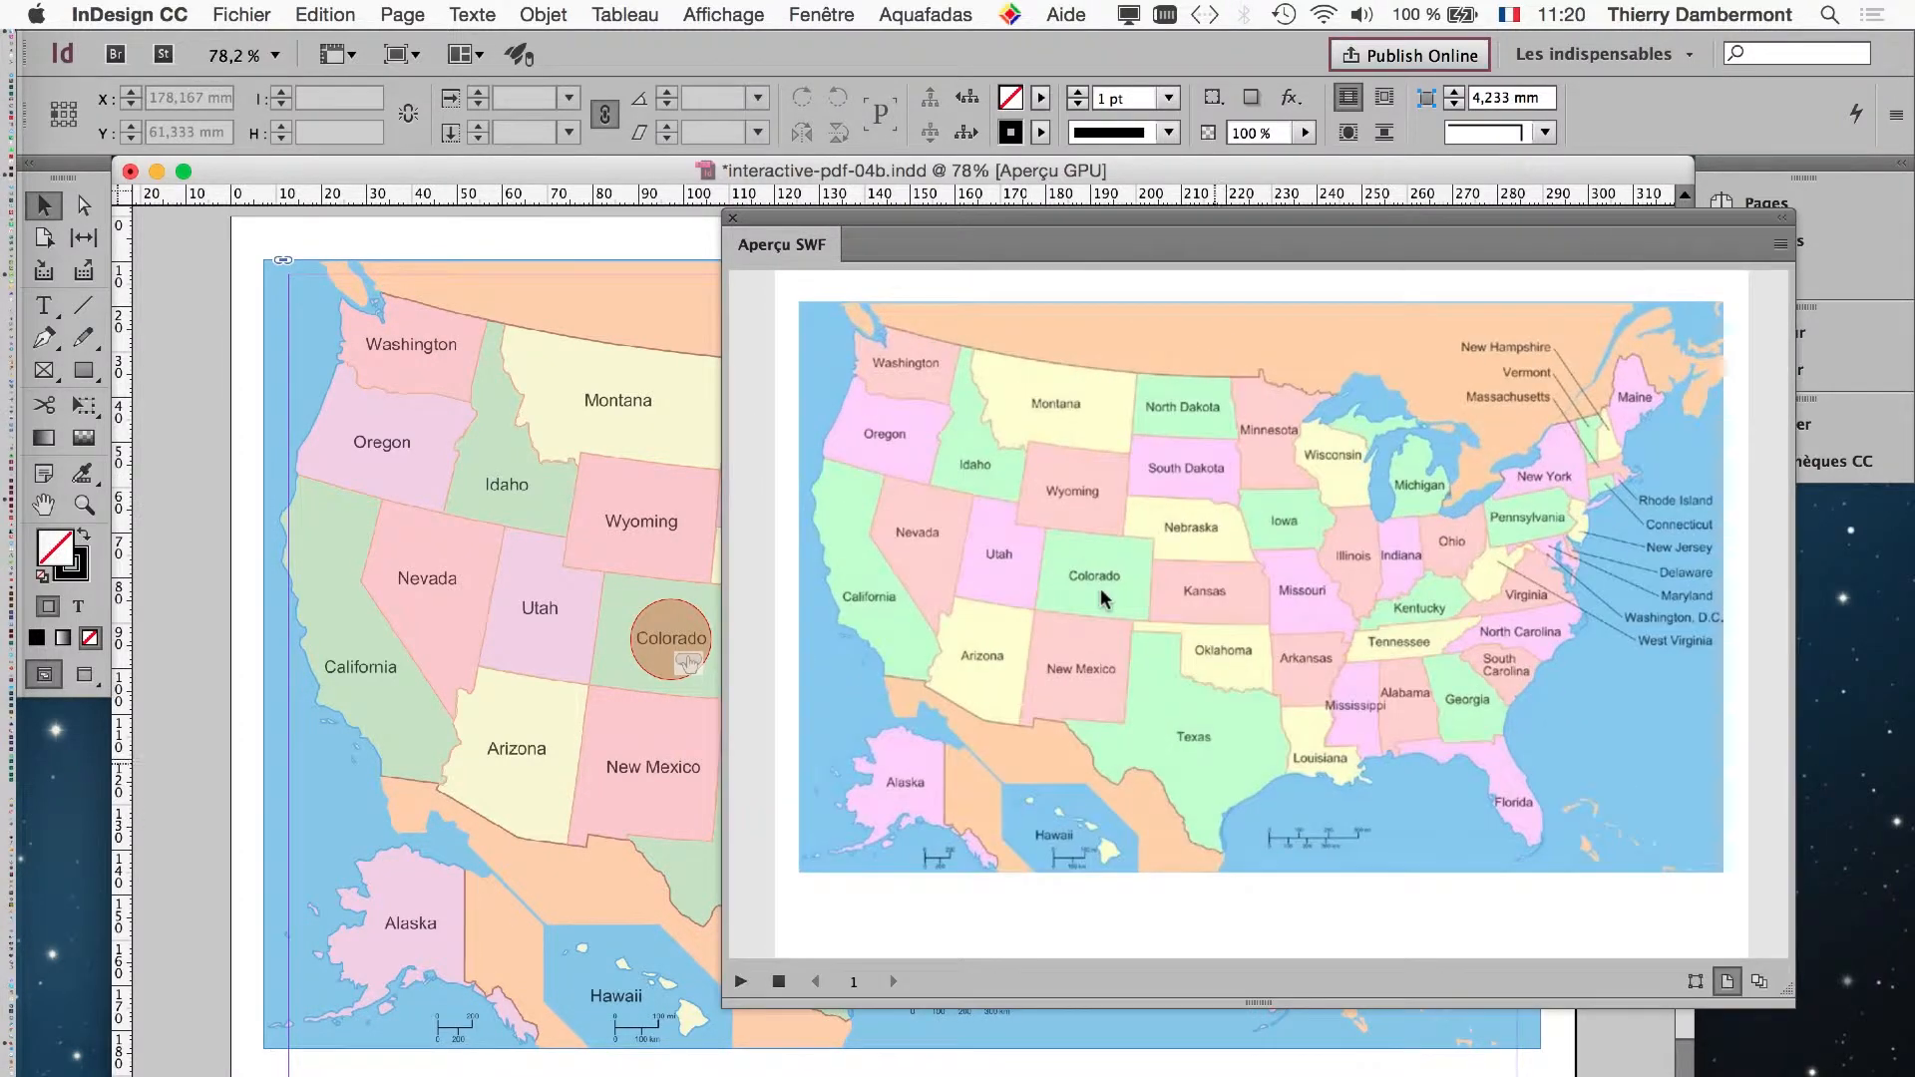
- Test the round Colorado button in the SWF preview by repeatedly toggling its description text, and close the preview
mouse_move(1103, 597)
left_click(1102, 601)
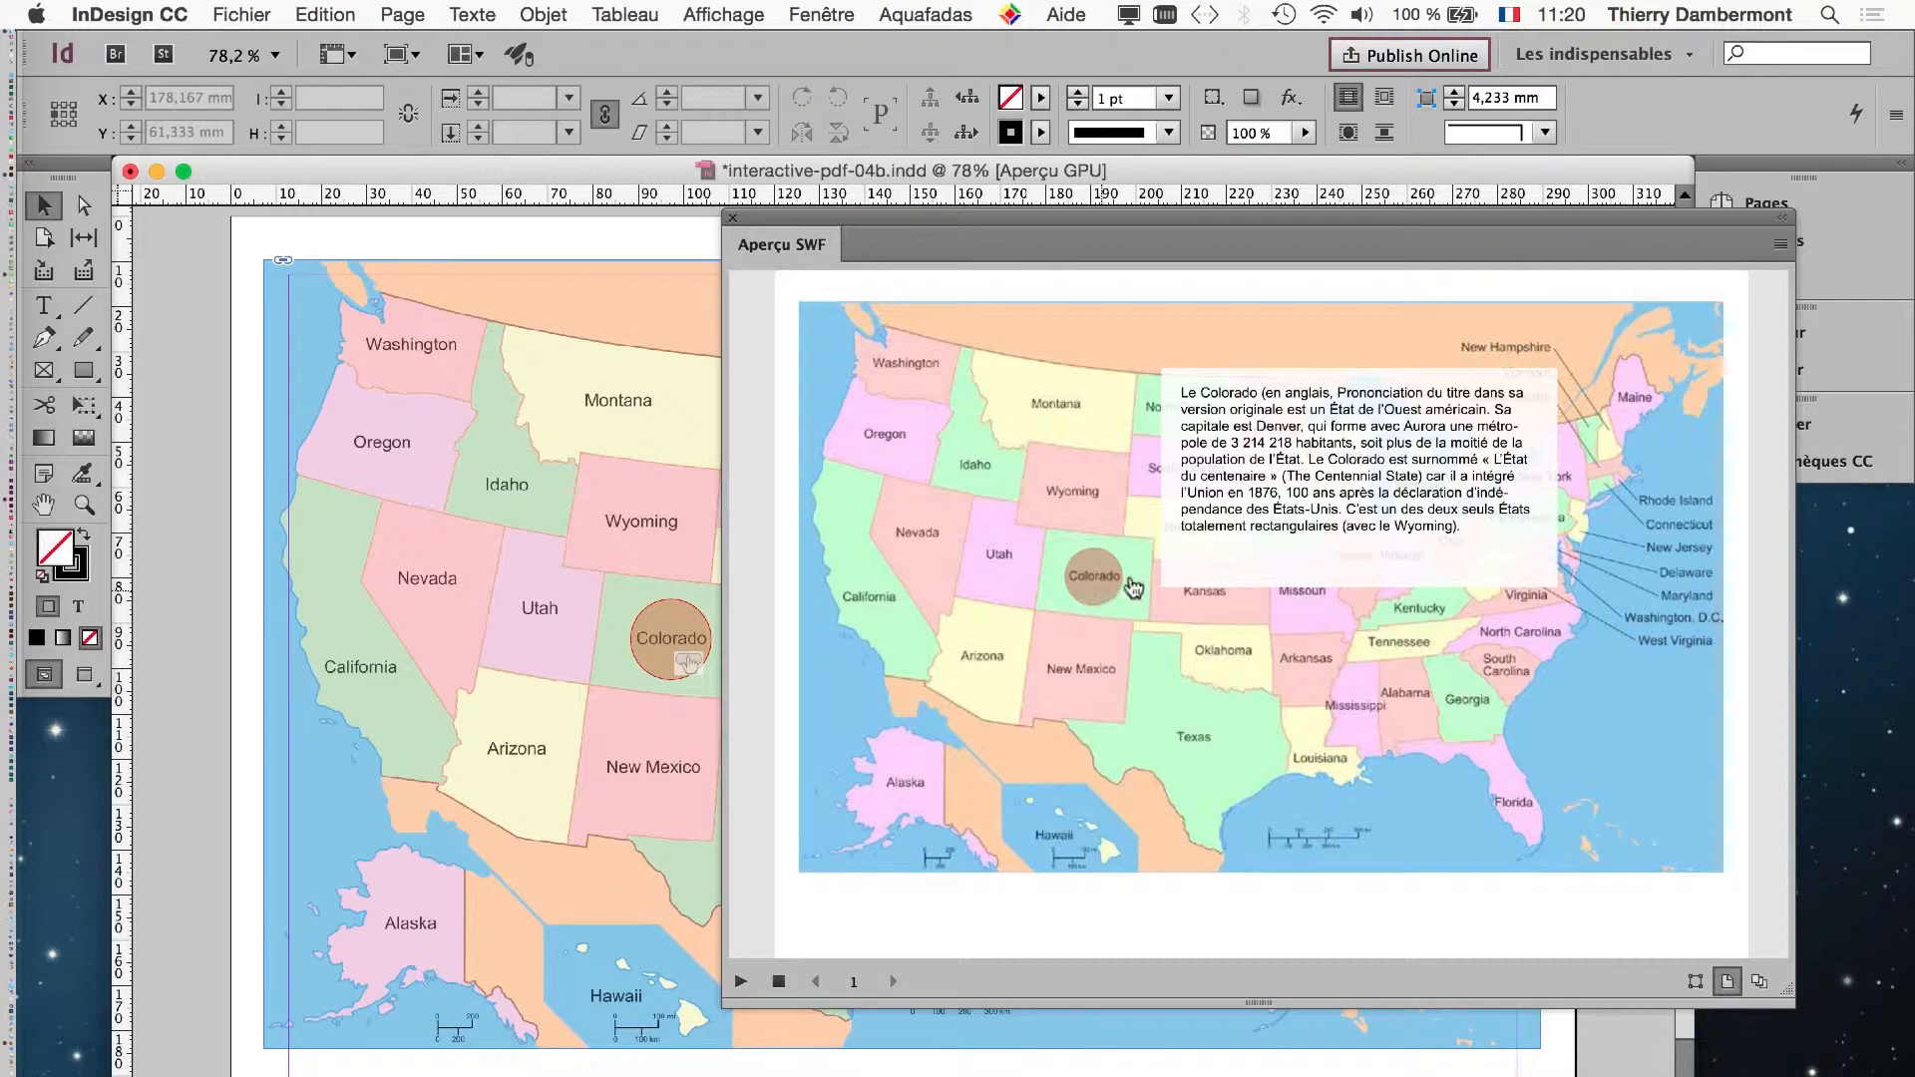
left_click(1099, 596)
left_click(1100, 595)
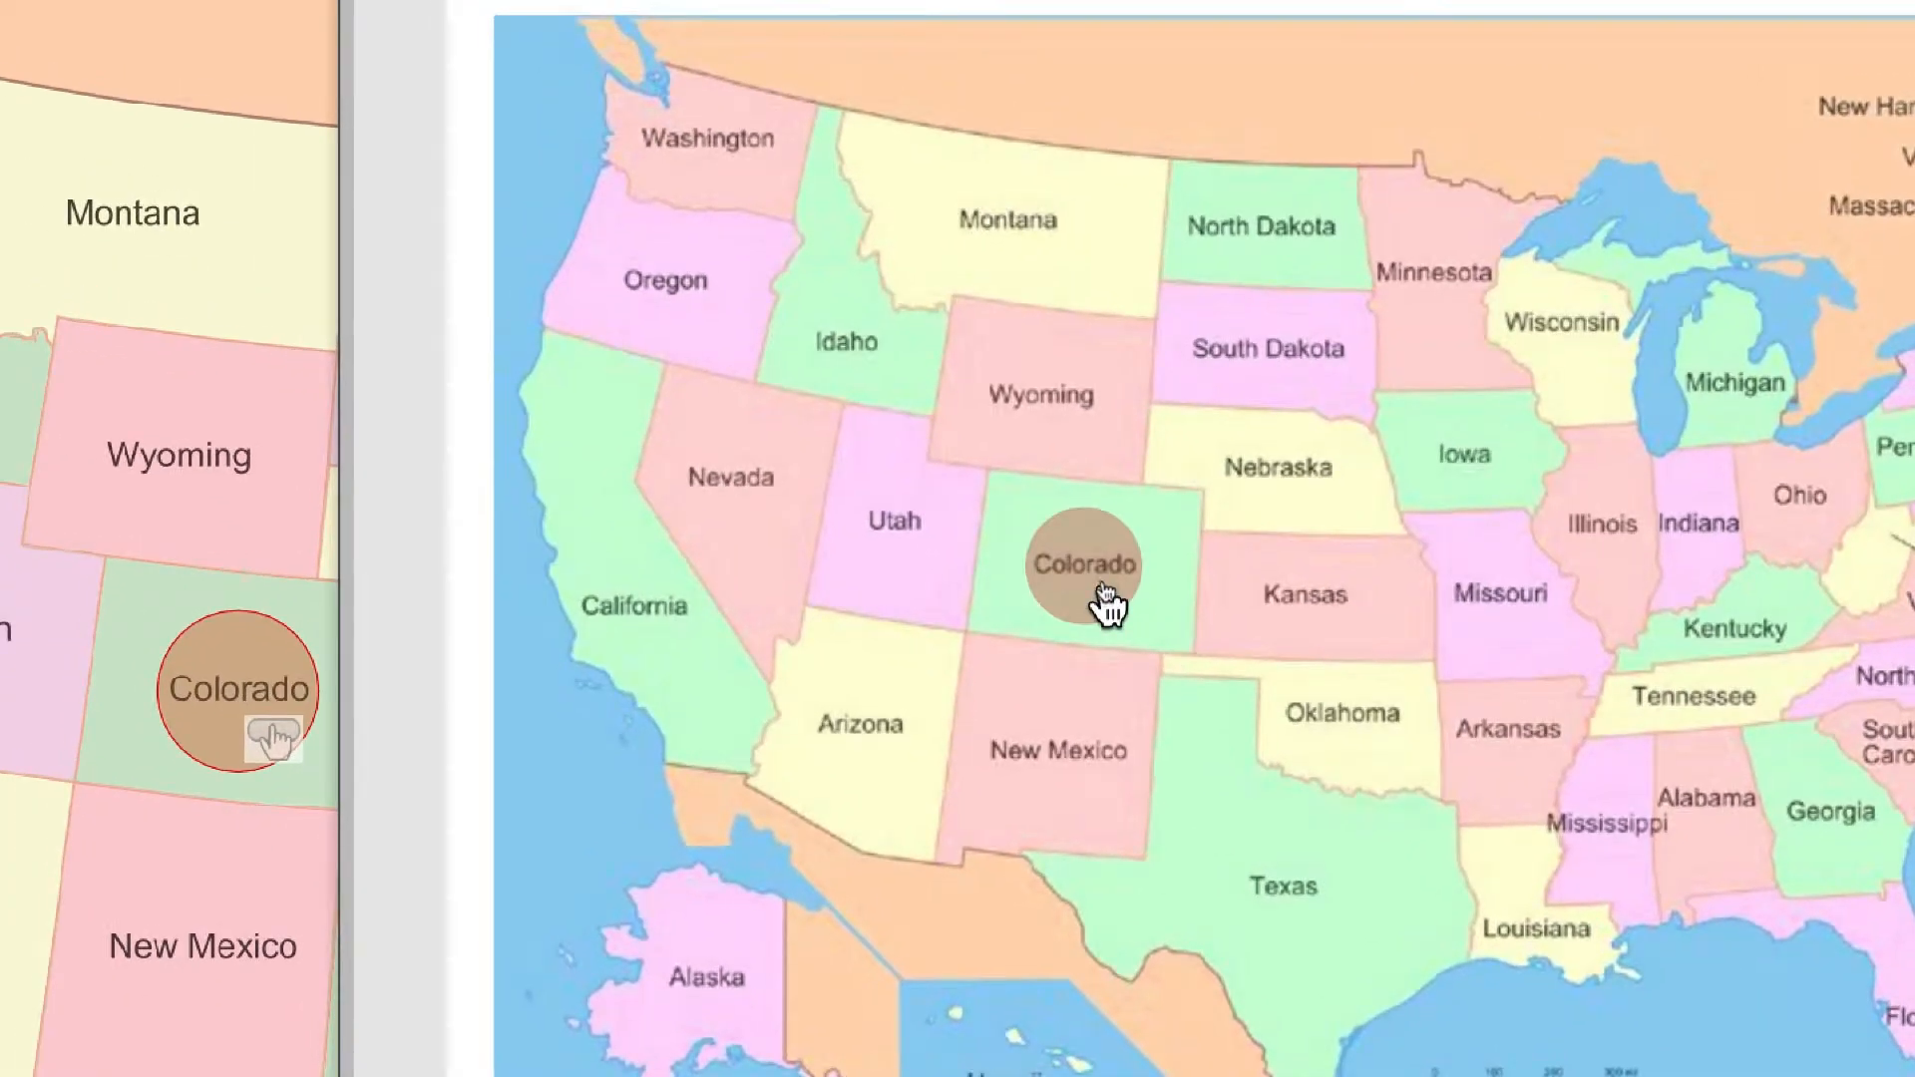
left_click(1104, 595)
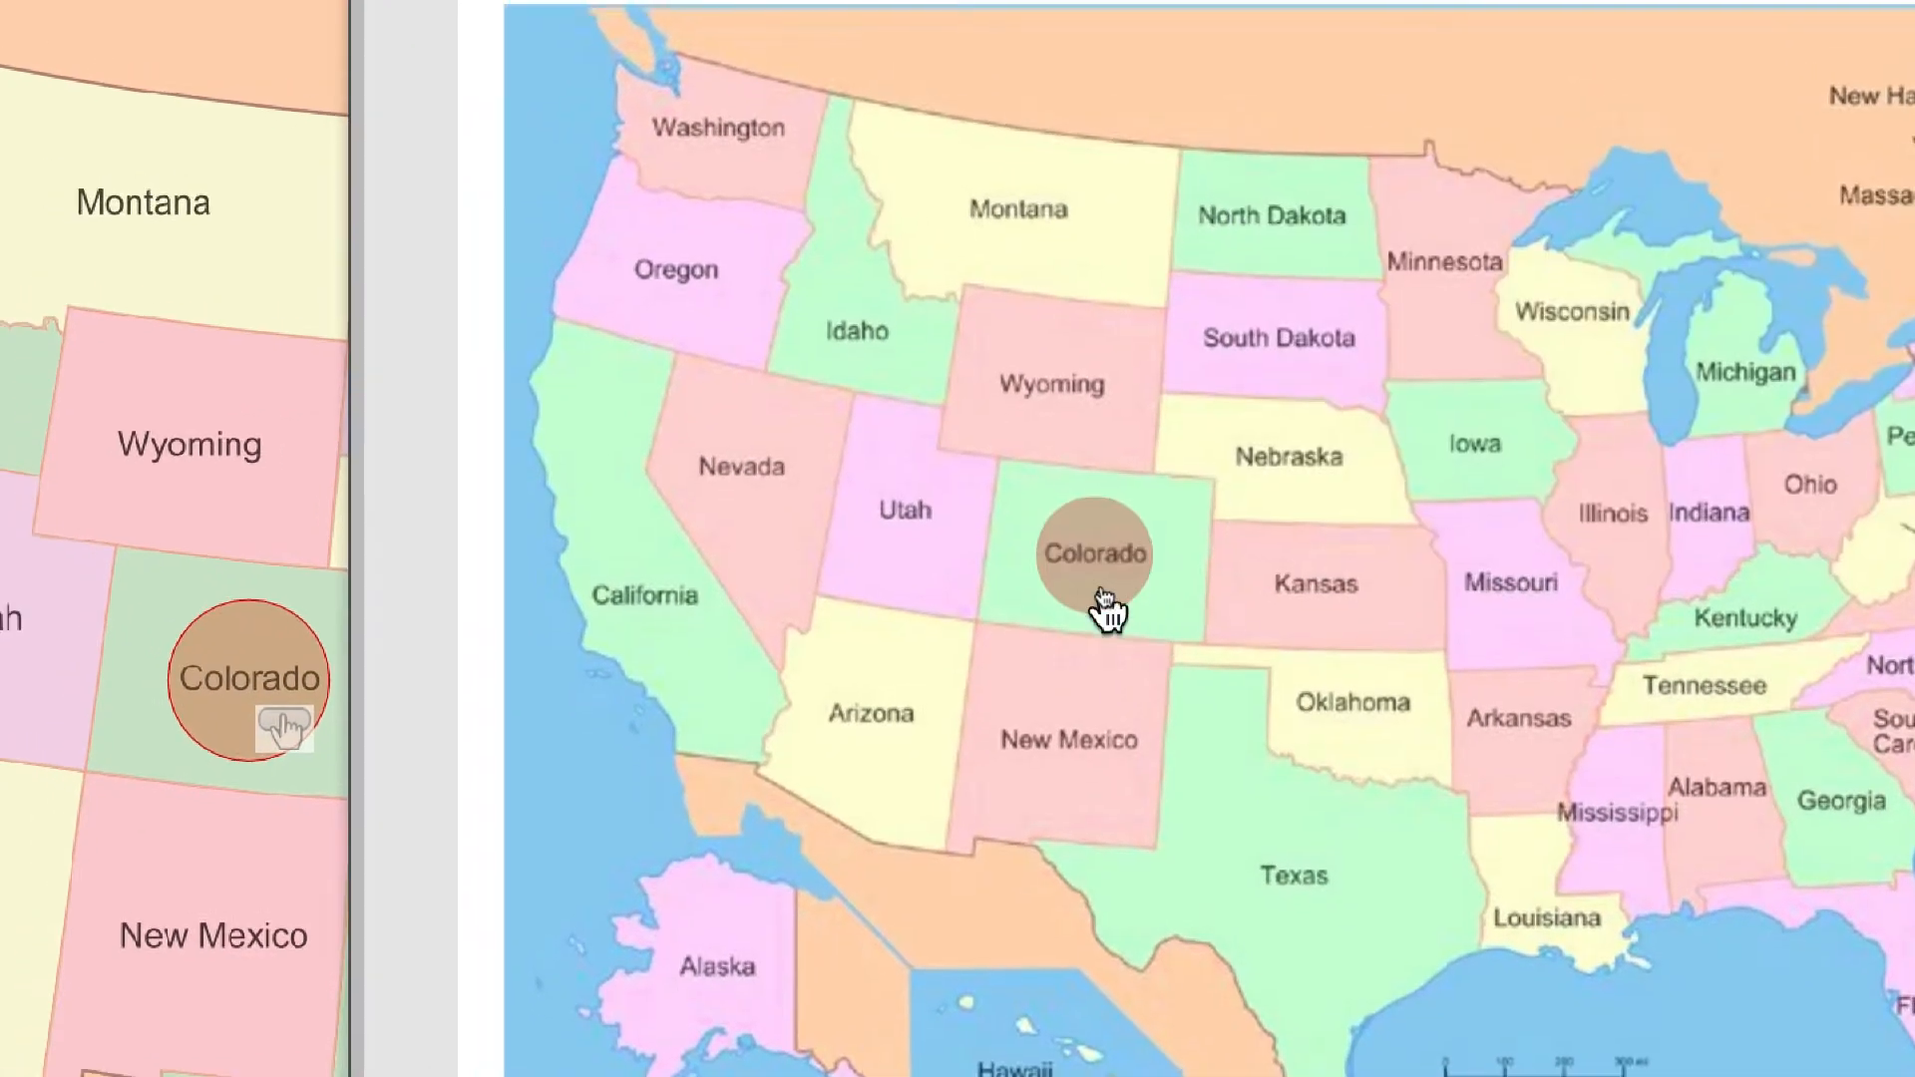
left_click(1101, 593)
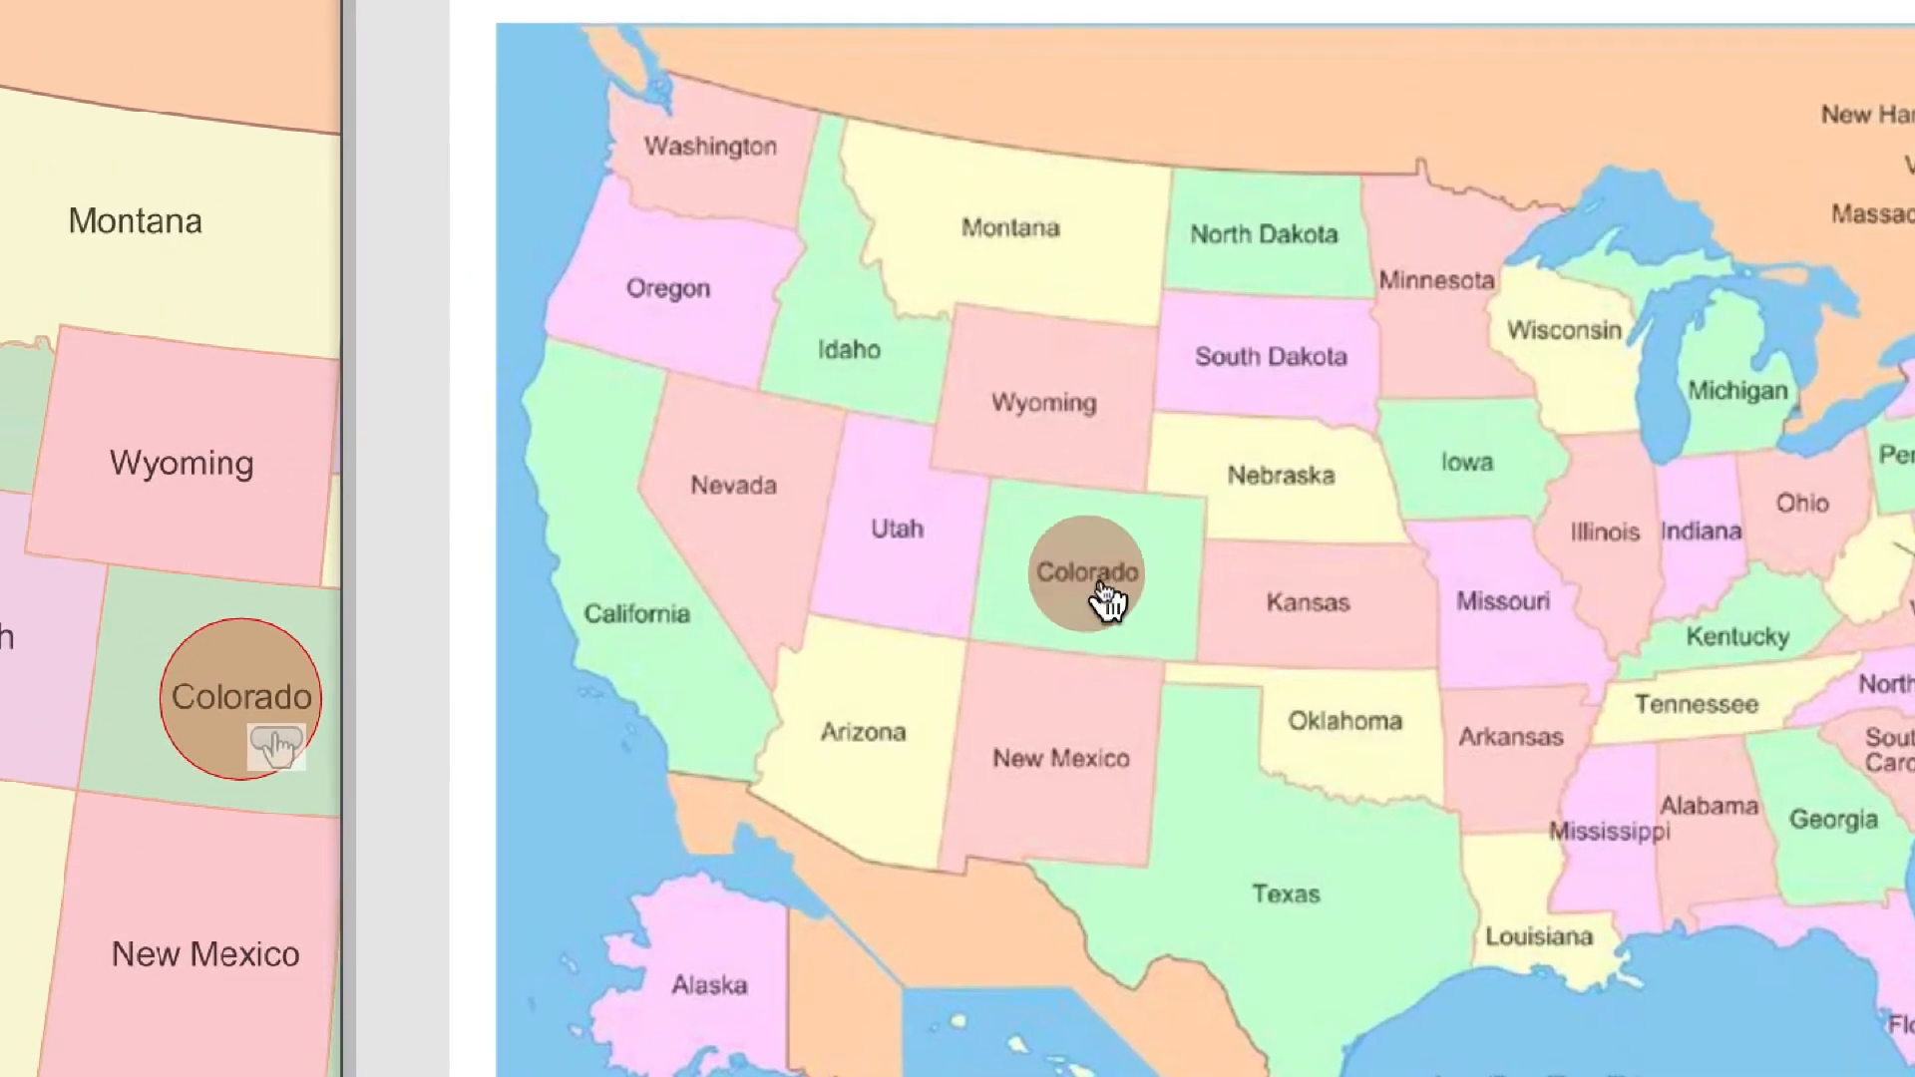
left_click(1102, 591)
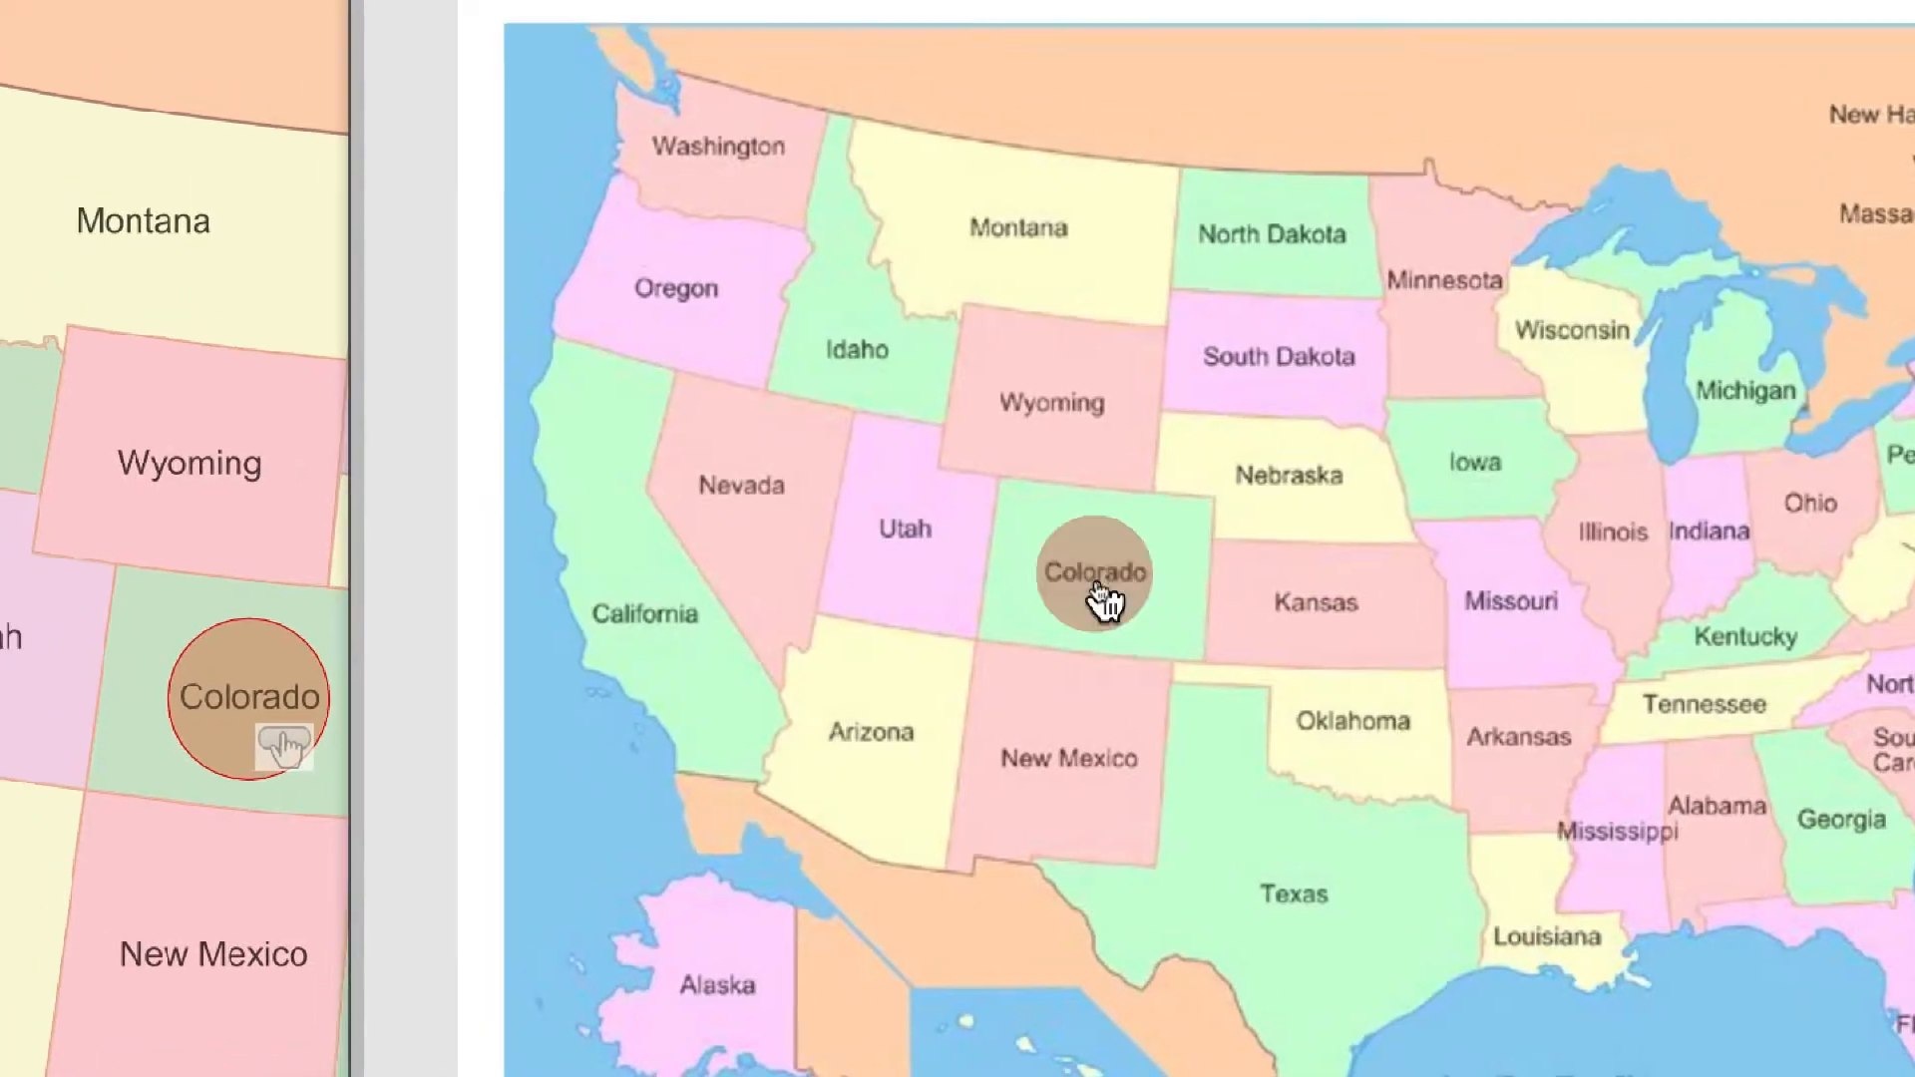
left_click(1098, 591)
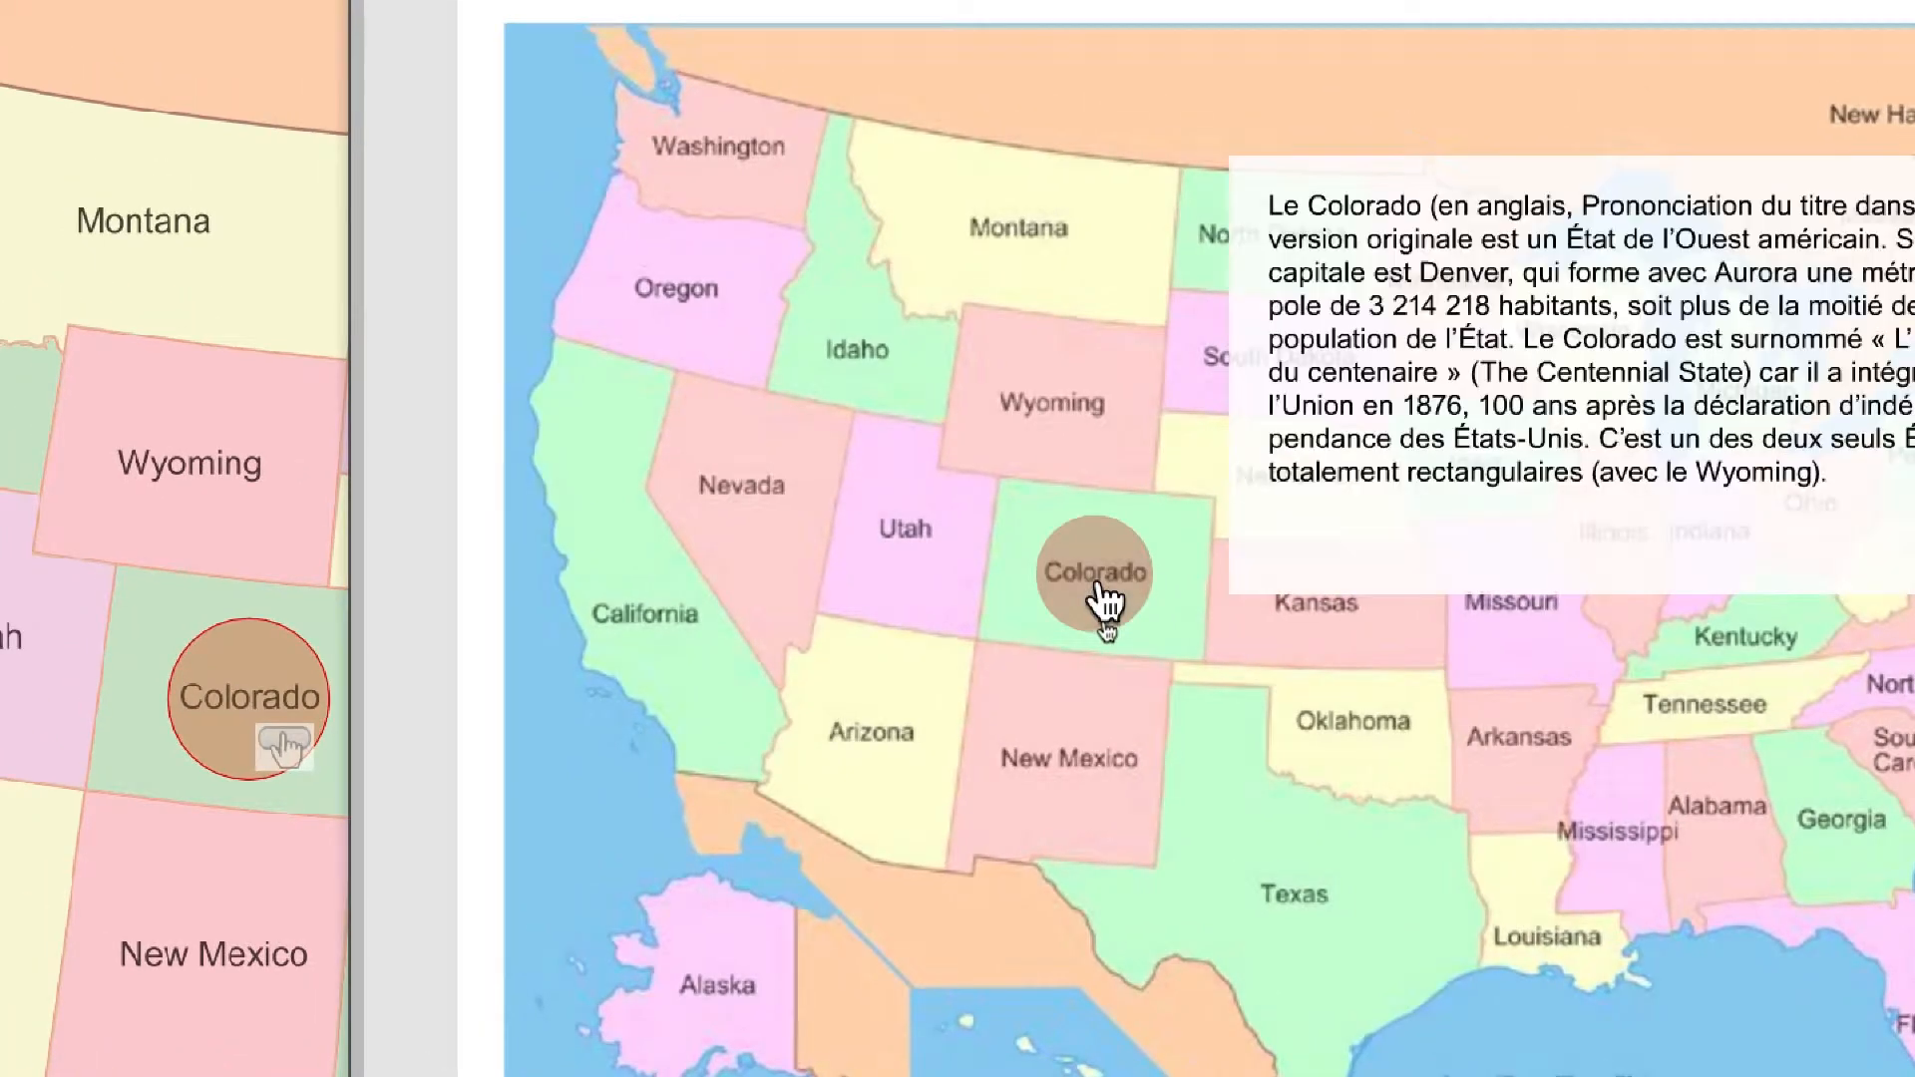
left_click(1097, 594)
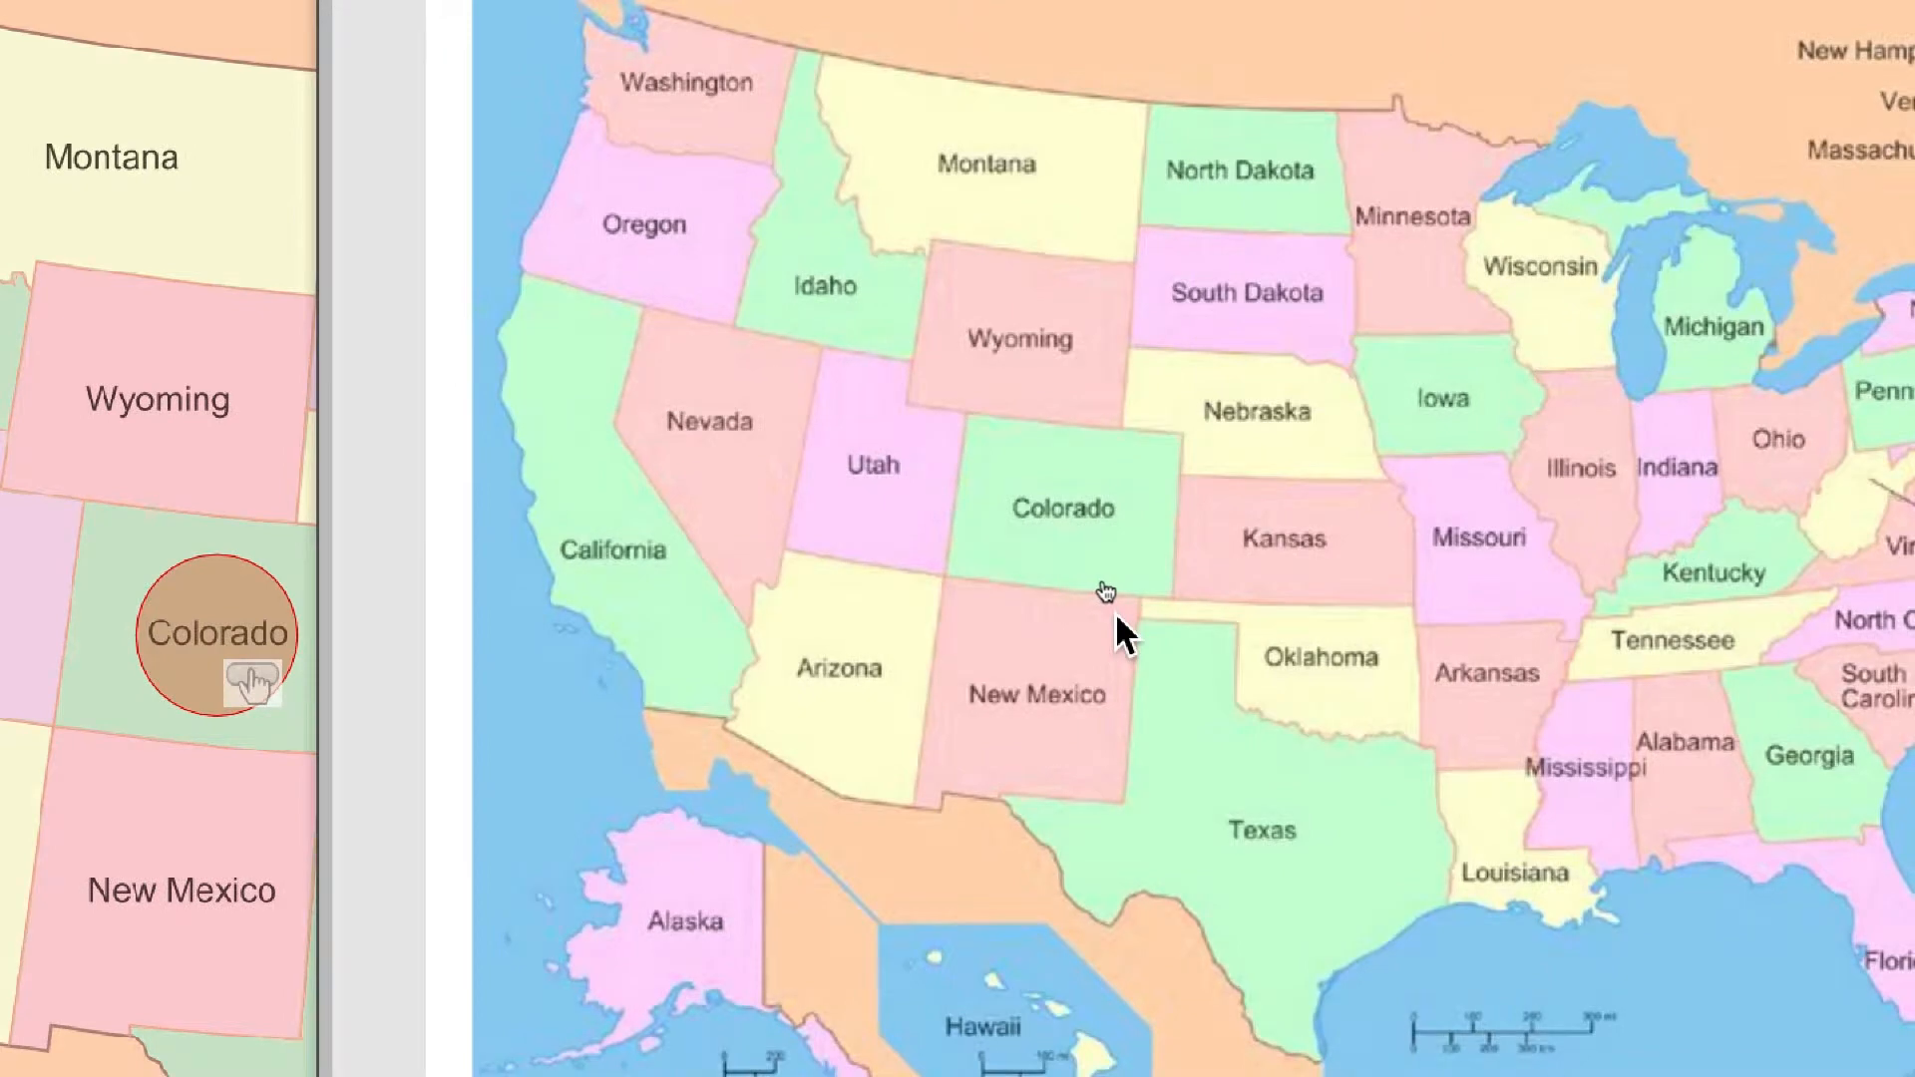
mouse_move(1092, 544)
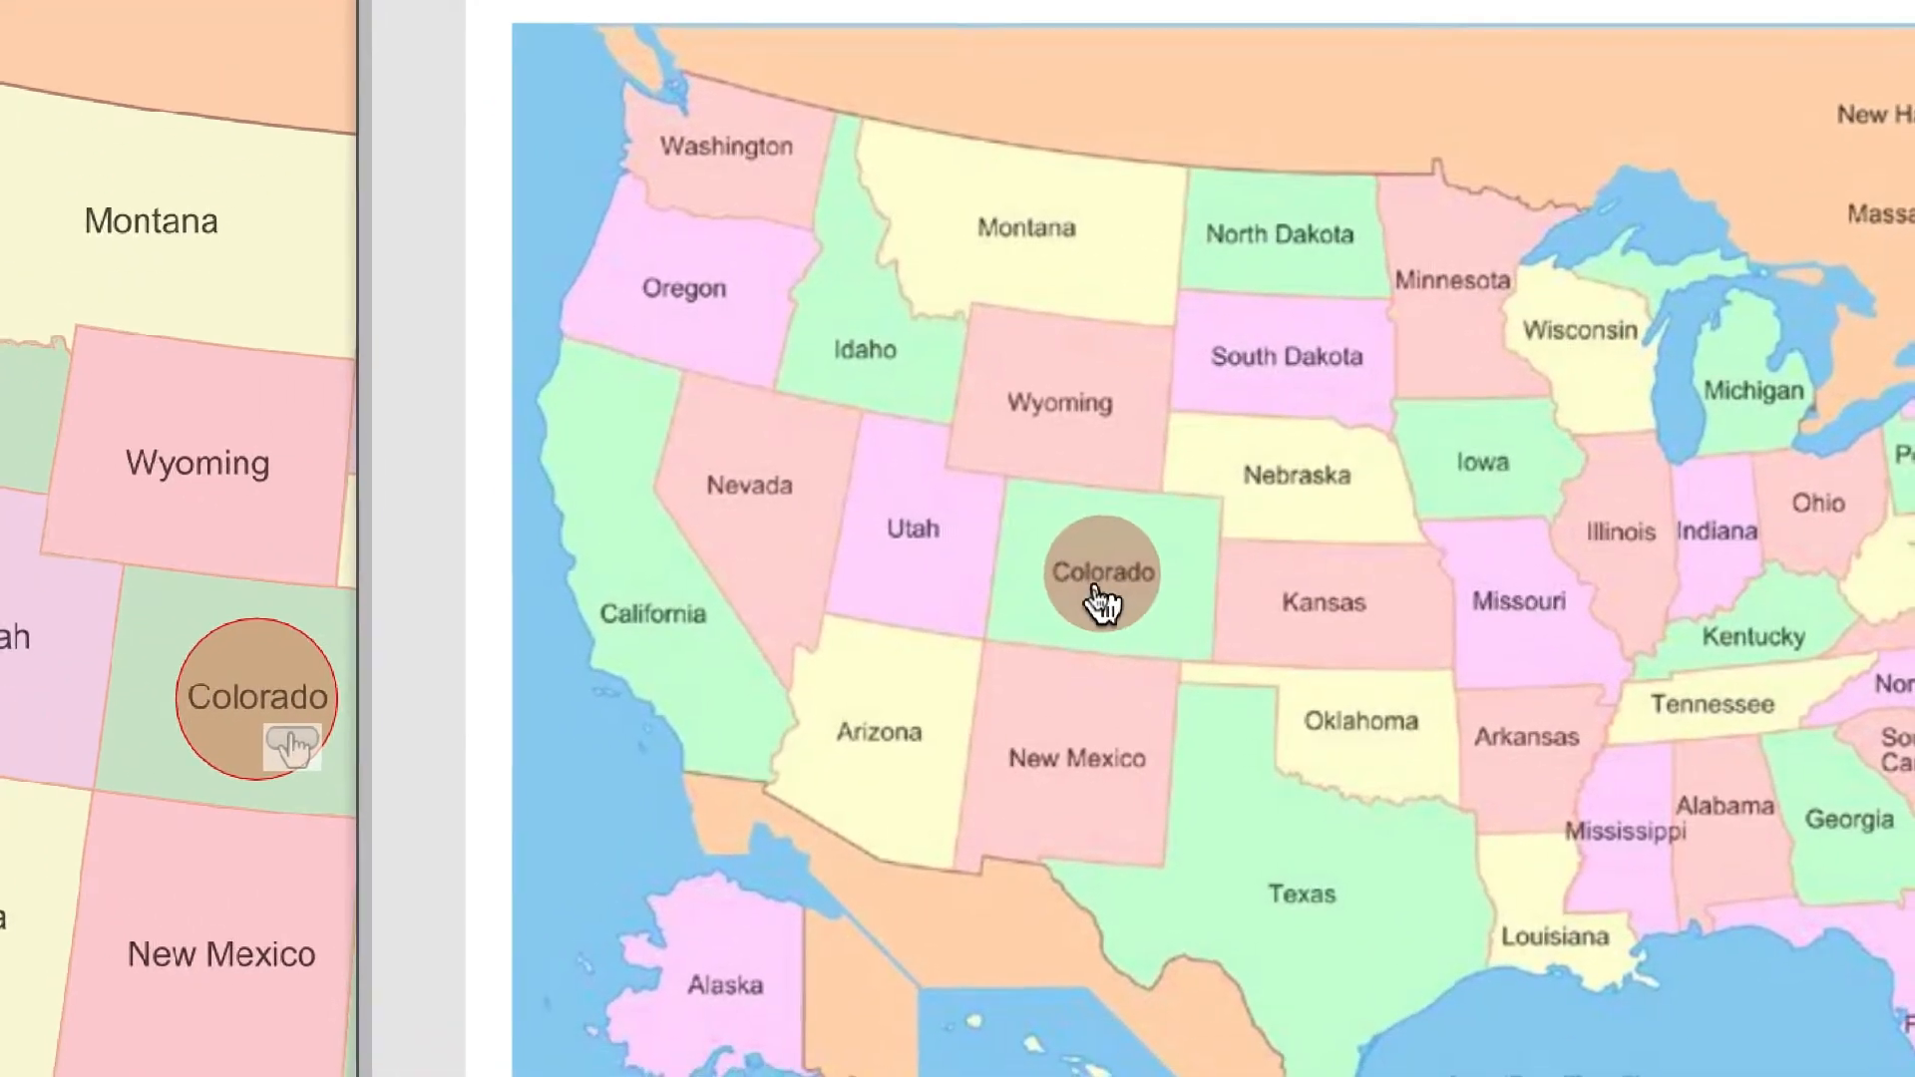
mouse_move(1020, 666)
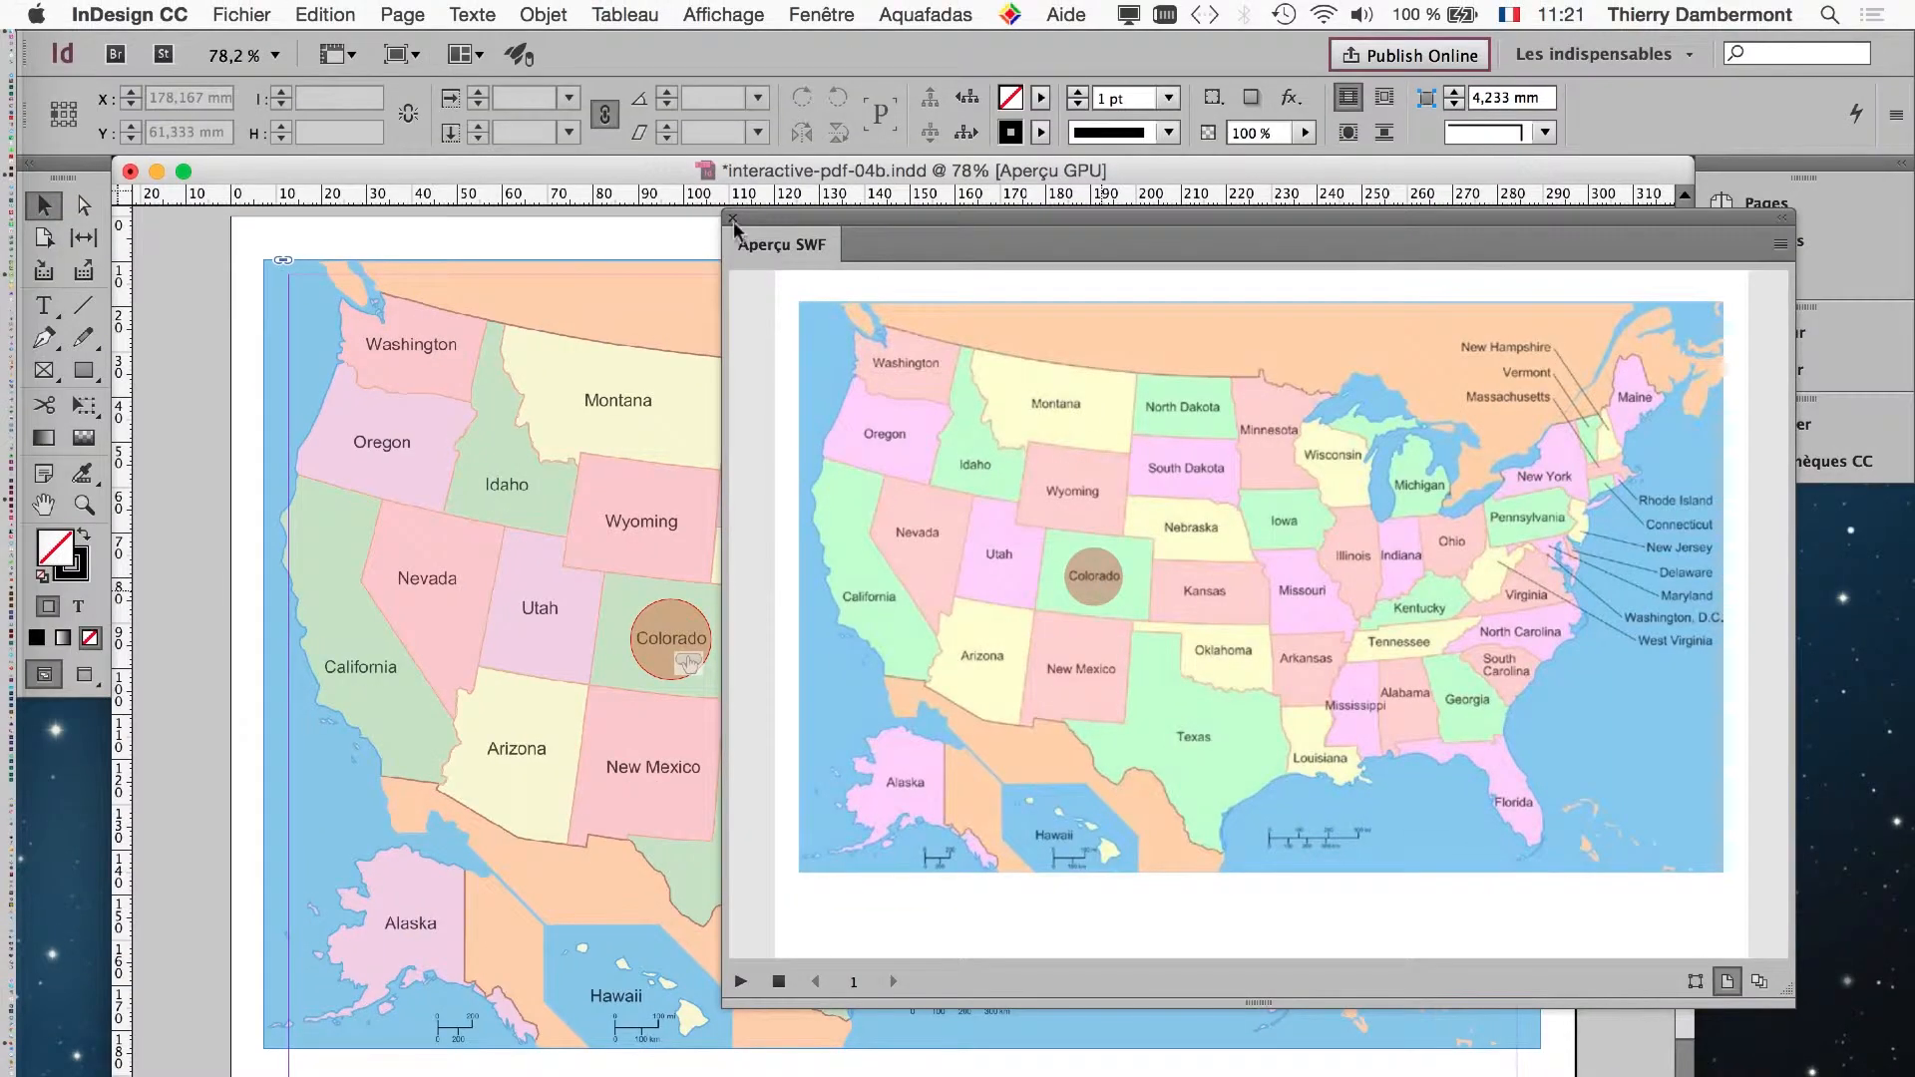
left_click(733, 219)
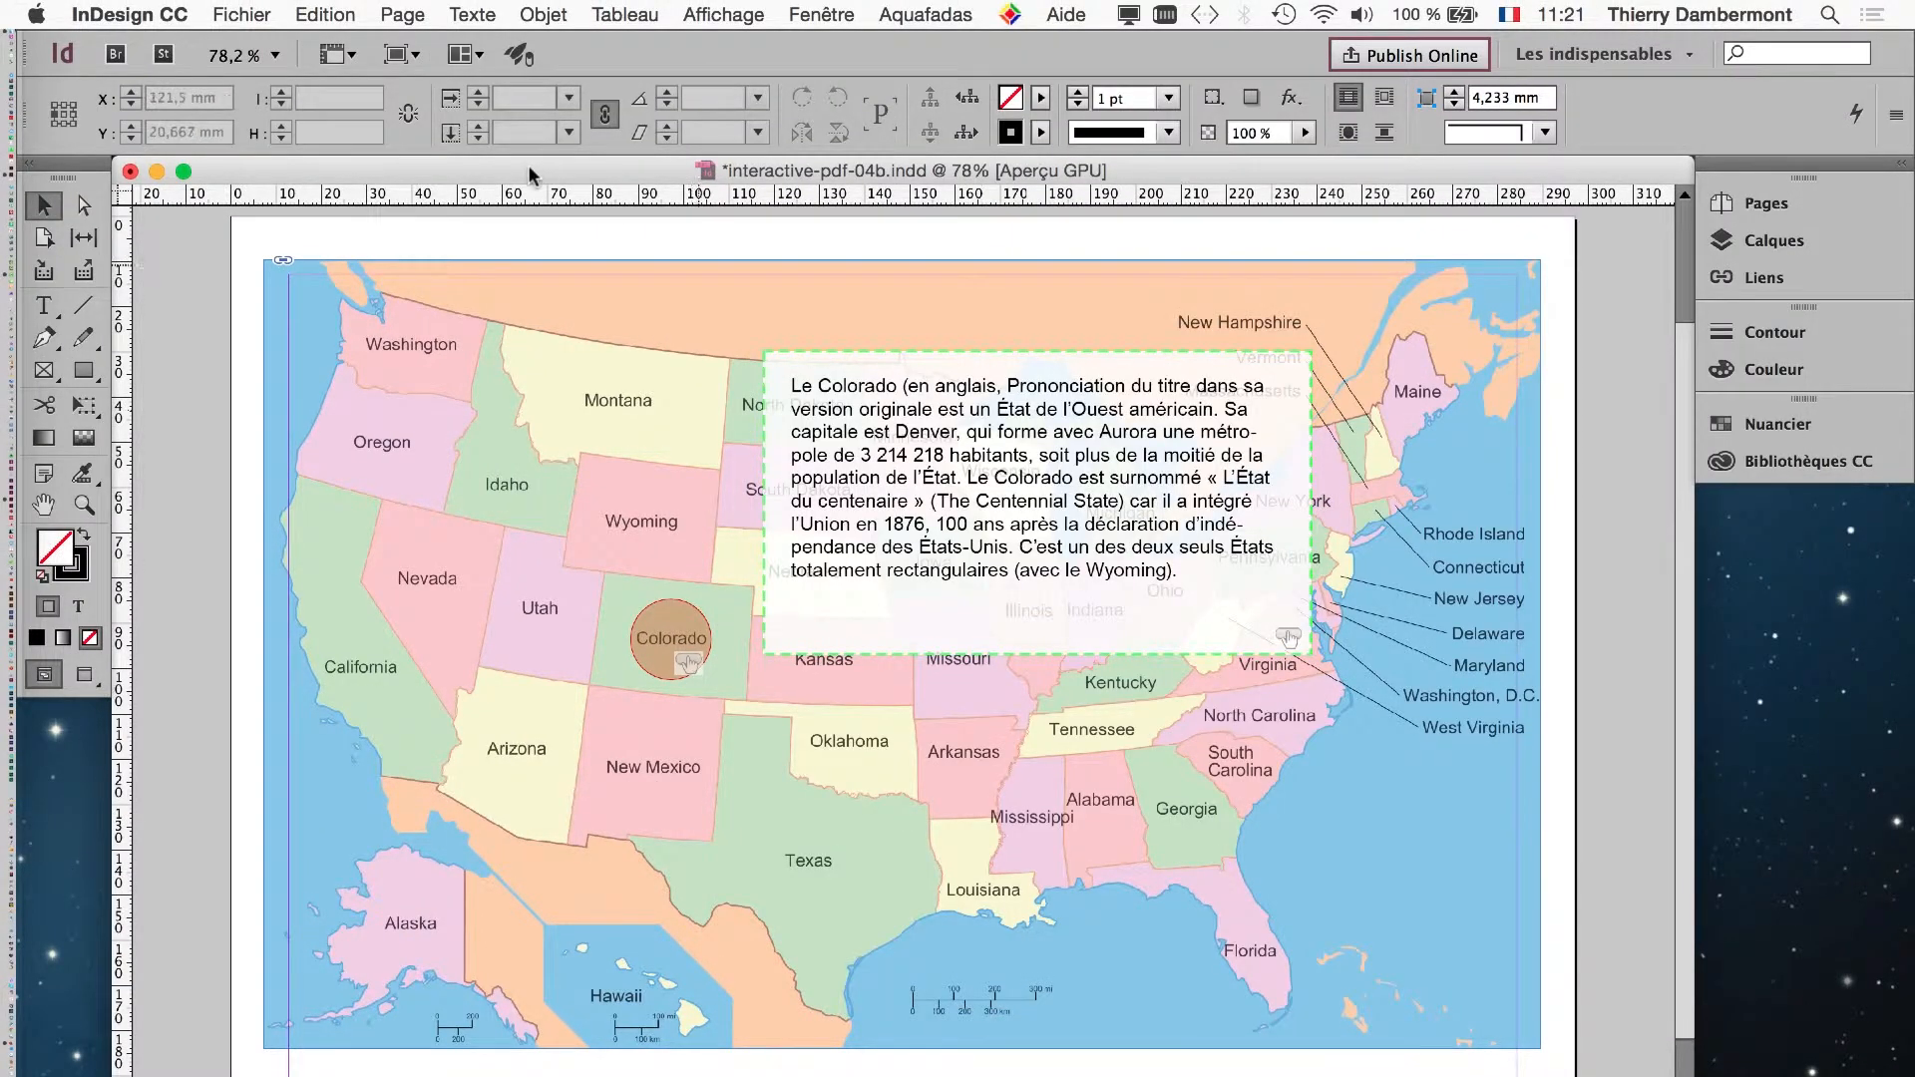
- Examine the Aquafadas plug-in's commands for project management, interactivity and enrichments
left_click(951, 20)
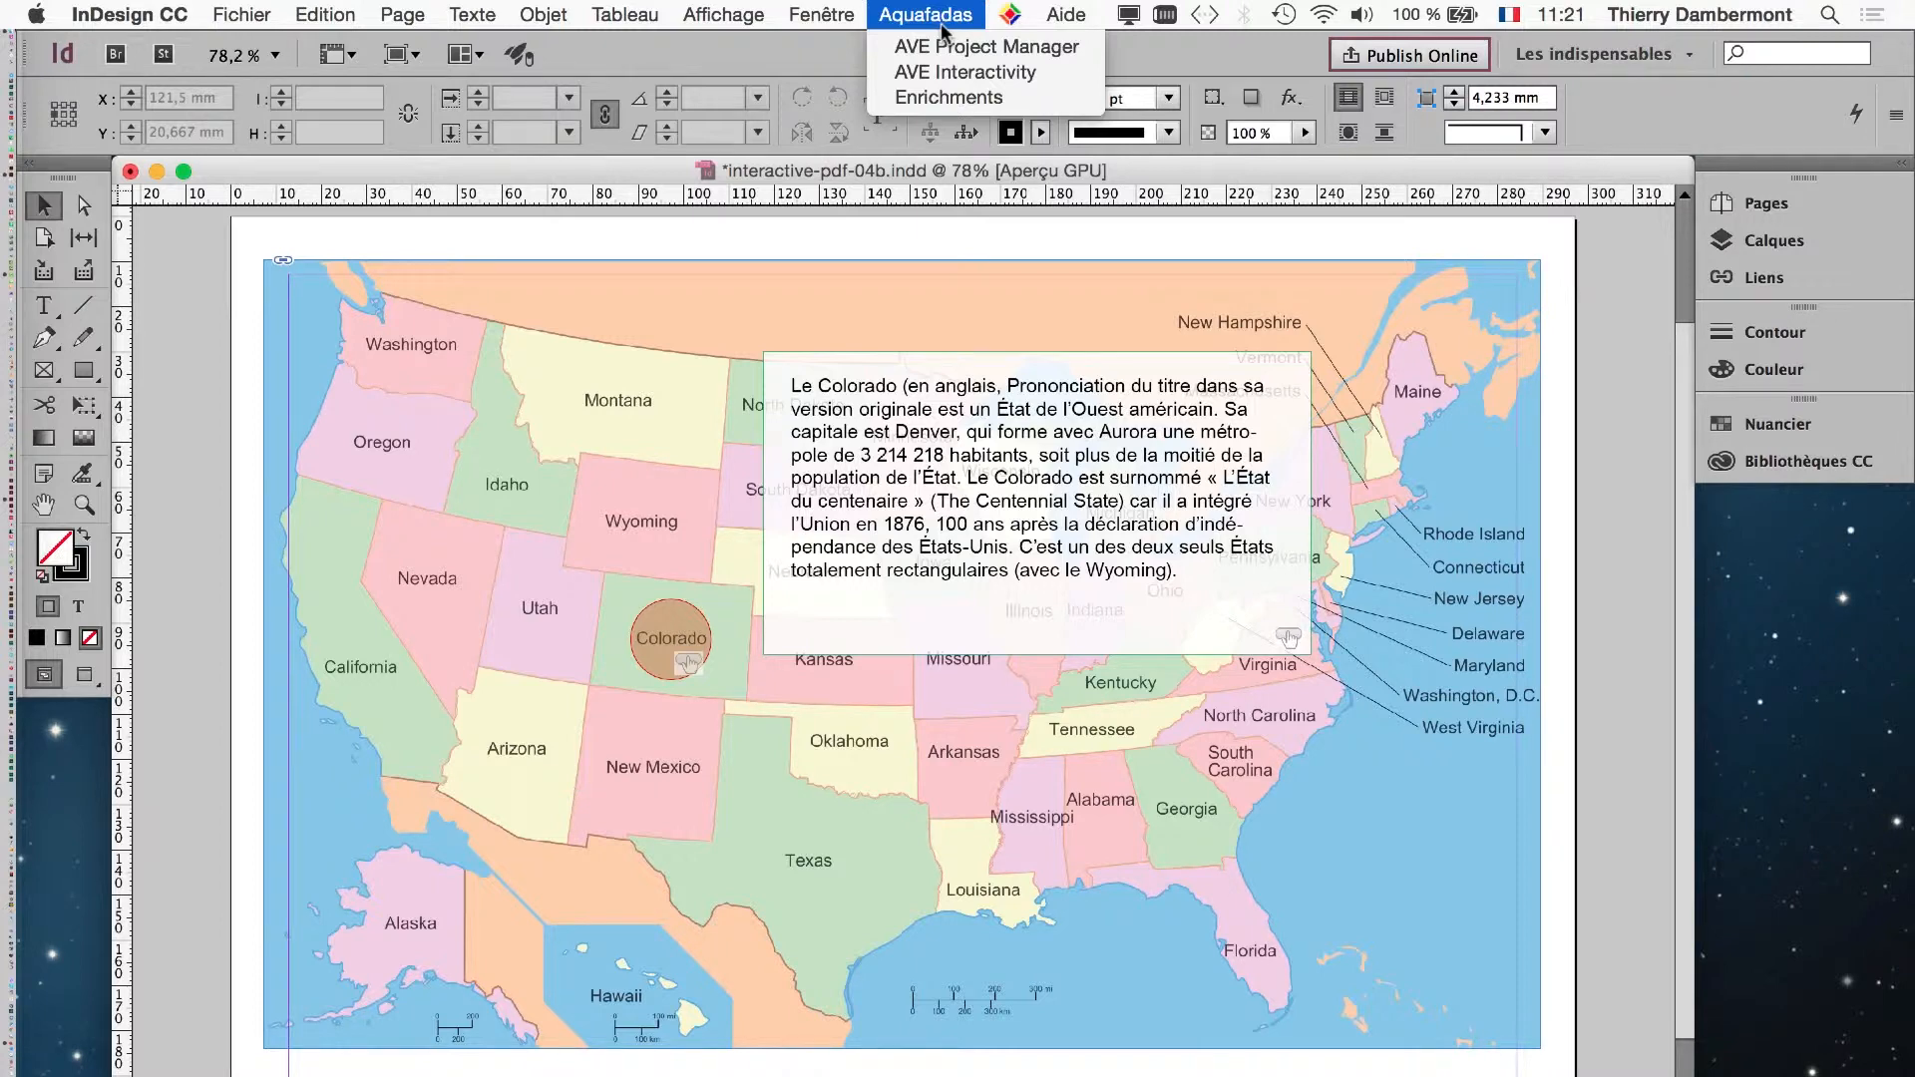
left_click(942, 28)
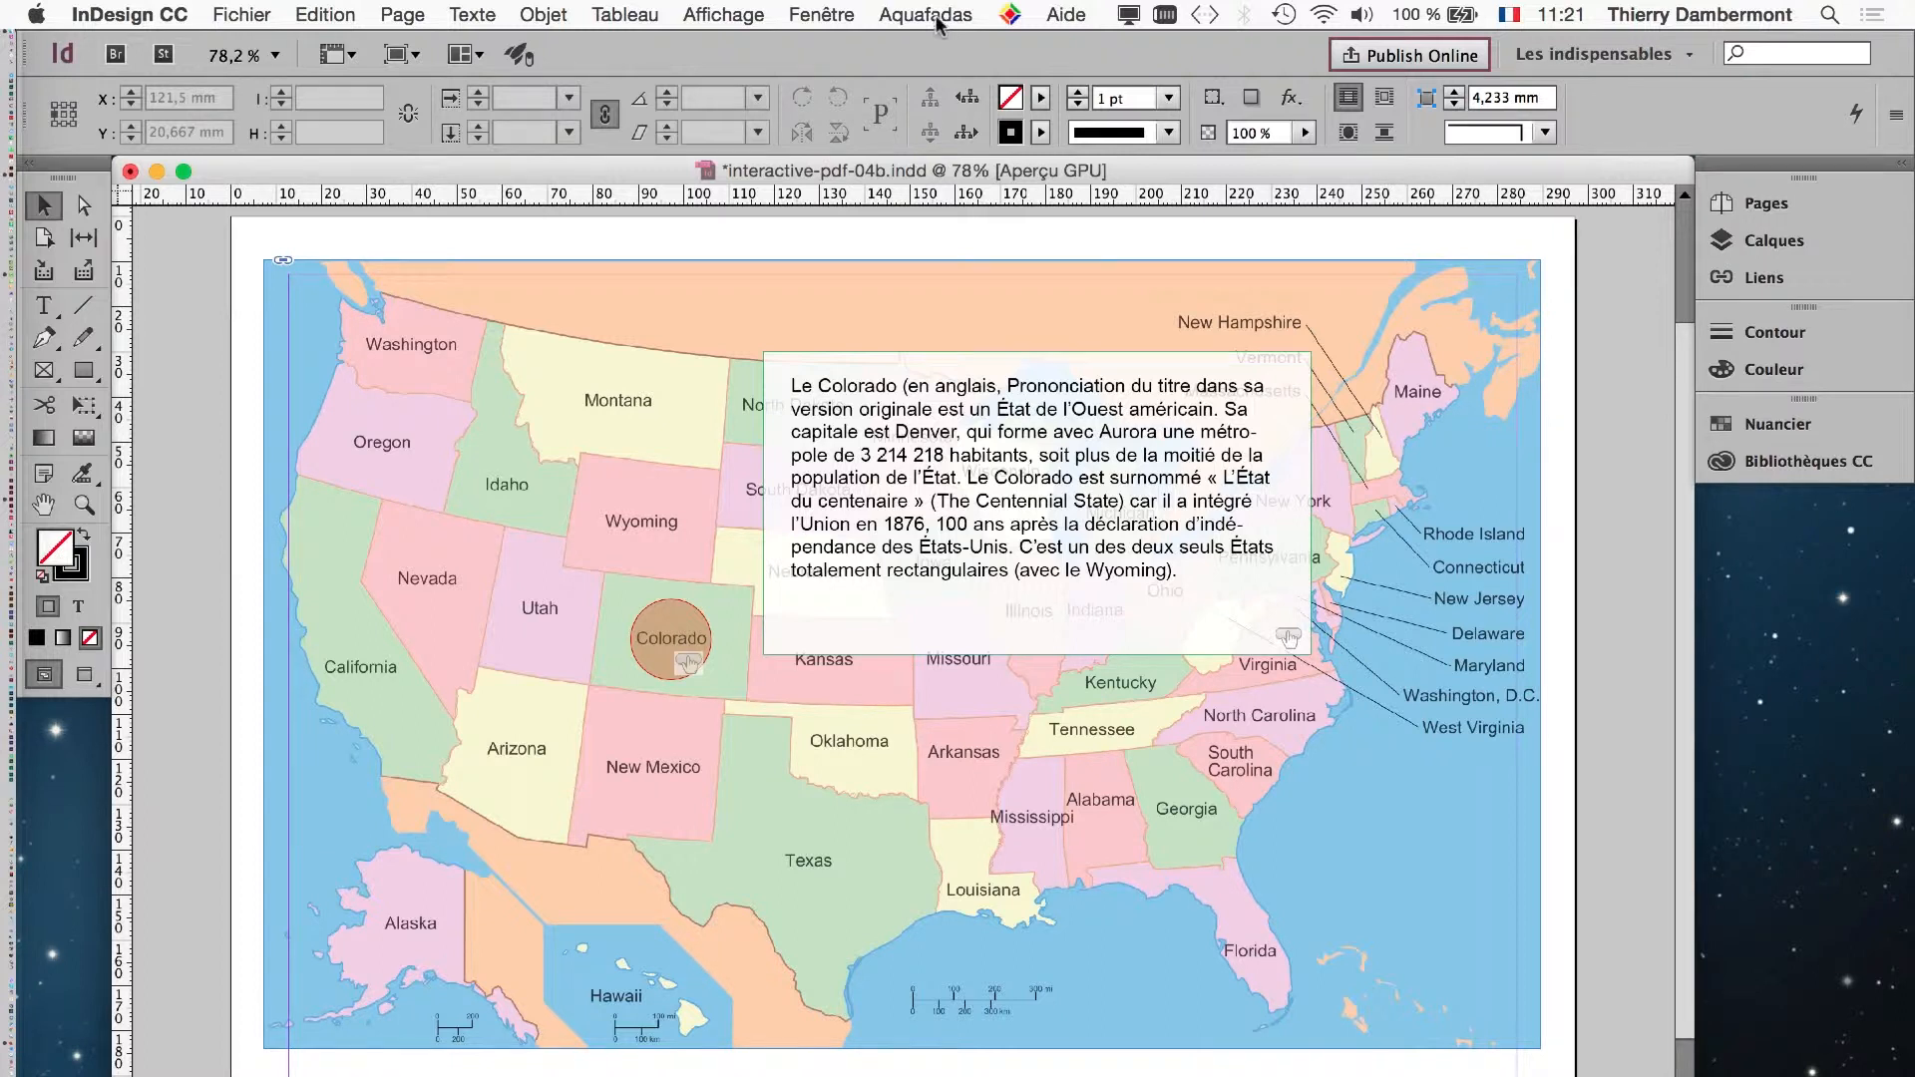
left_click(938, 25)
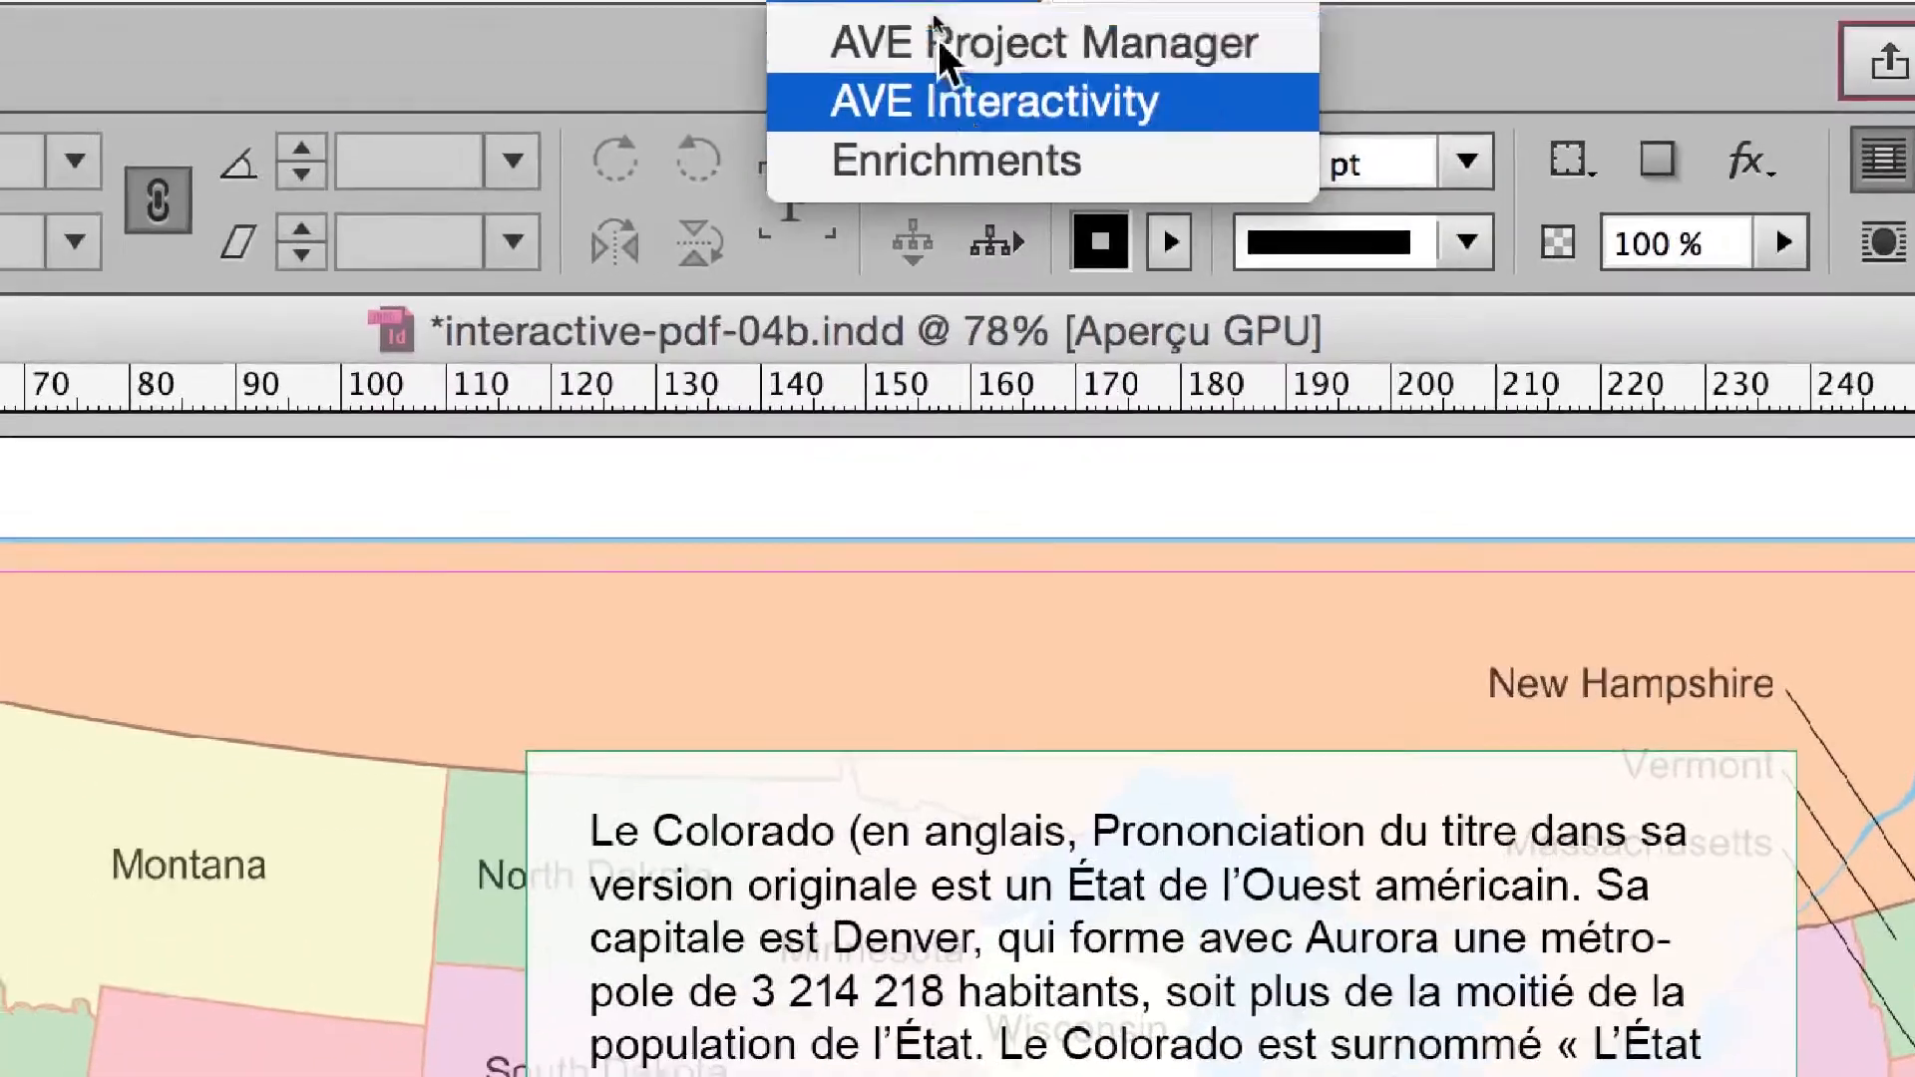
left_click(934, 20)
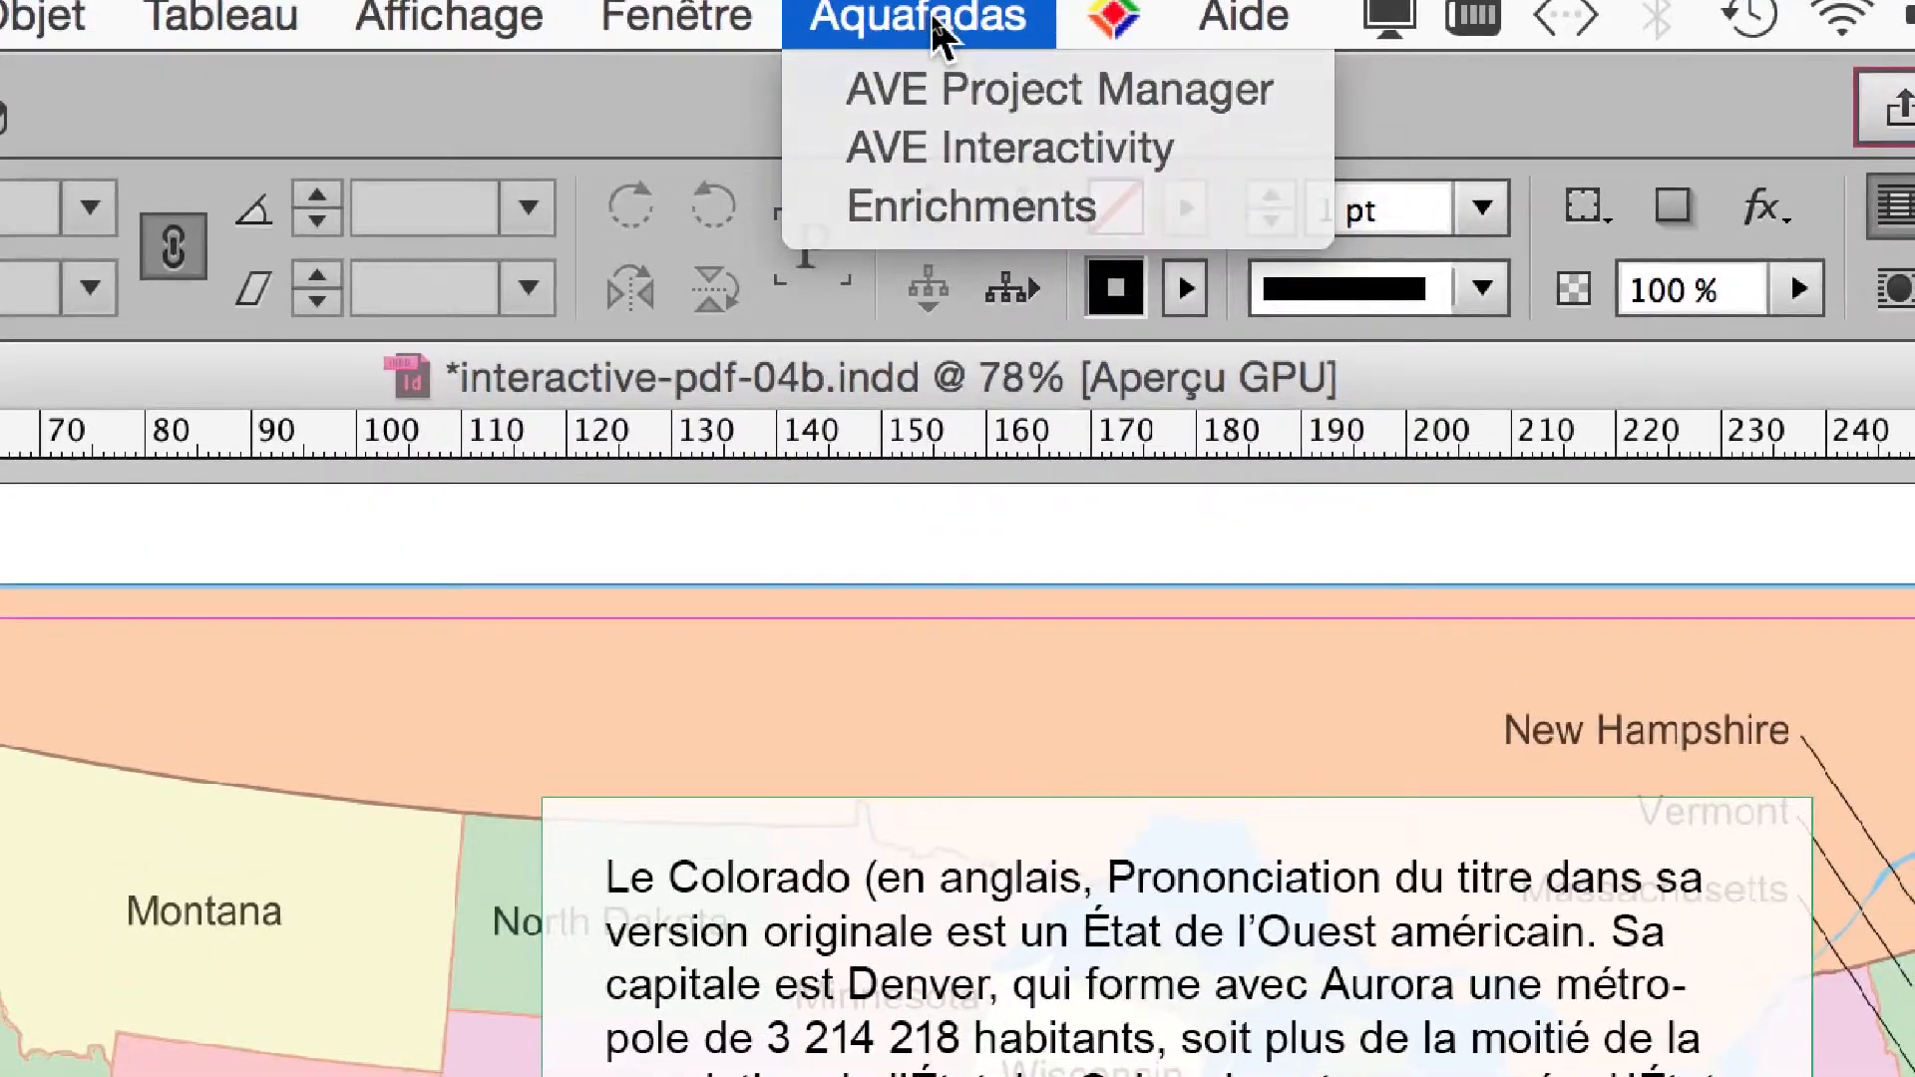
left_click(933, 20)
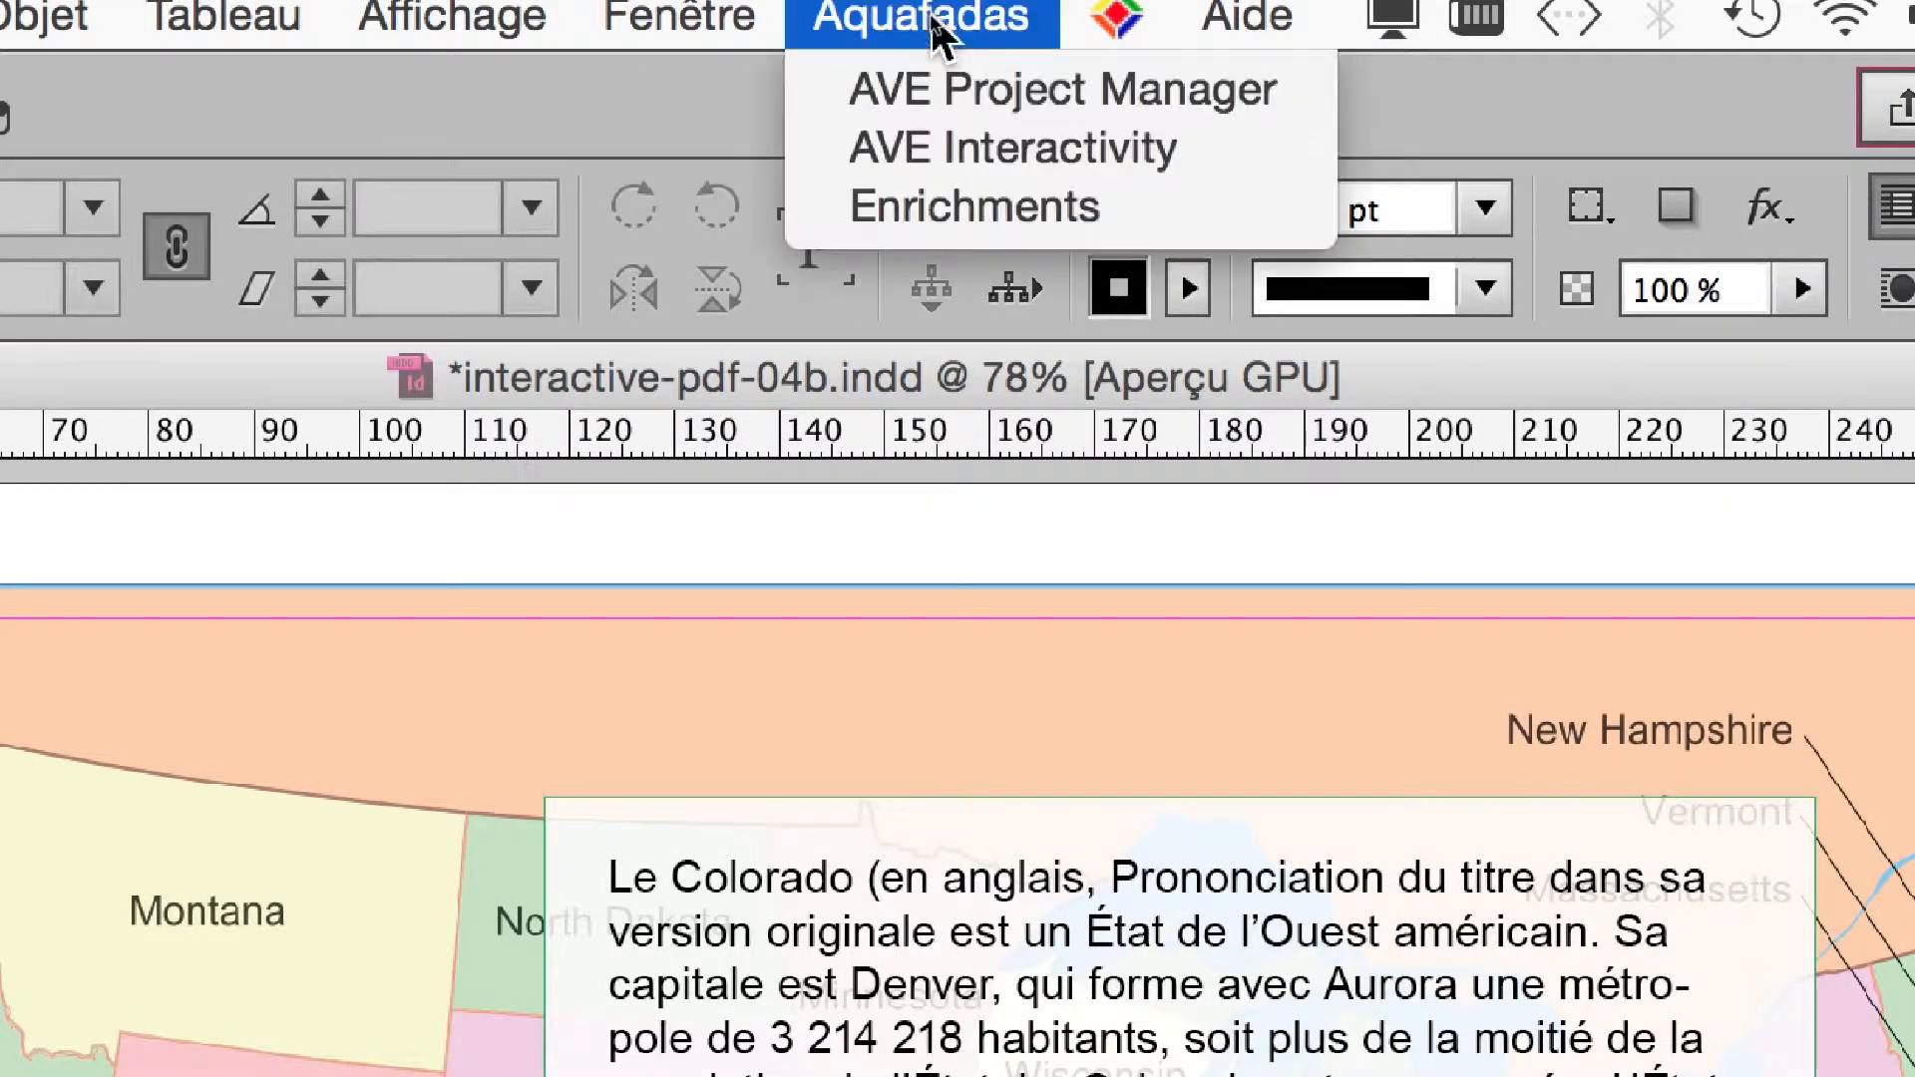
left_click(934, 20)
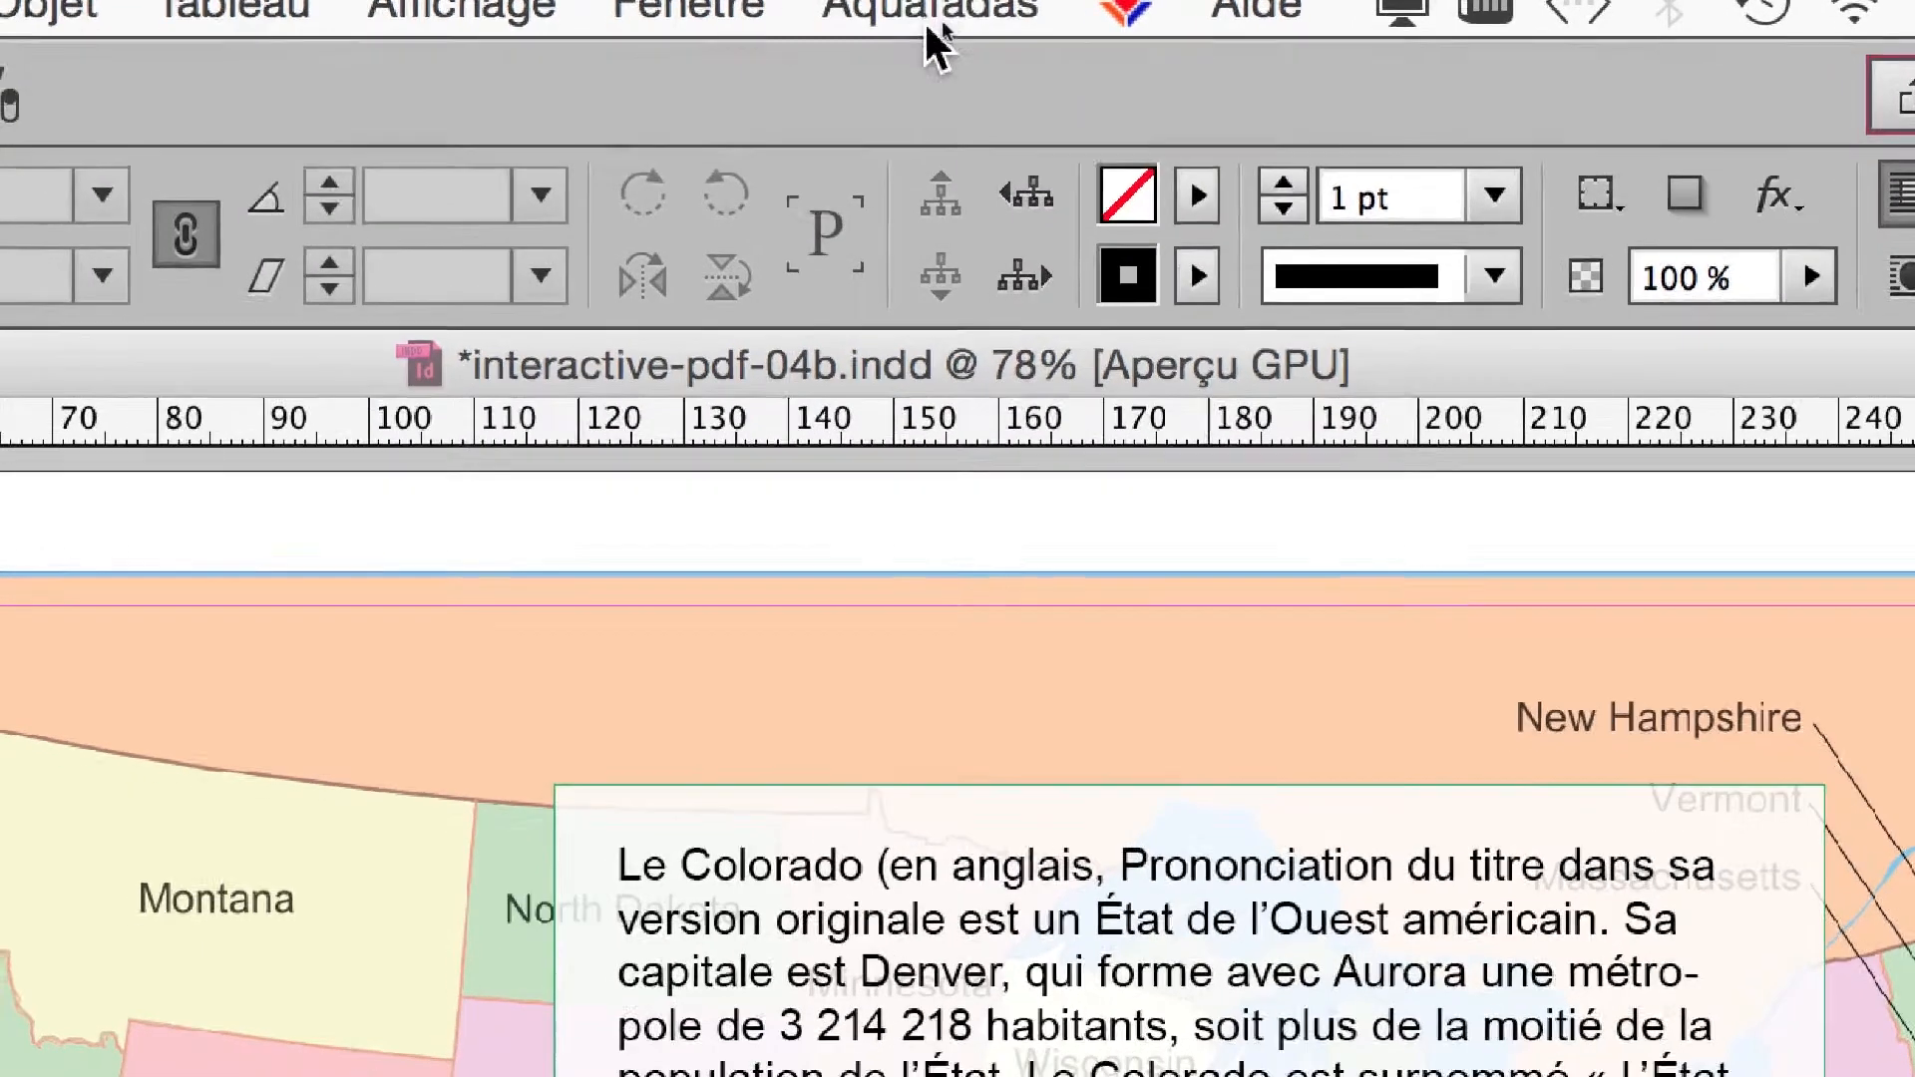
left_click(930, 22)
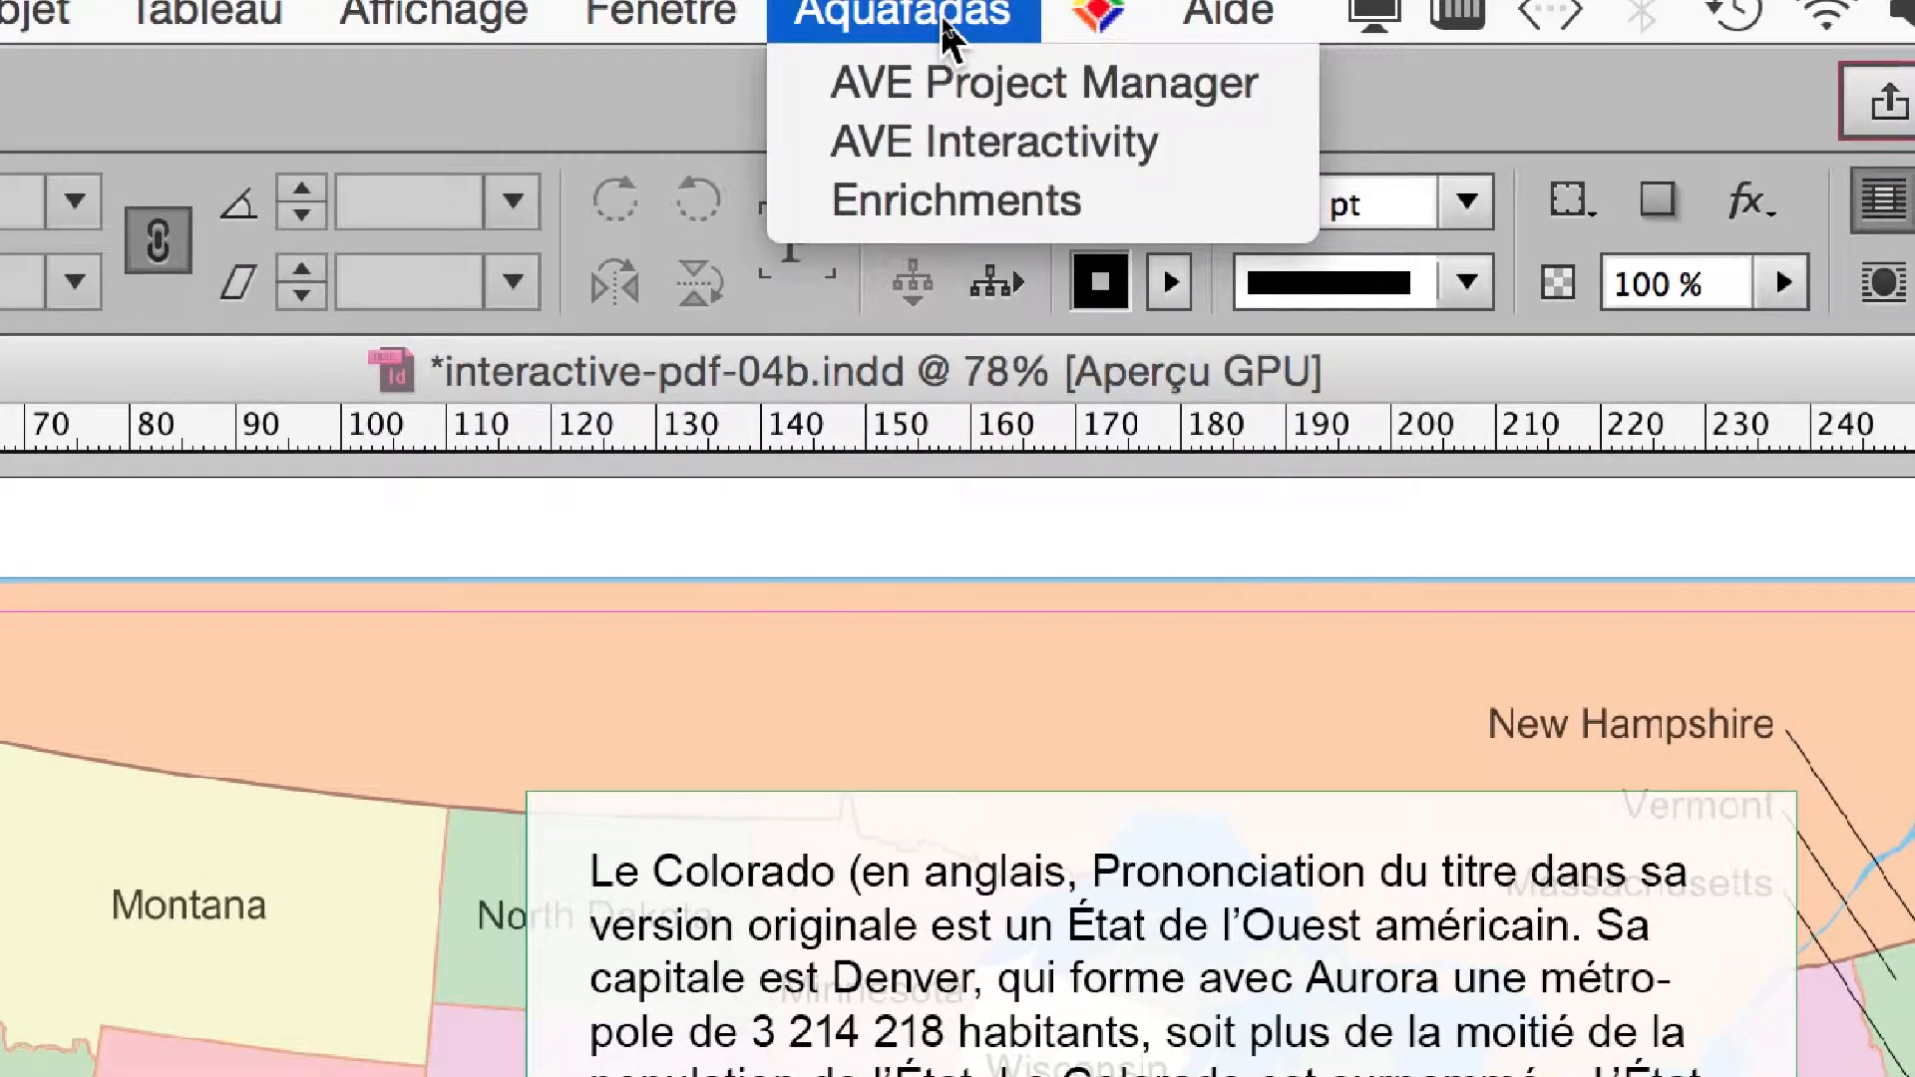
left_click(929, 22)
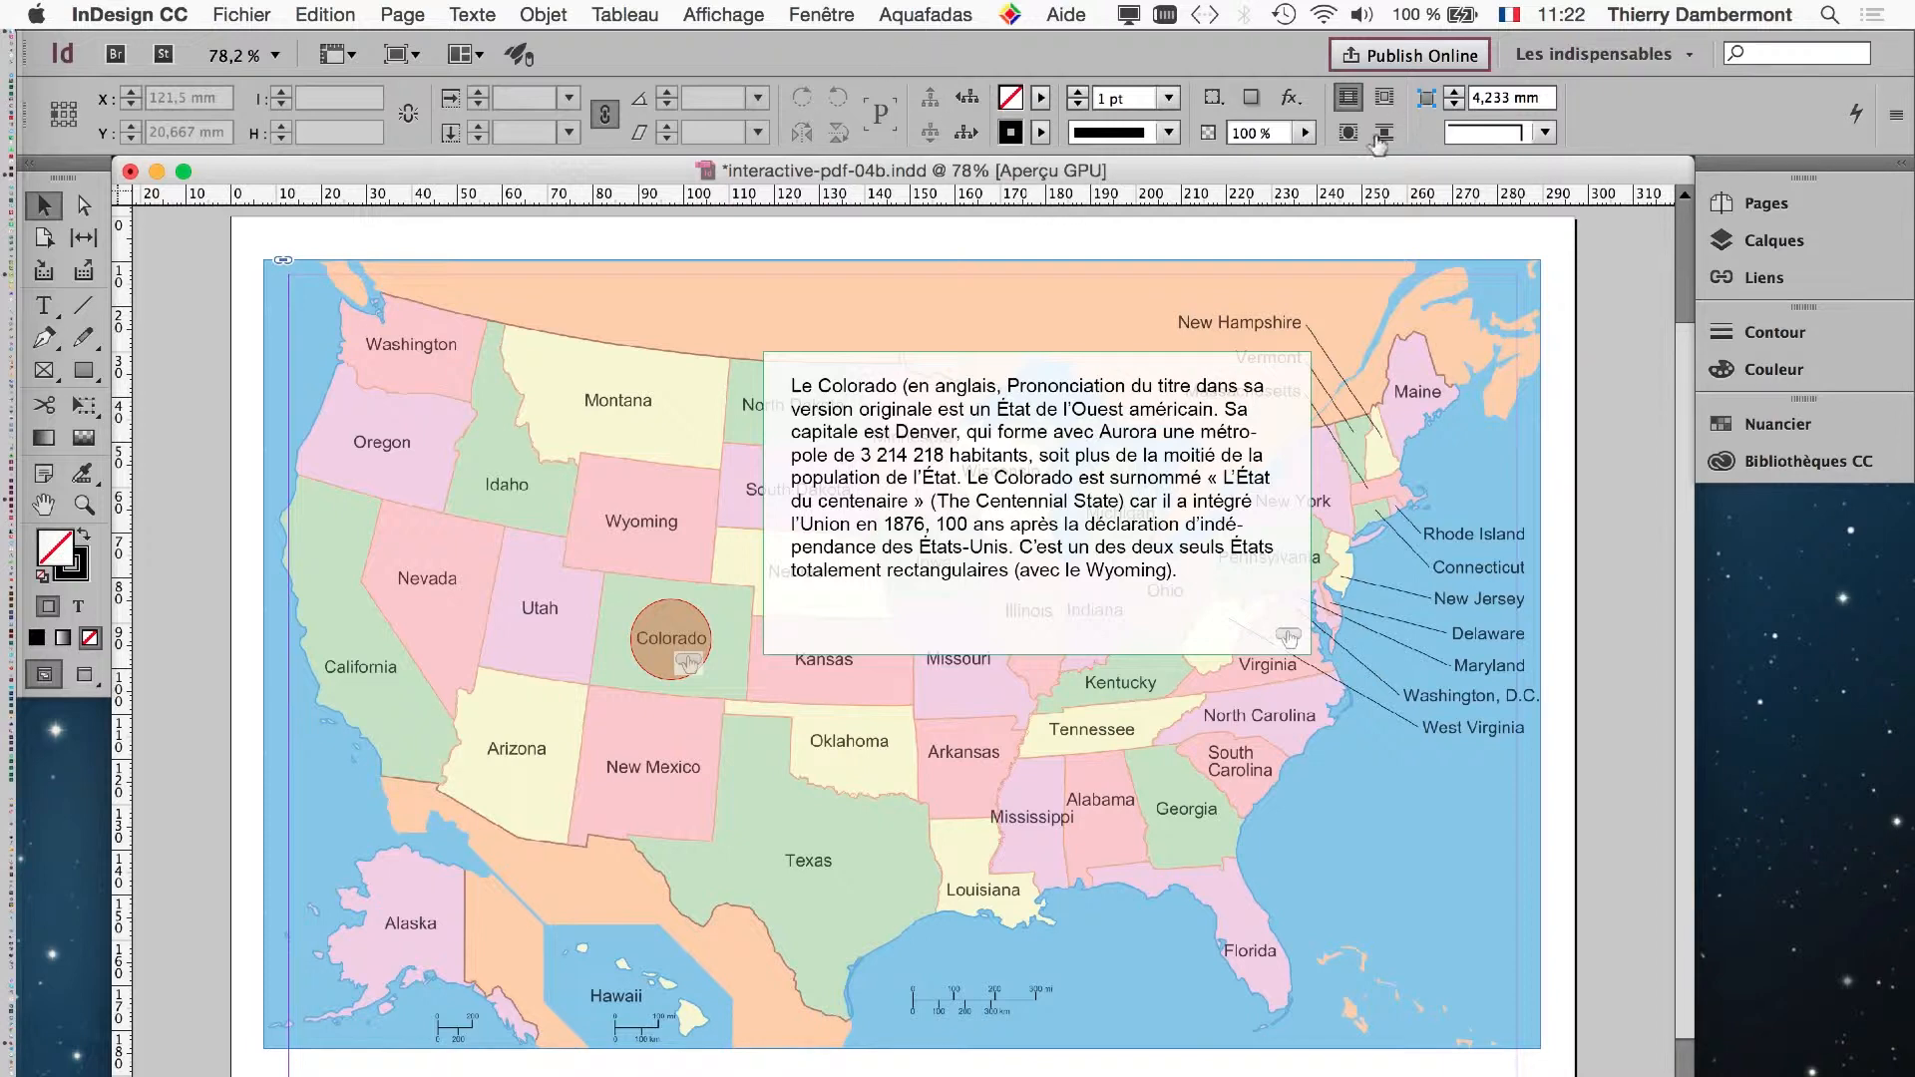
- Start the in5 HTML5 export, saving the document when asked, and set the output to Liquid State Publishing System
left_click(244, 14)
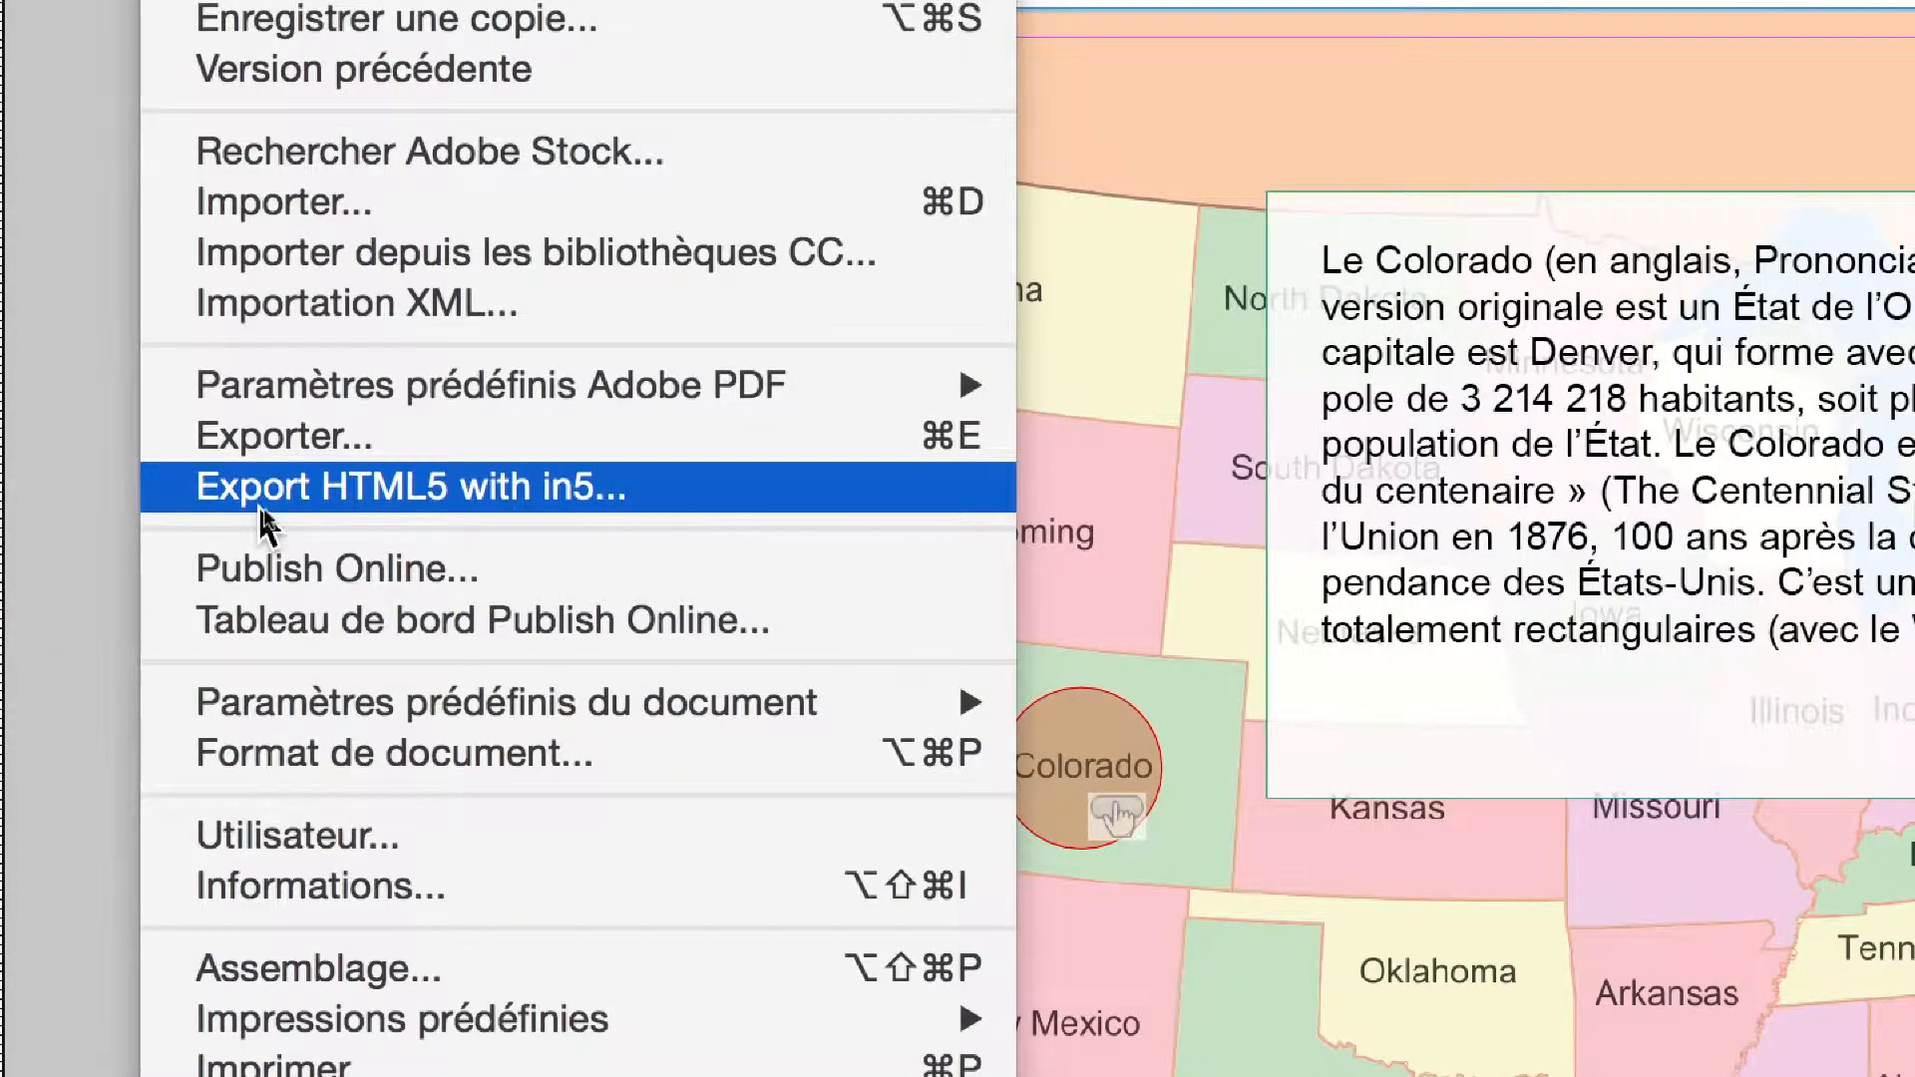
left_click(265, 504)
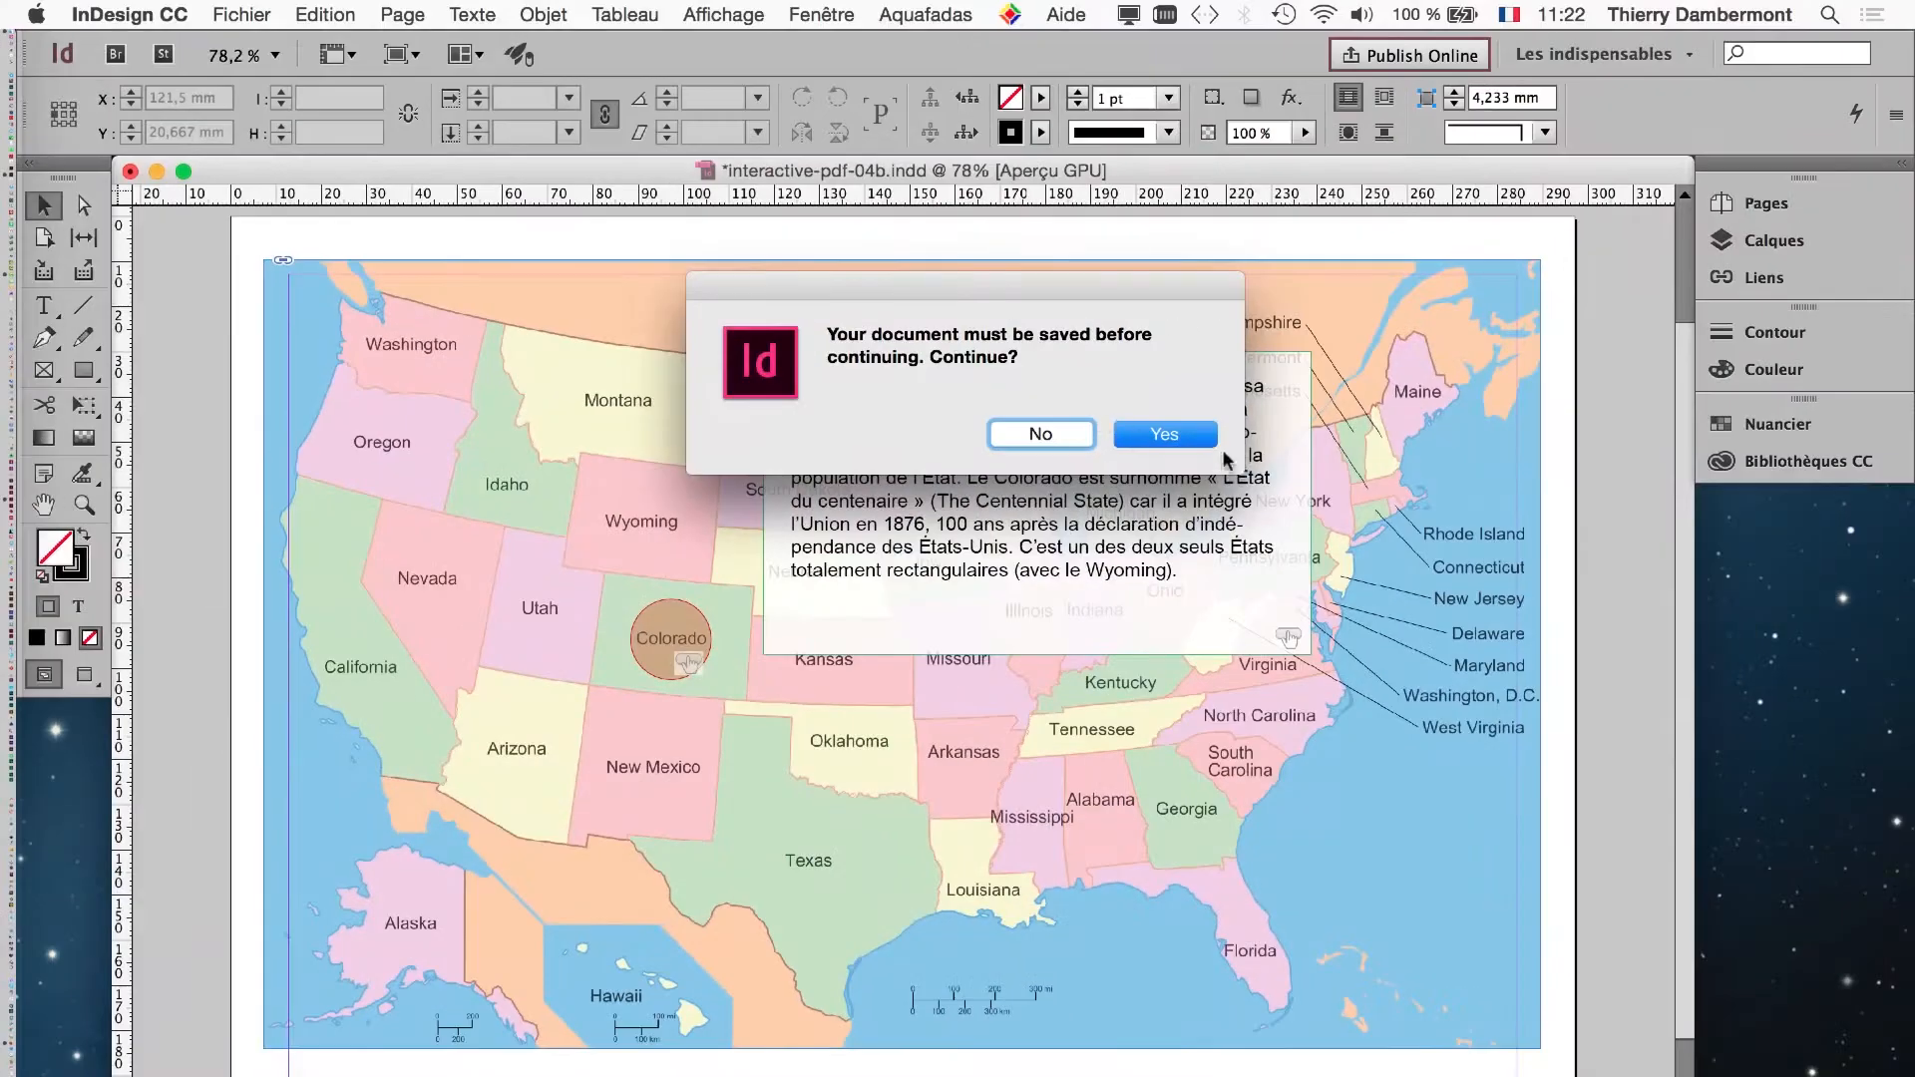
left_click(1188, 434)
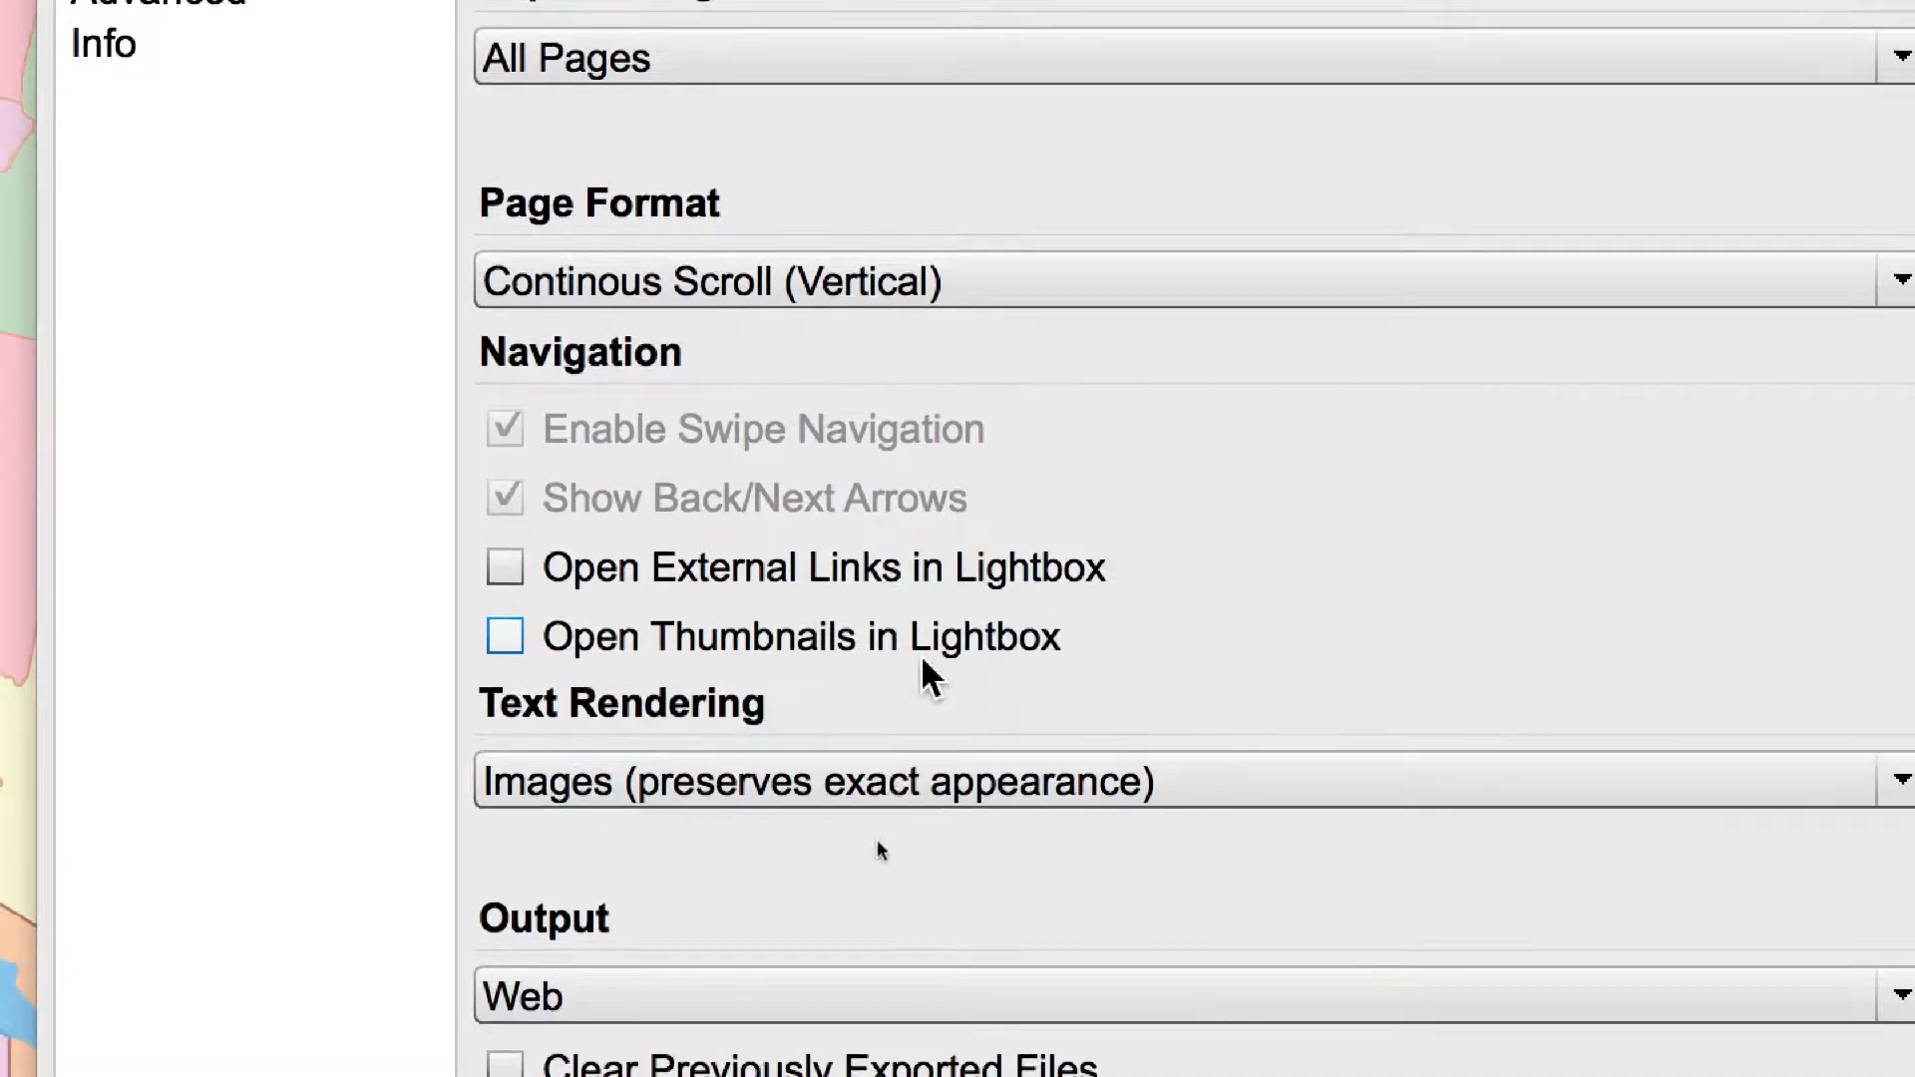
left_click(889, 821)
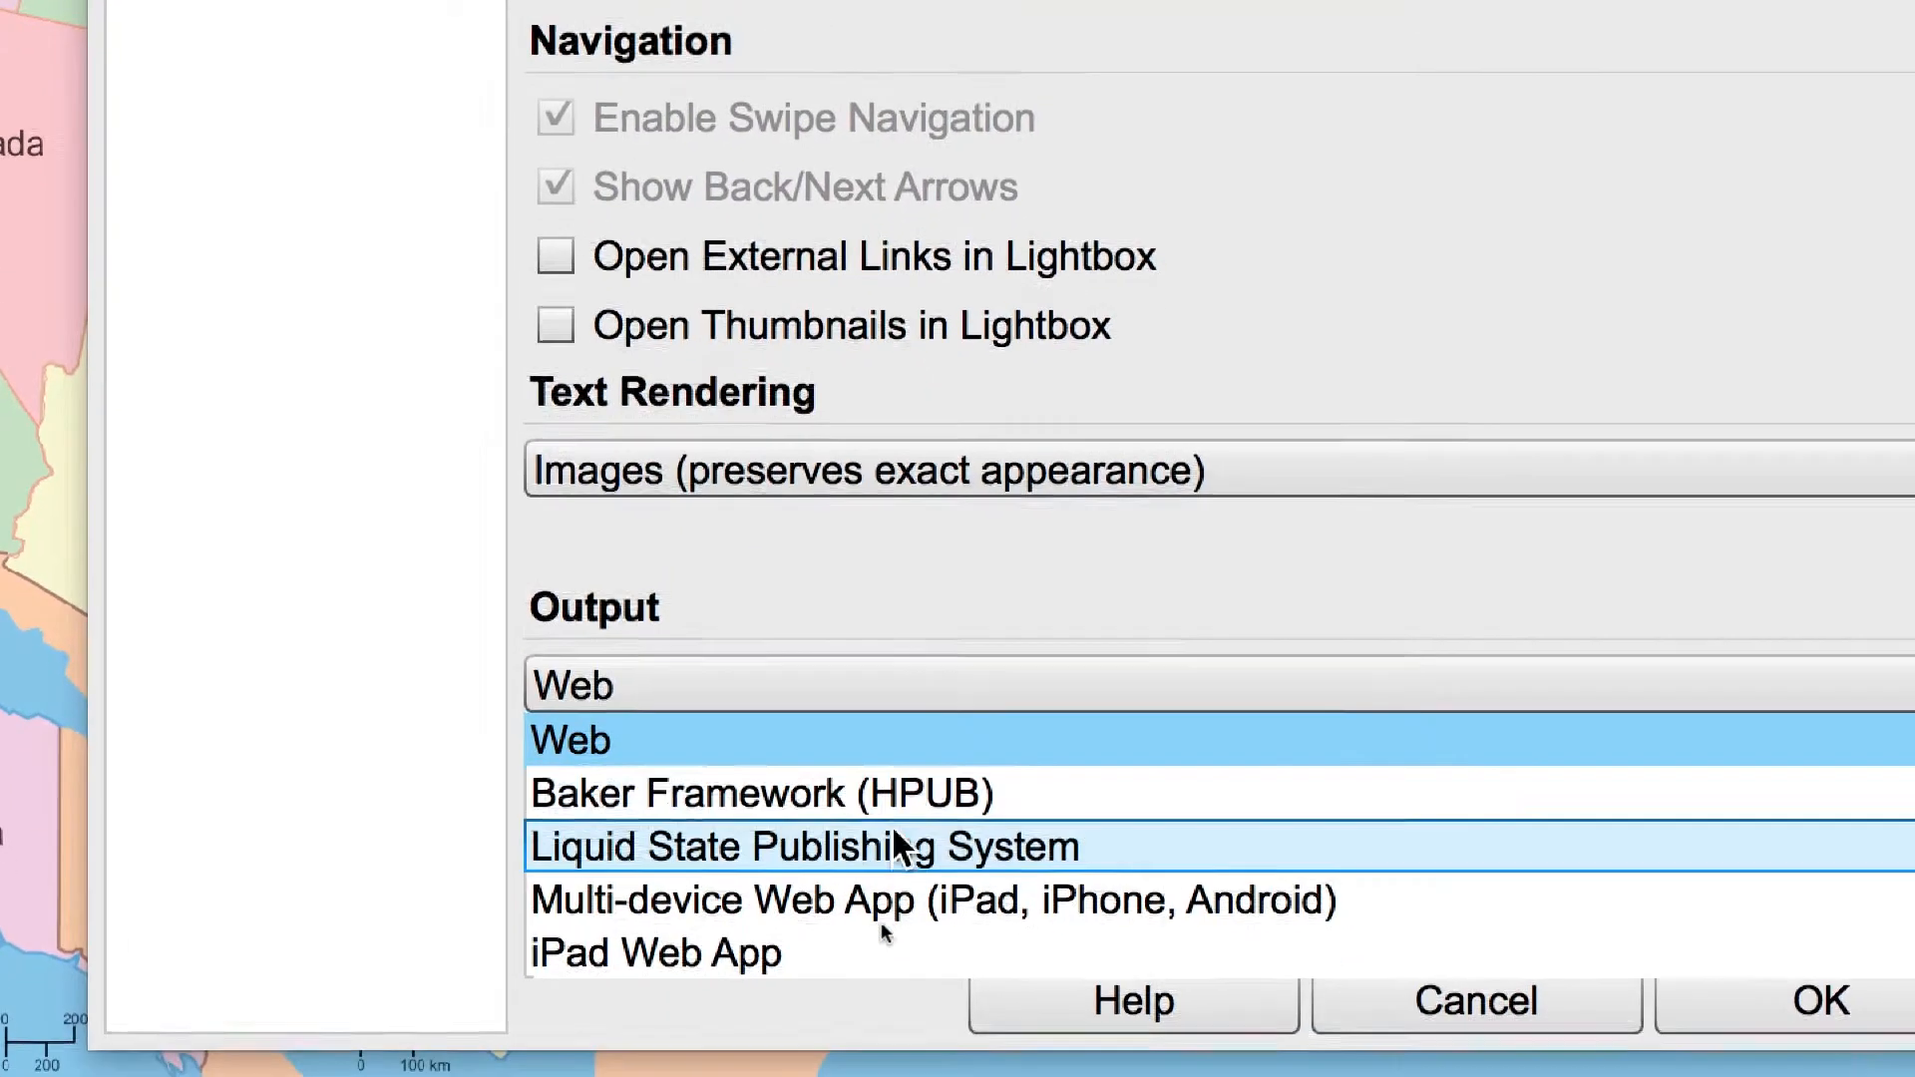
left_click(895, 840)
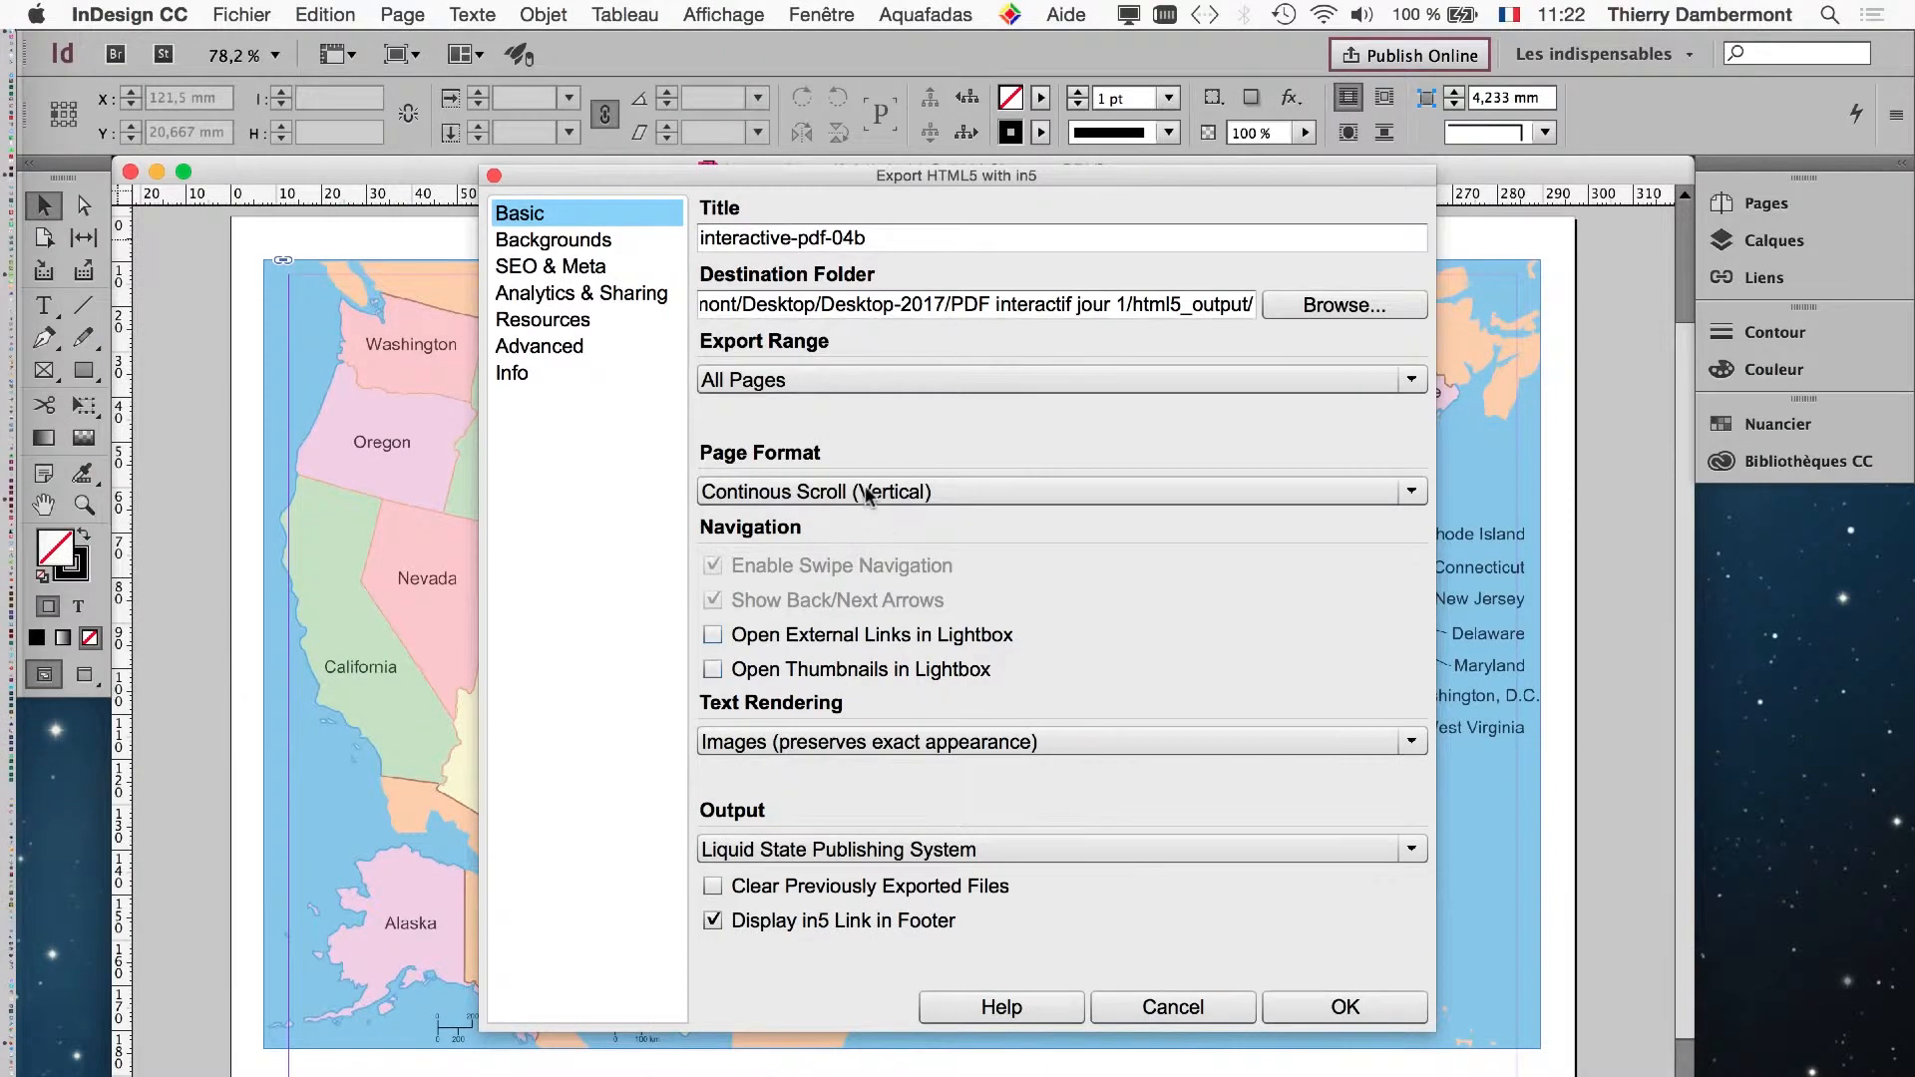
- Examine the in5 page format choices and the Backgrounds, SEO & Meta, Analytics & Sharing, Resources and Advanced export settings
left_click(887, 128)
left_click(865, 492)
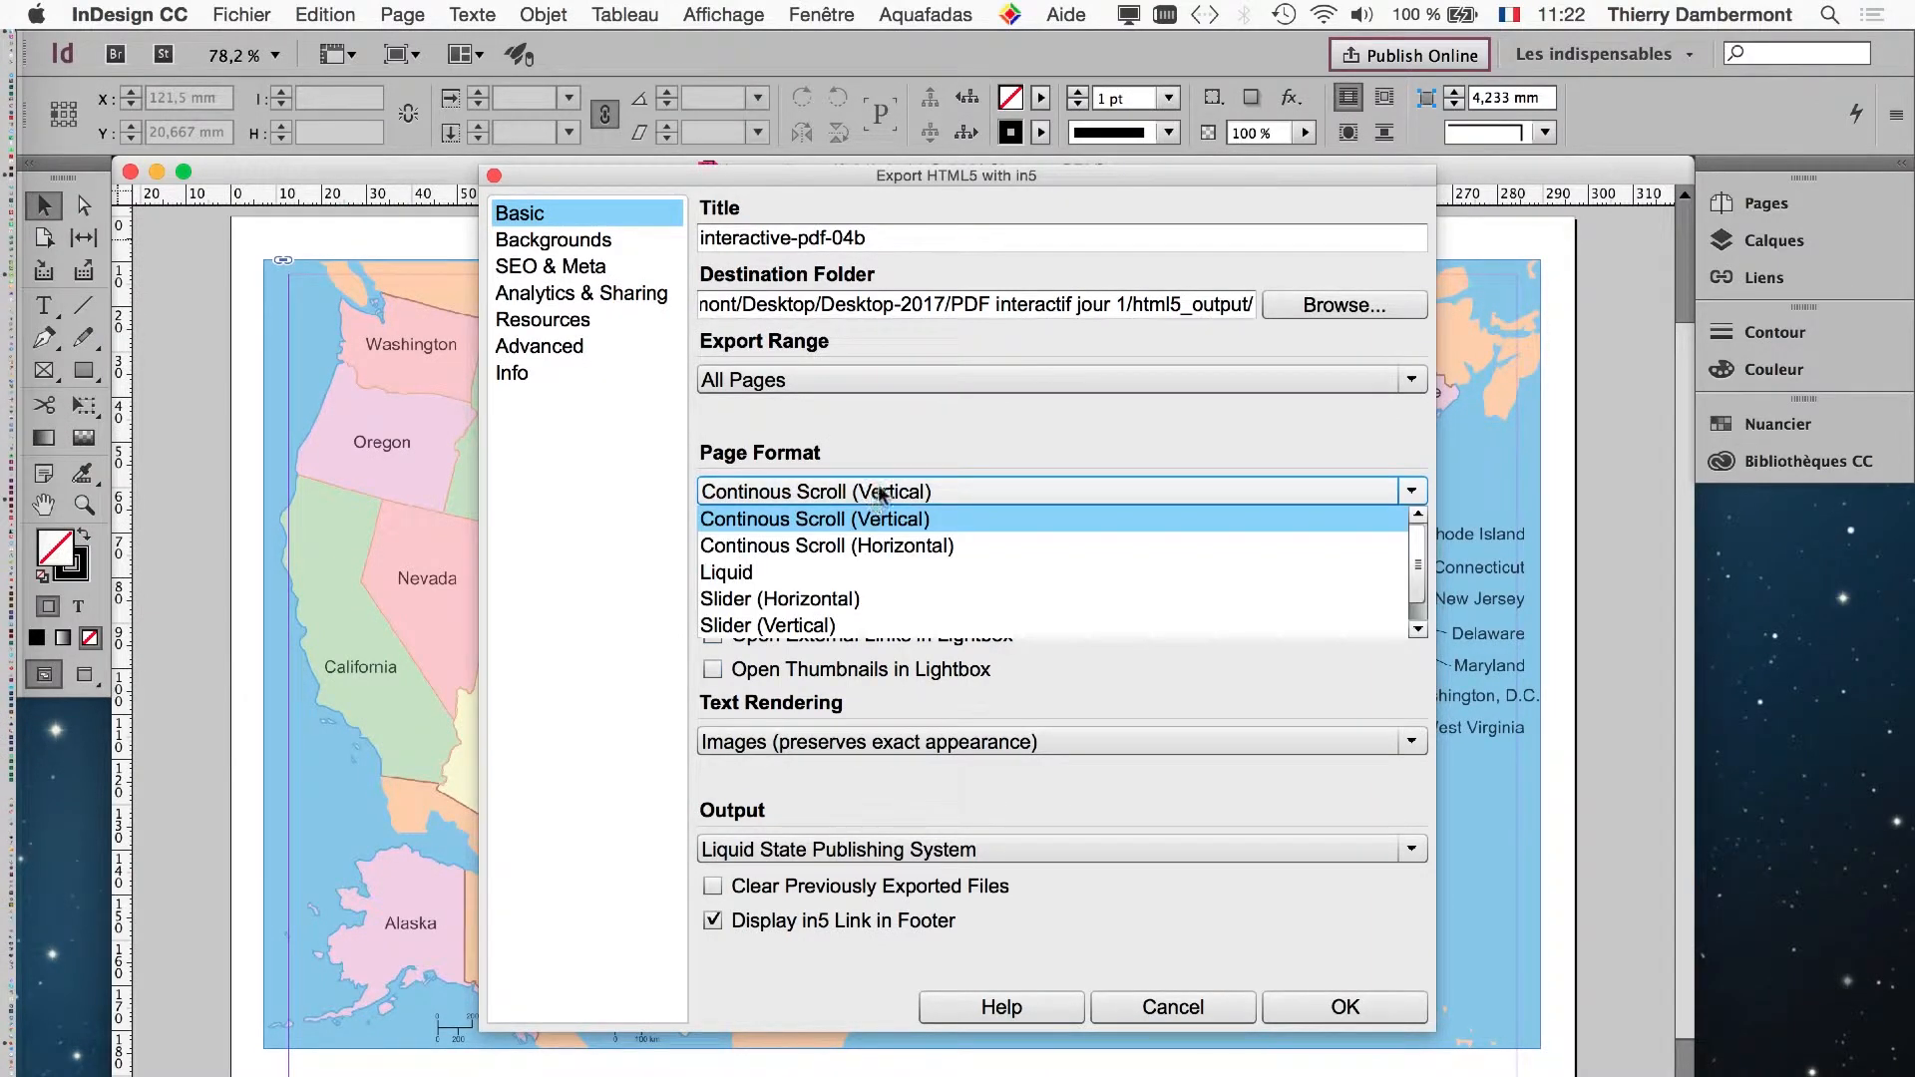
left_click(758, 291)
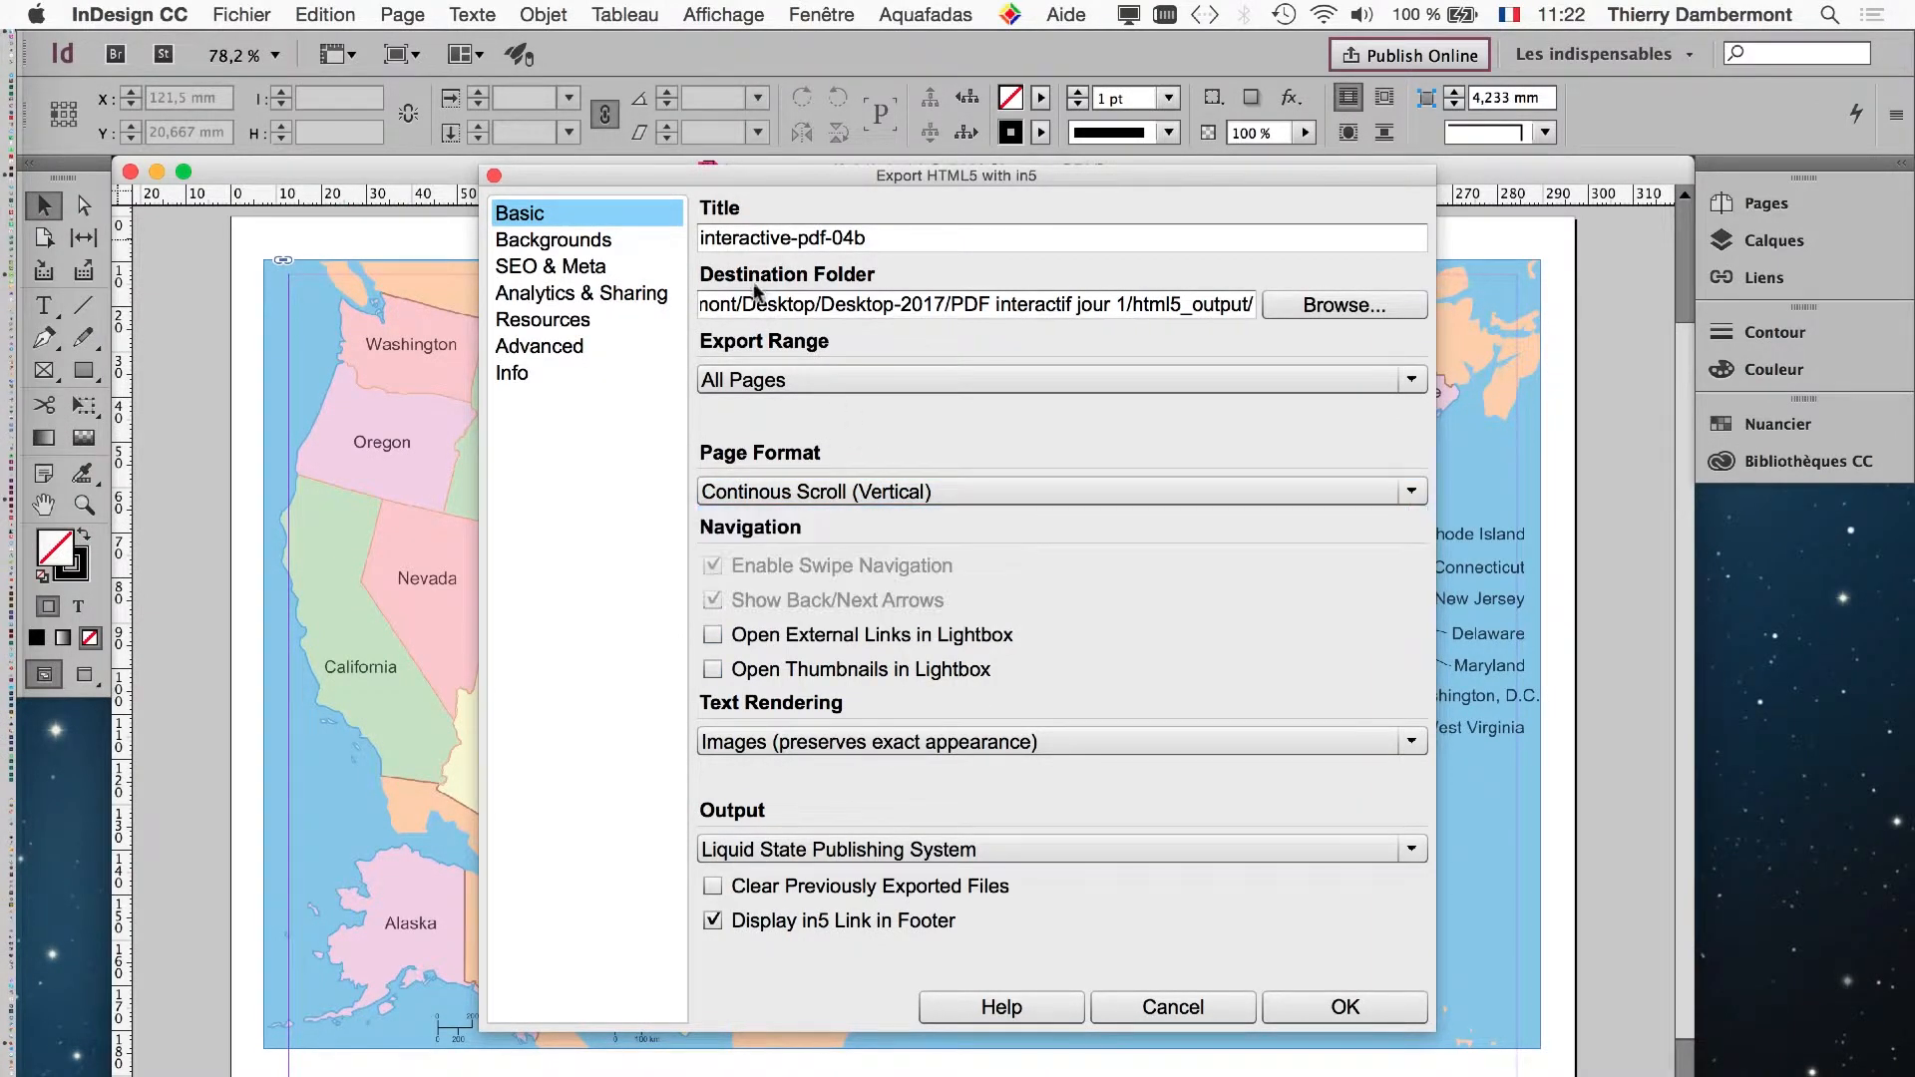
left_click(547, 242)
left_click(551, 267)
left_click(554, 292)
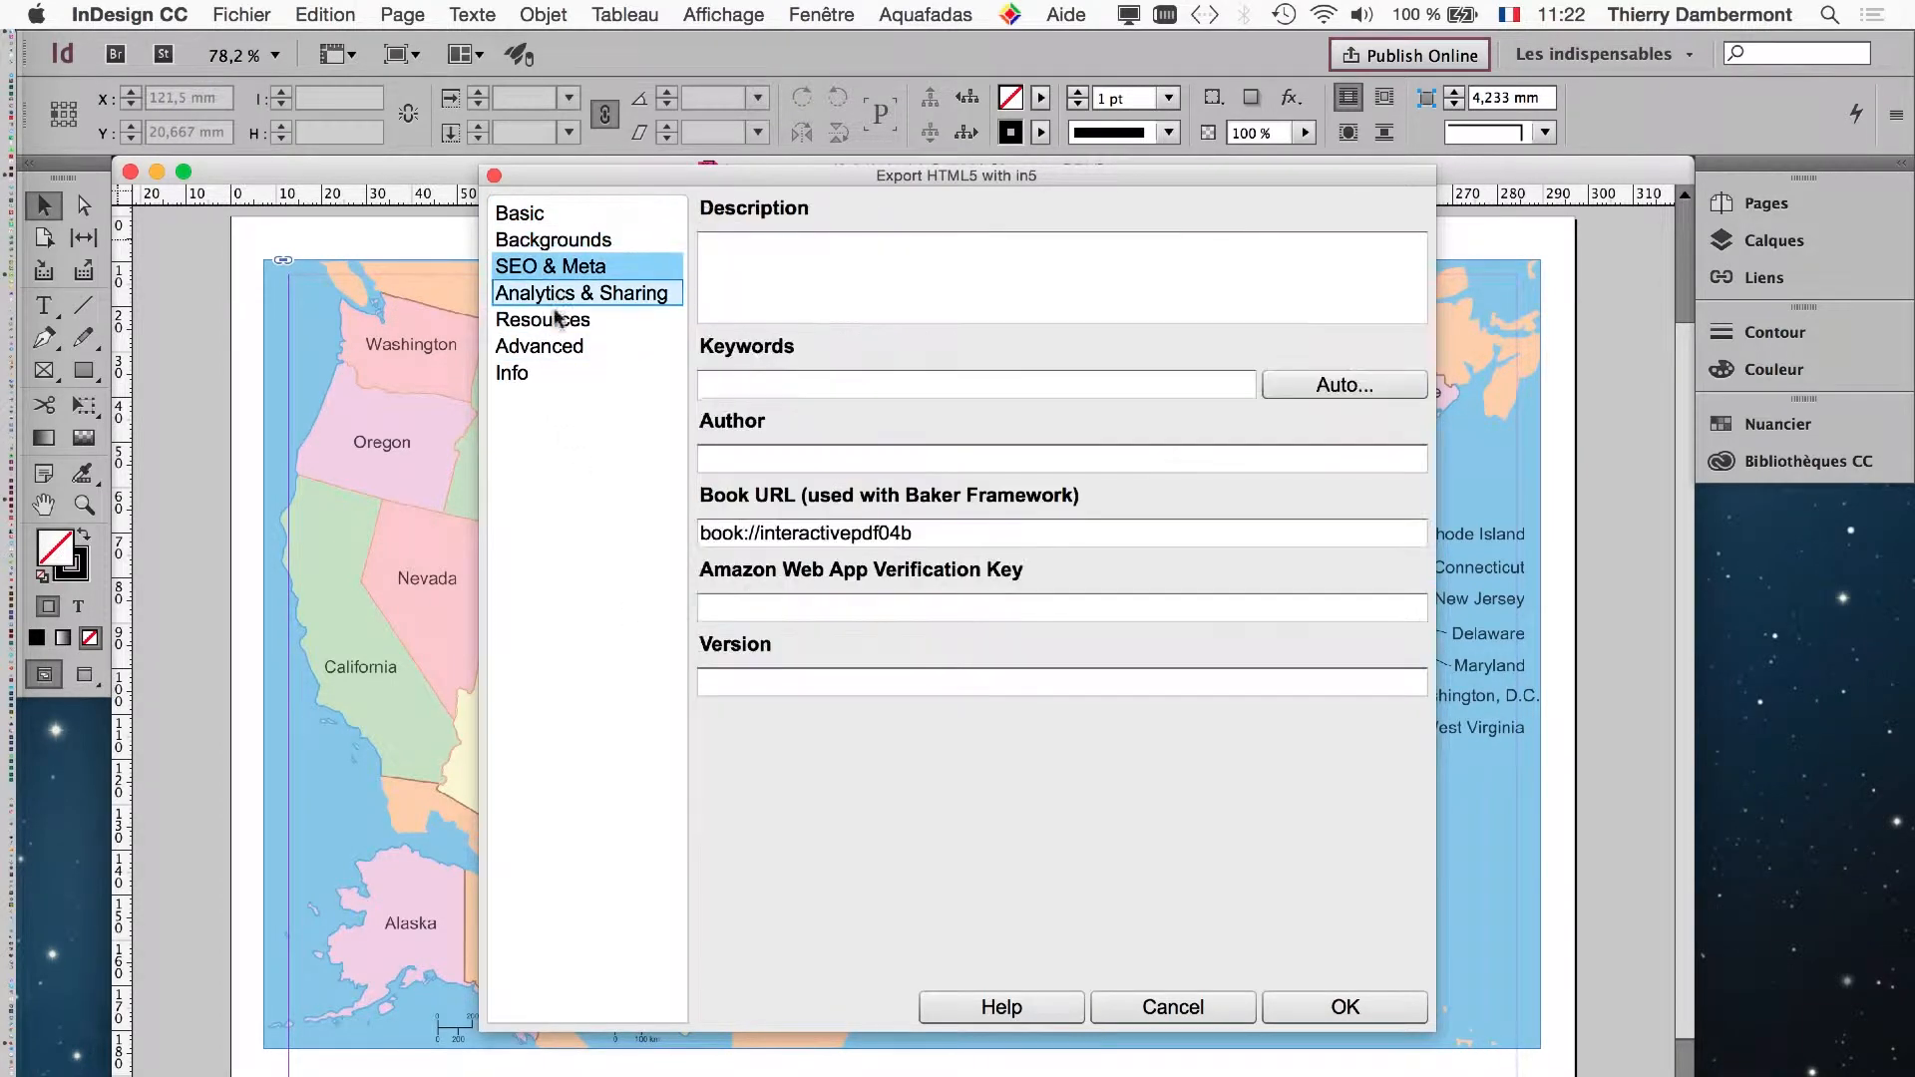
left_click(556, 323)
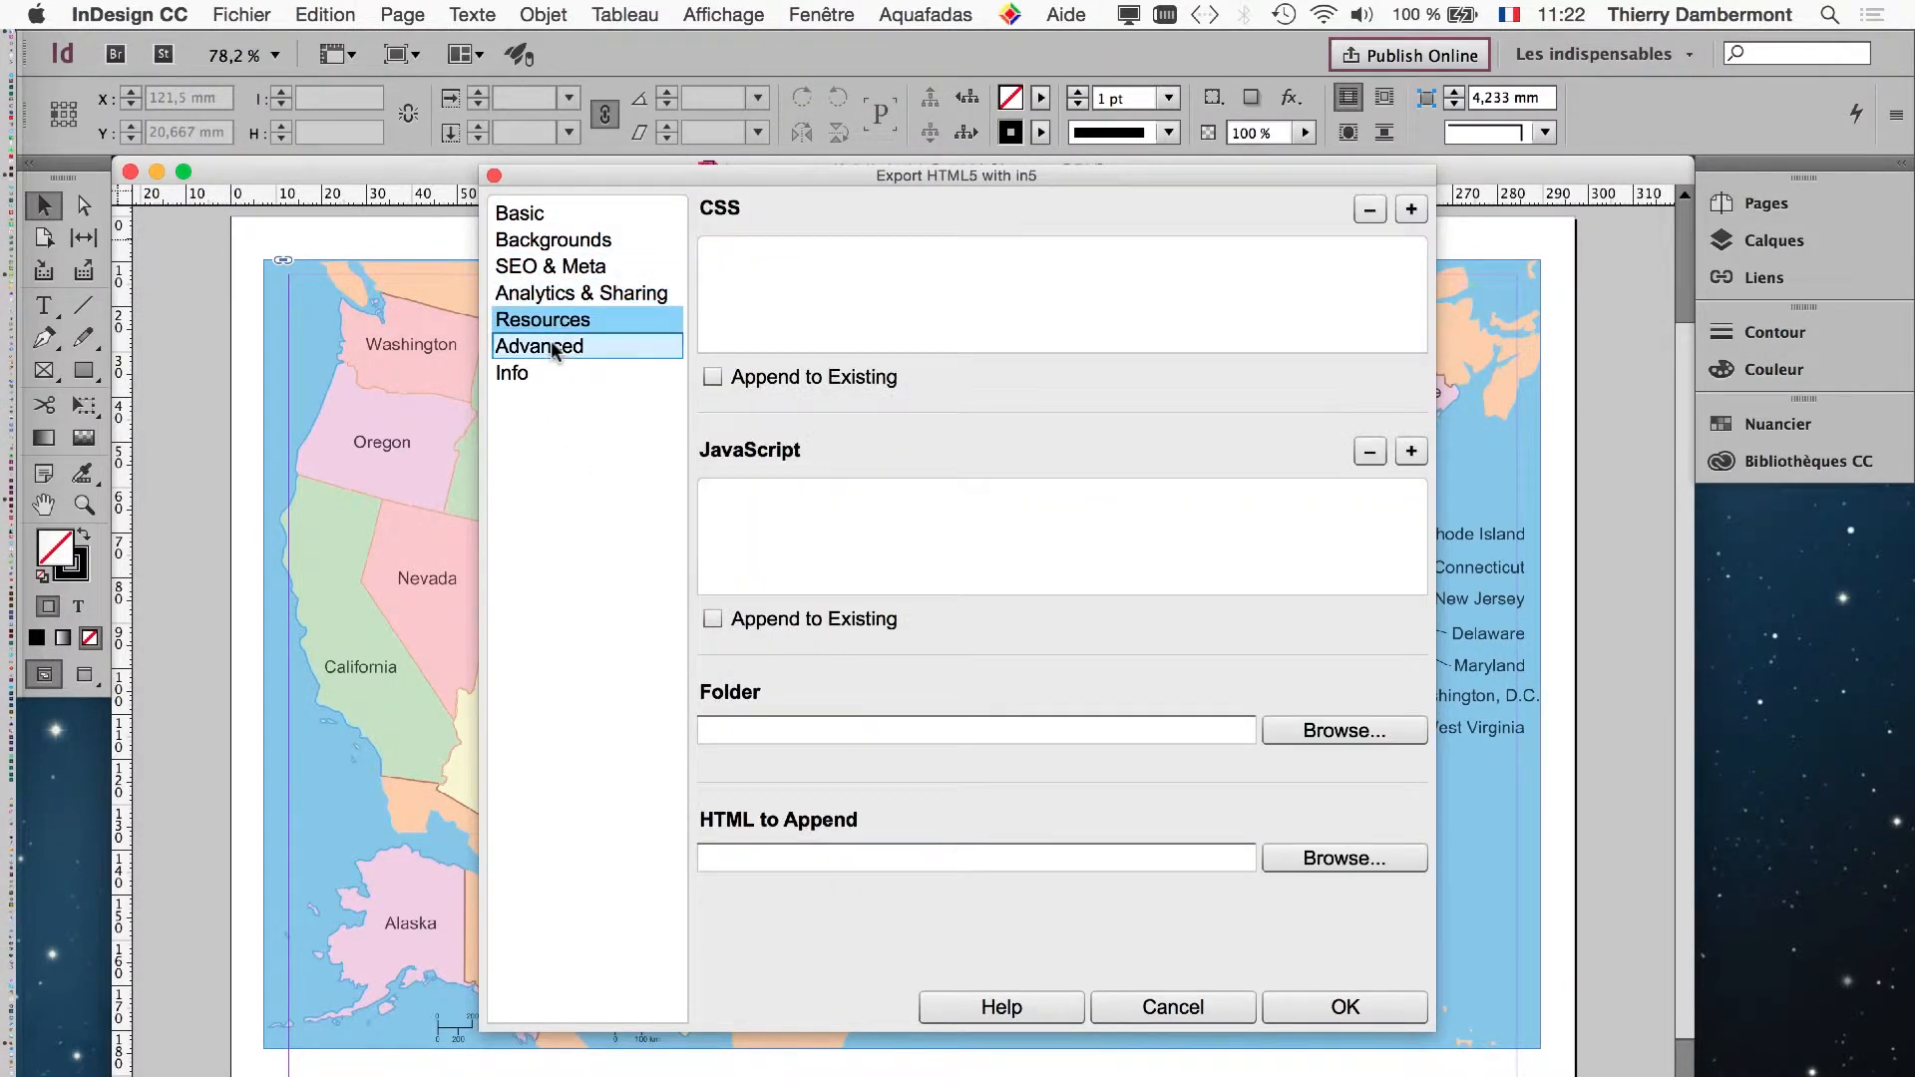
left_click(554, 348)
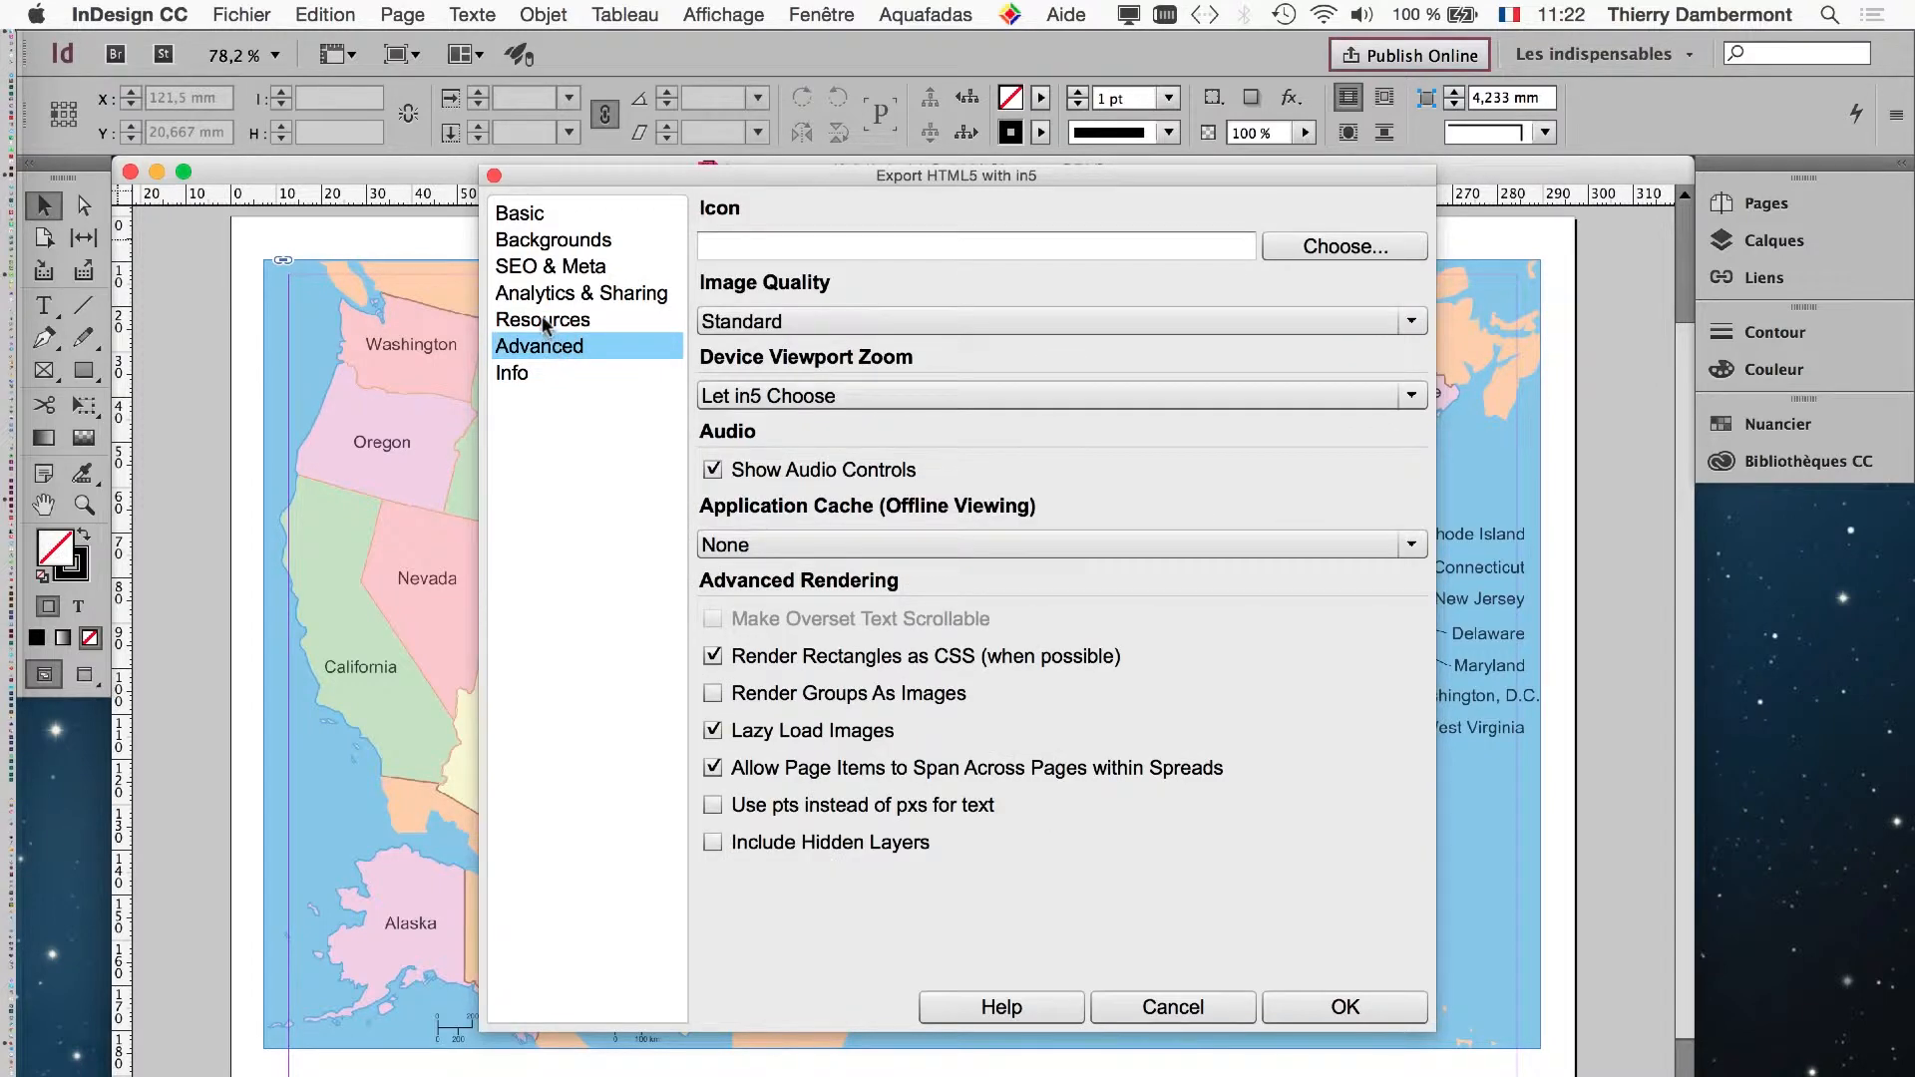
left_click(546, 321)
left_click(549, 293)
left_click(547, 267)
left_click(538, 244)
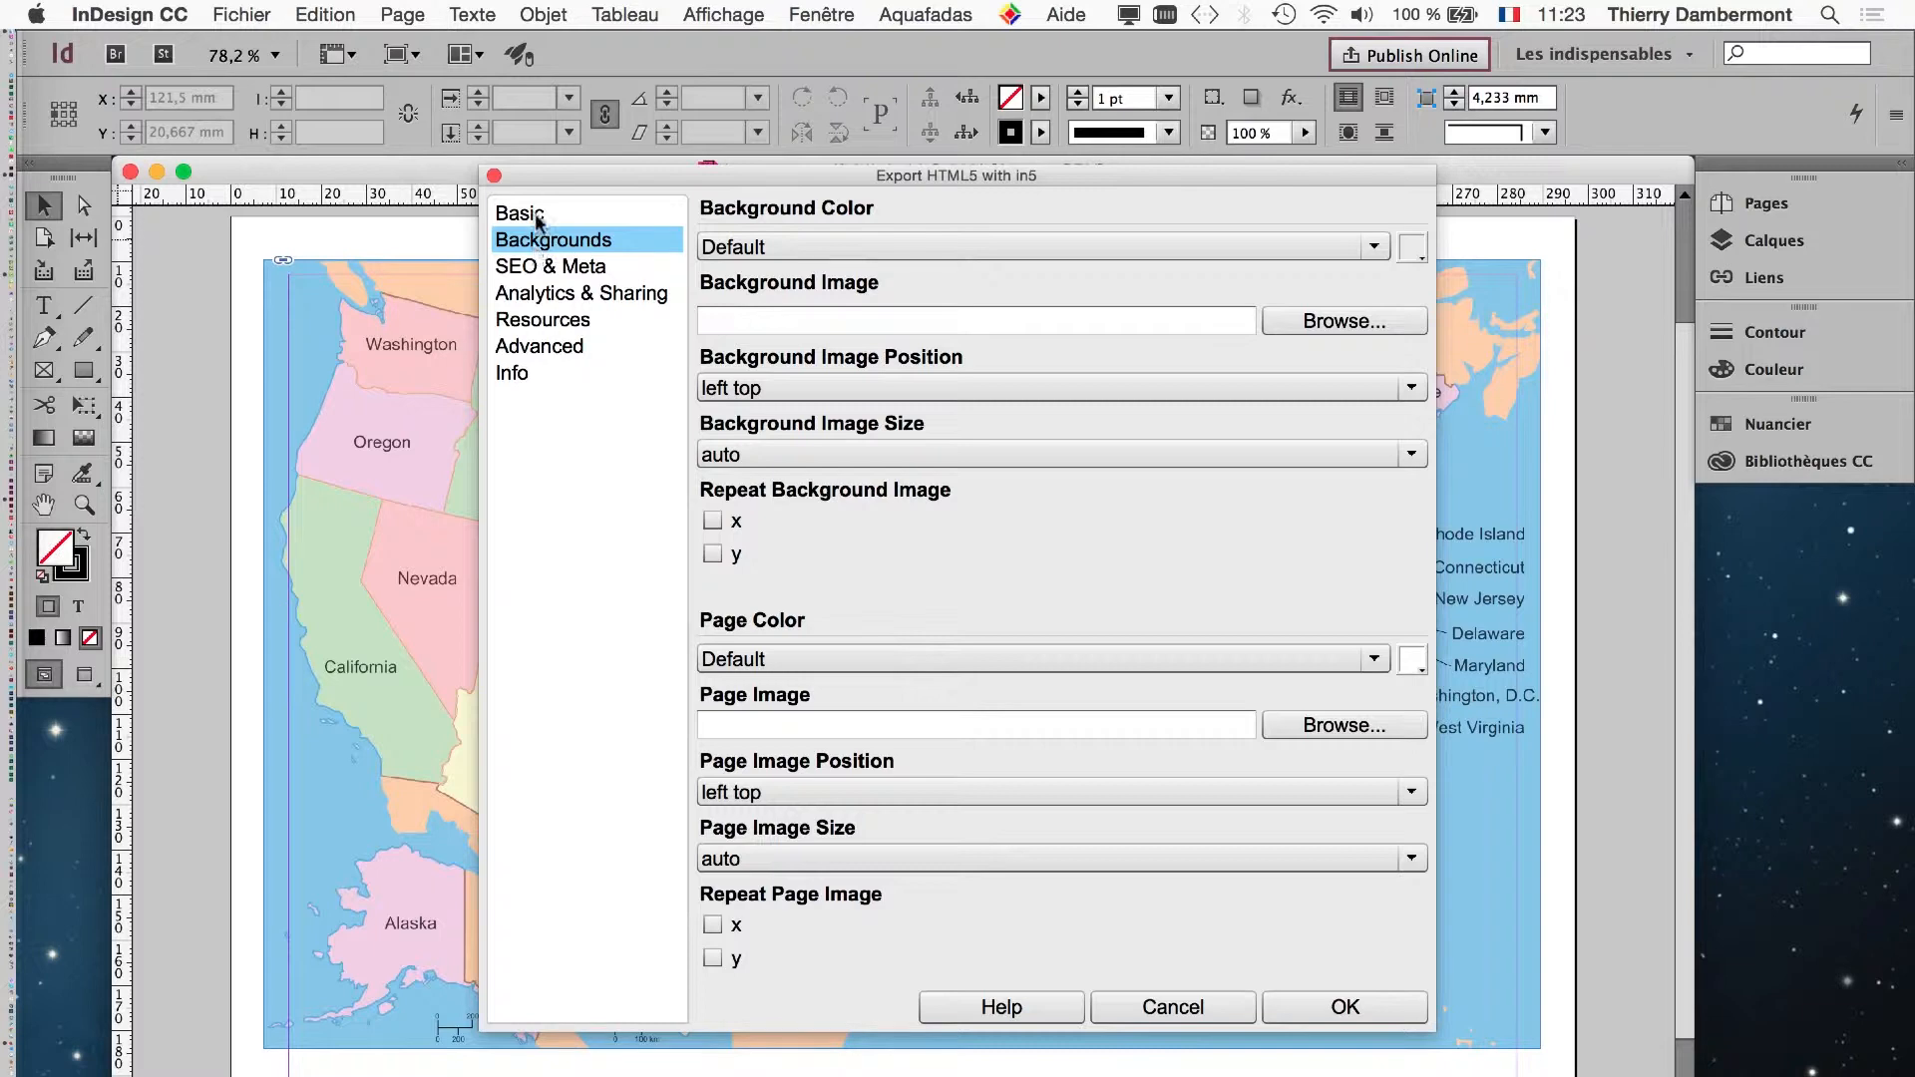
left_click(538, 215)
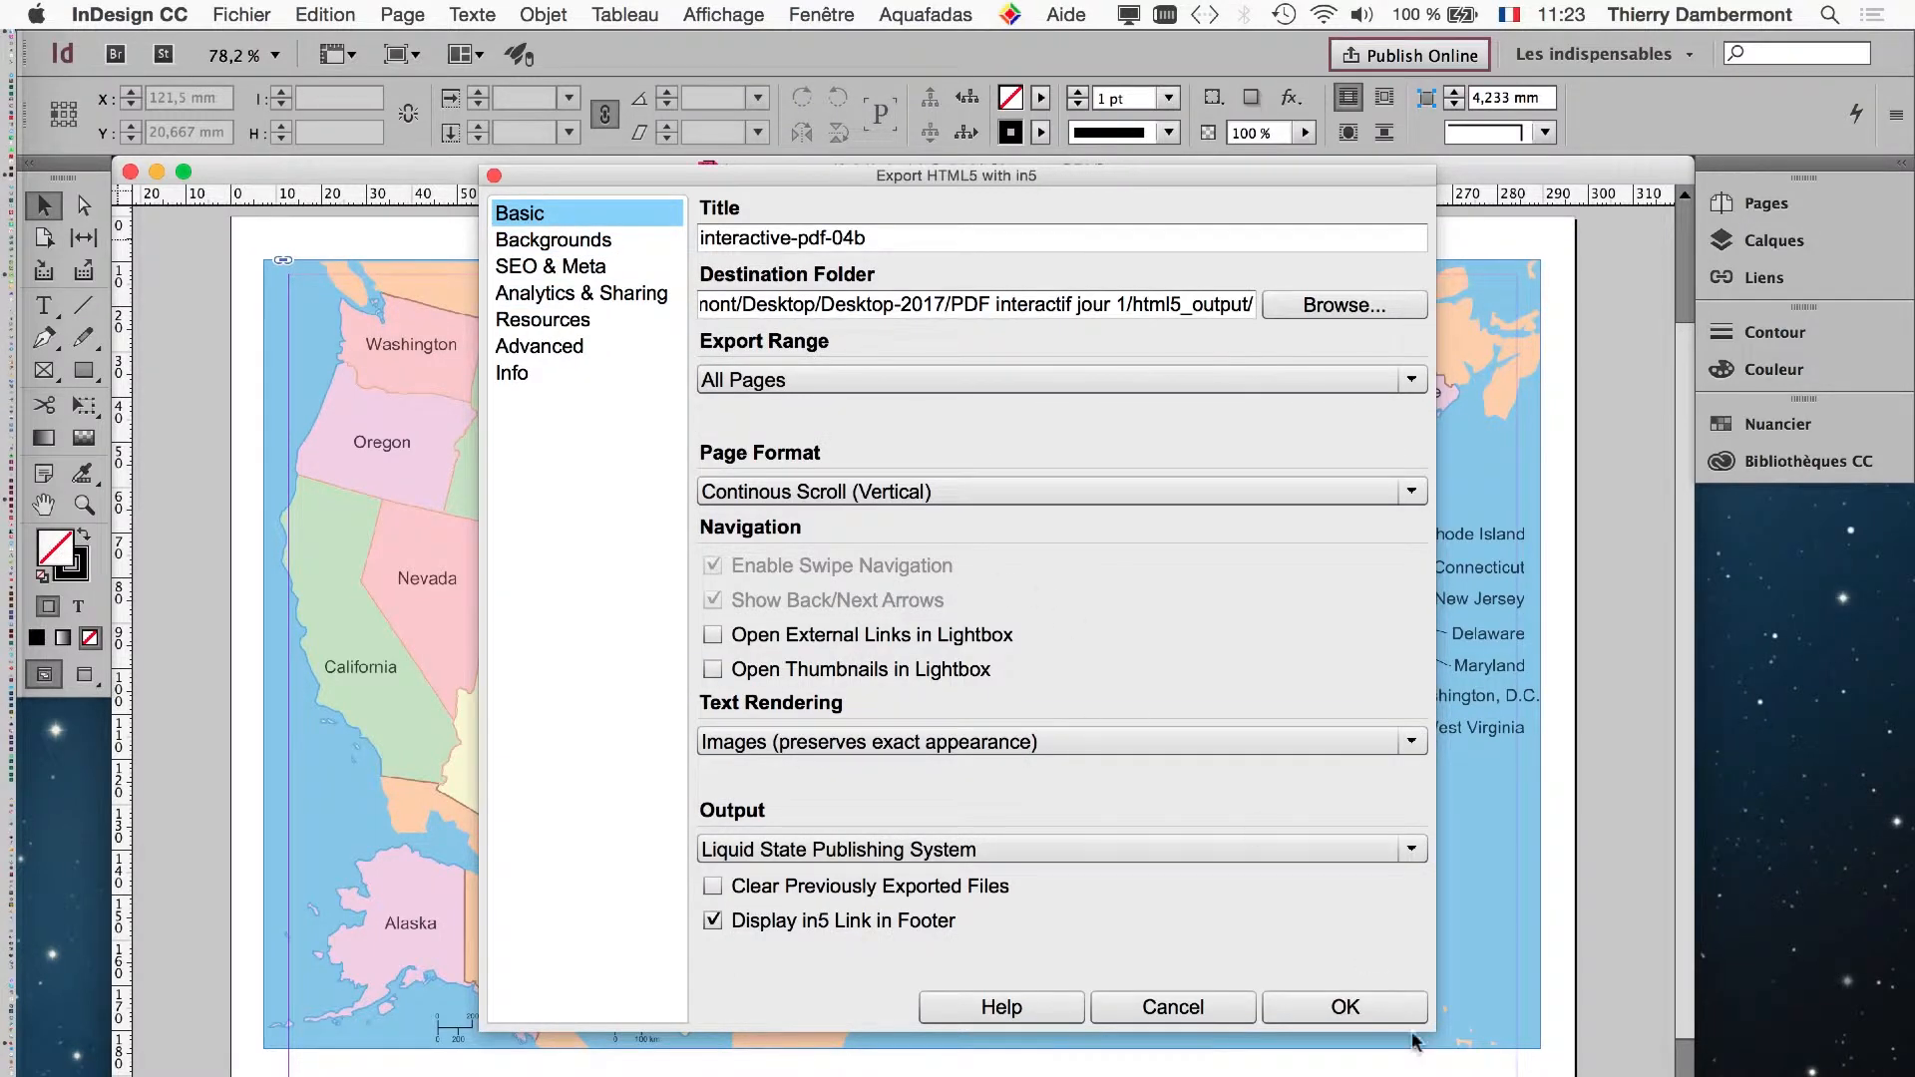
- Export the document to HTML5 without modifying its RGB colour settings, and open the result in the default browser
left_click(1347, 1008)
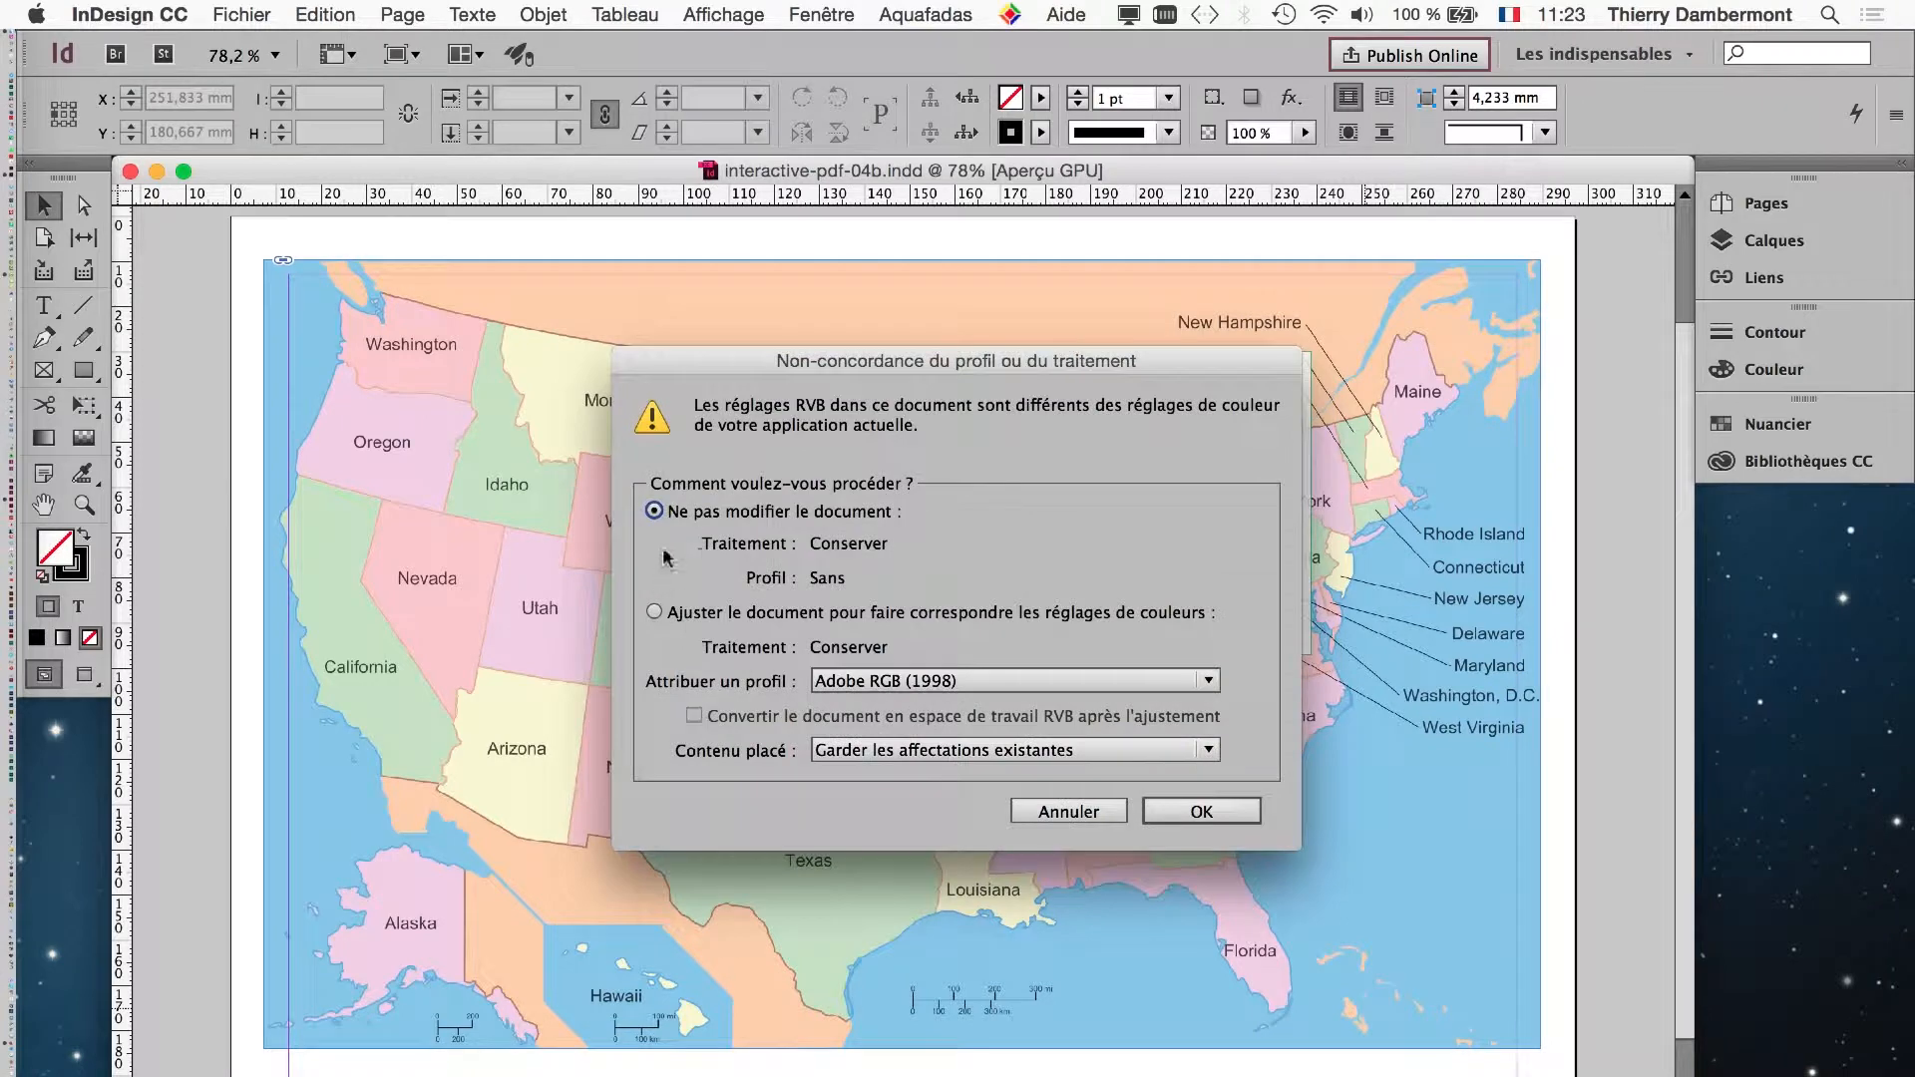
left_click(1200, 810)
left_click(1200, 812)
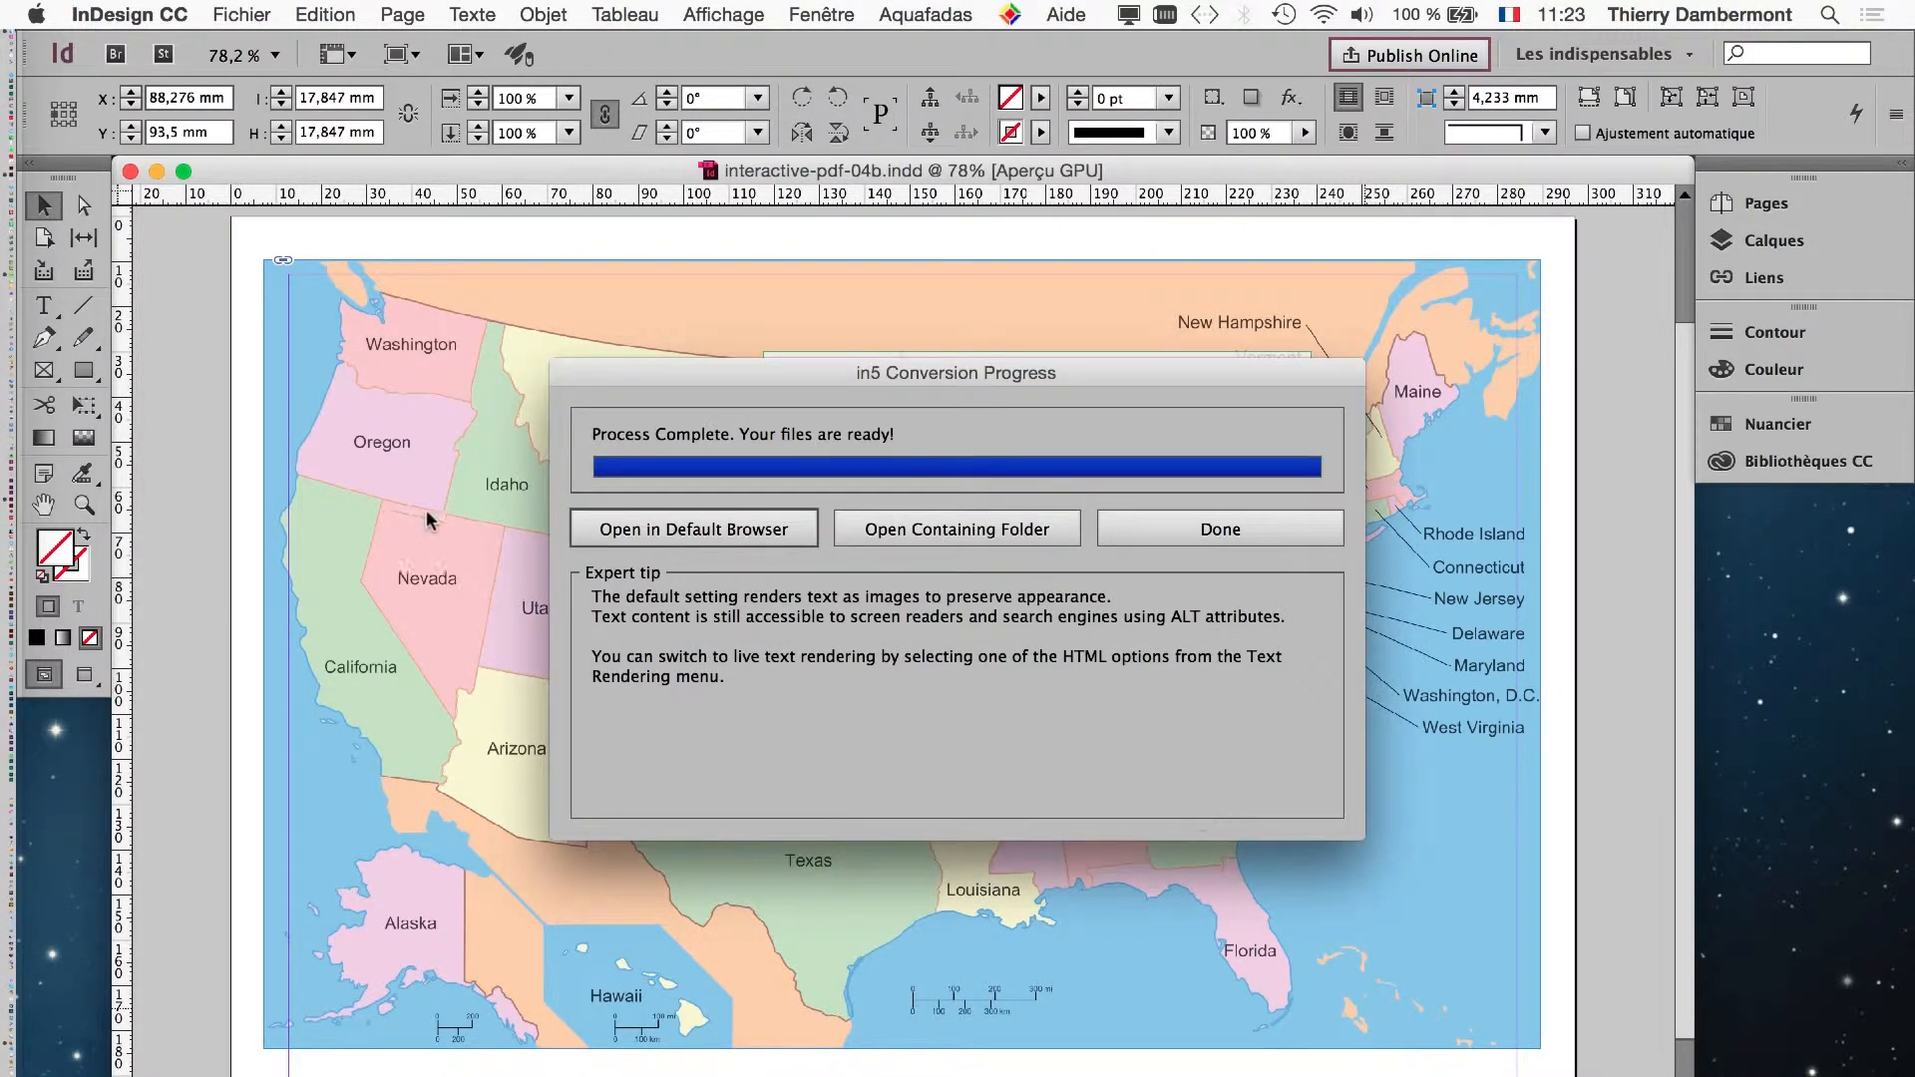
left_click(687, 533)
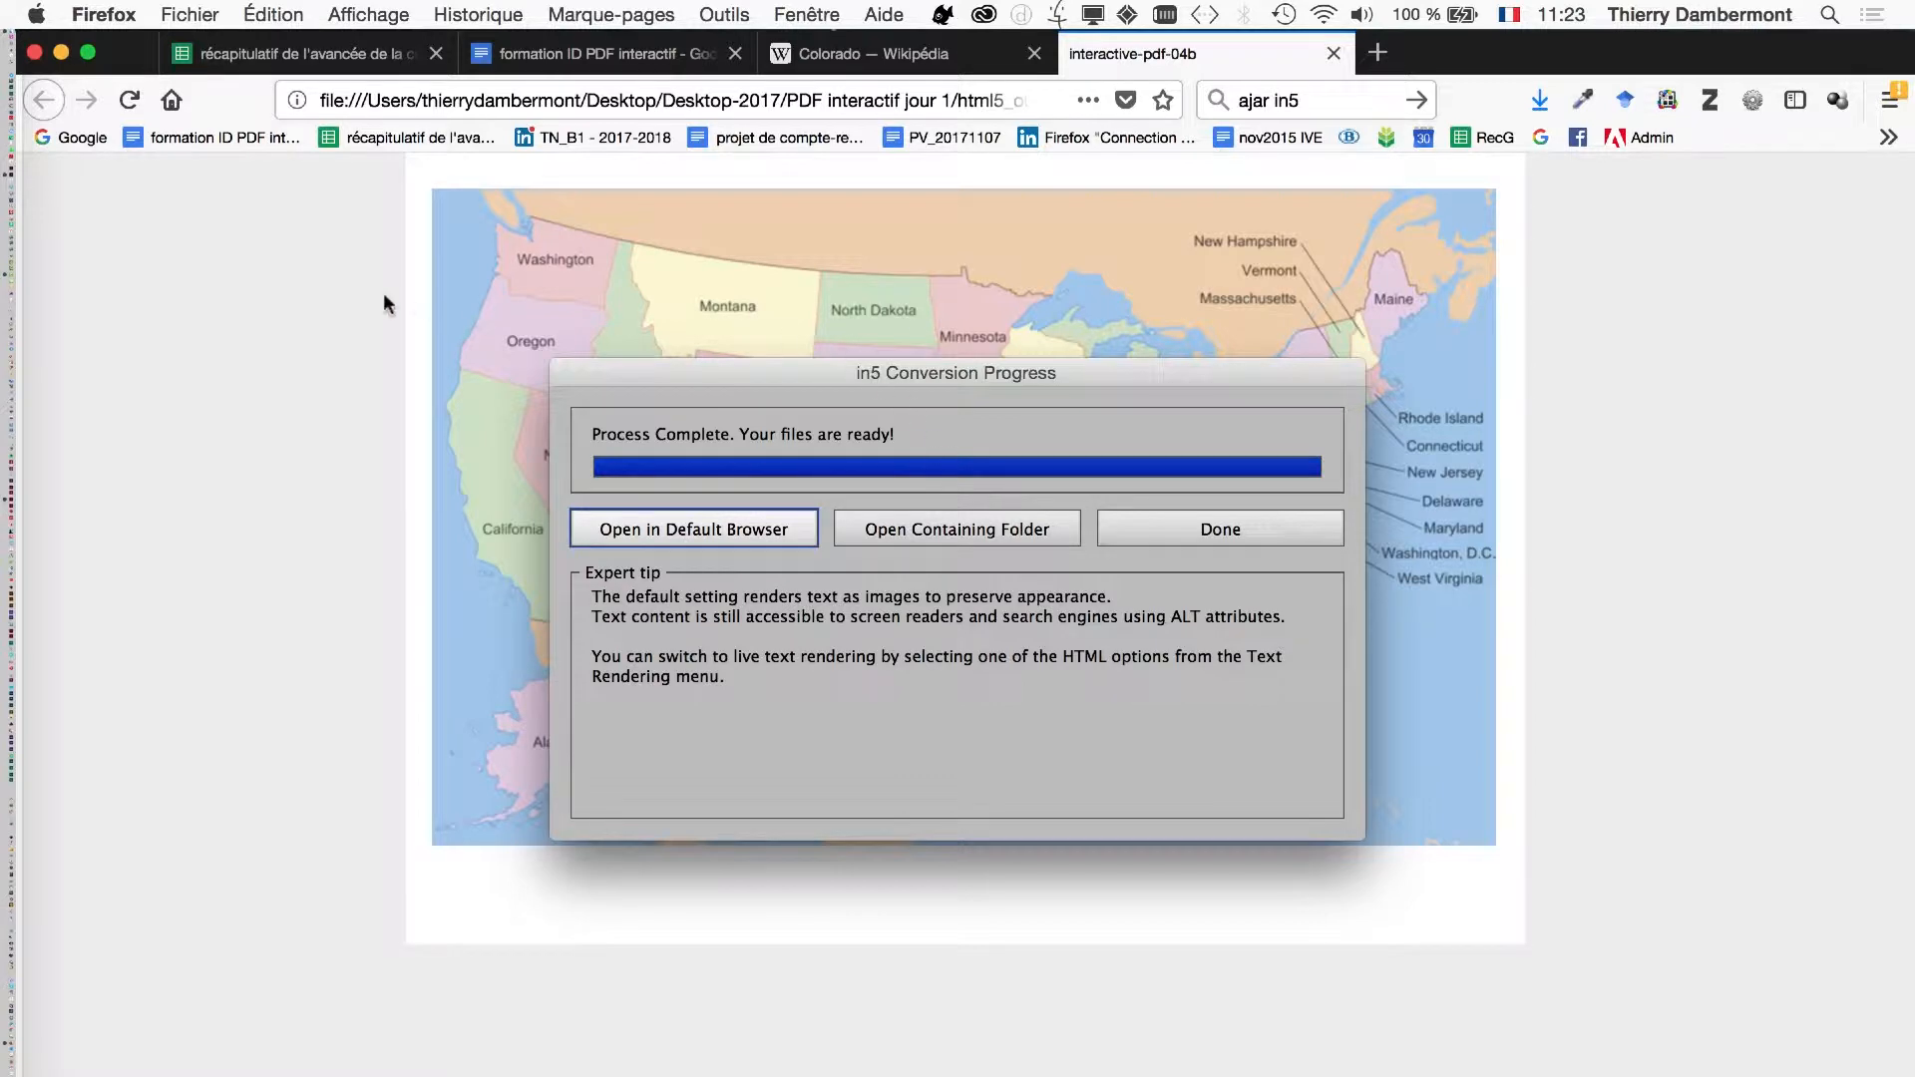
left_click(1242, 530)
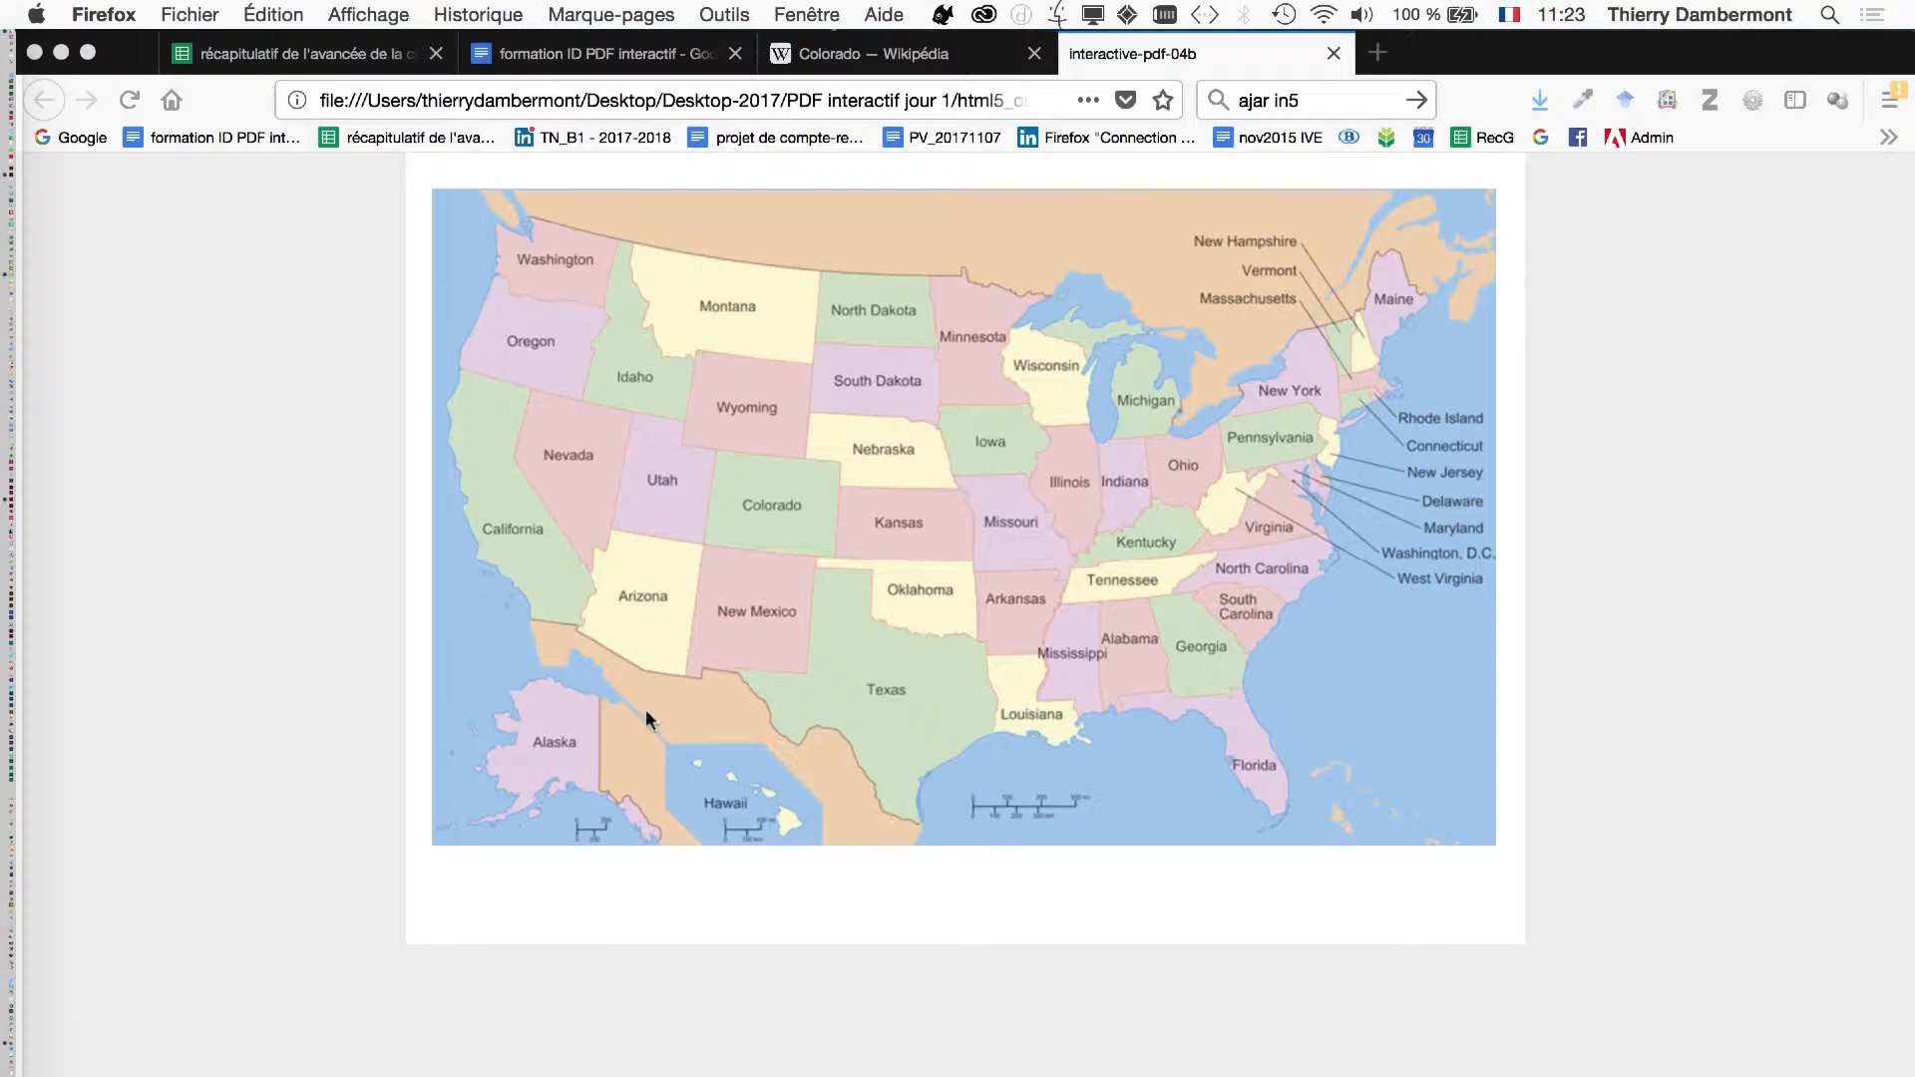
- Test the round Colorado button on the exported HTML5 page by showing and hiding its description text
left_click(779, 513)
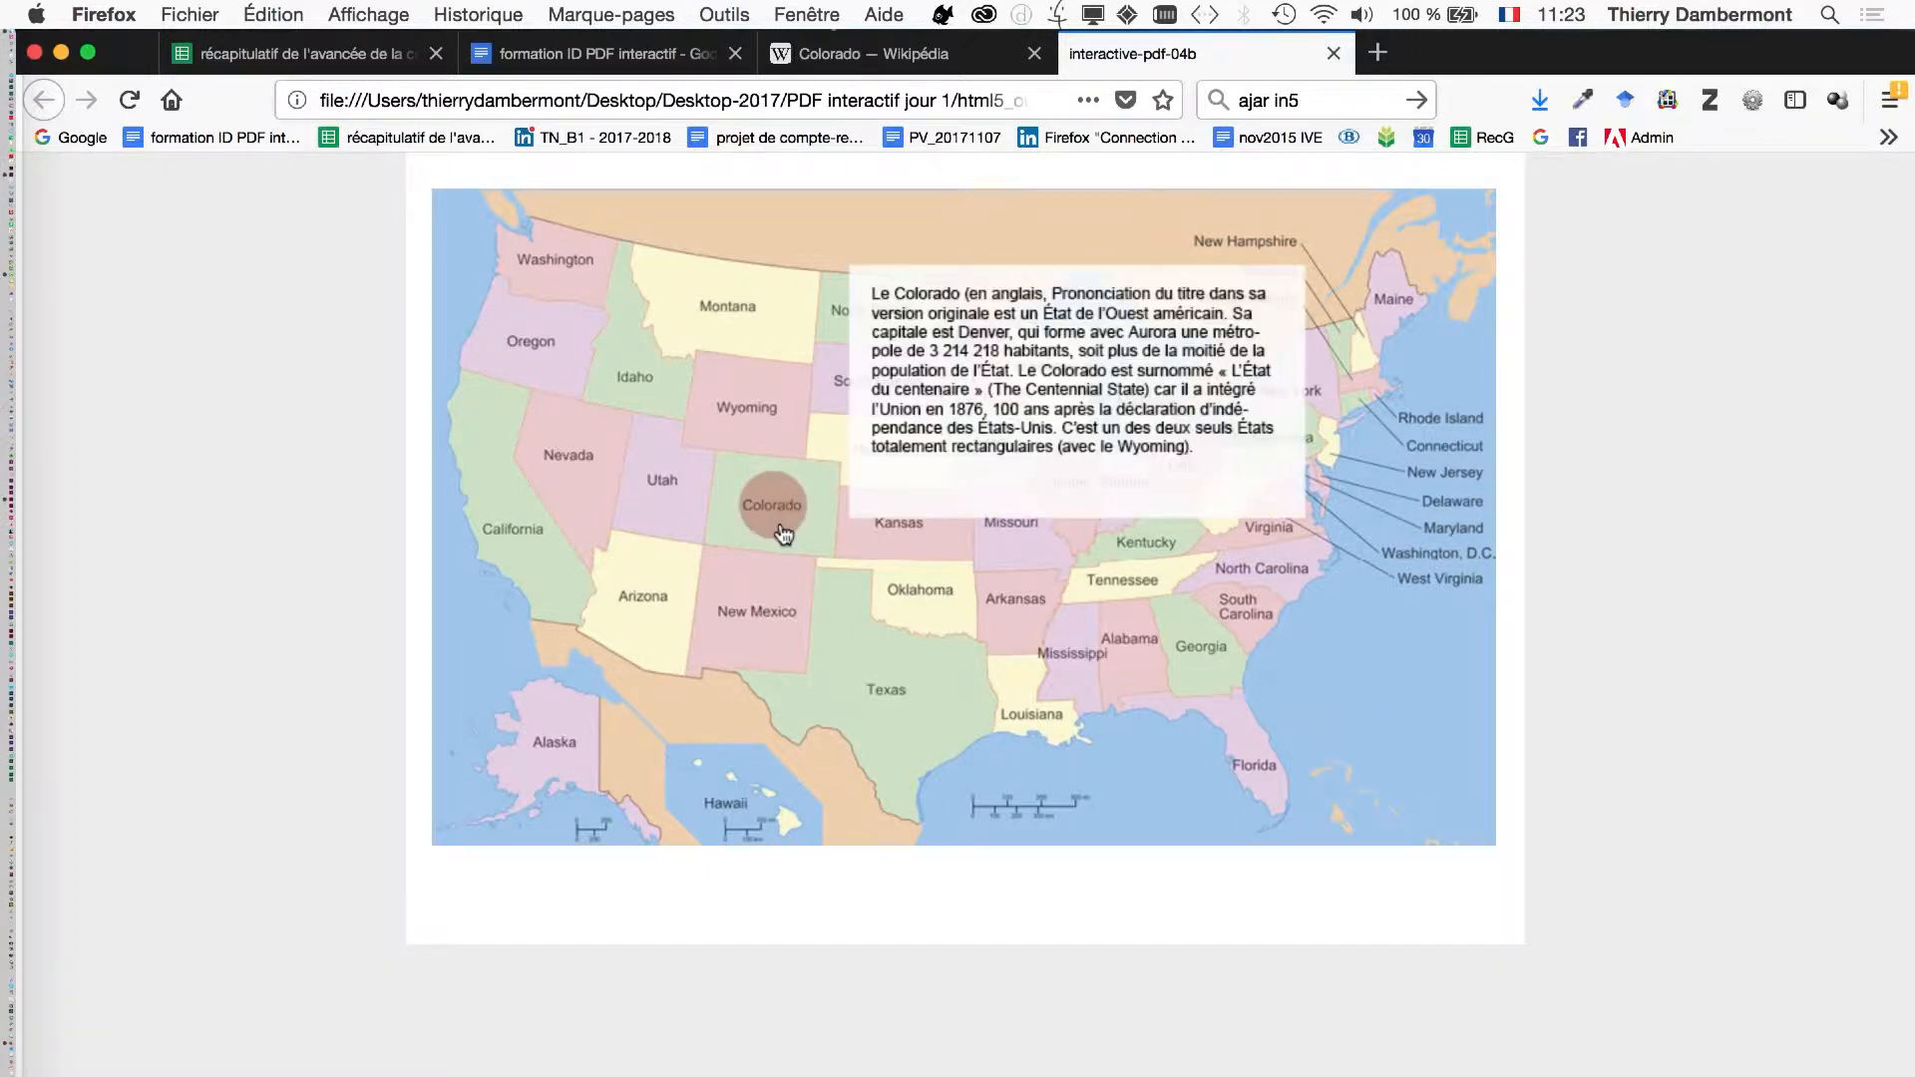
left_click(779, 505)
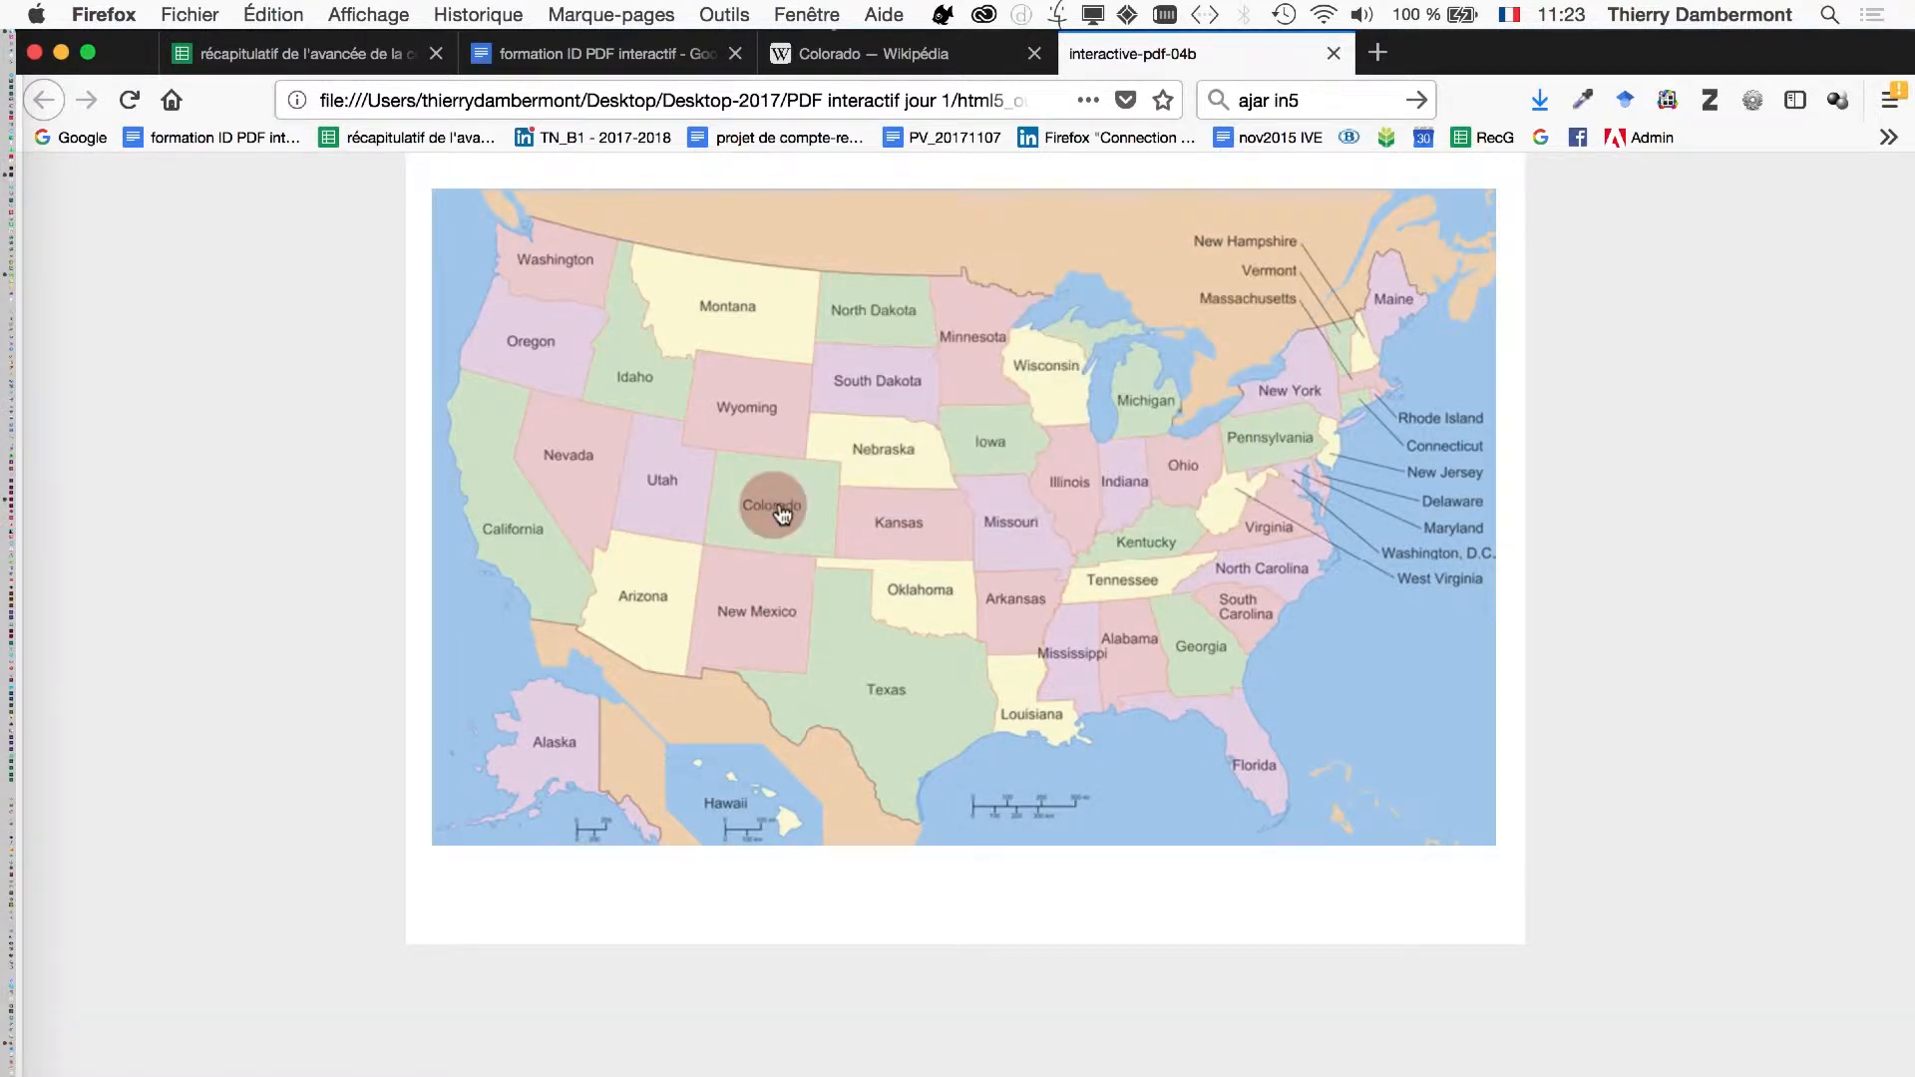
left_click(783, 515)
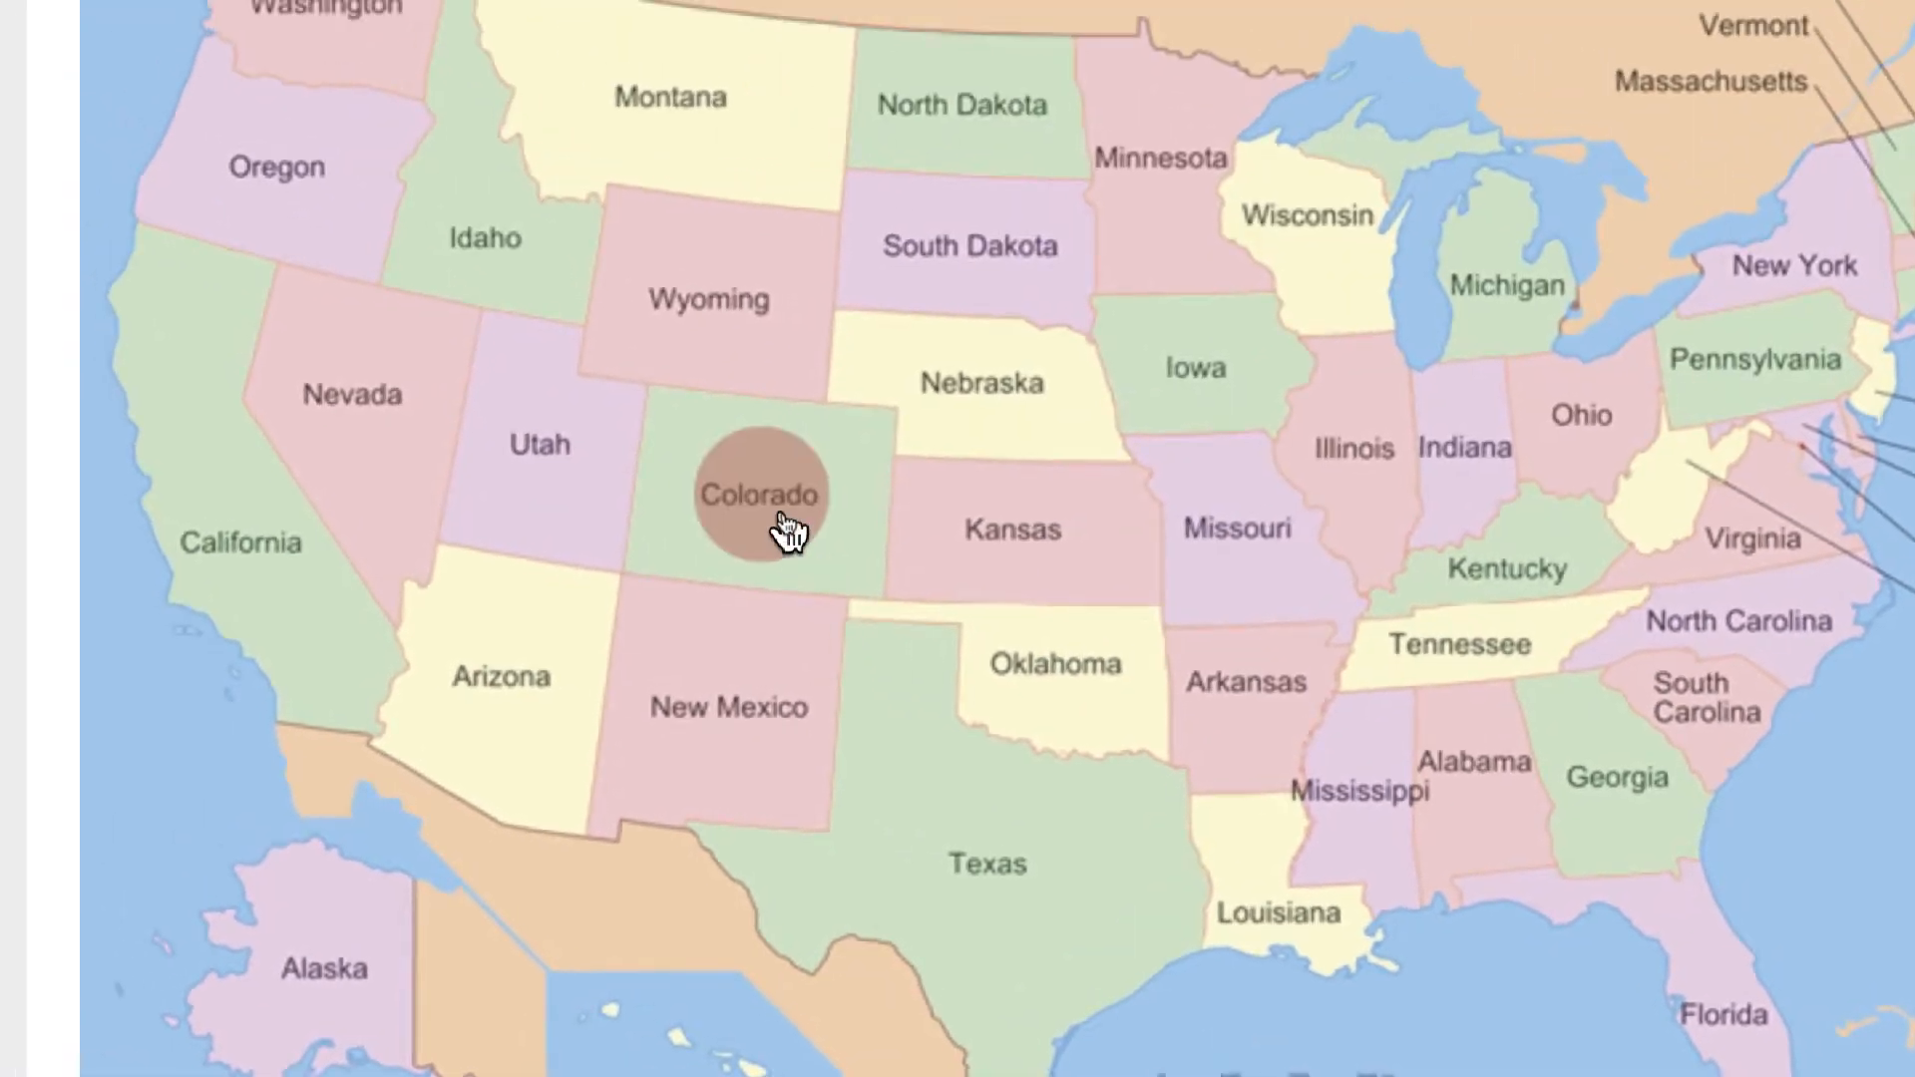
left_click(780, 507)
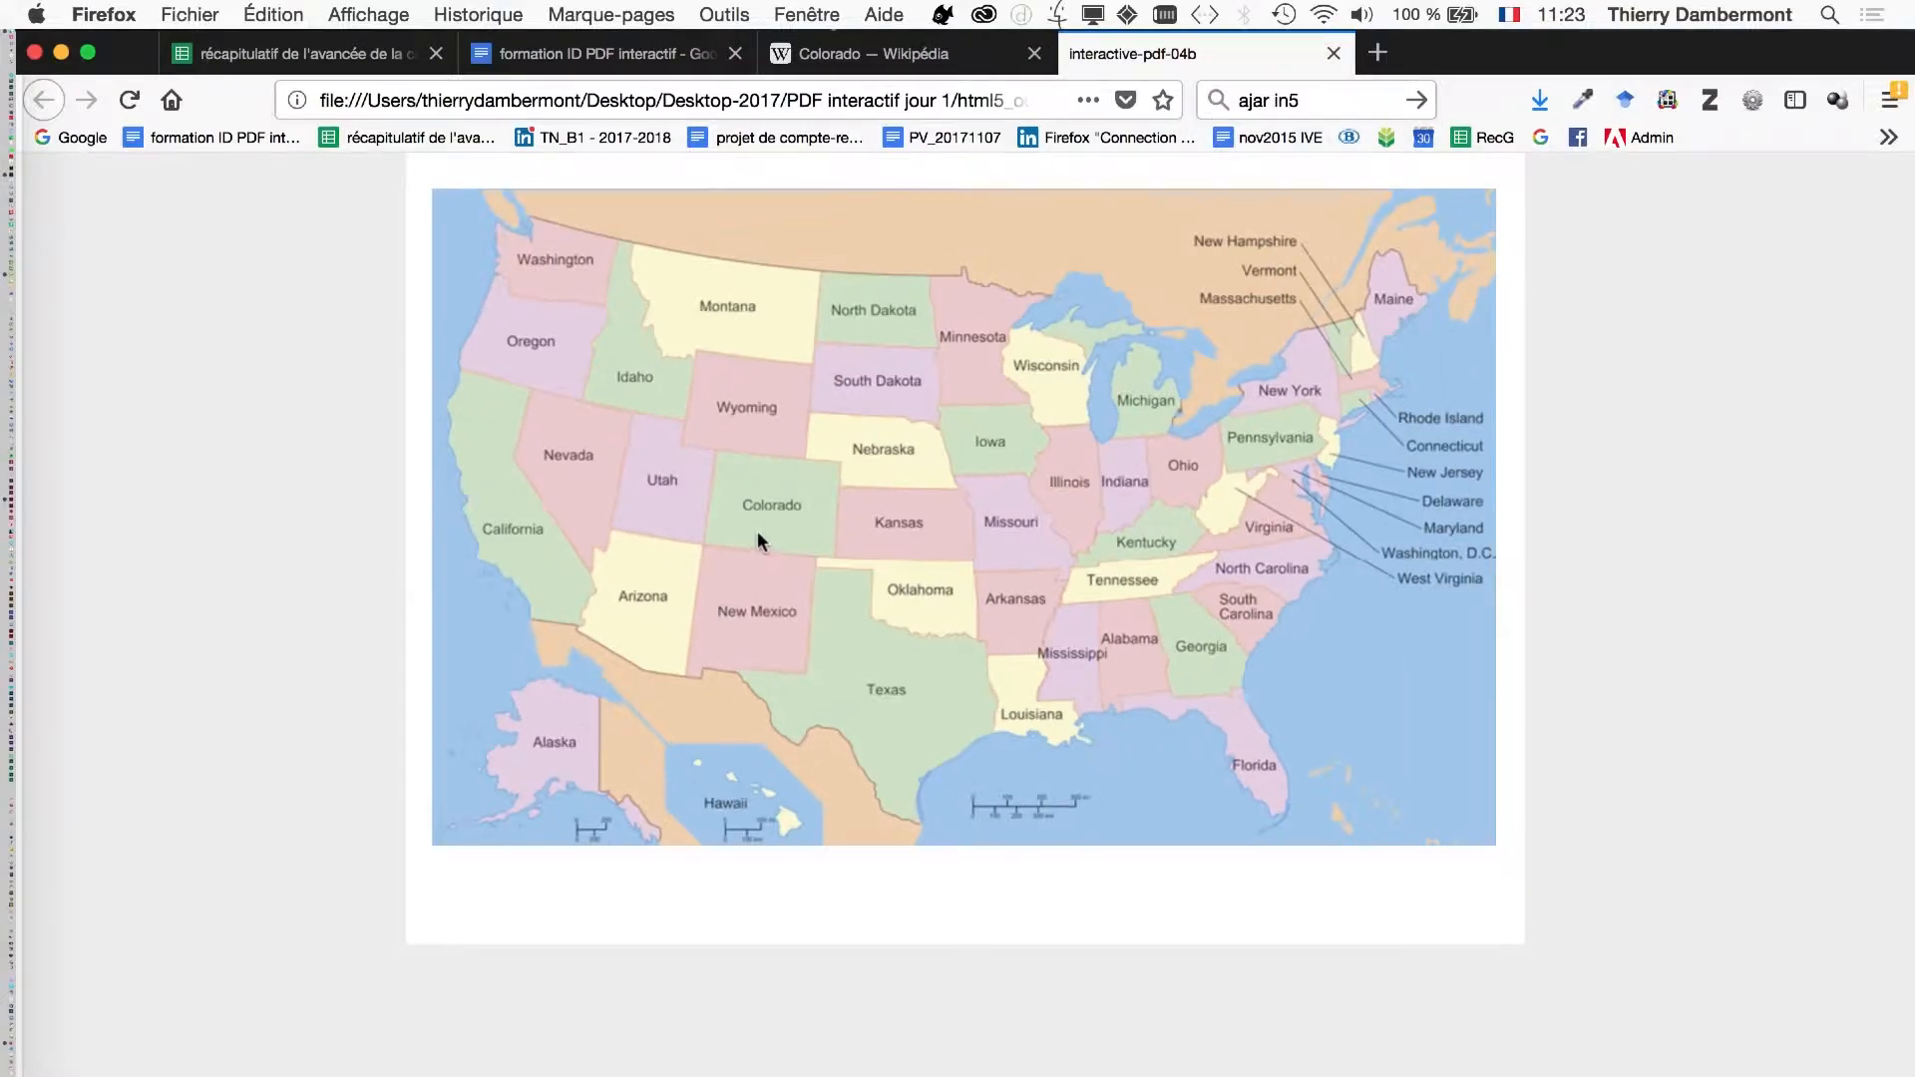
- Enlarge the exported map page to 133% and test the Colorado button's description text again
left_click(775, 520)
key("super+plus")
key("super+plus")
key("super+plus")
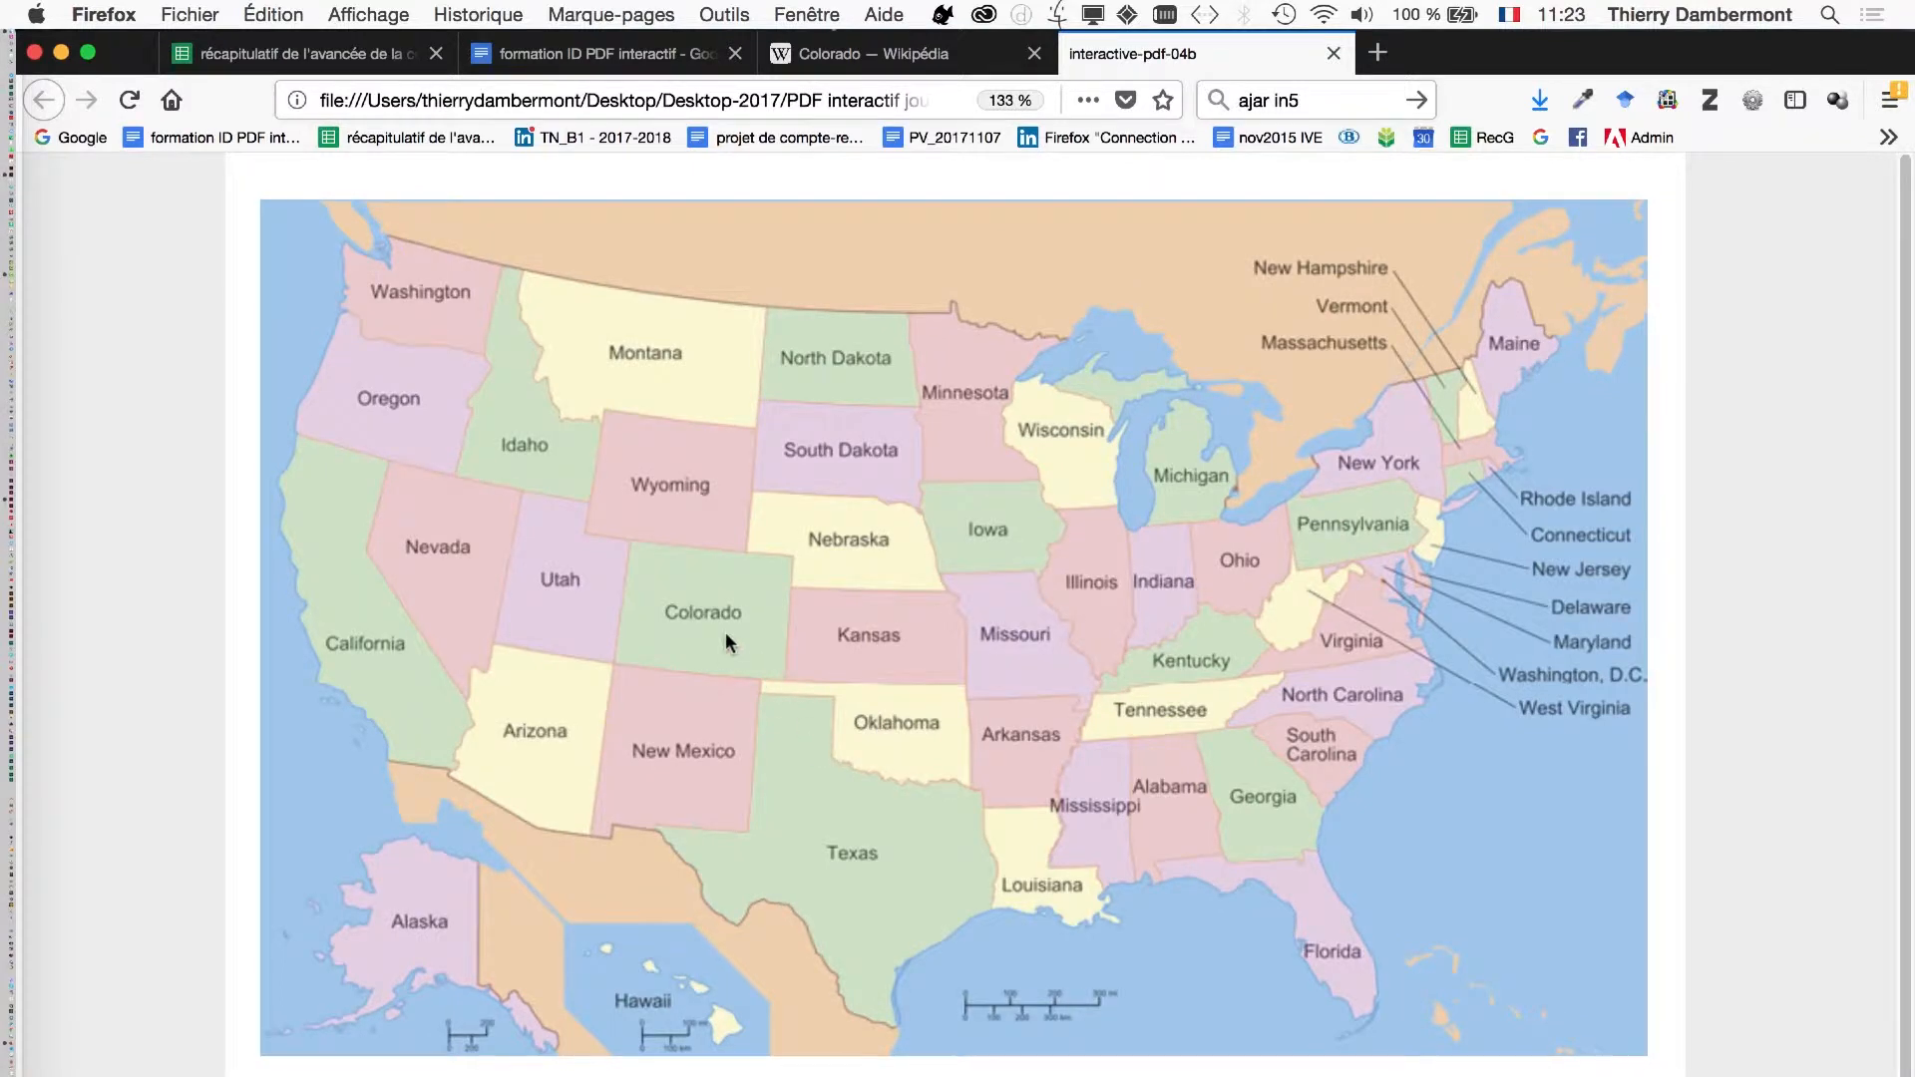
left_click(726, 640)
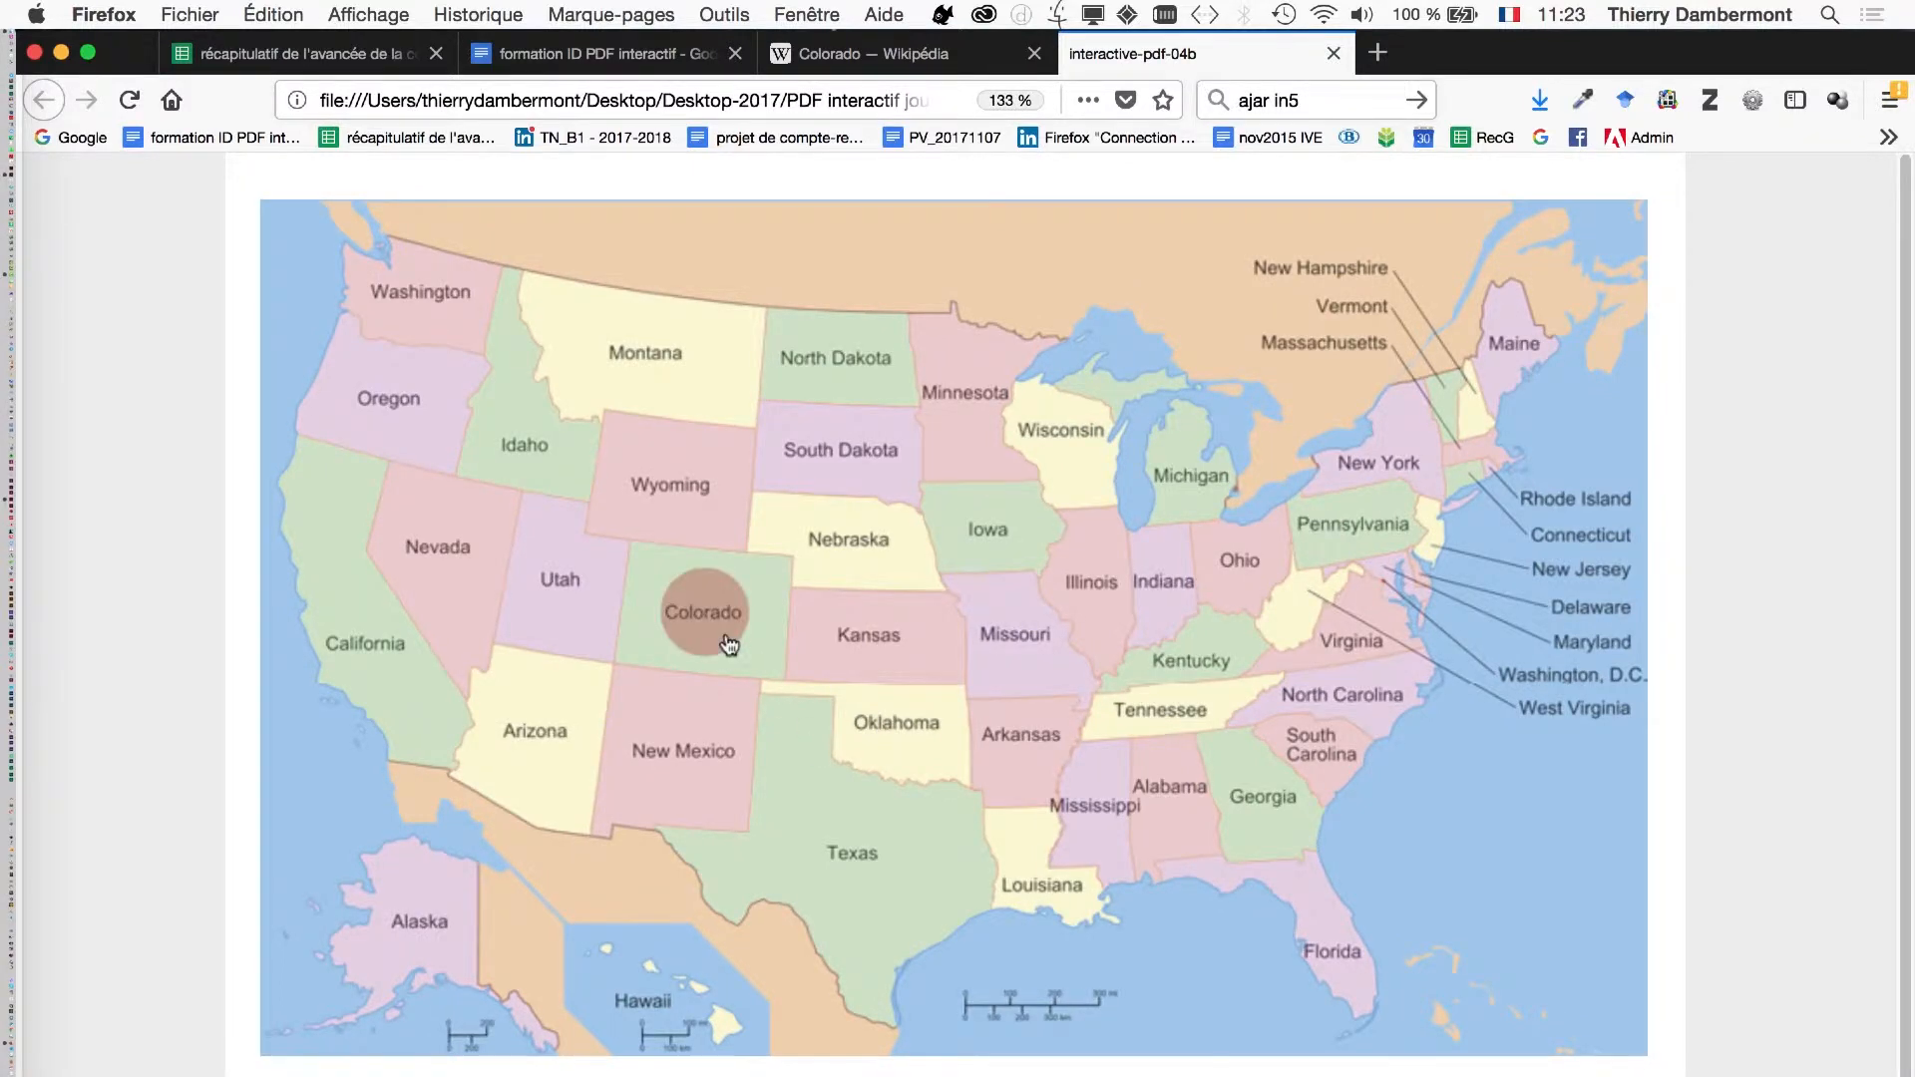
left_click(683, 611)
left_click(688, 626)
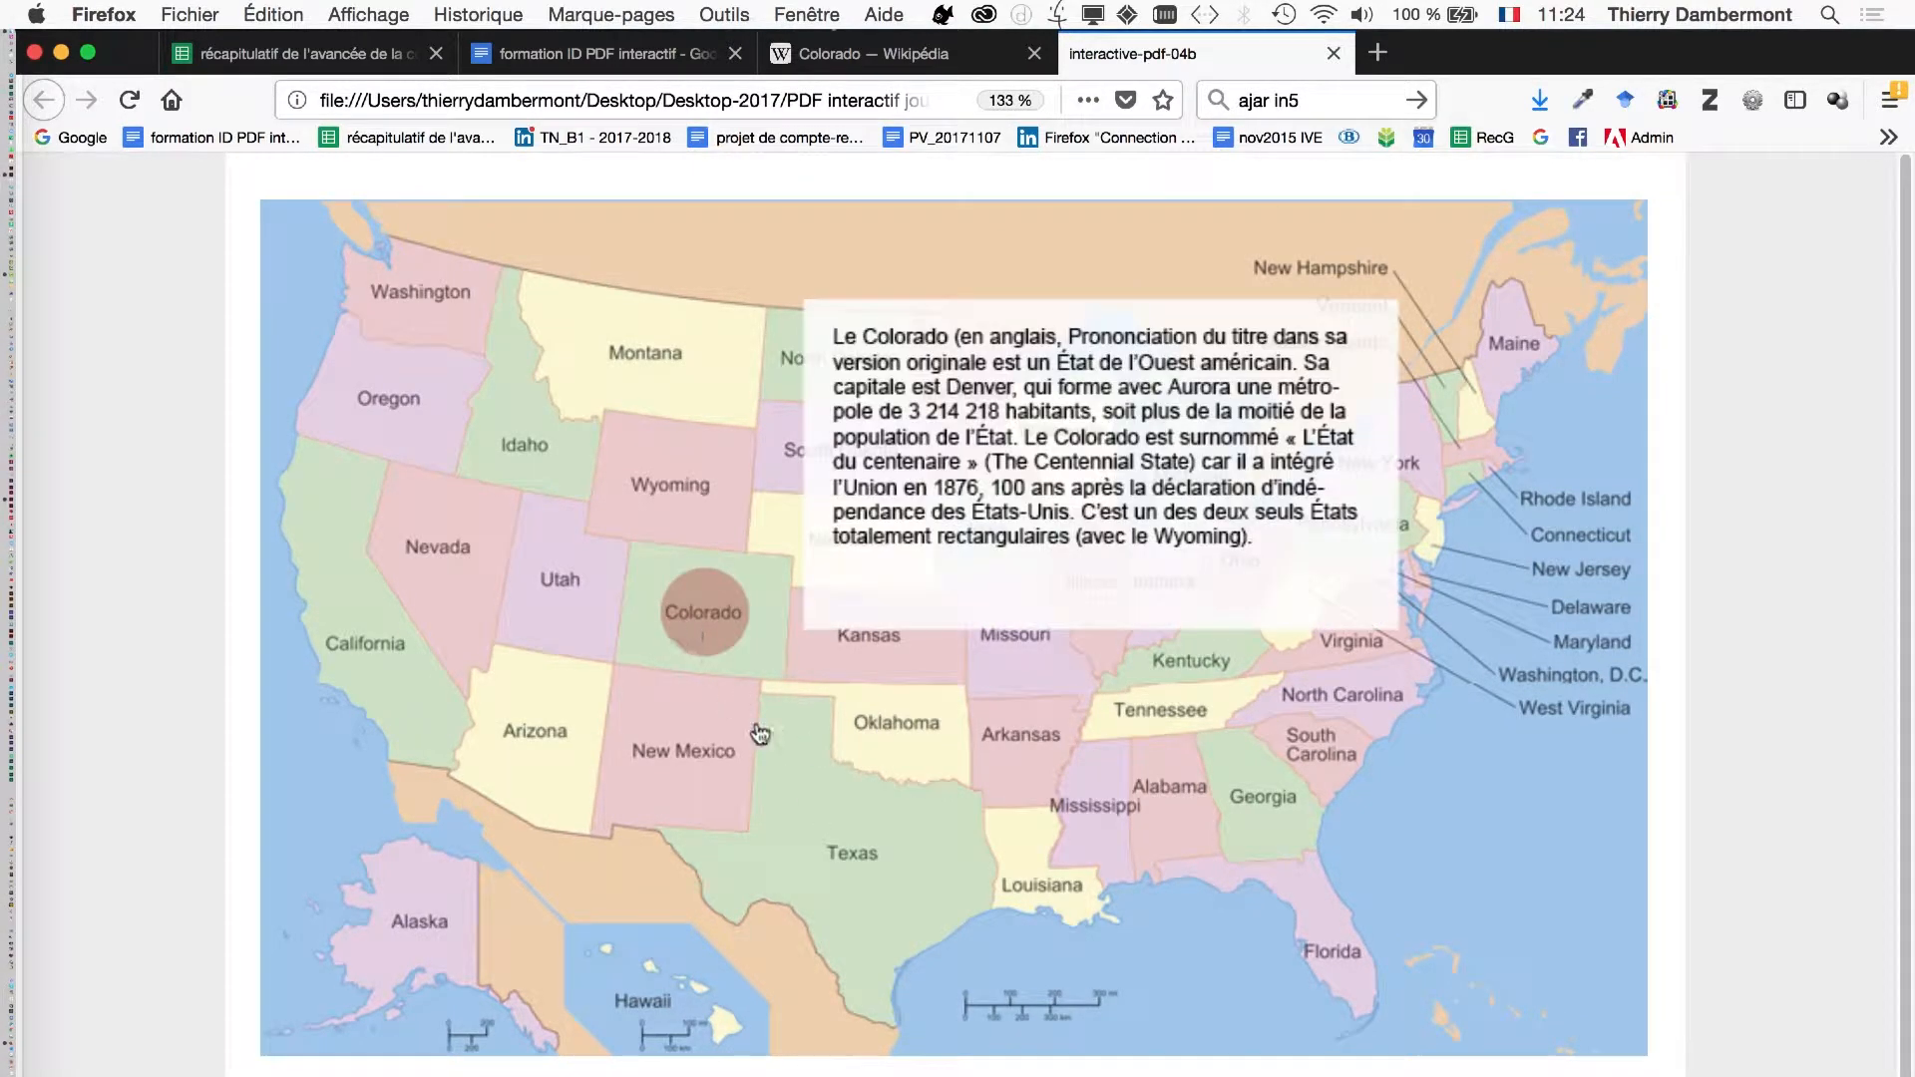
mouse_move(715, 622)
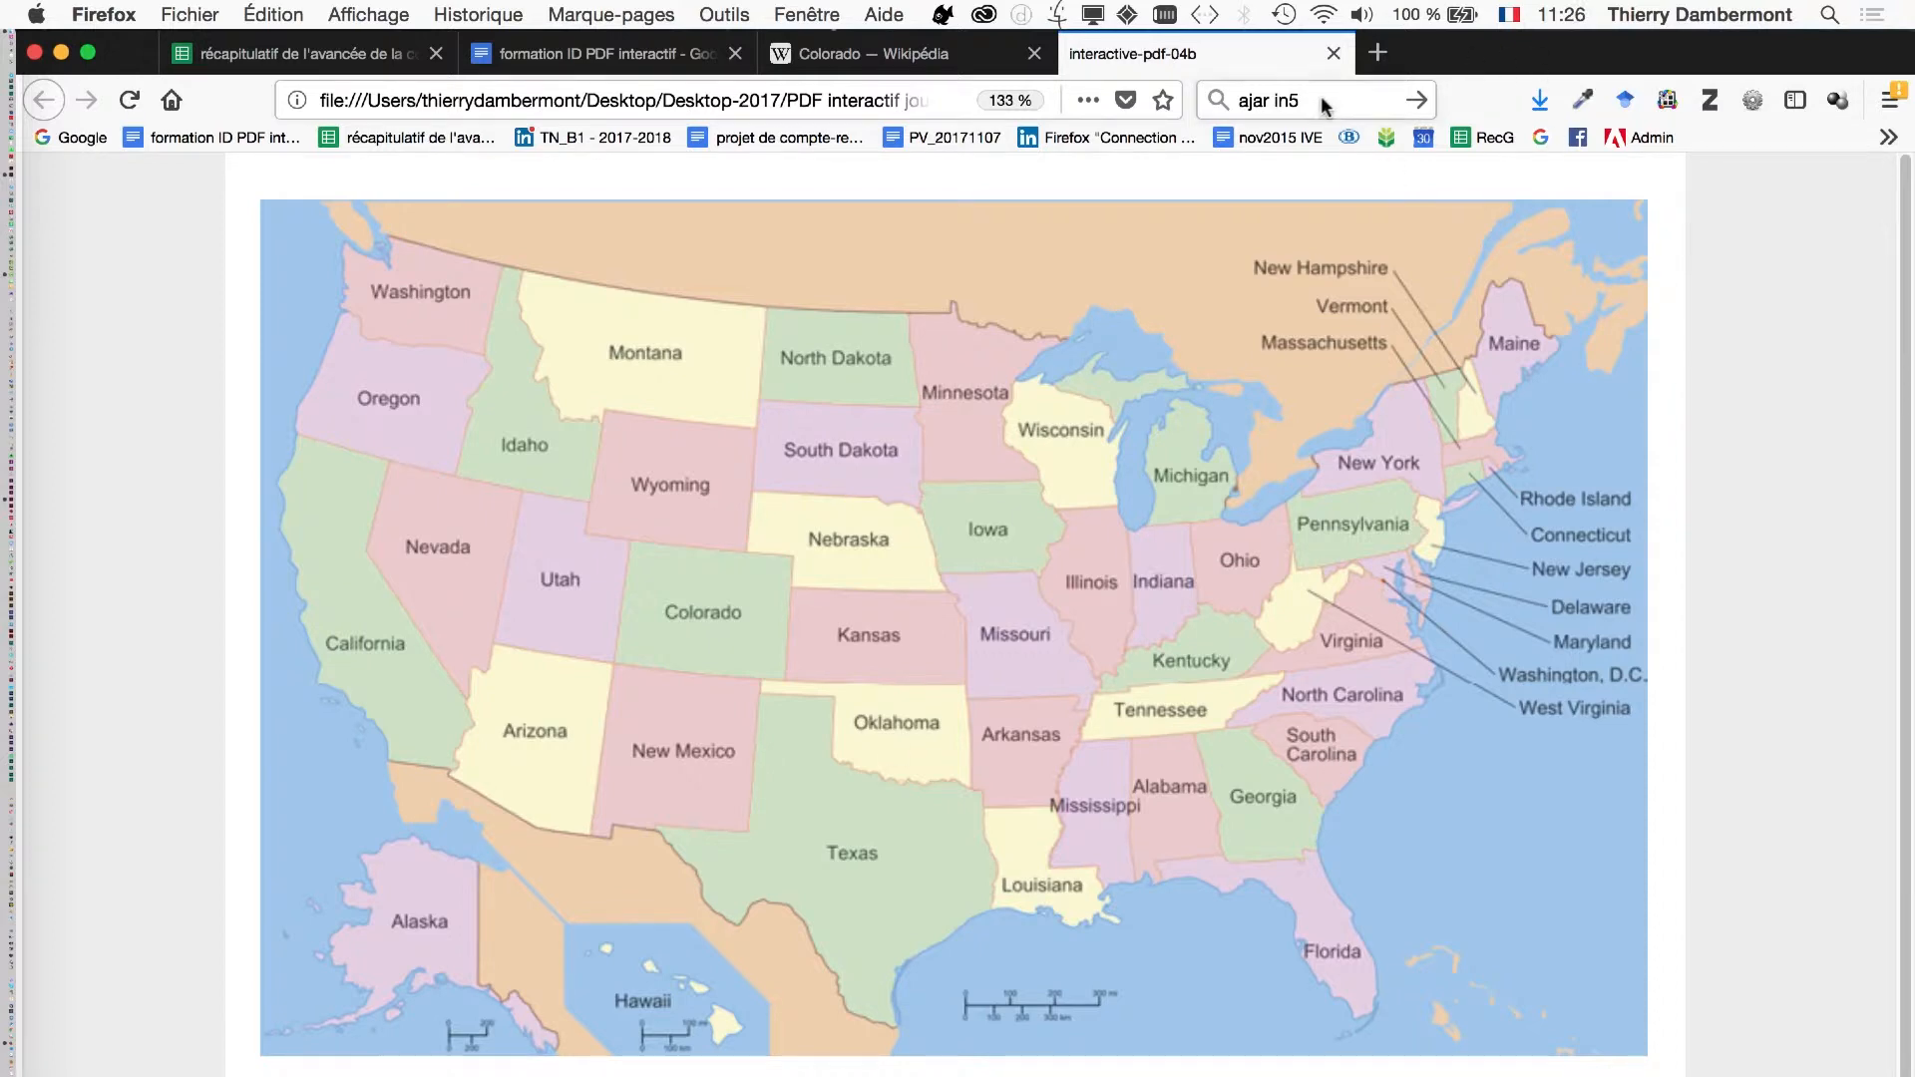
- Close the exported map page and return to InDesign to show the Export HTML5 with in5 command
left_click(1334, 55)
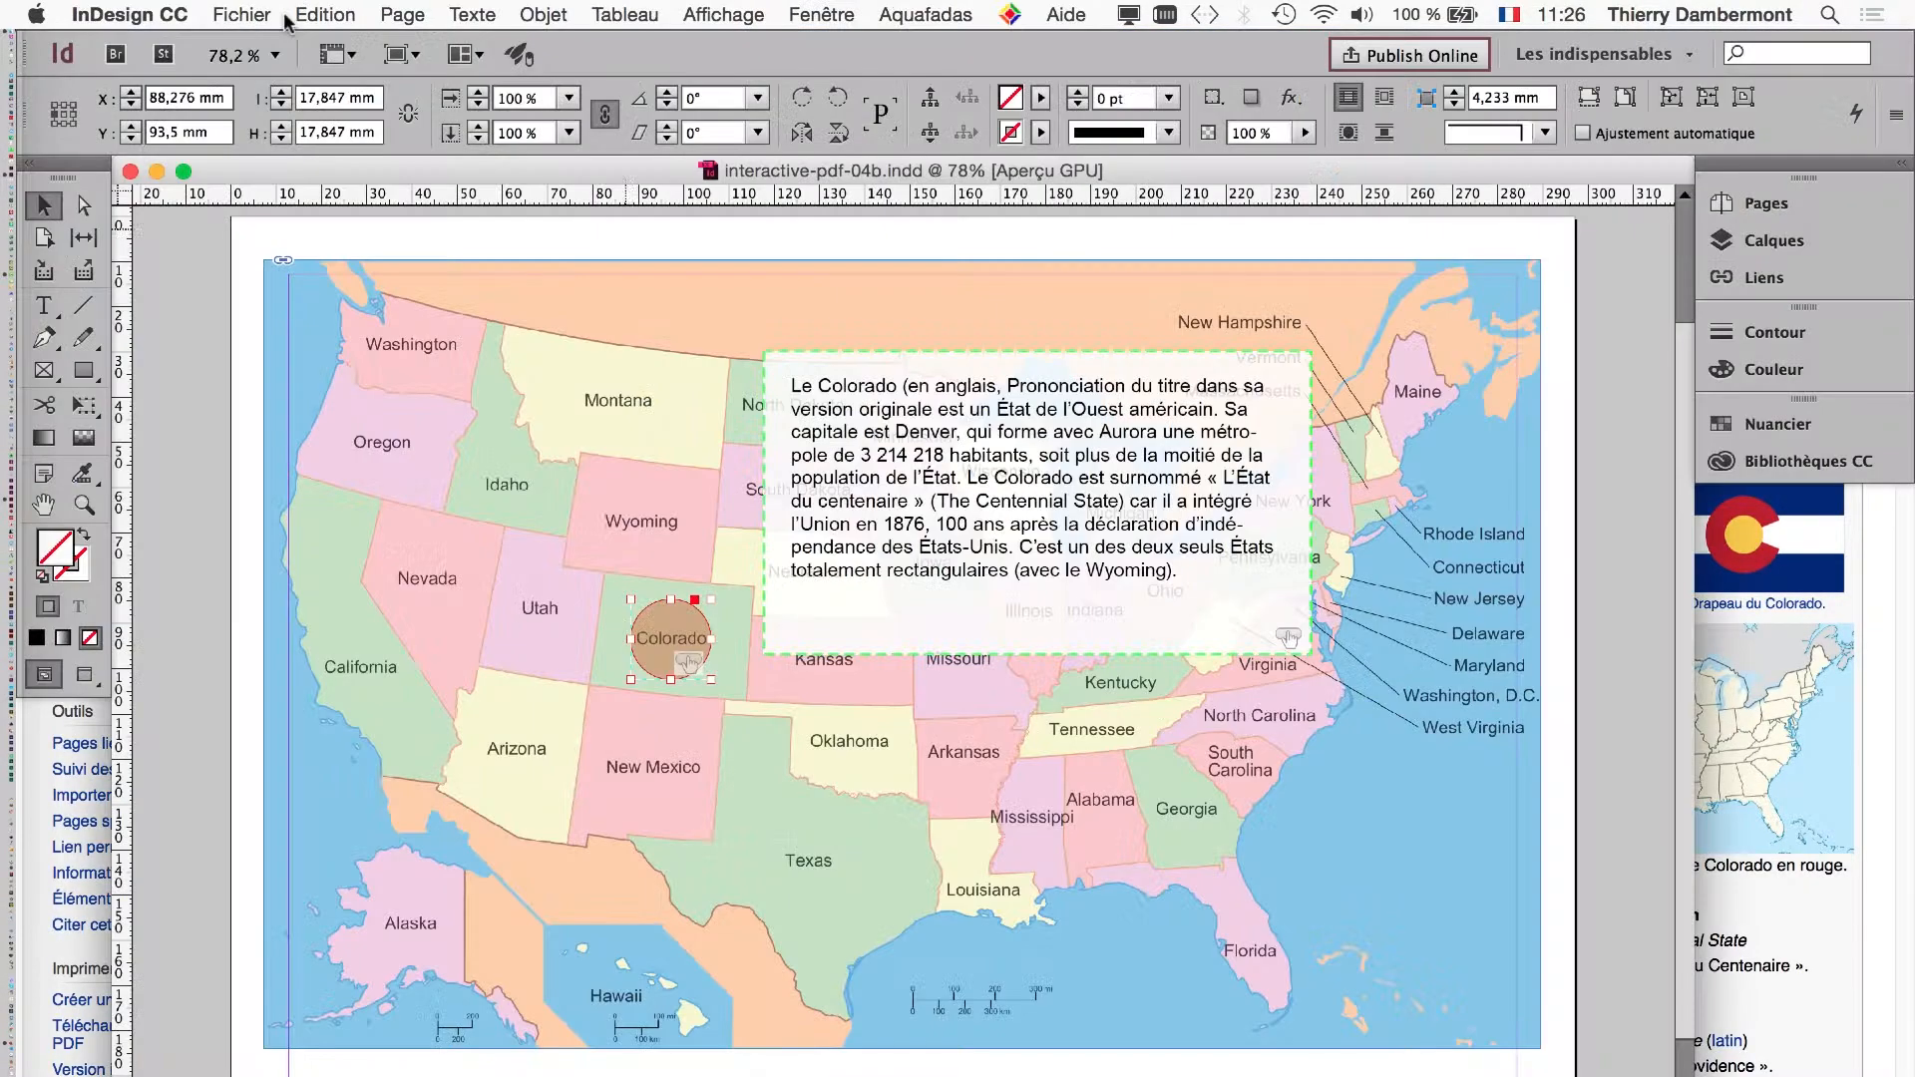
key("super+Tab")
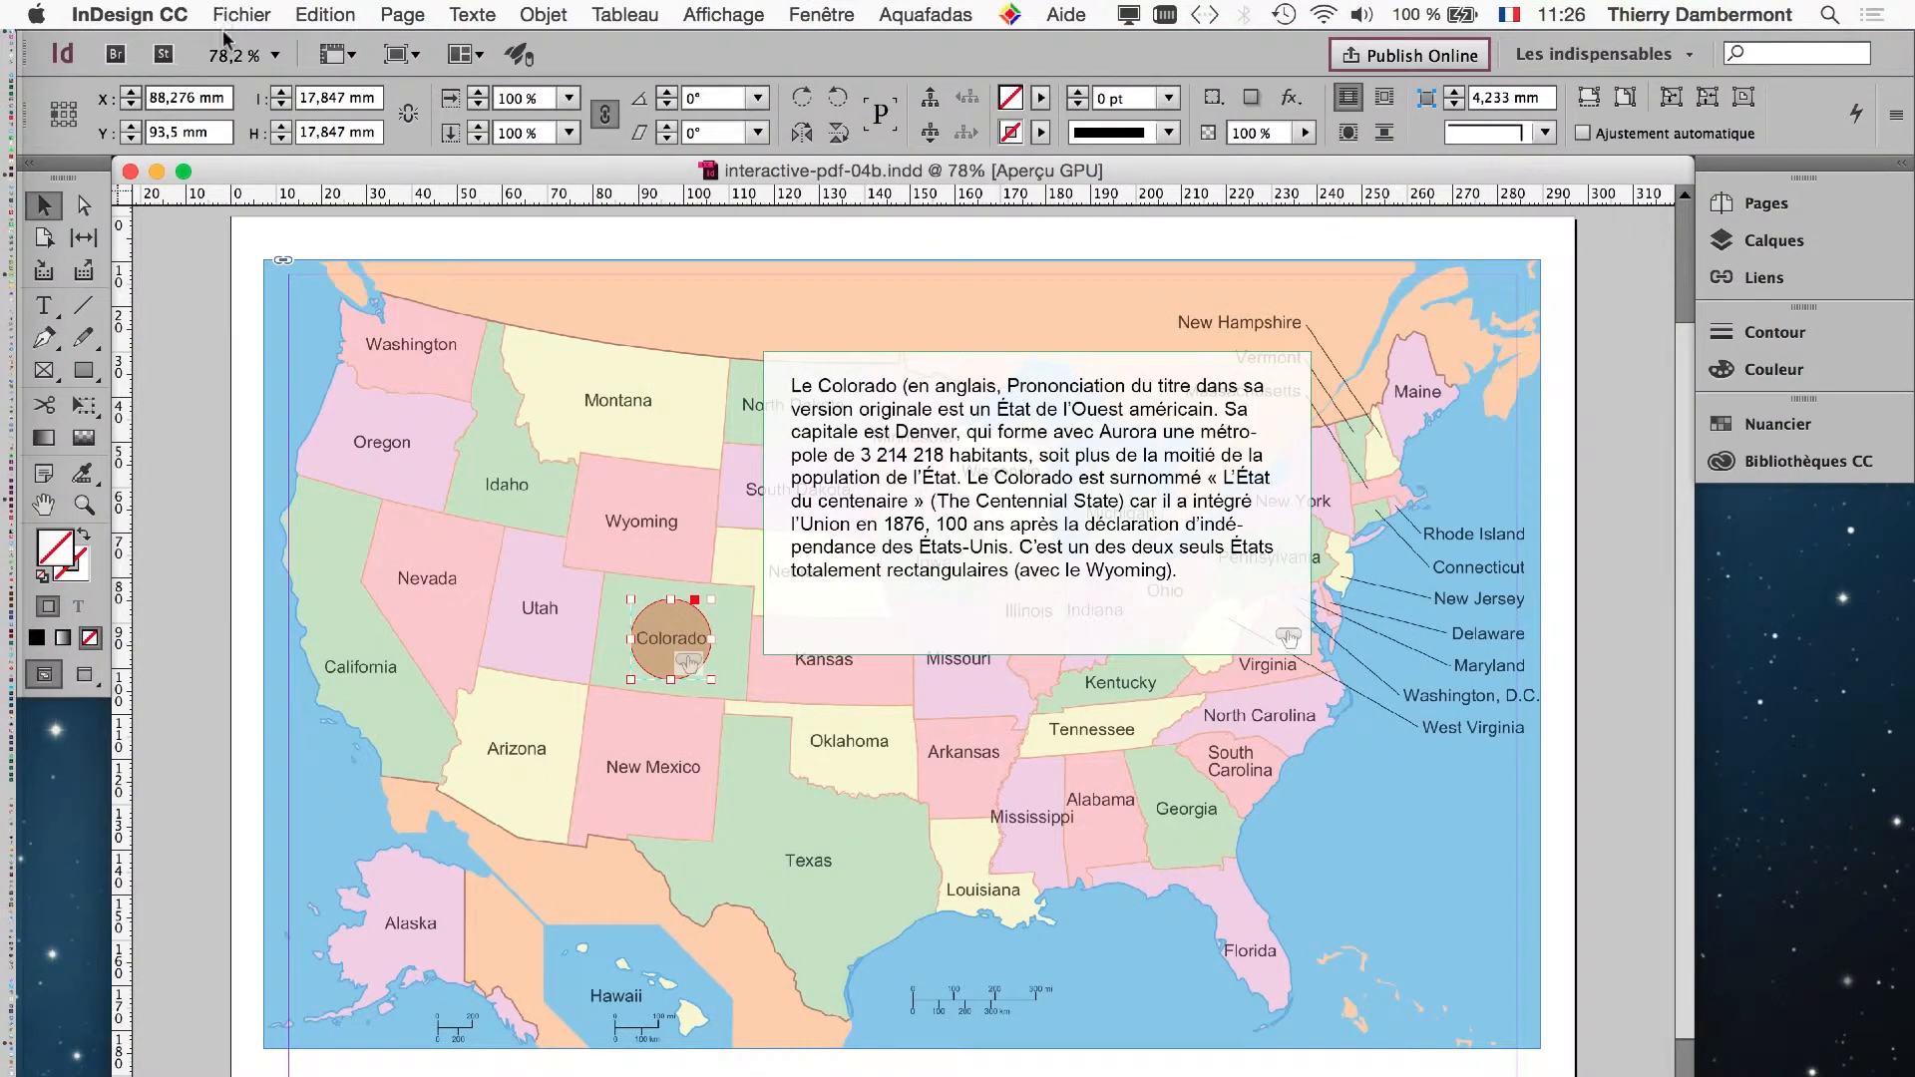
left_click(228, 15)
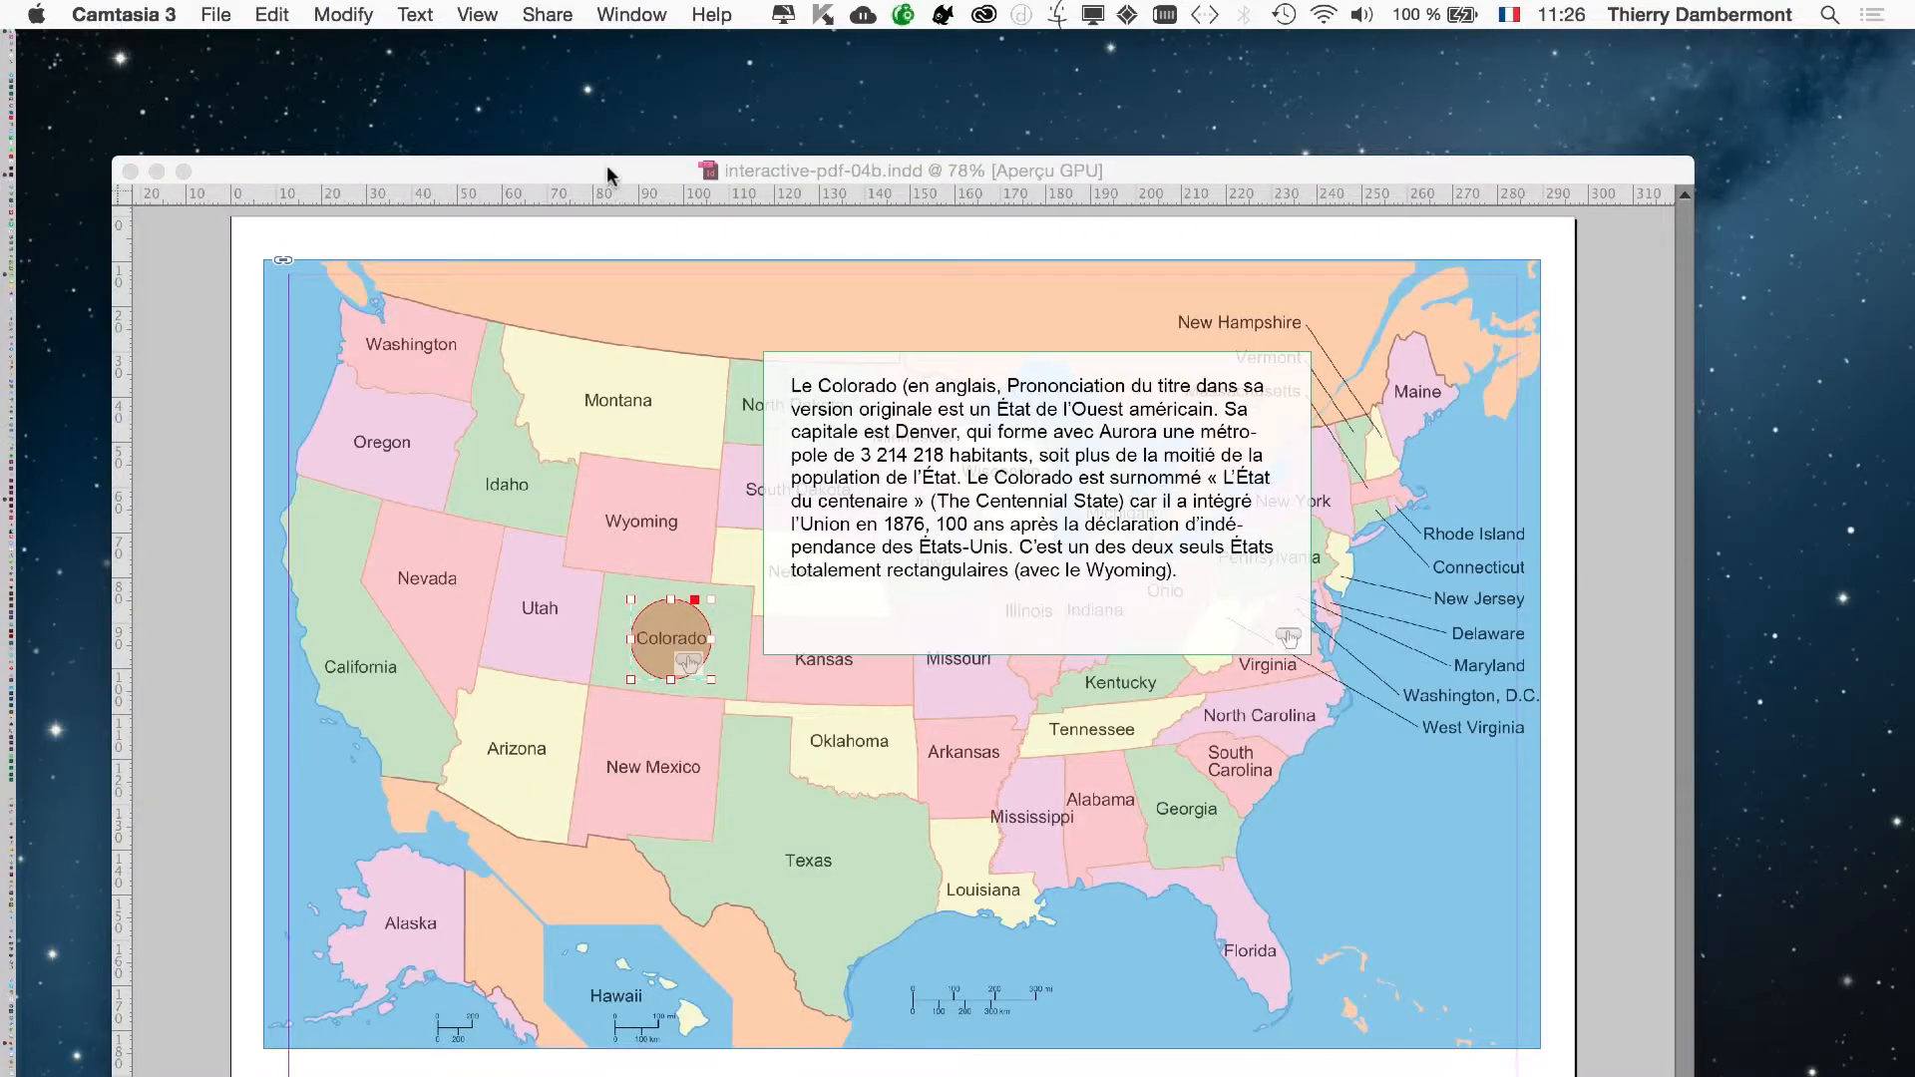
left_click(607, 170)
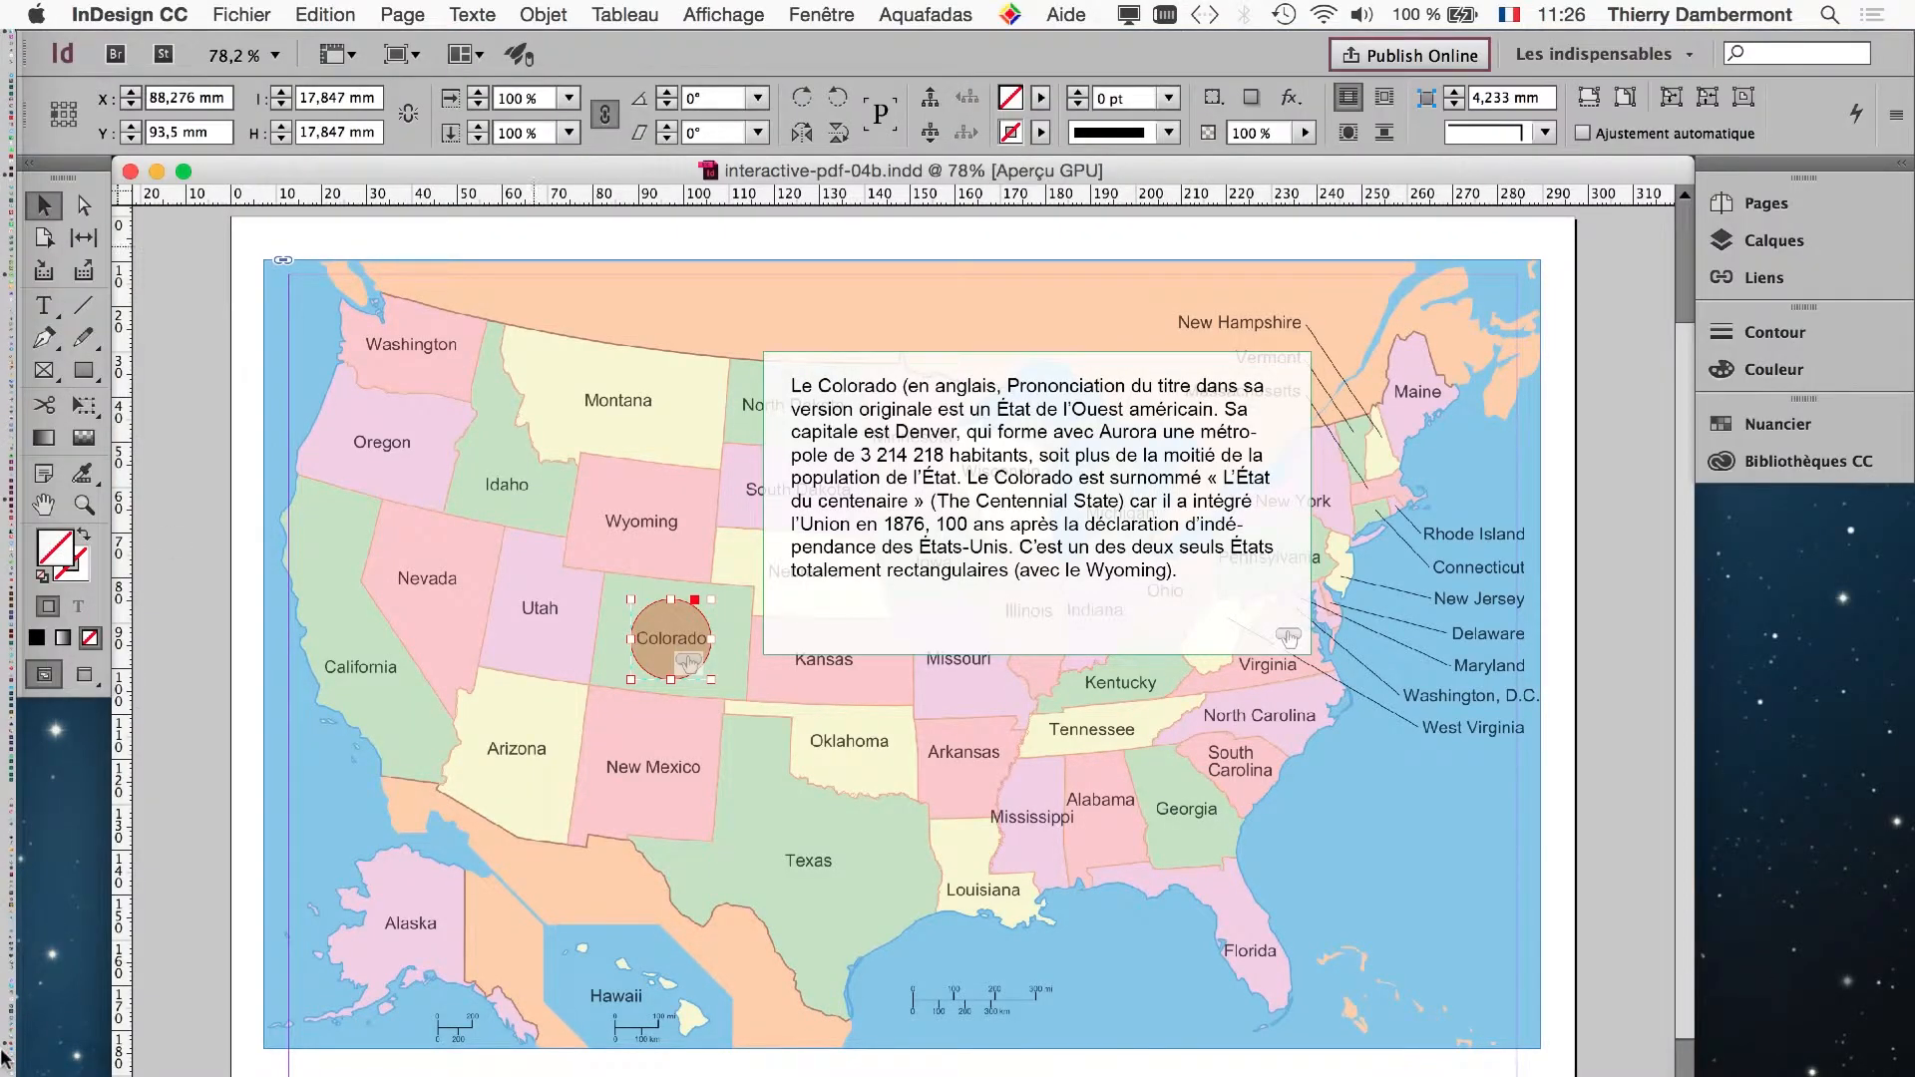
- Switch to Firefox, search the web for "ajar in5" in a new tab, and open the Ajar Productions in5 page
left_click(45, 1052)
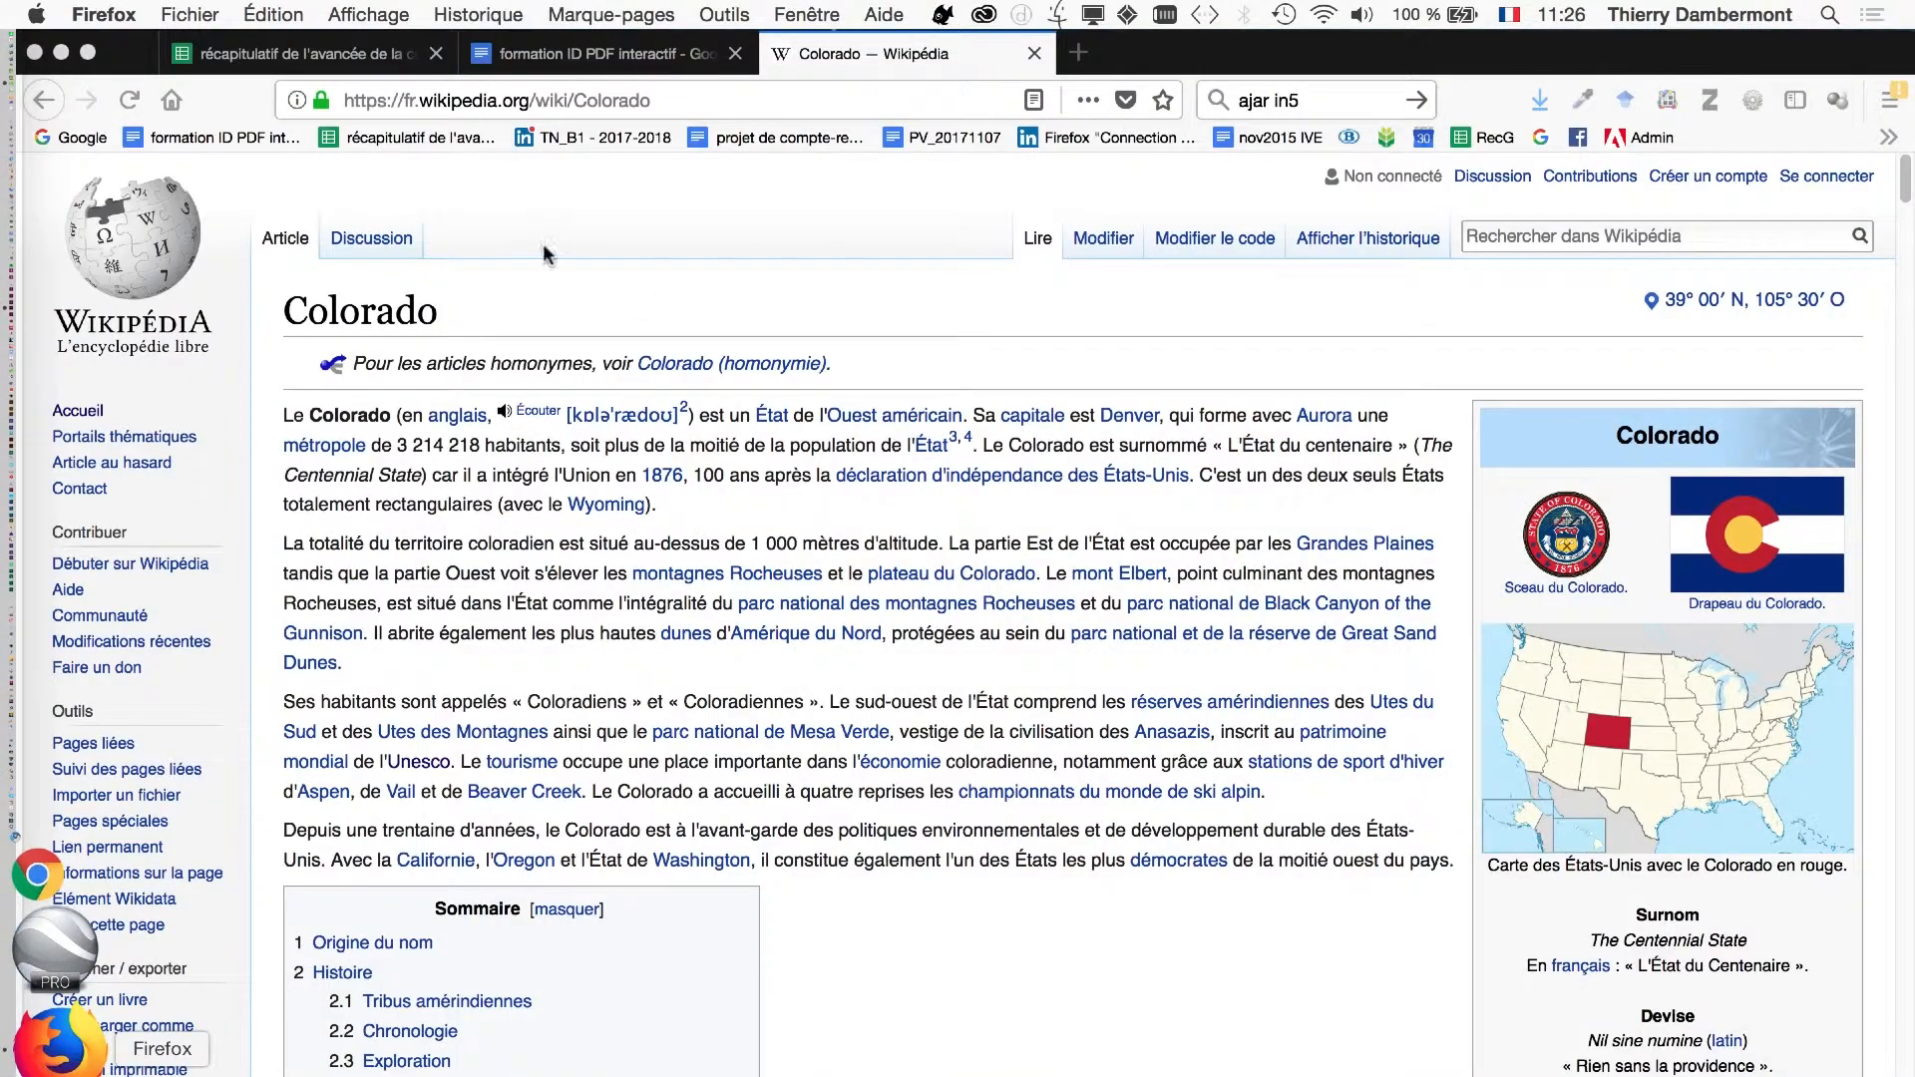
left_click(1078, 52)
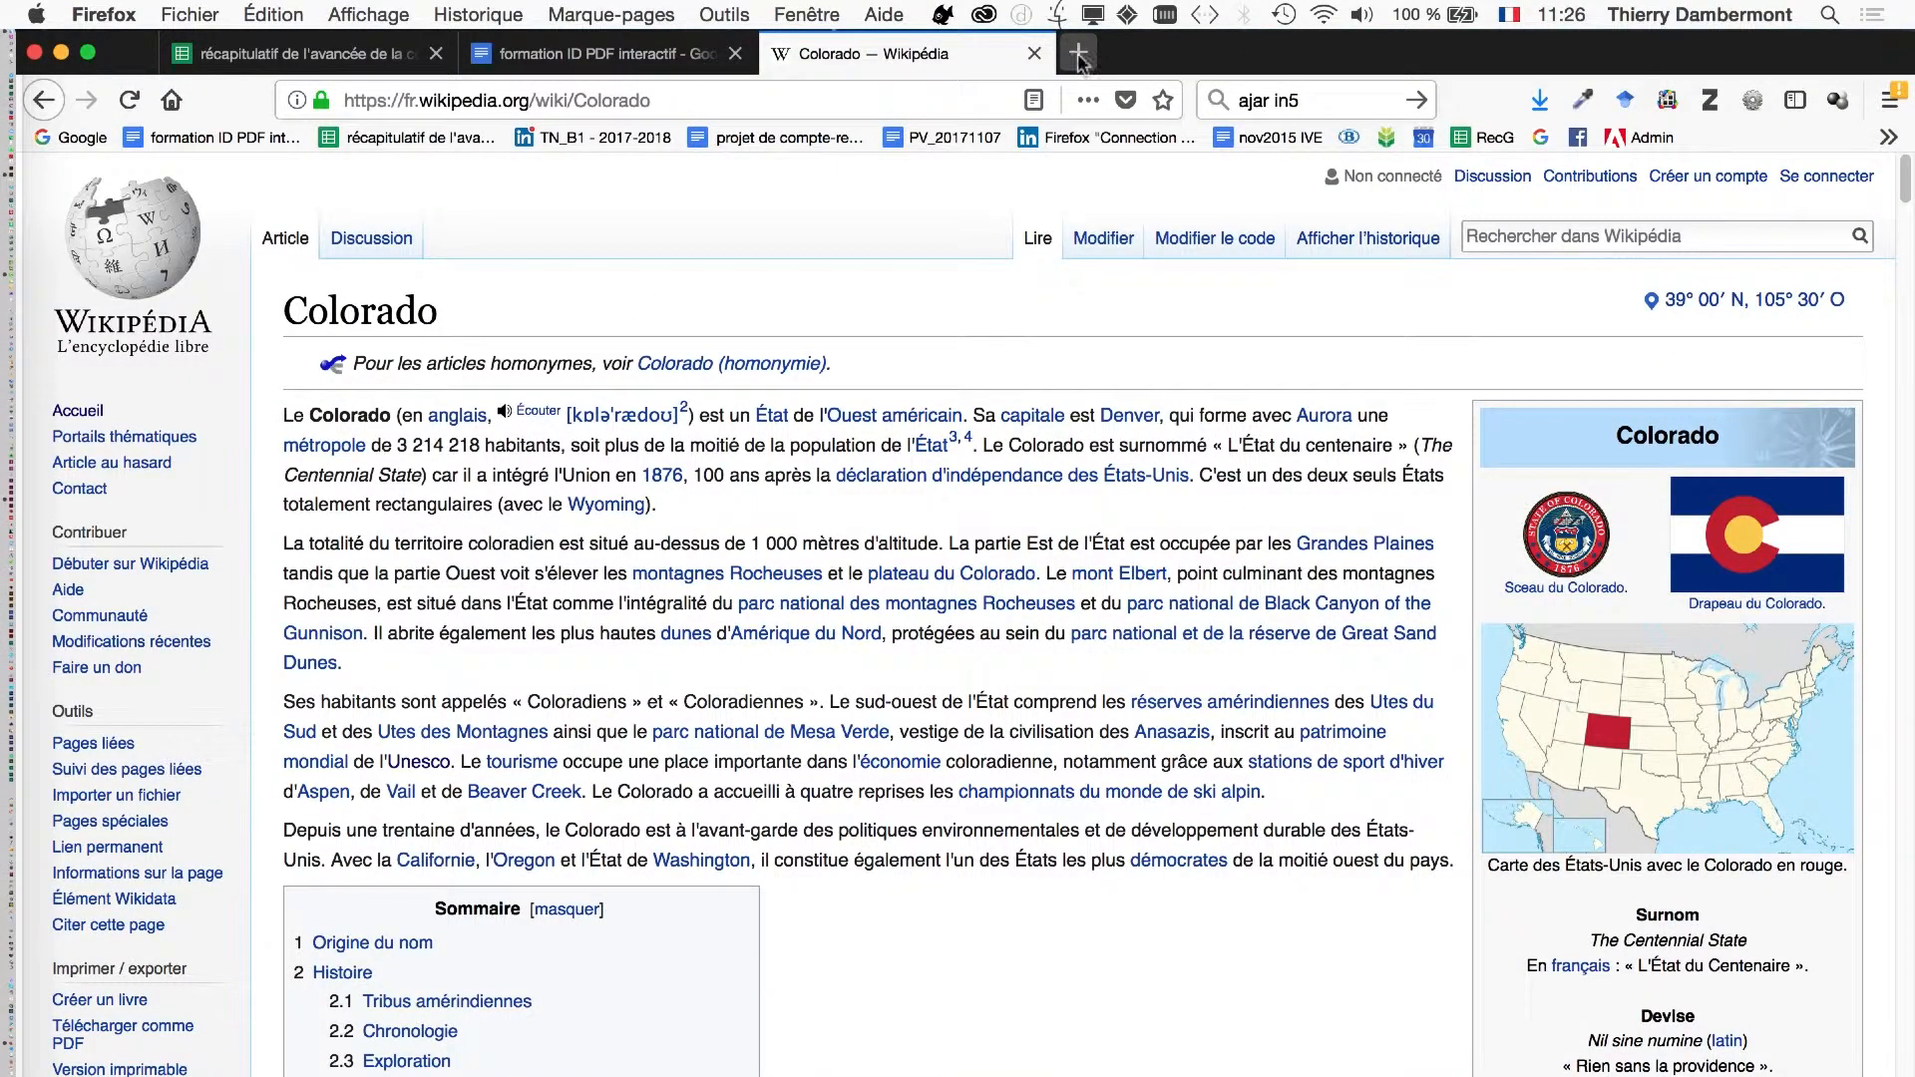
left_click(619, 231)
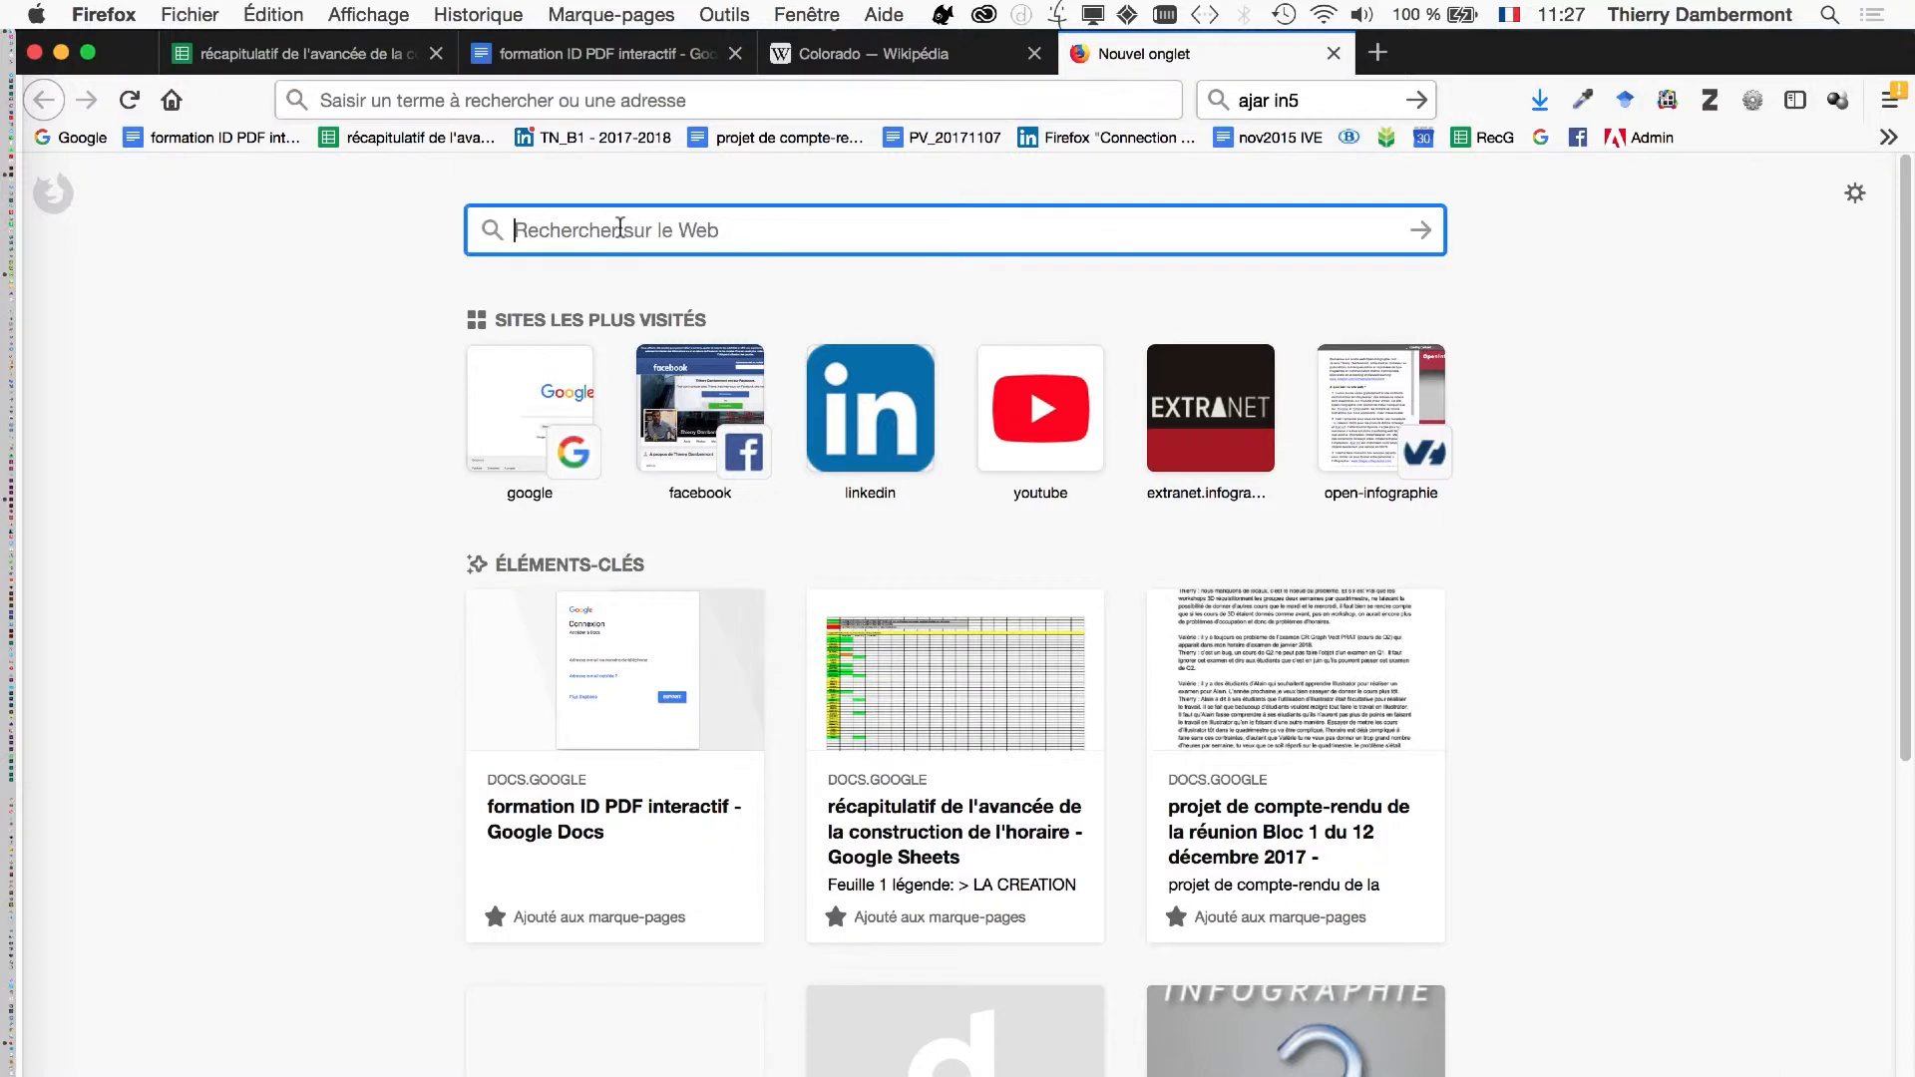
type("ajar")
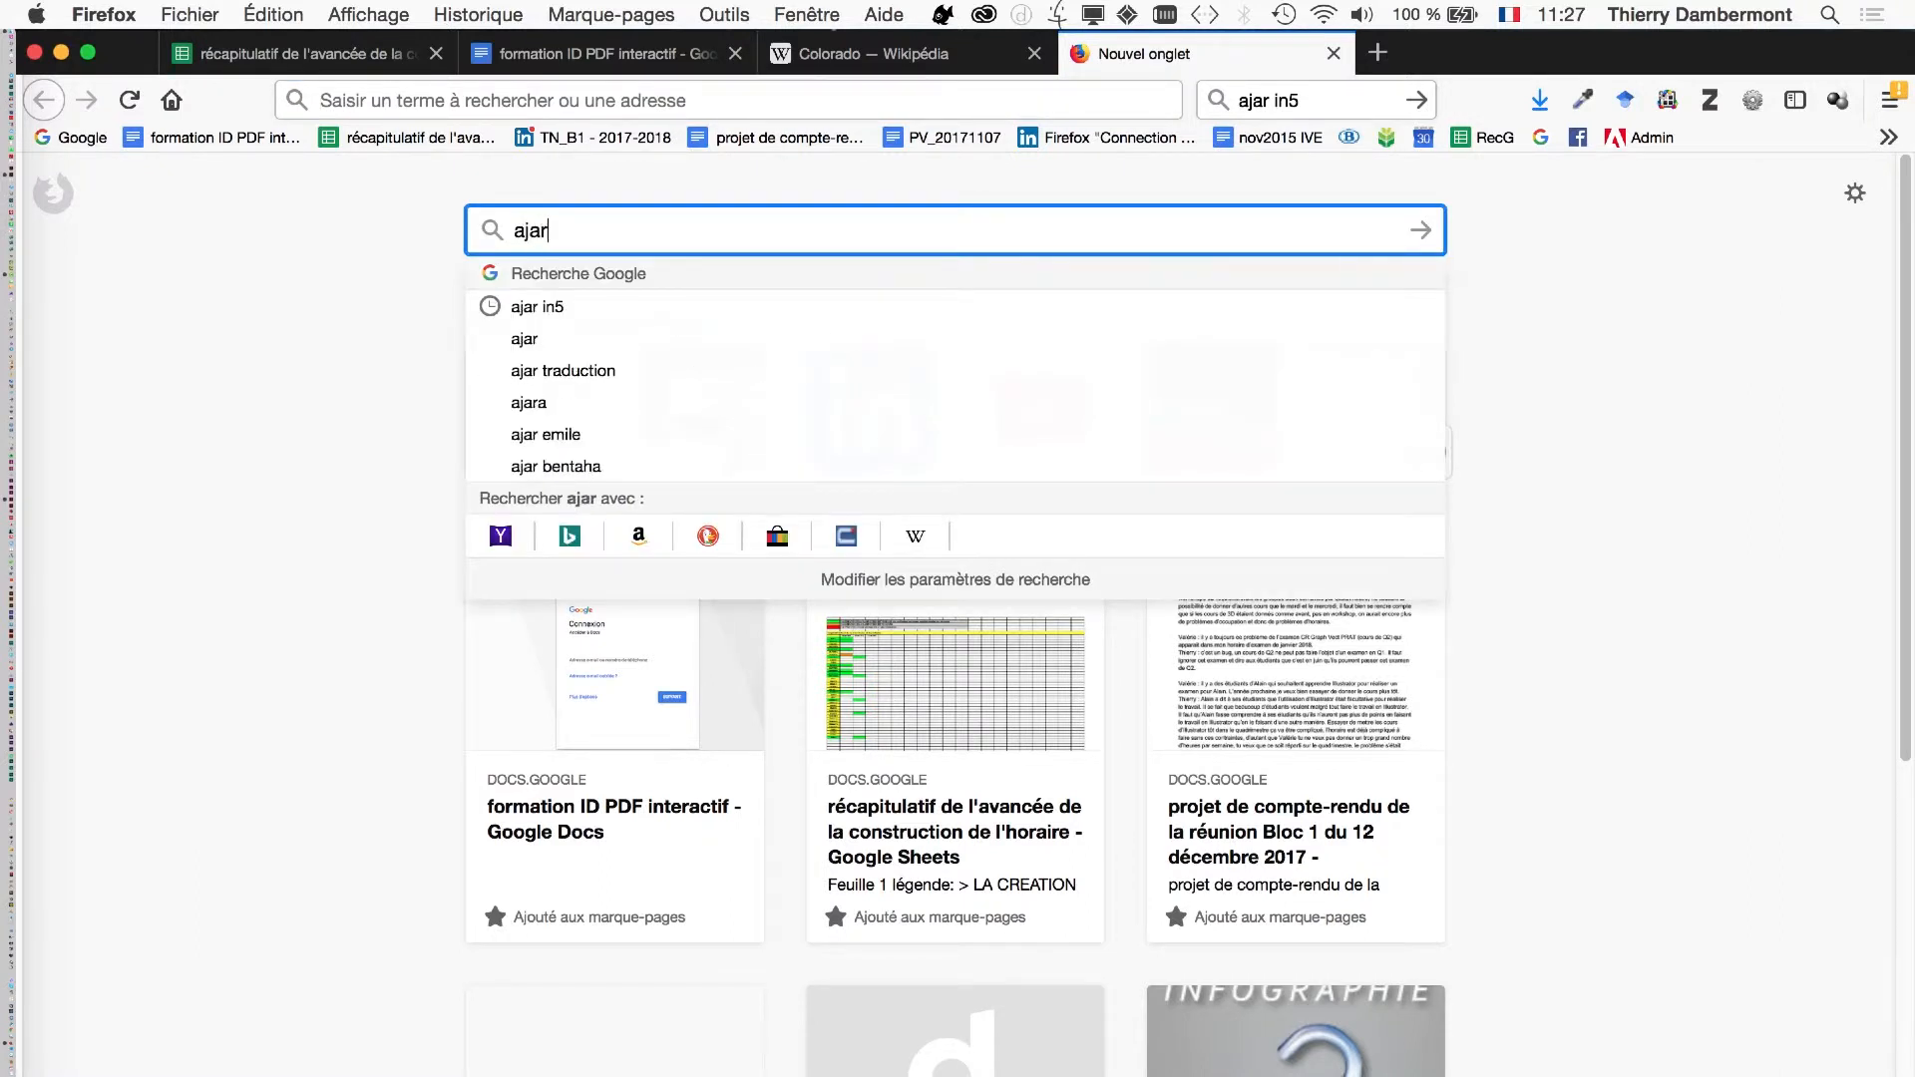
type(" in5")
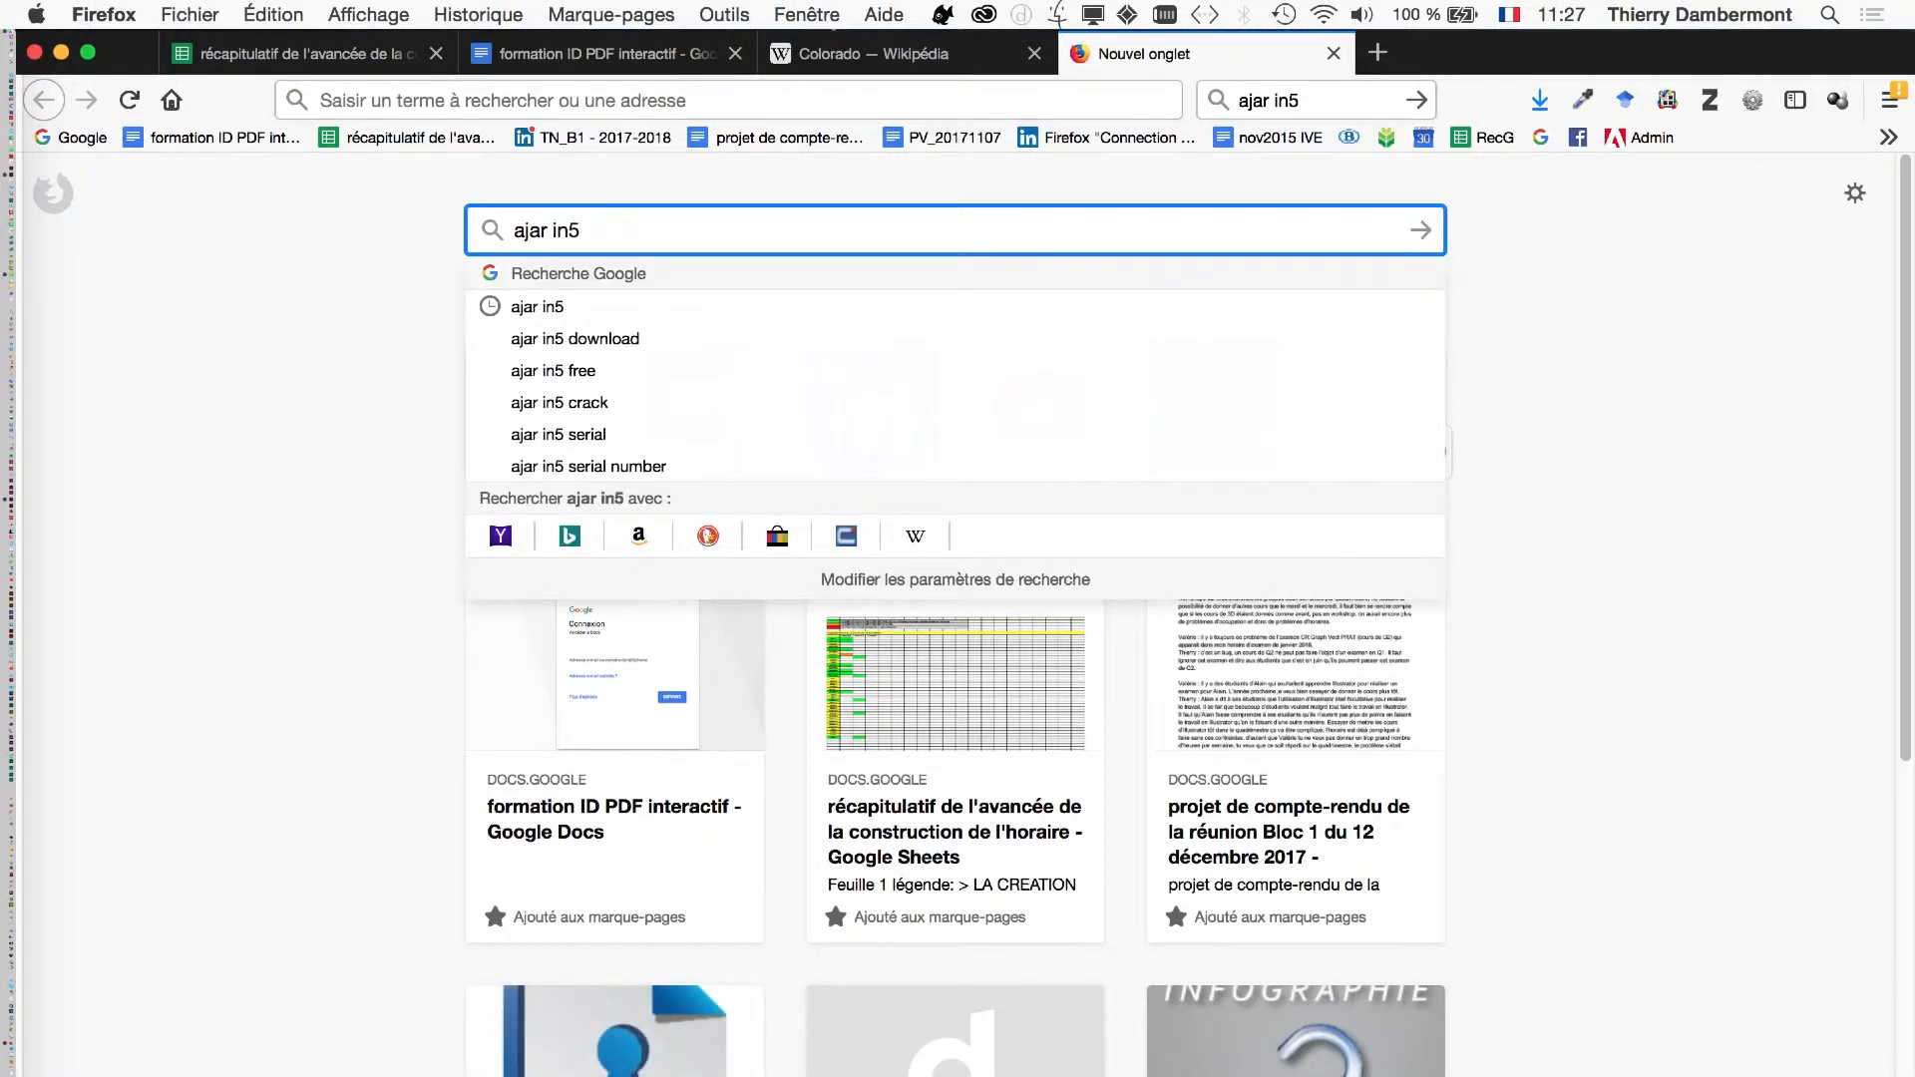
key("Return")
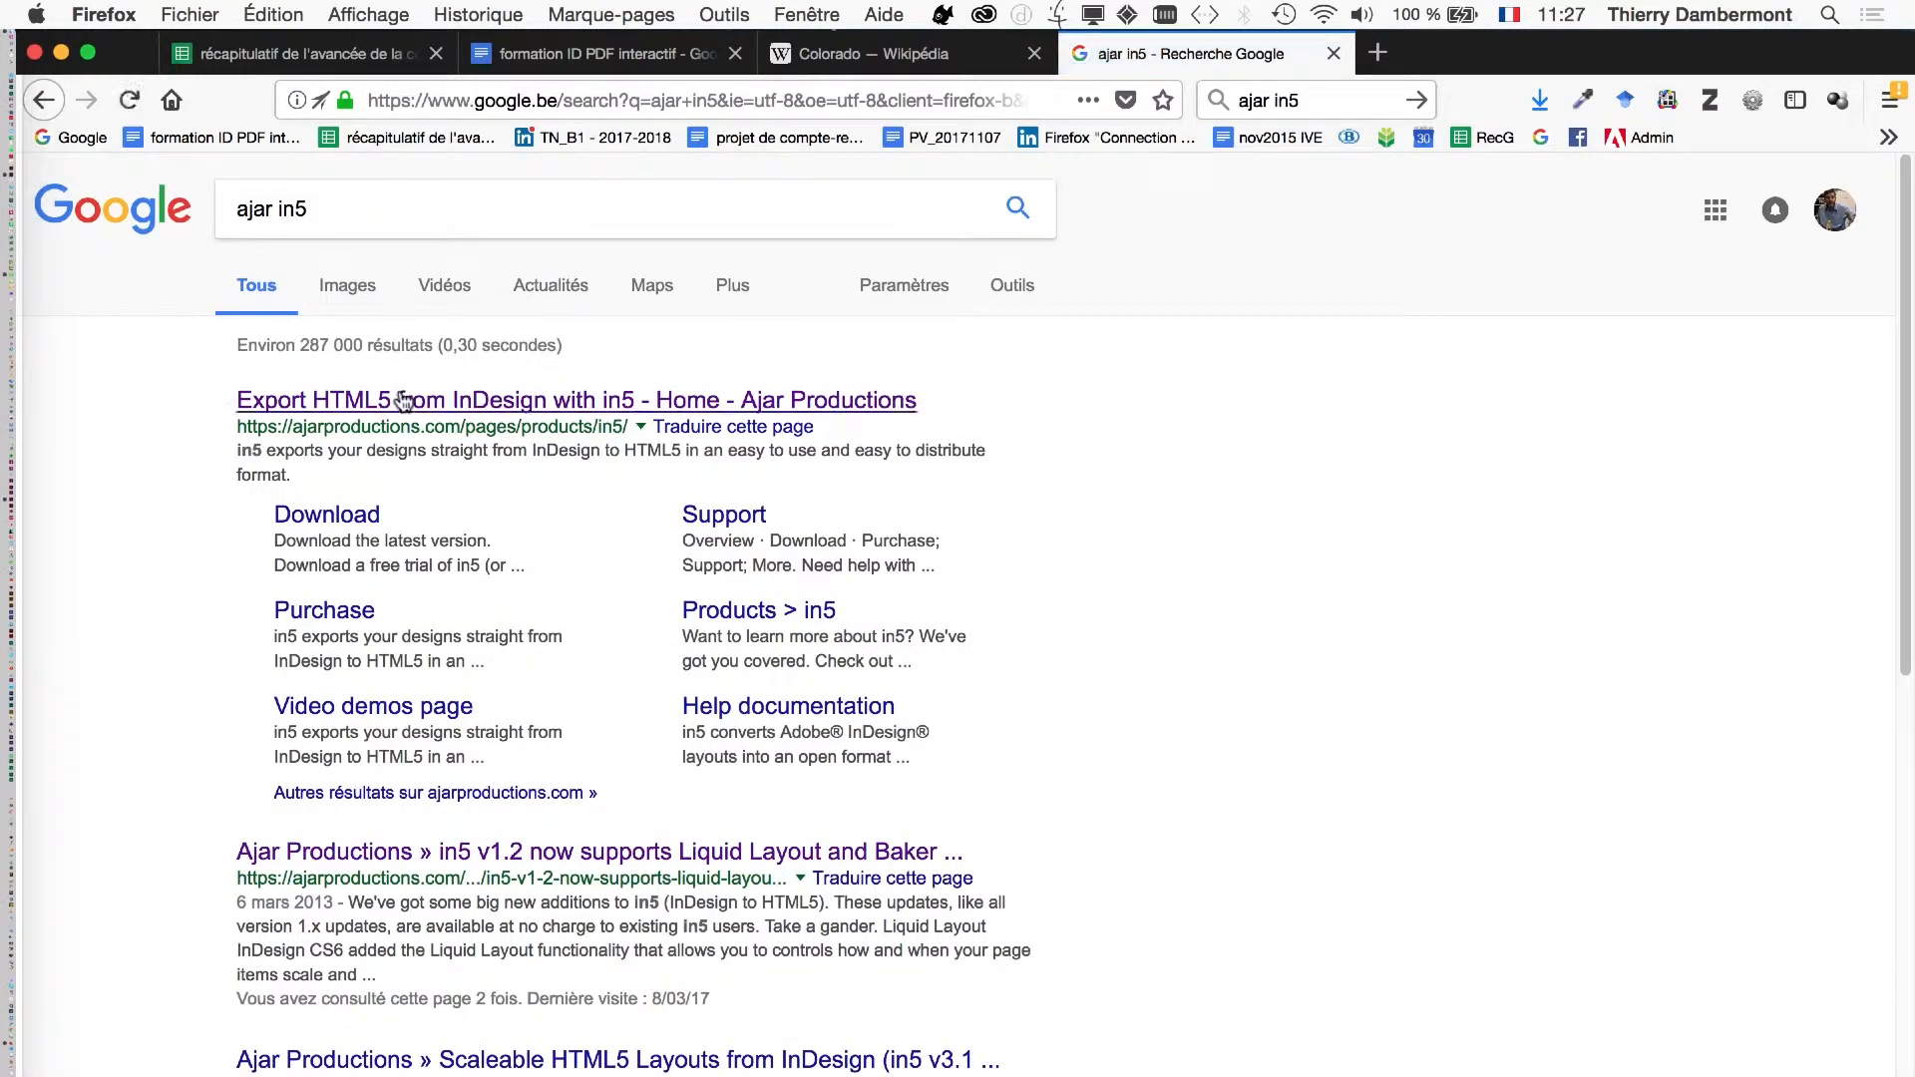
left_click(403, 401)
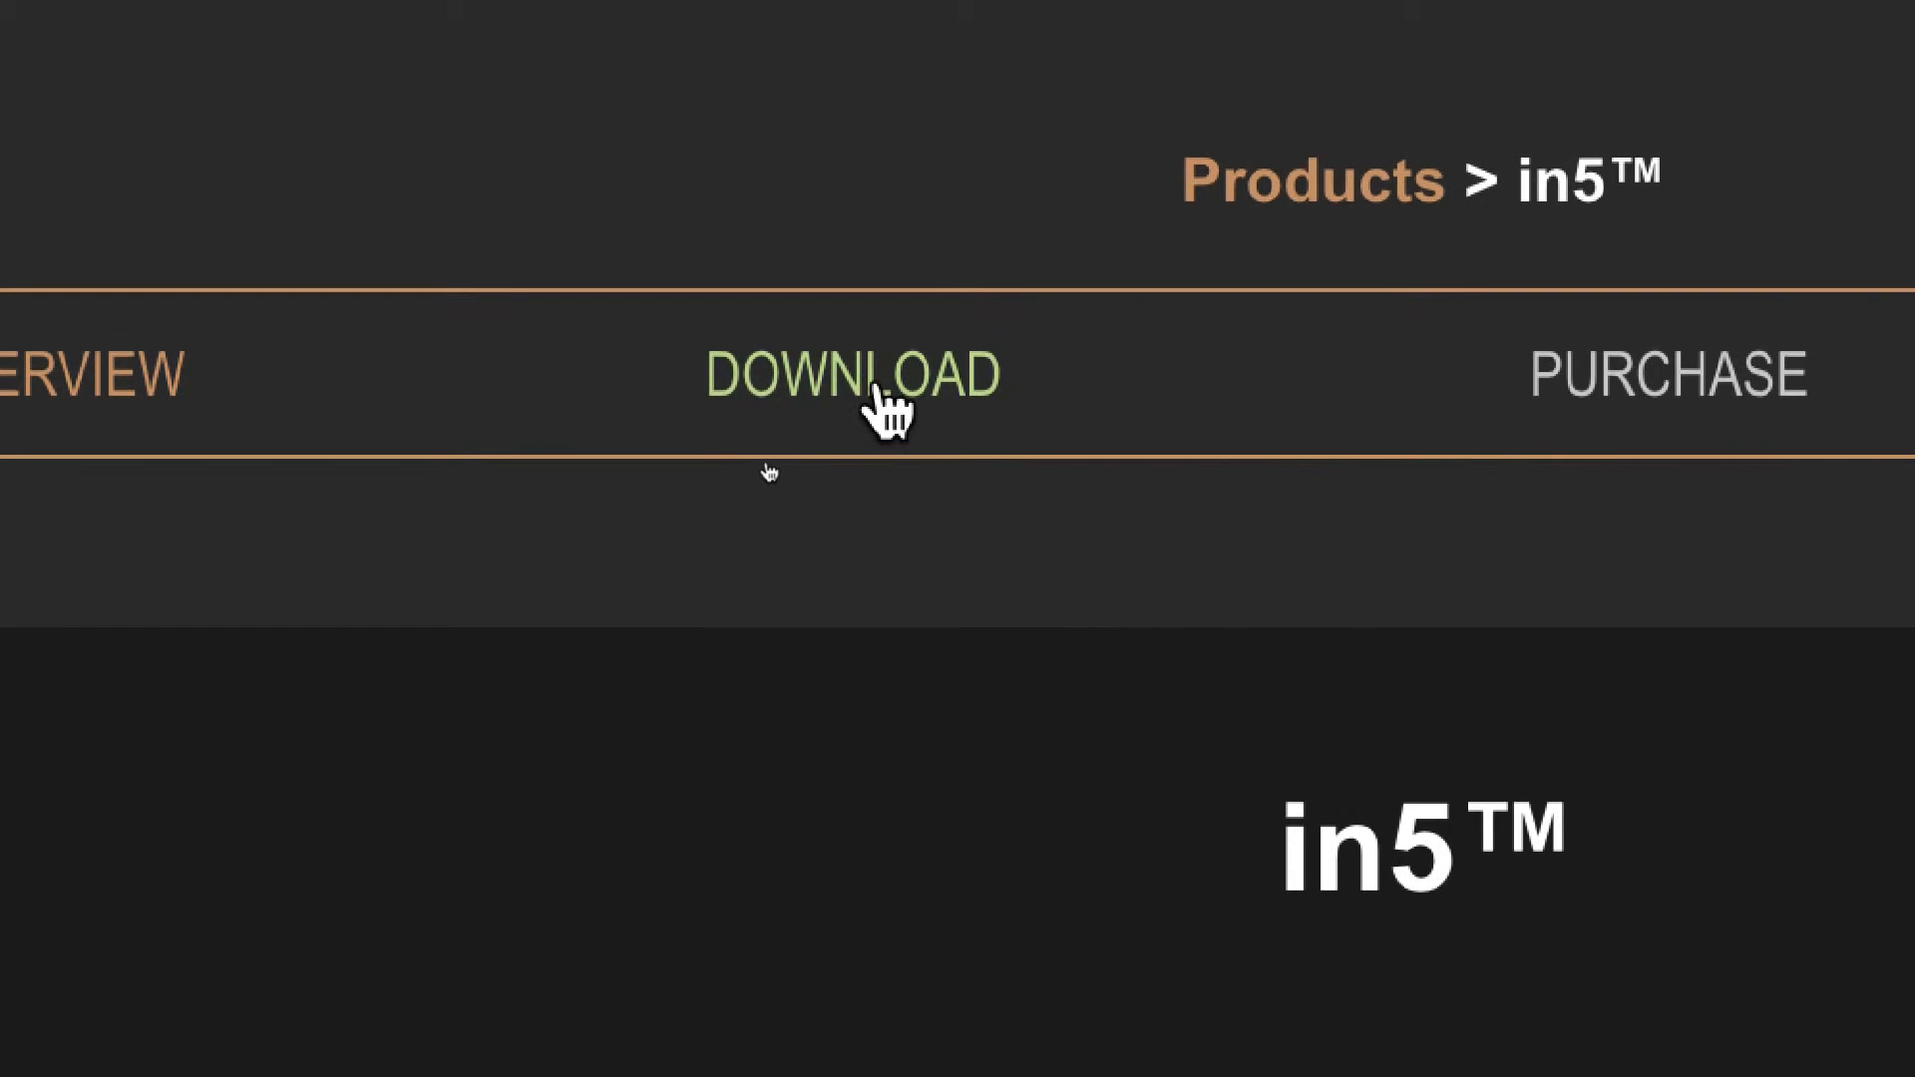
- Open the in5 download page and review the trial download, compatible InDesign versions and current version
left_click(878, 389)
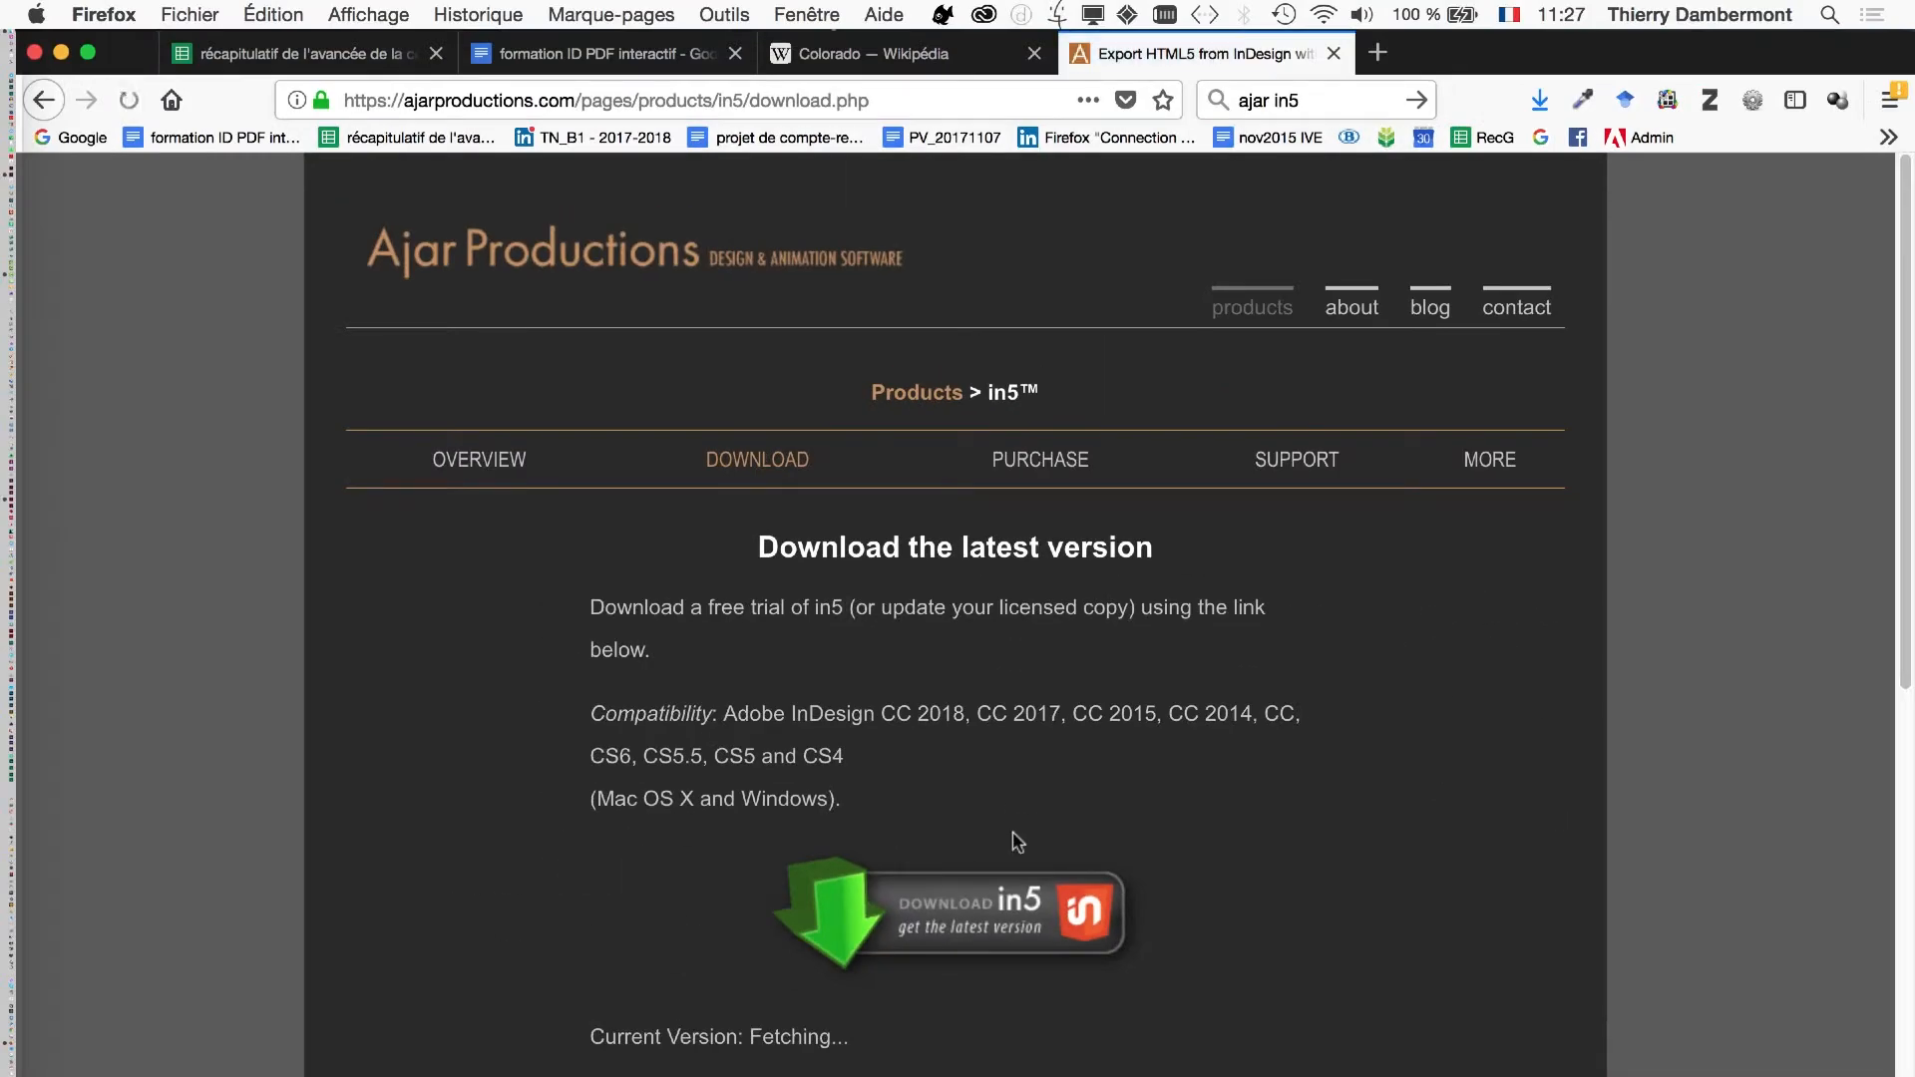
scroll(1016, 841, "down", 5)
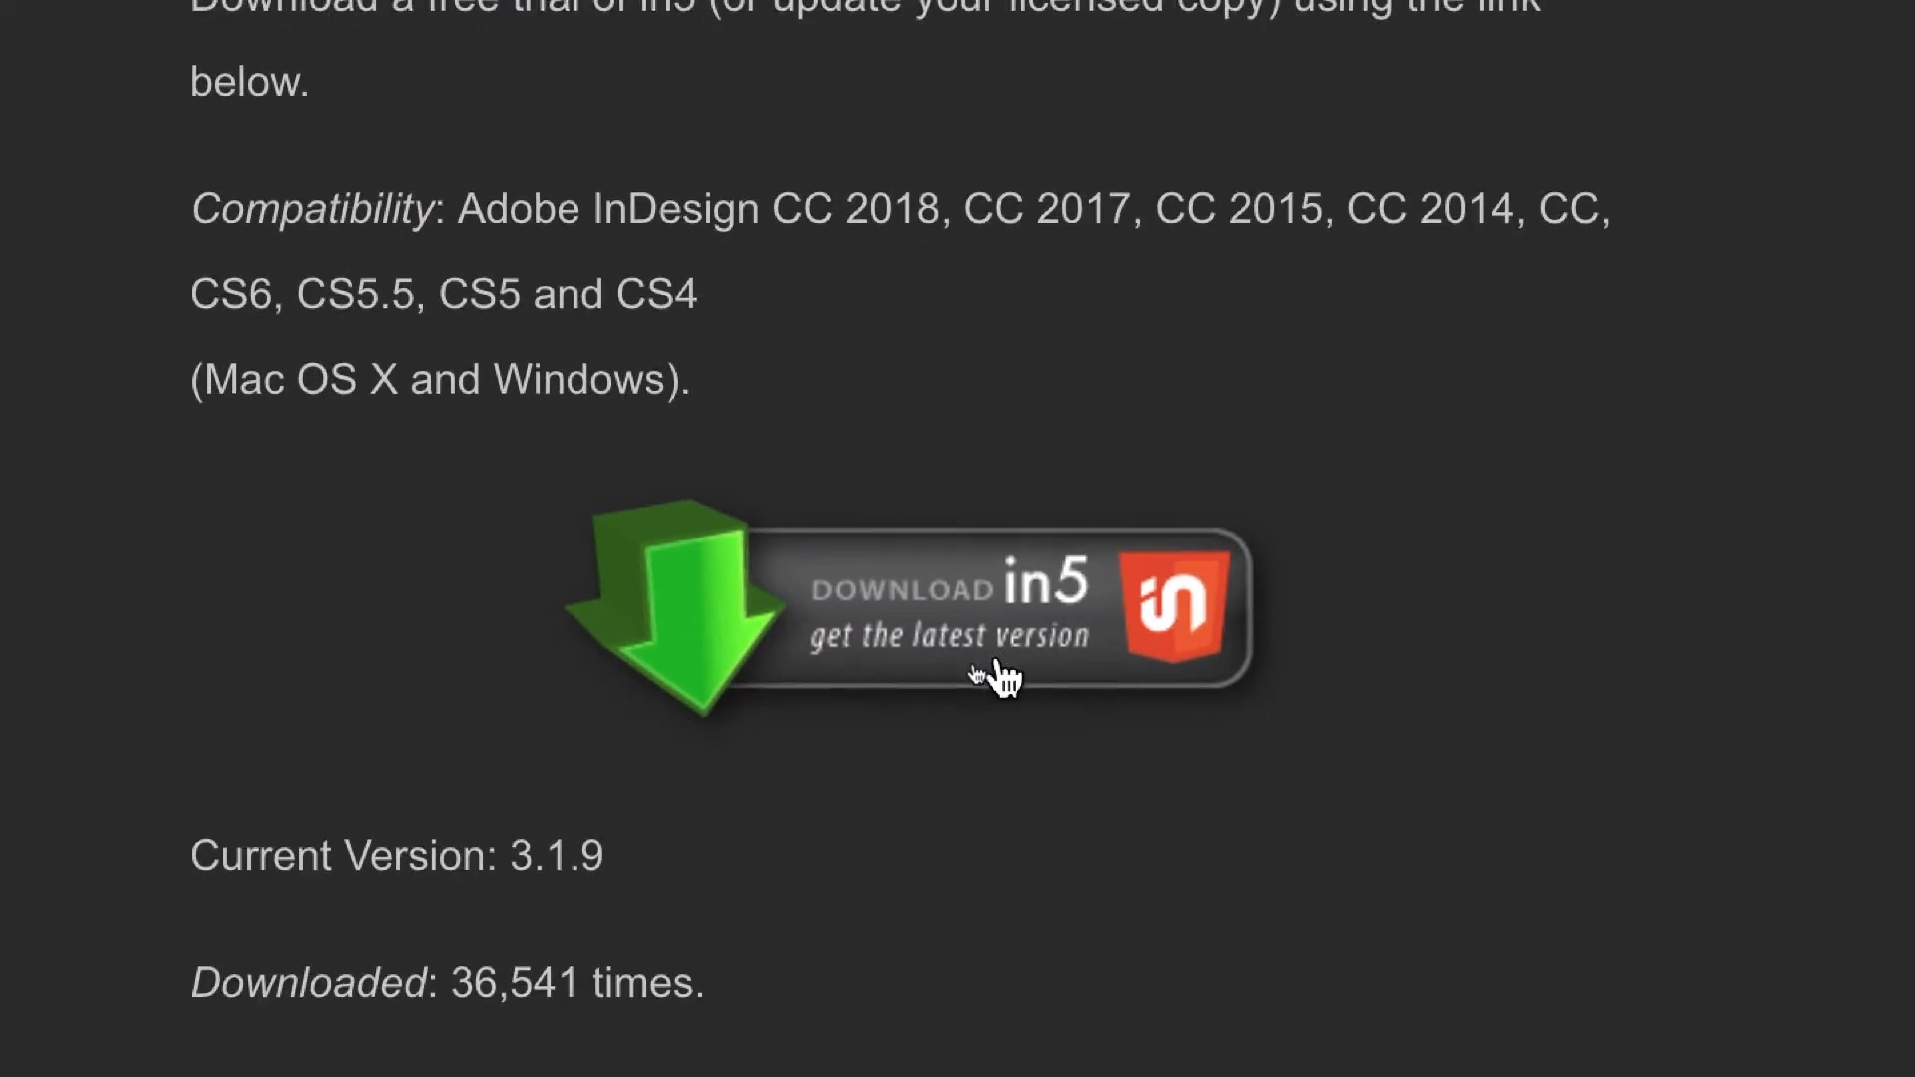
scroll(982, 662, "down", 2)
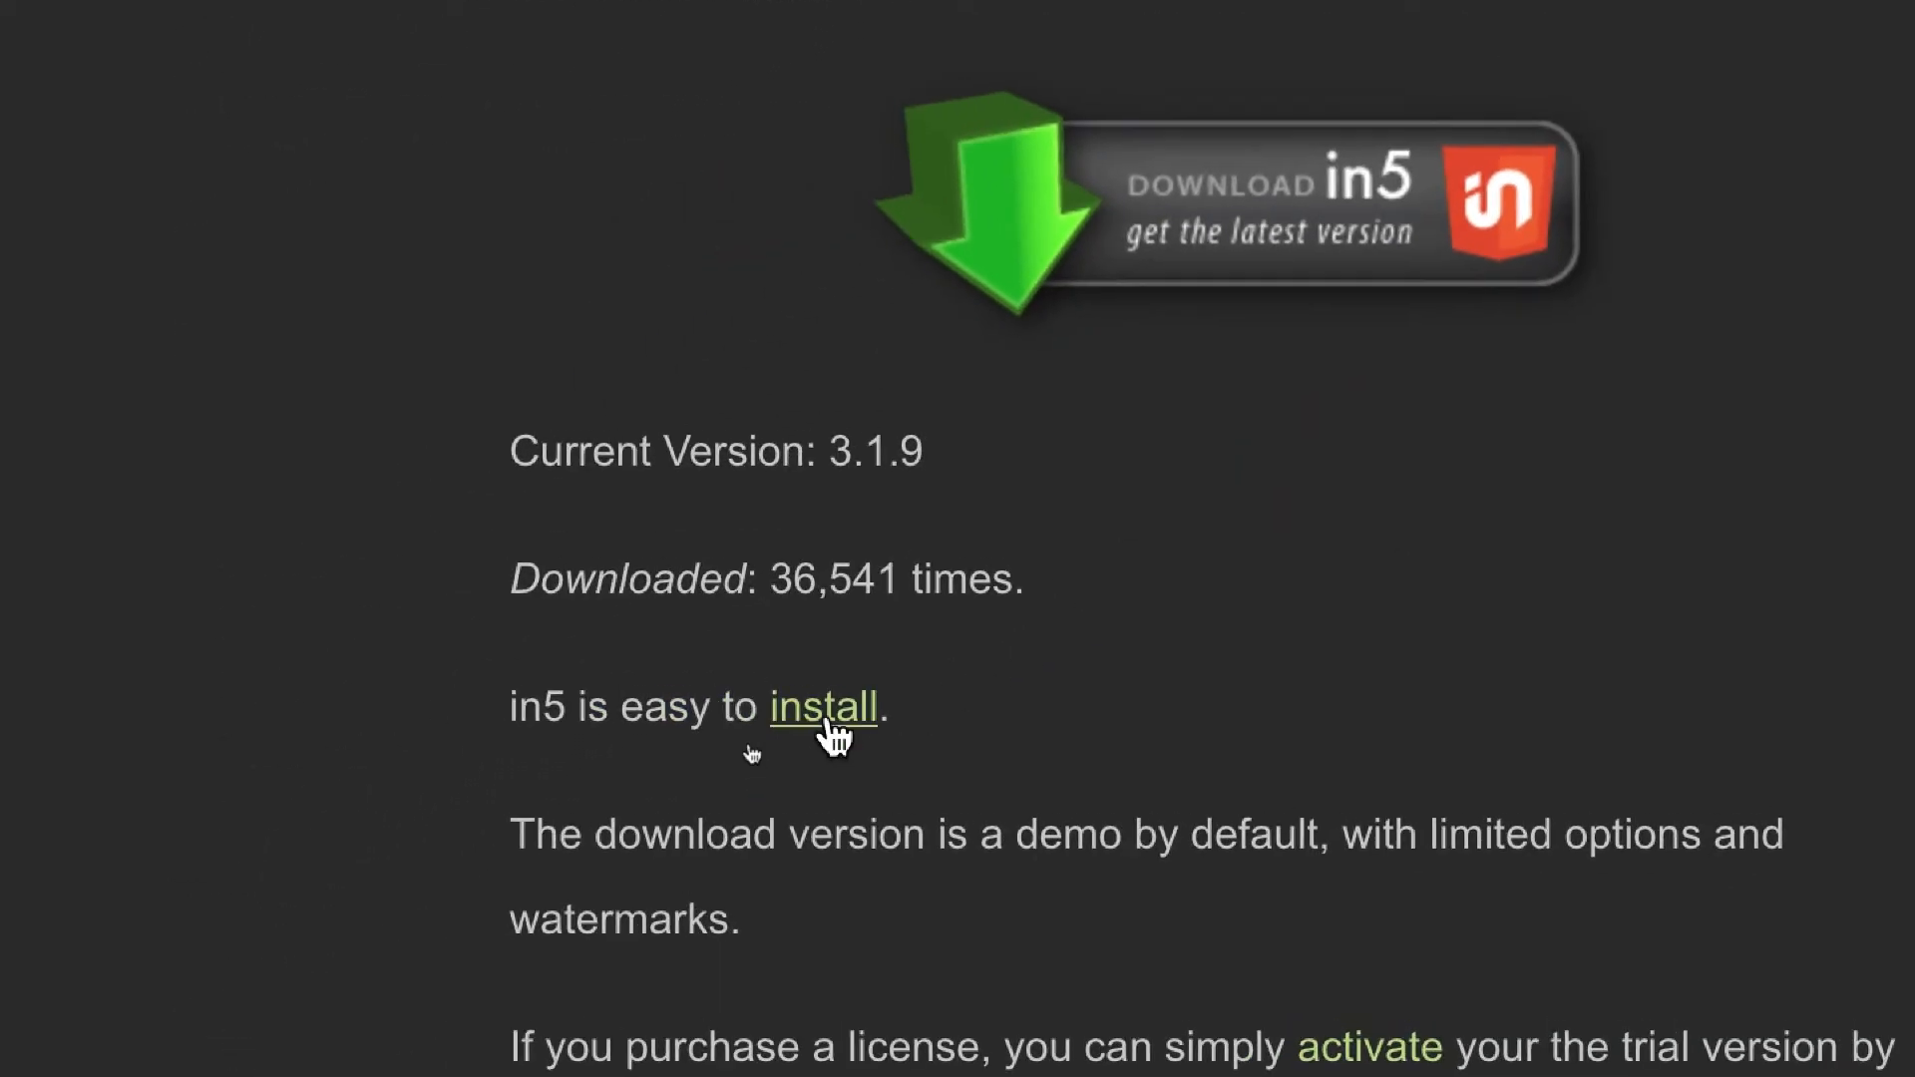
- Open the in5 install lesson and read through its instructions on unzipping the package, choosing the installer and updating
left_click(827, 724)
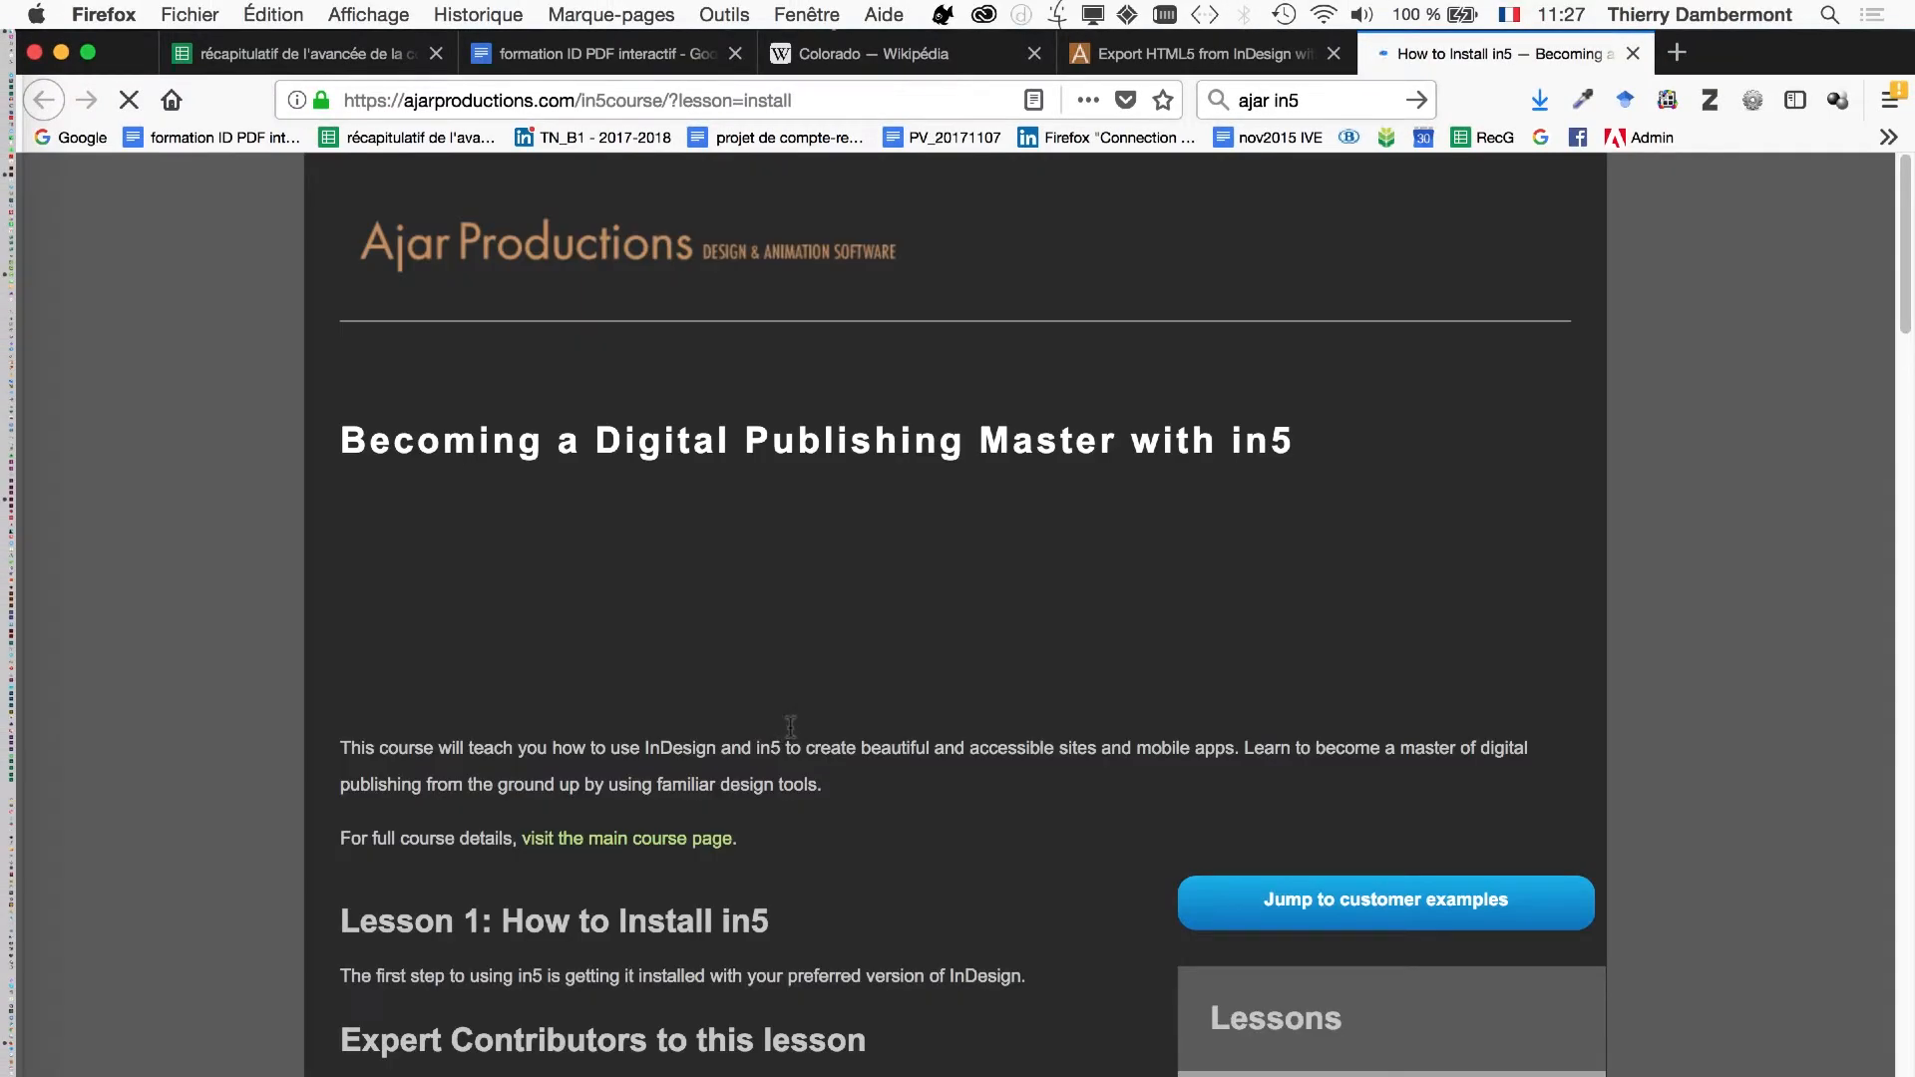
scroll(791, 725, "down", 6)
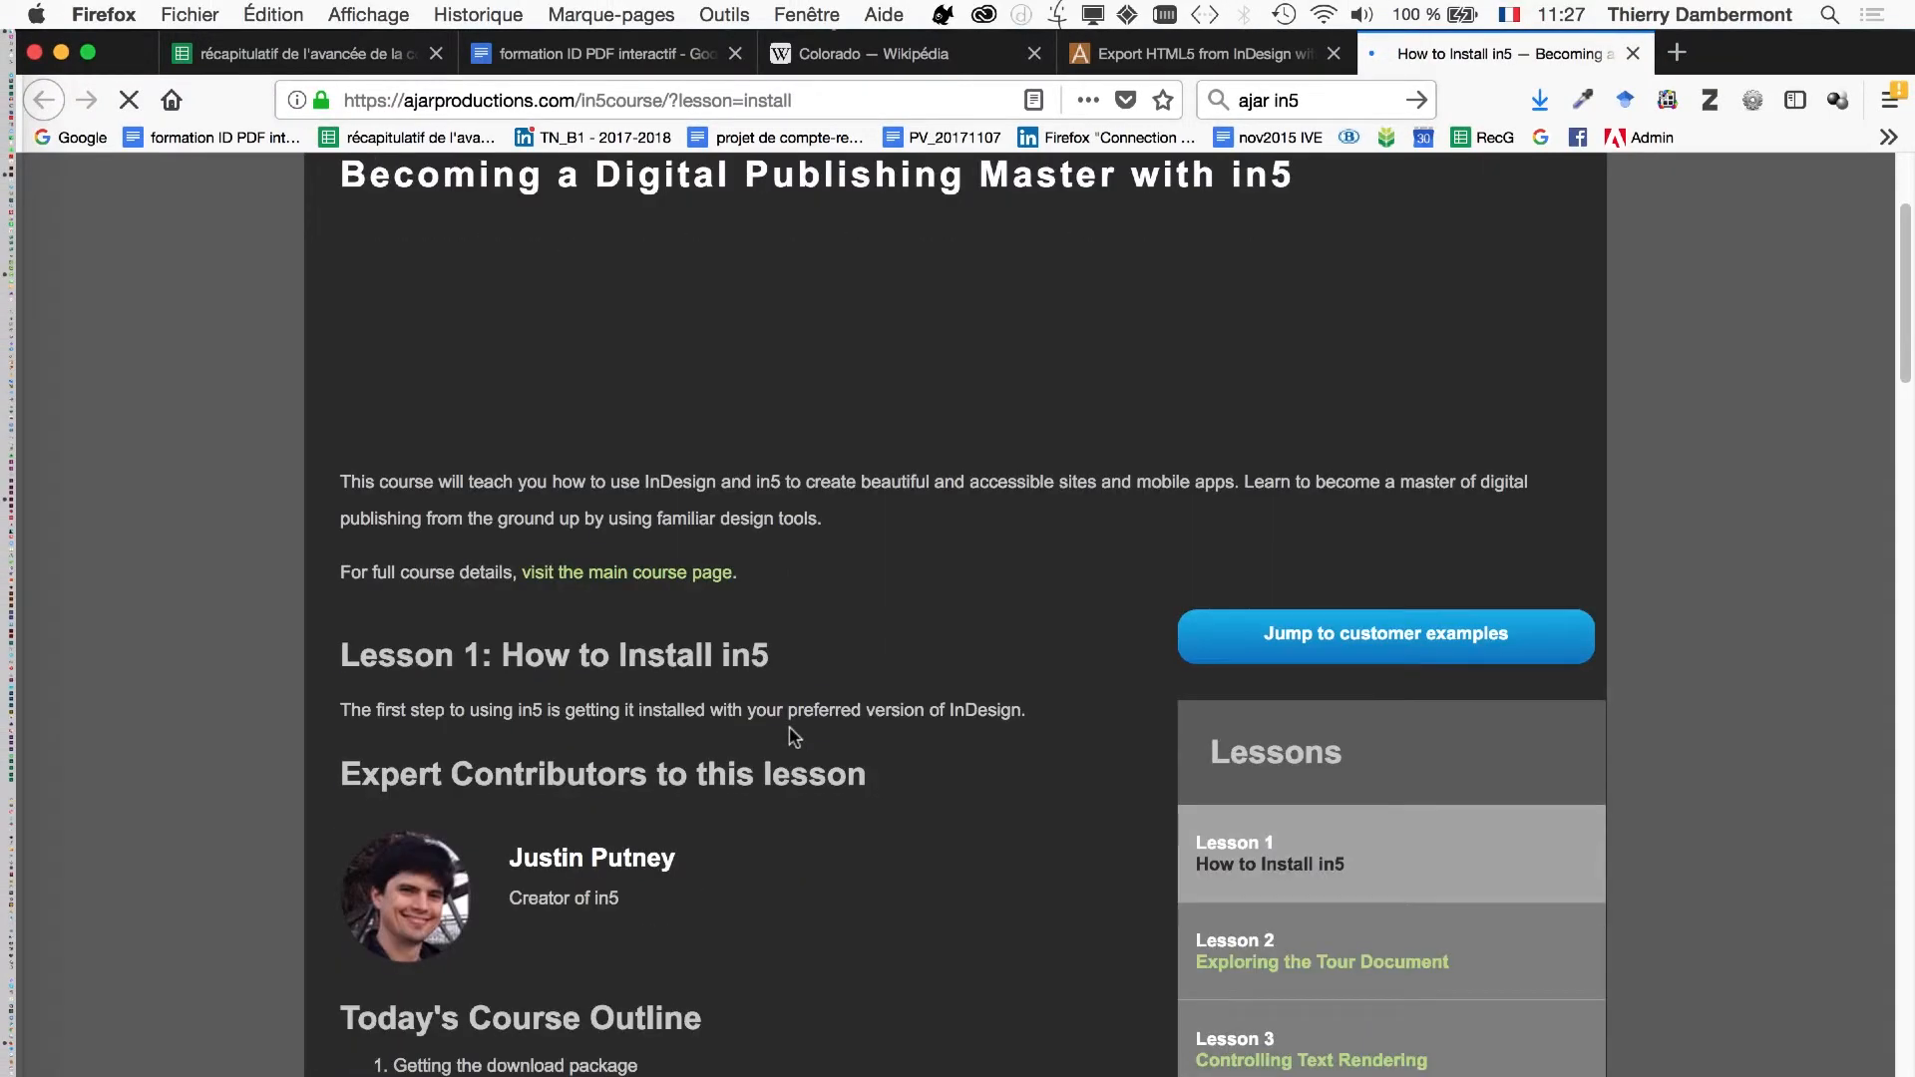
scroll(795, 737, "down", 2)
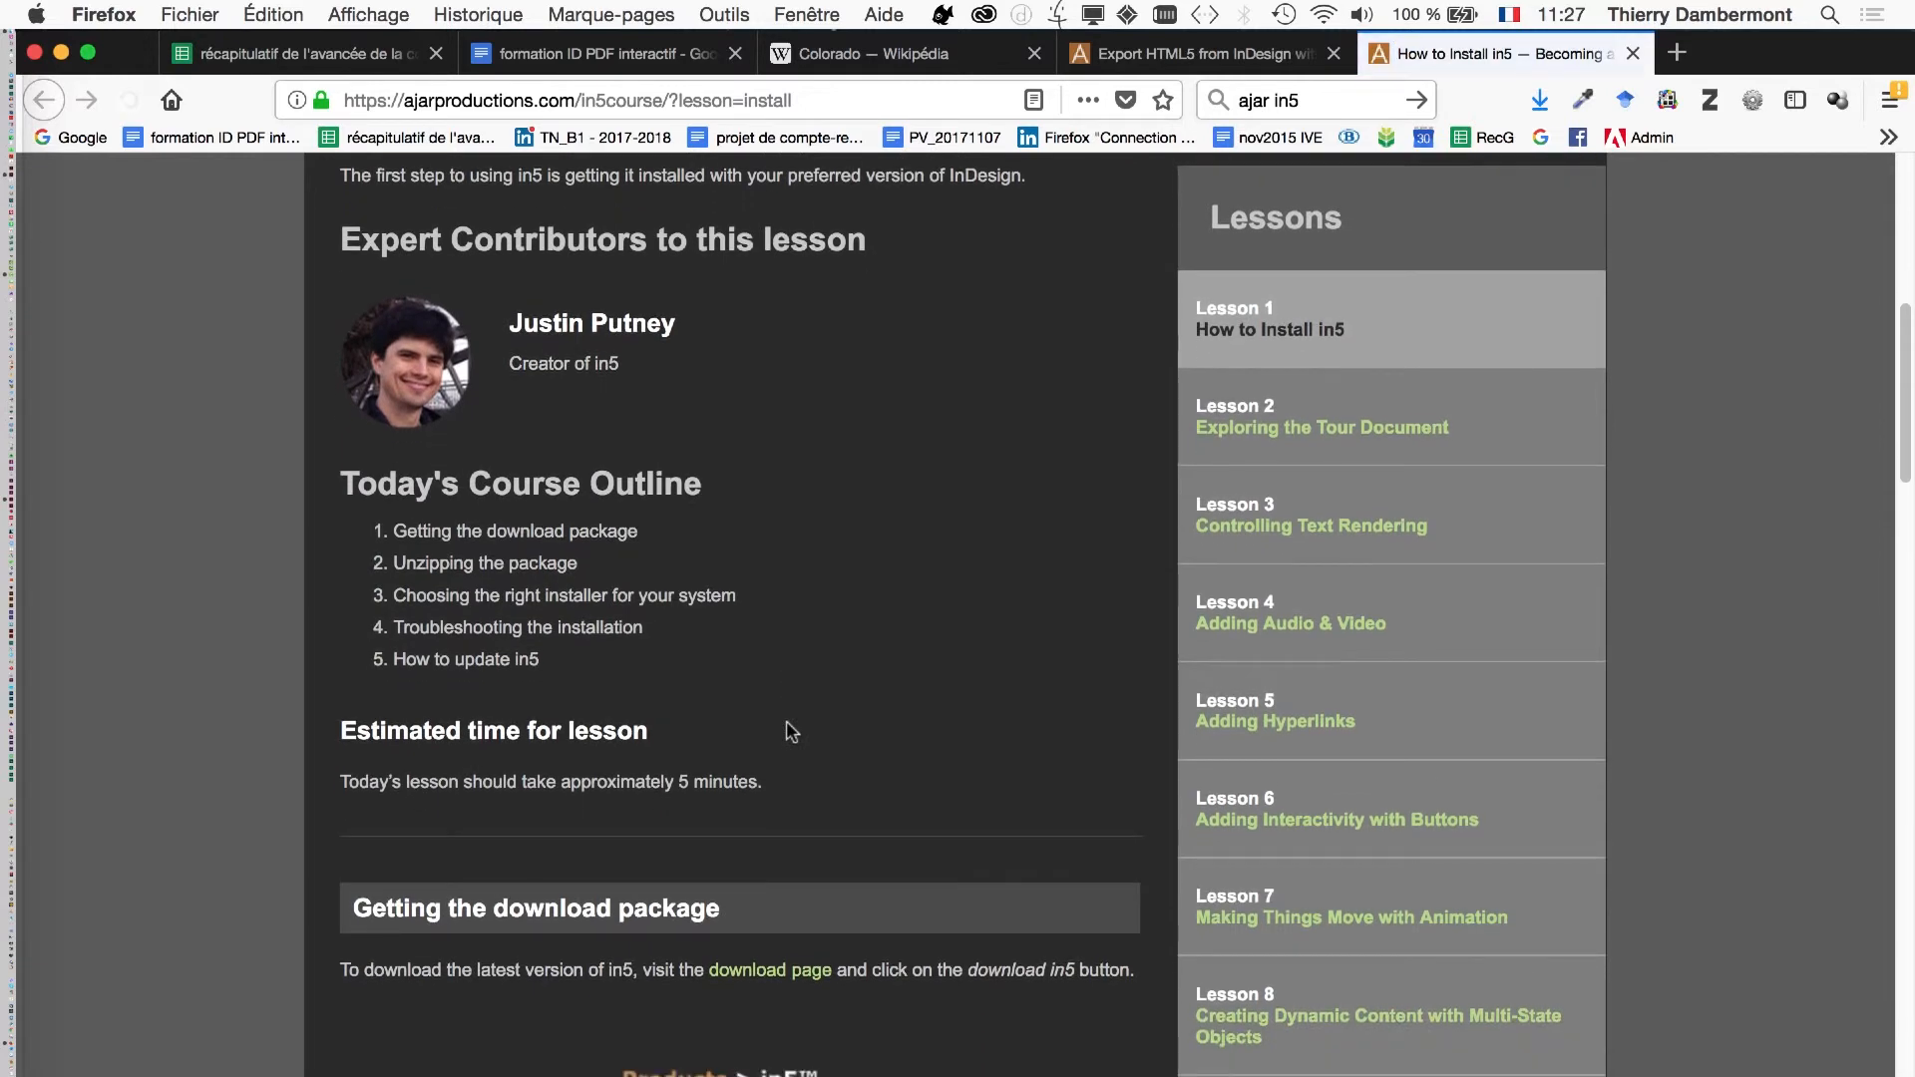
scroll(791, 734, "down", 3)
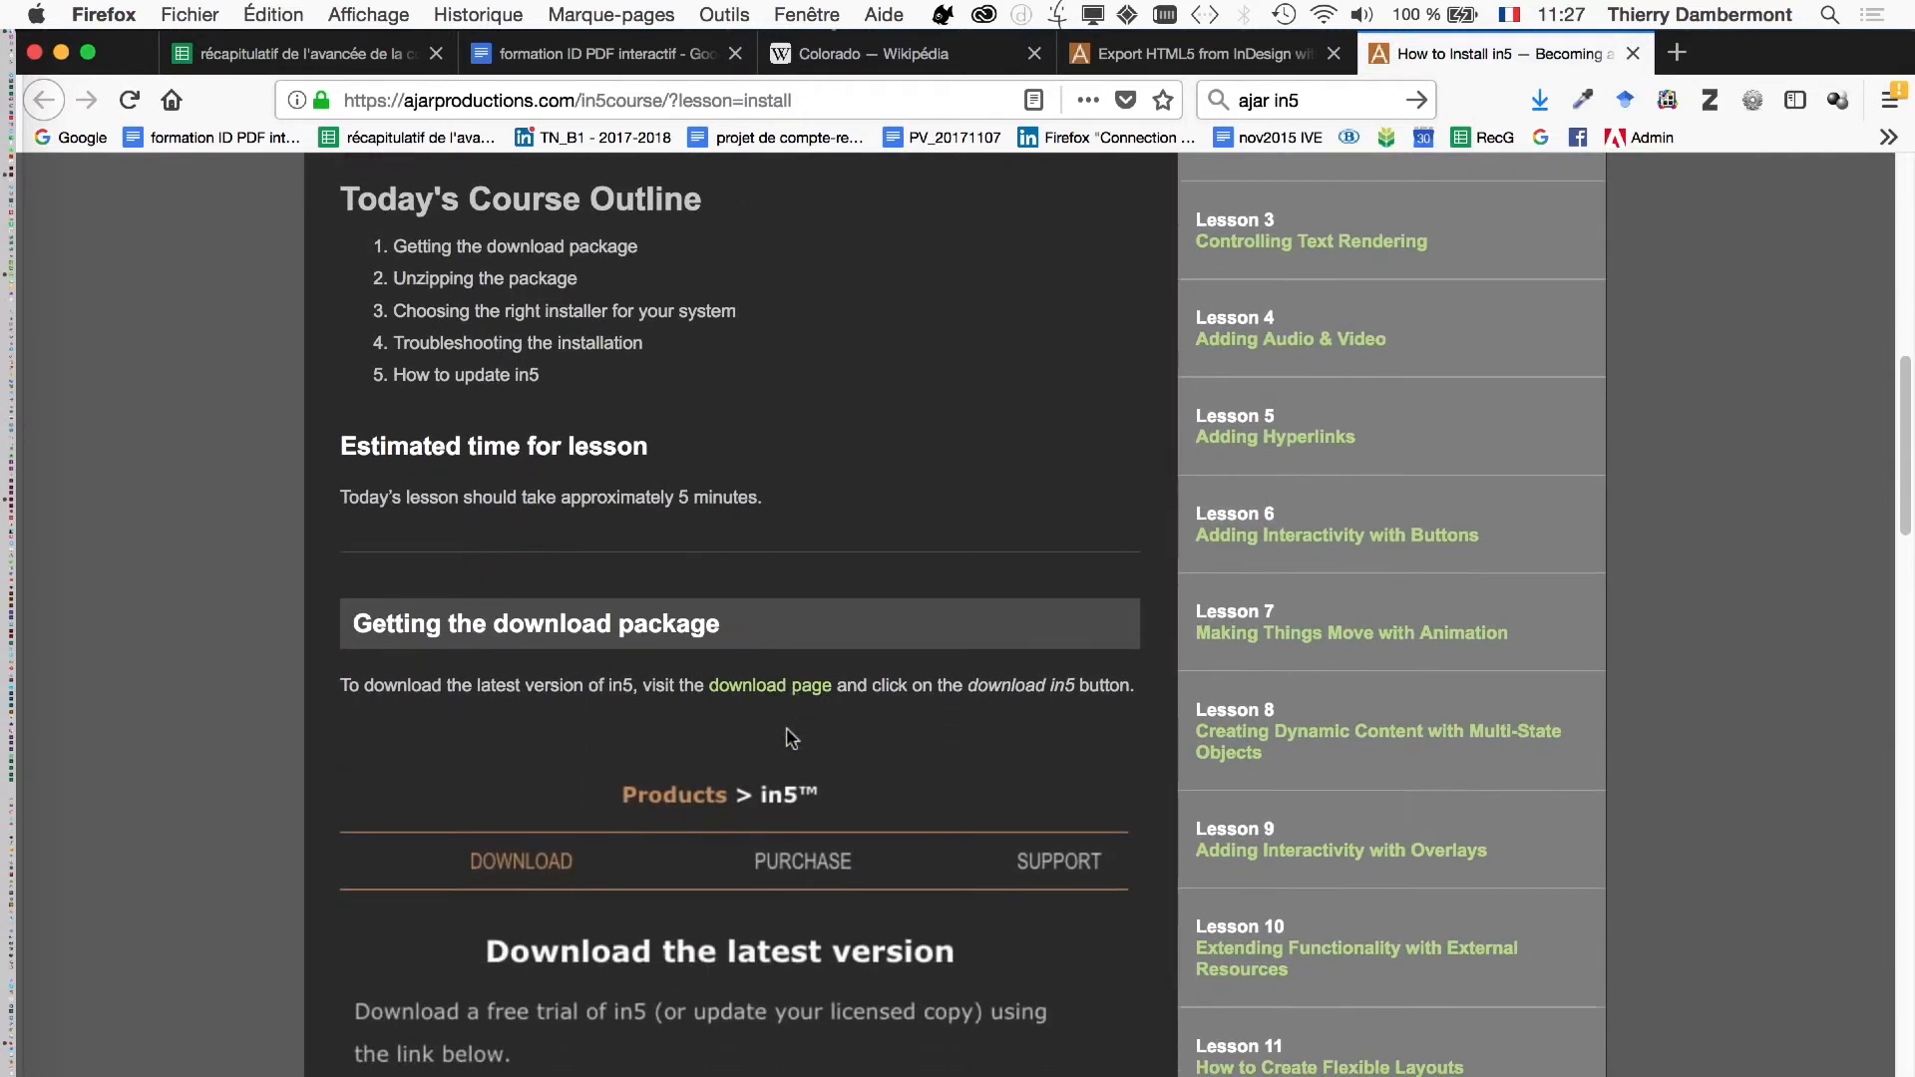
scroll(787, 733, "down", 10)
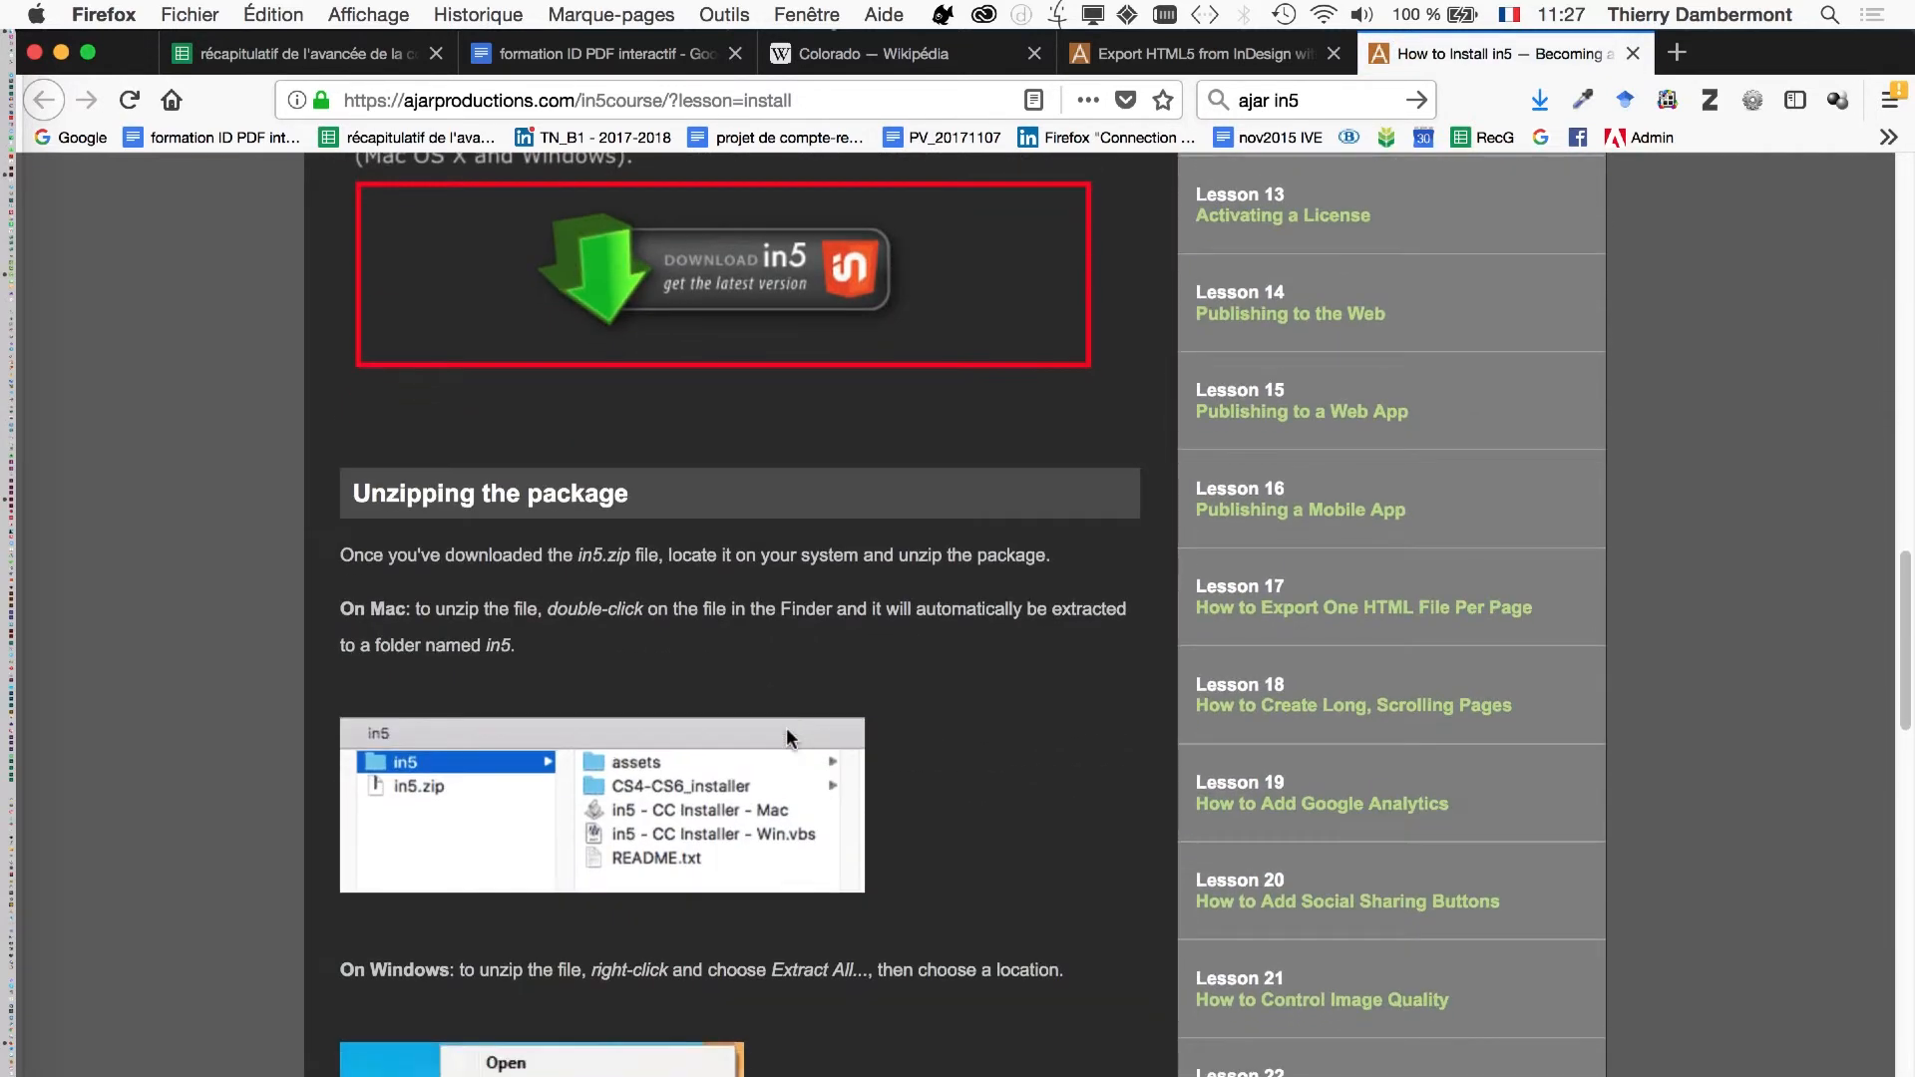
scroll(786, 727, "down", 3)
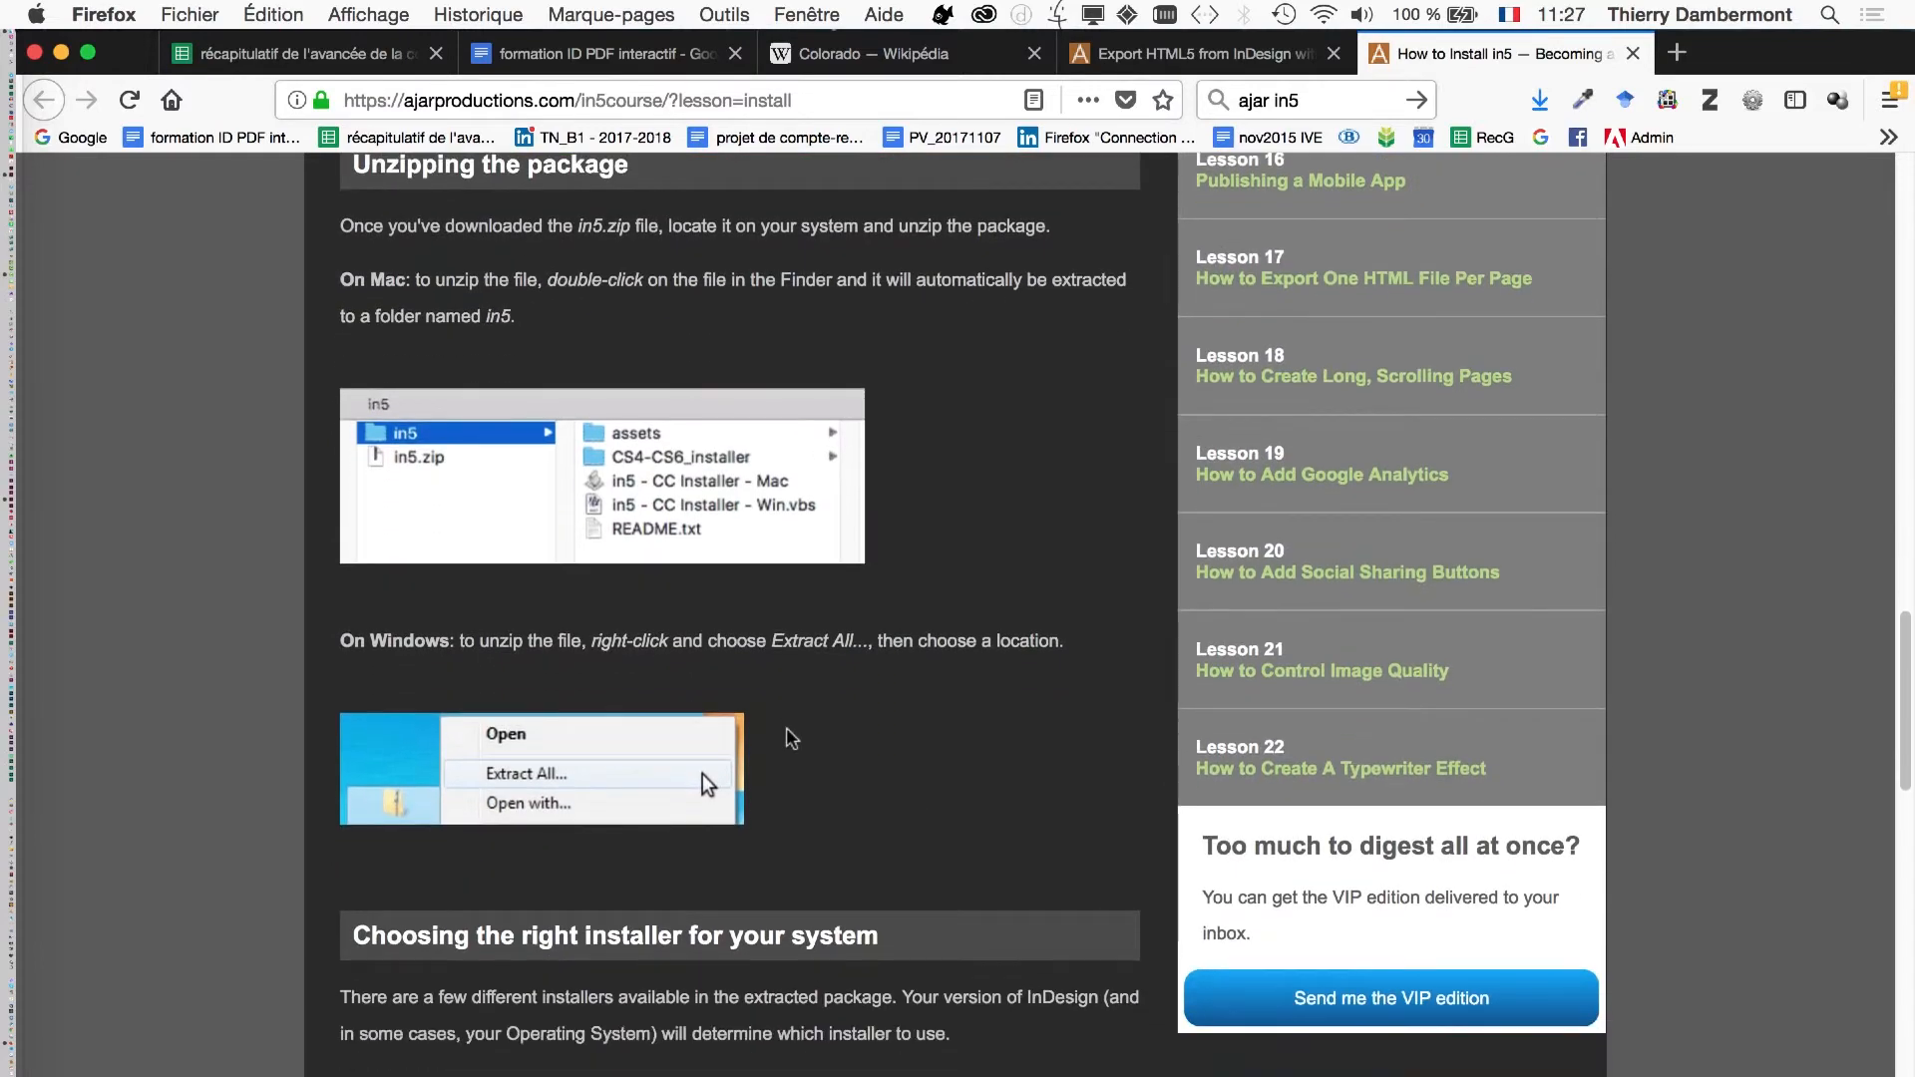
scroll(791, 738, "down", 9)
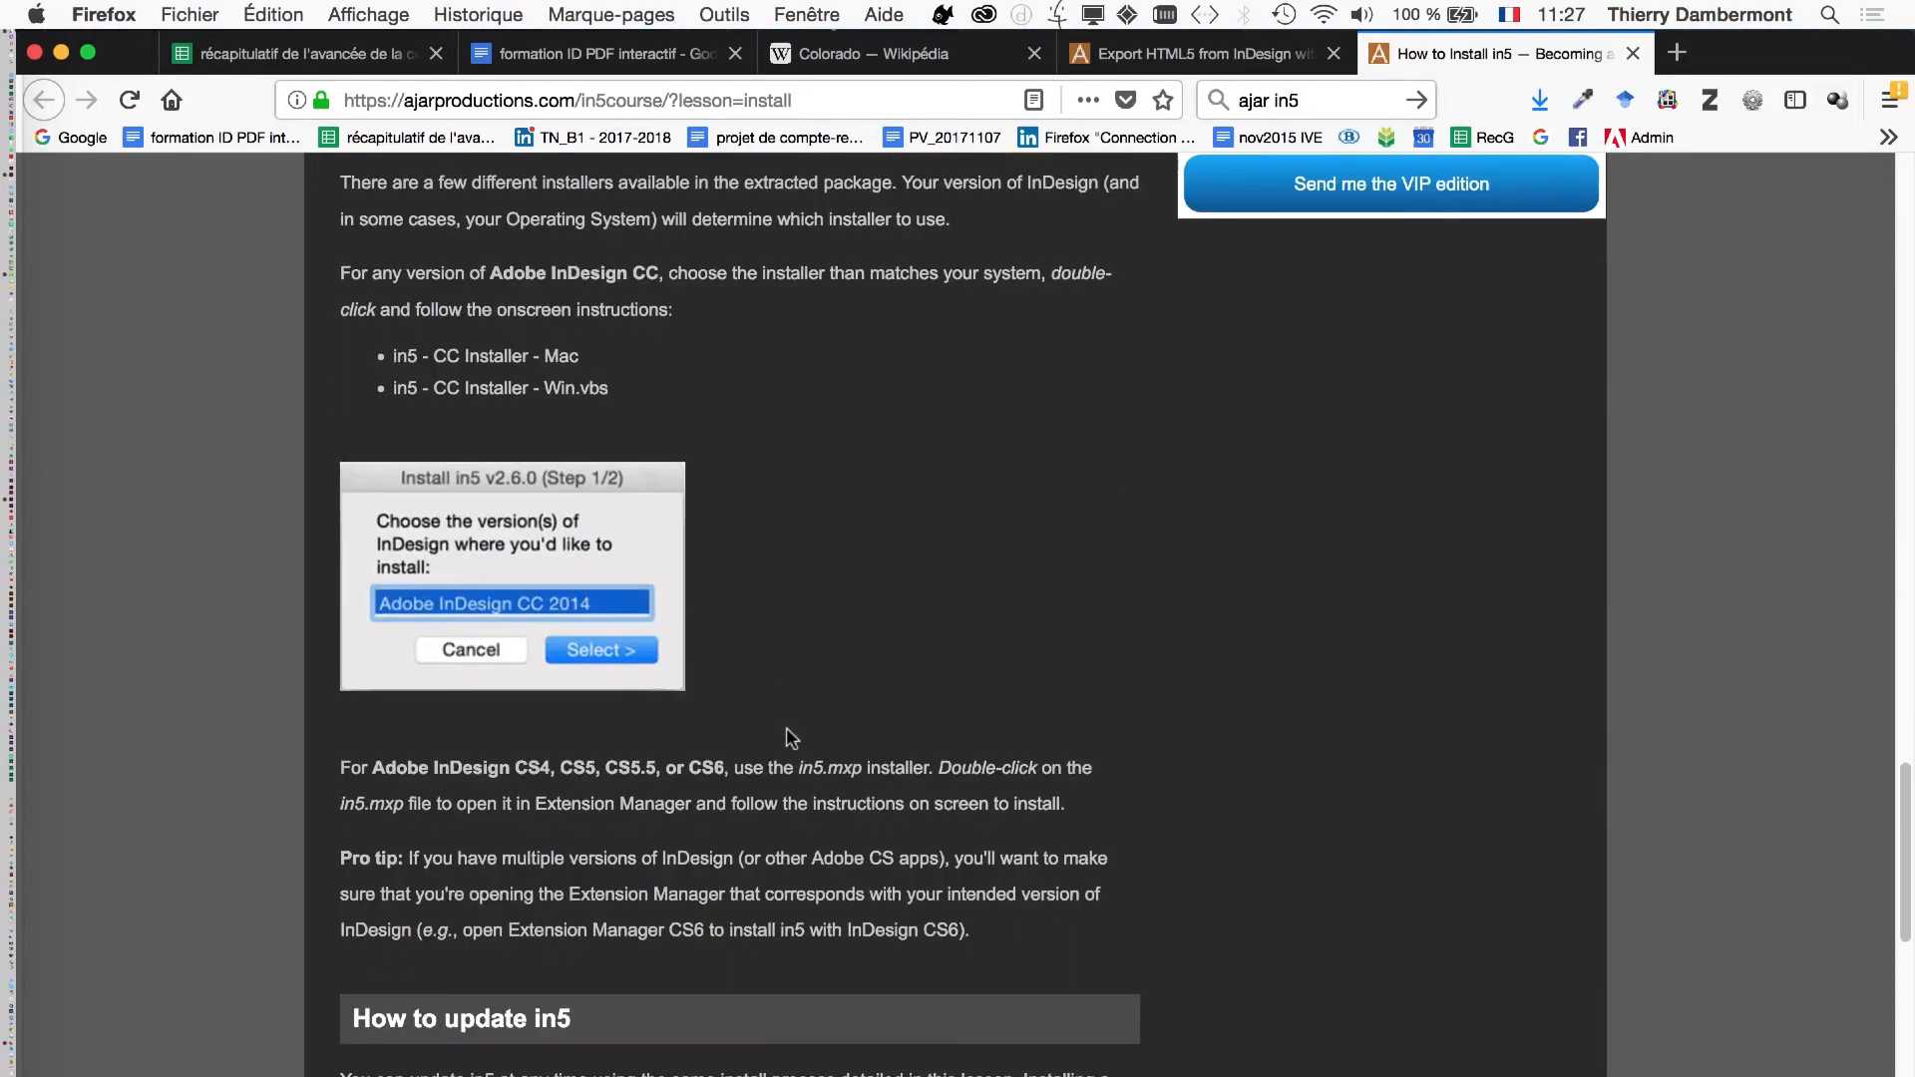
scroll(786, 738, "down", 8)
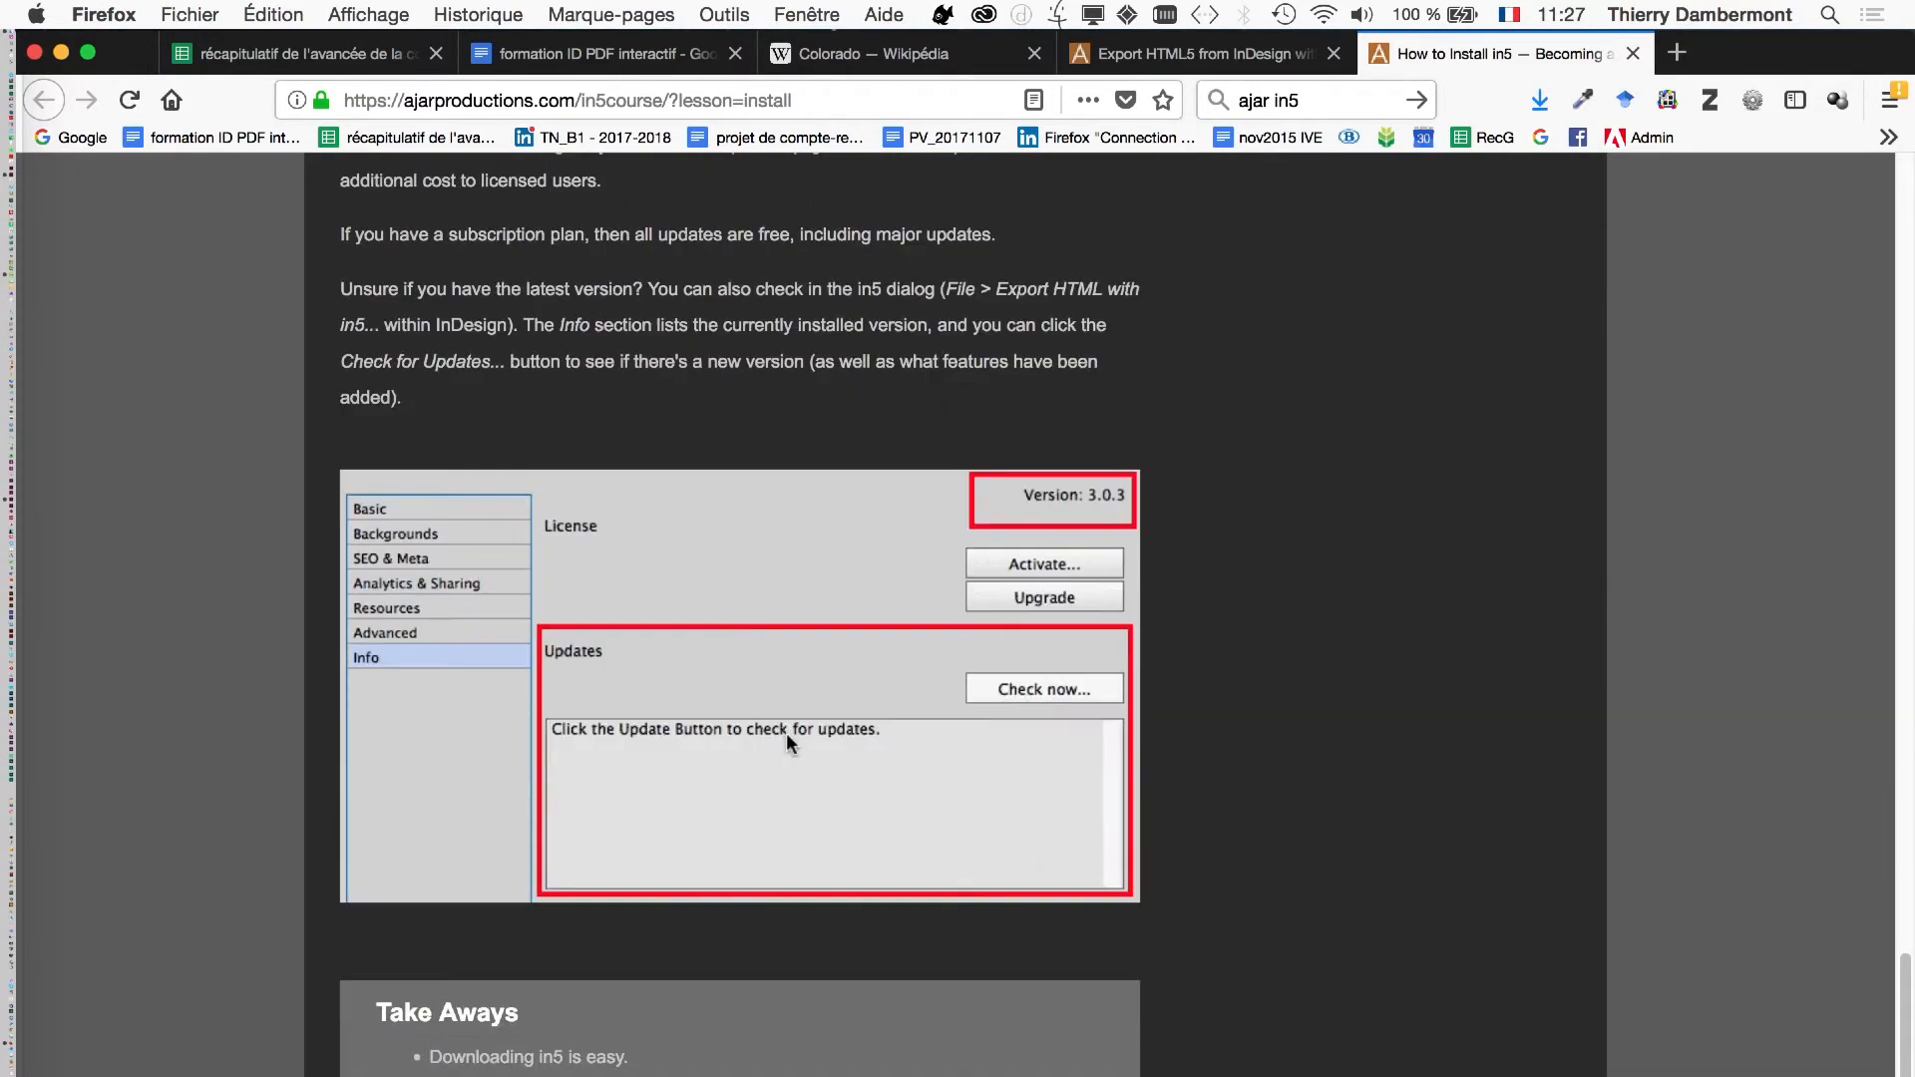
scroll(786, 743, "down", 3)
mouse_move(1061, 549)
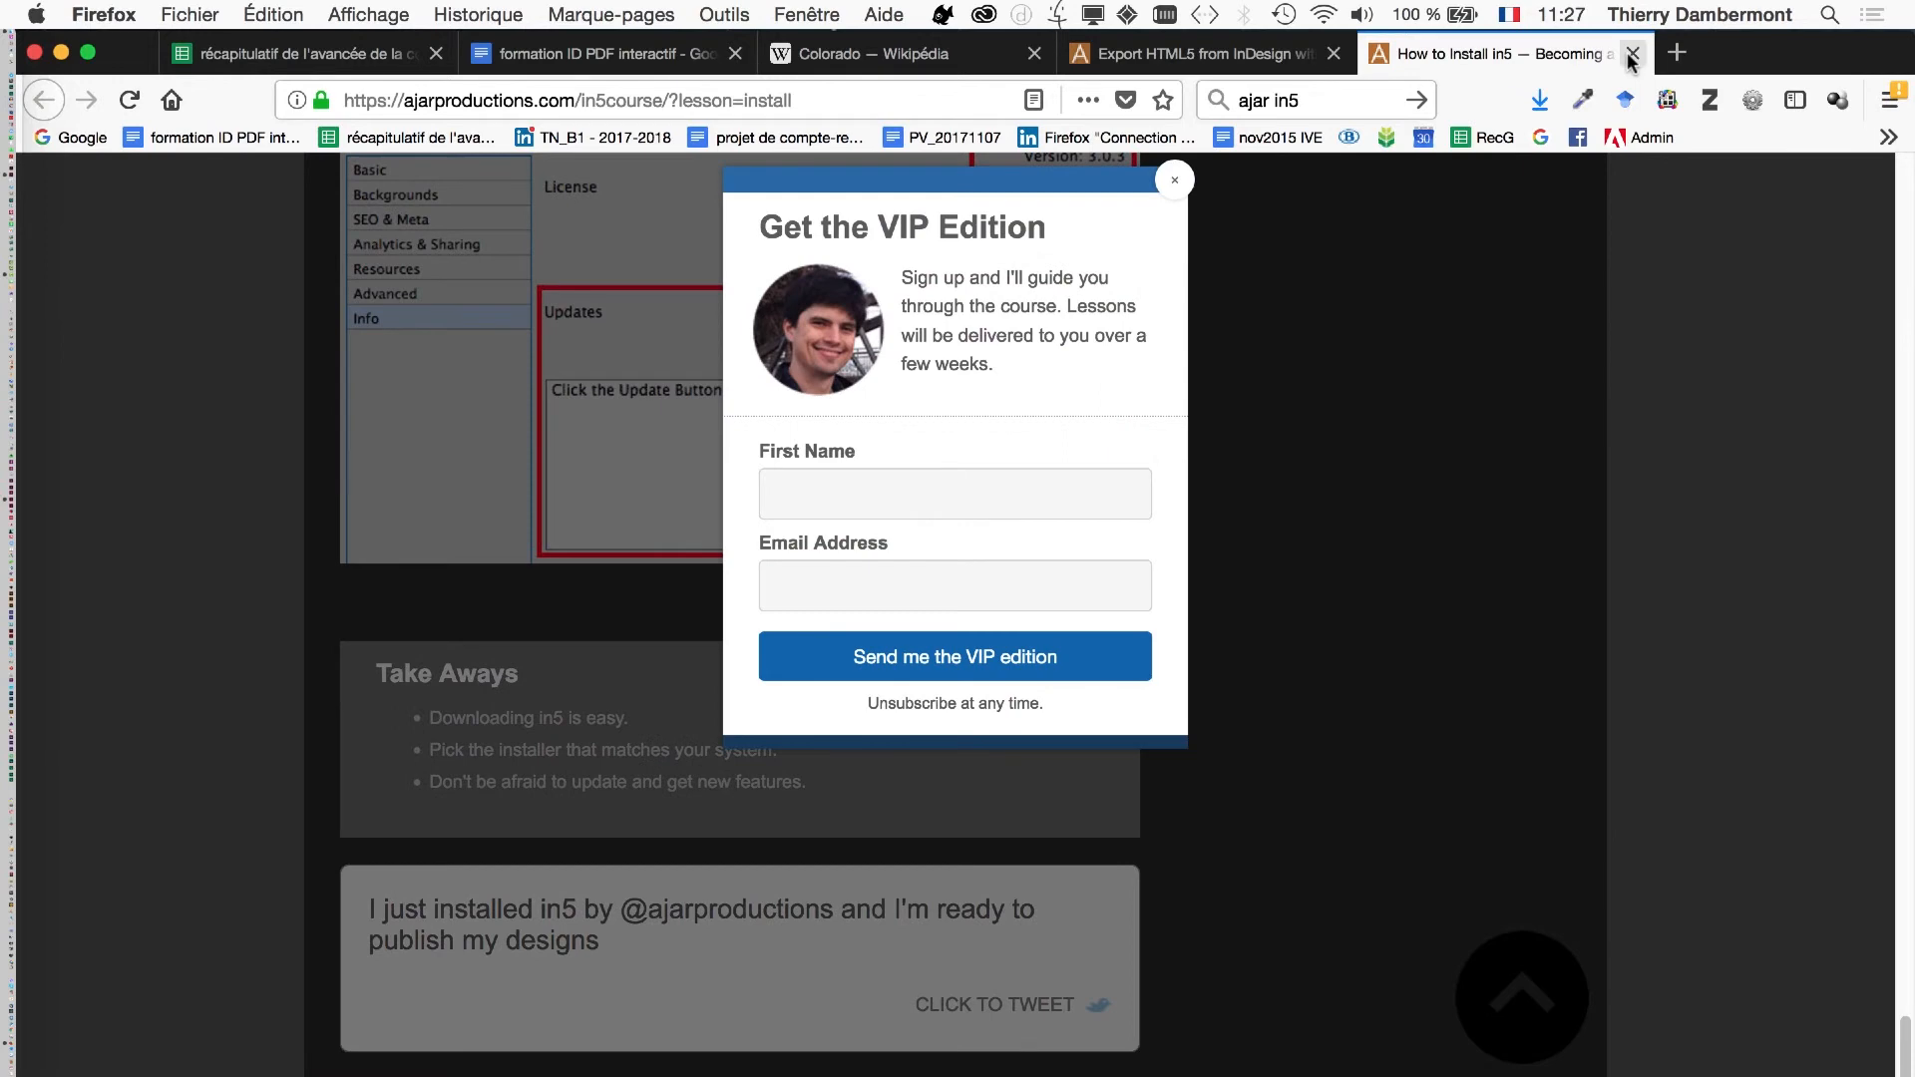
- Close the in5 lesson and download pages, and switch back to InDesign with all other applications hidden
left_click(1632, 55)
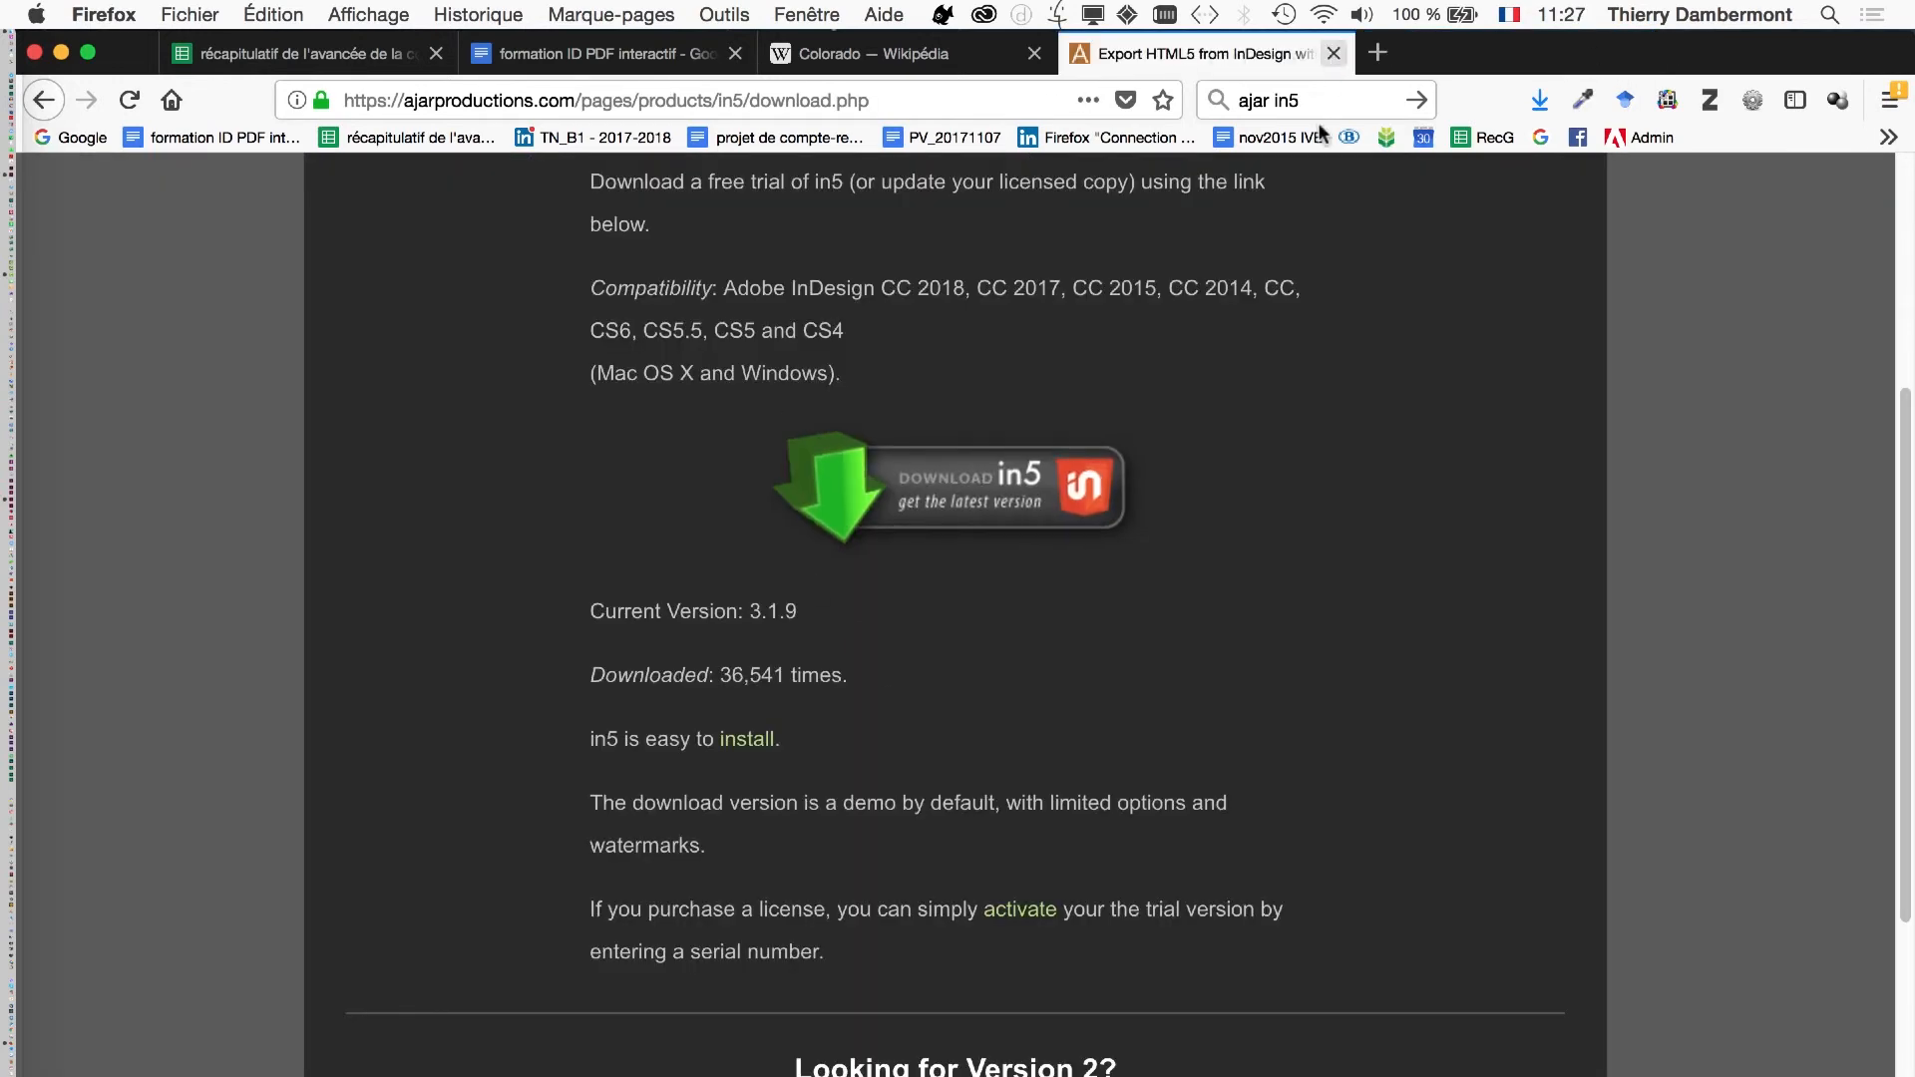
key("super+w")
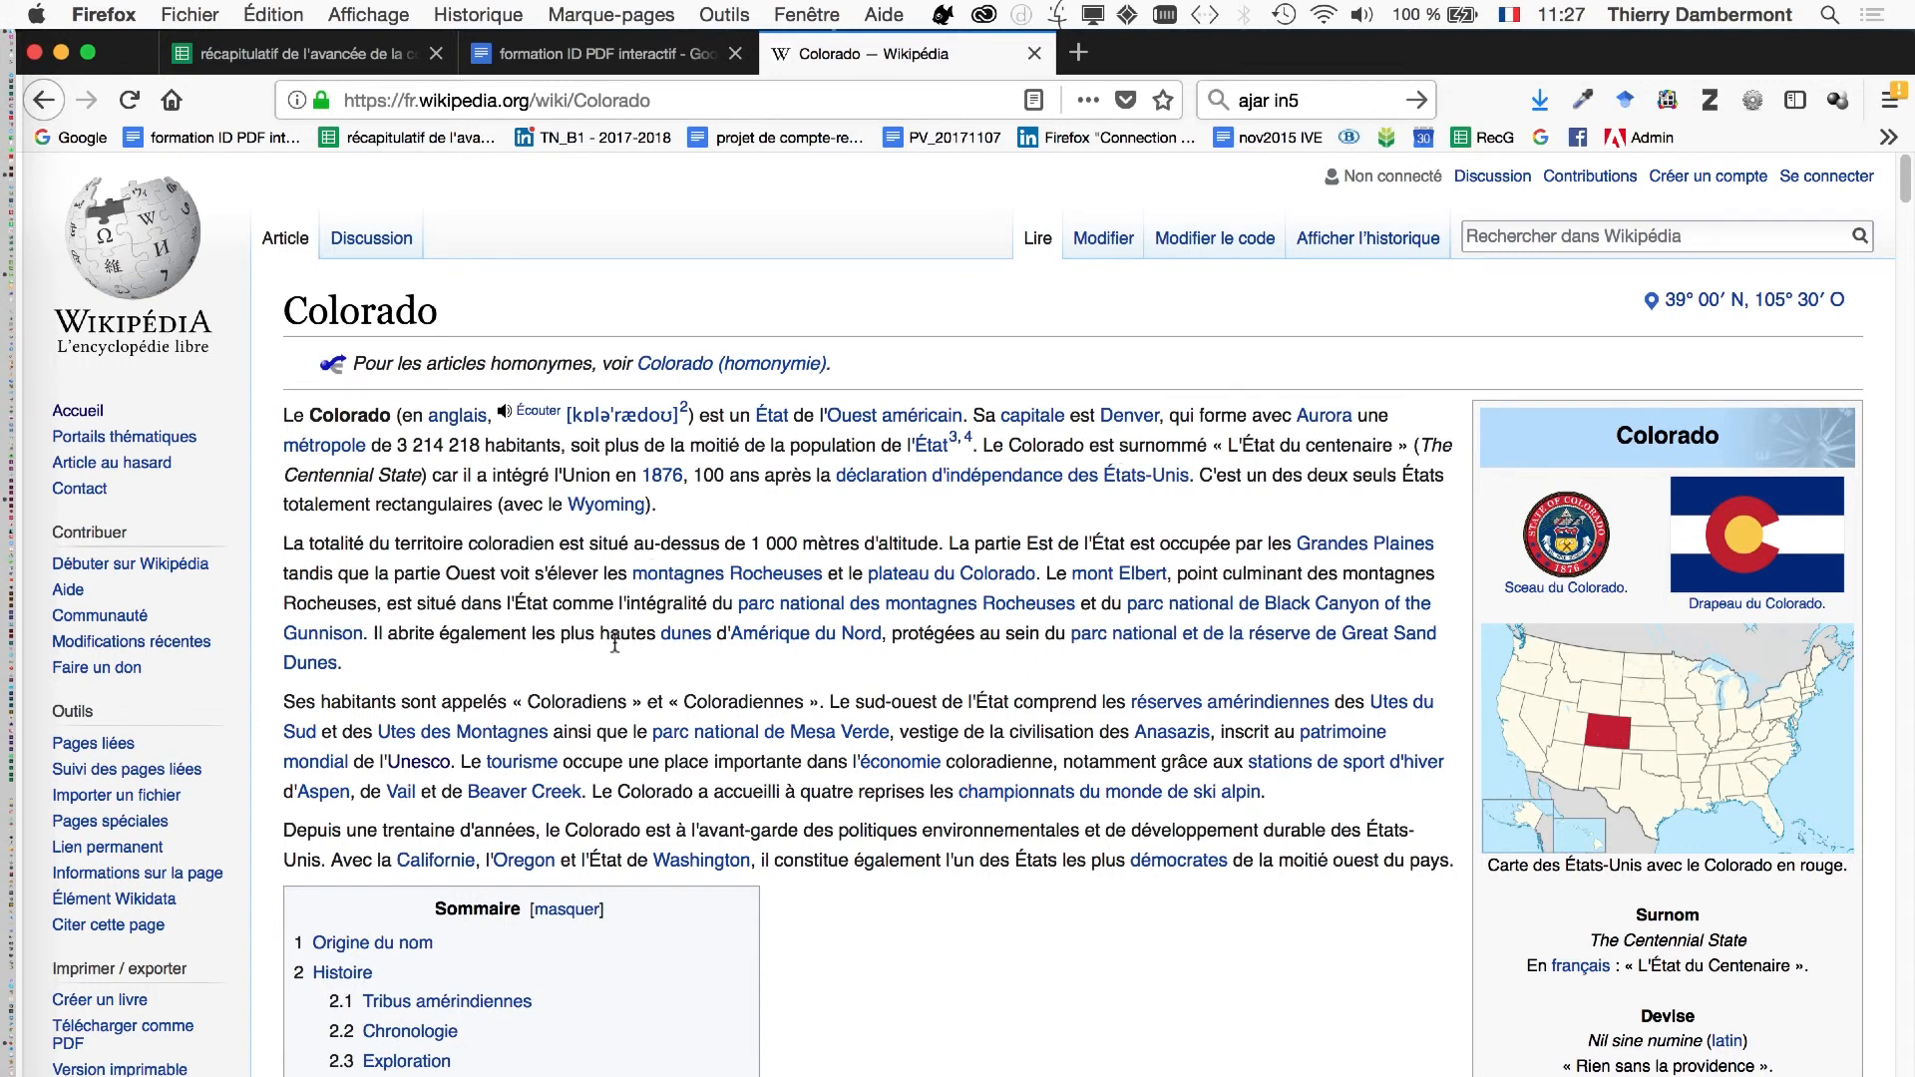
key("super+Tab")
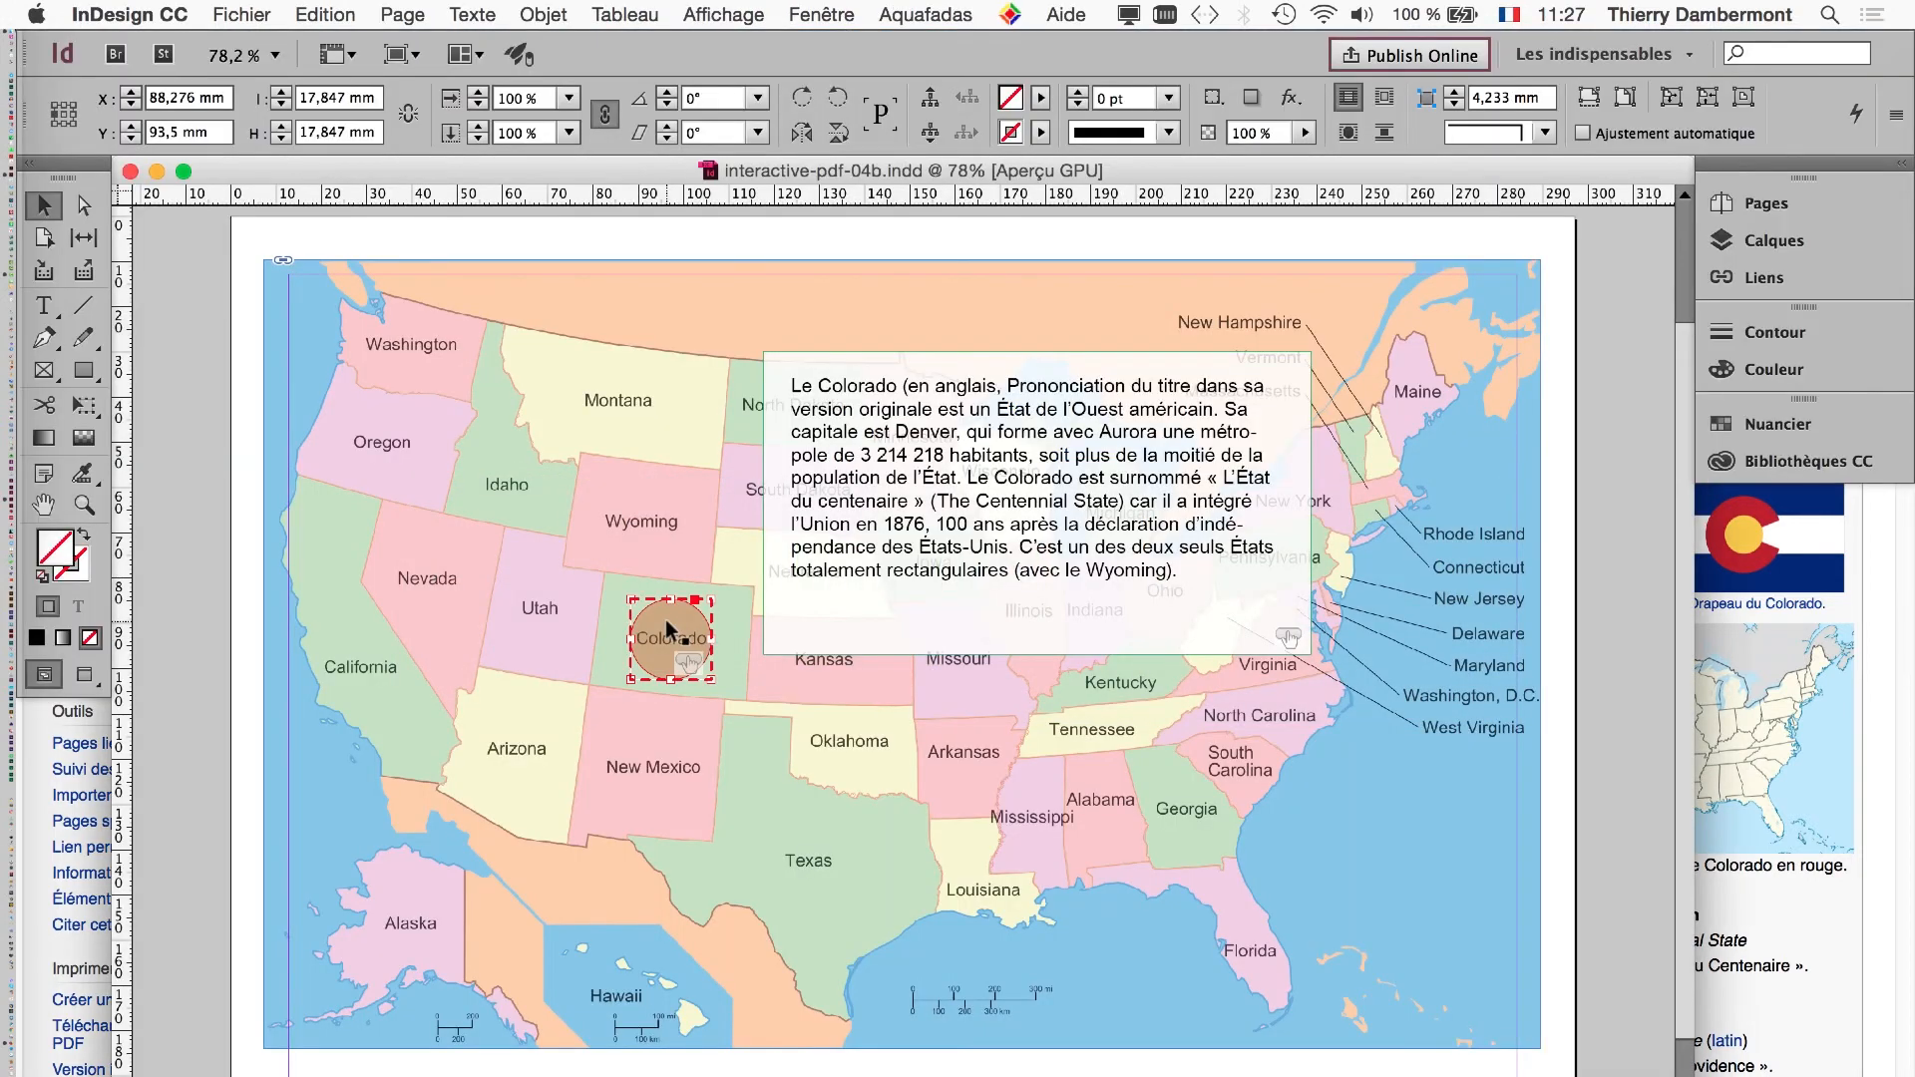
key("alt+super+h")
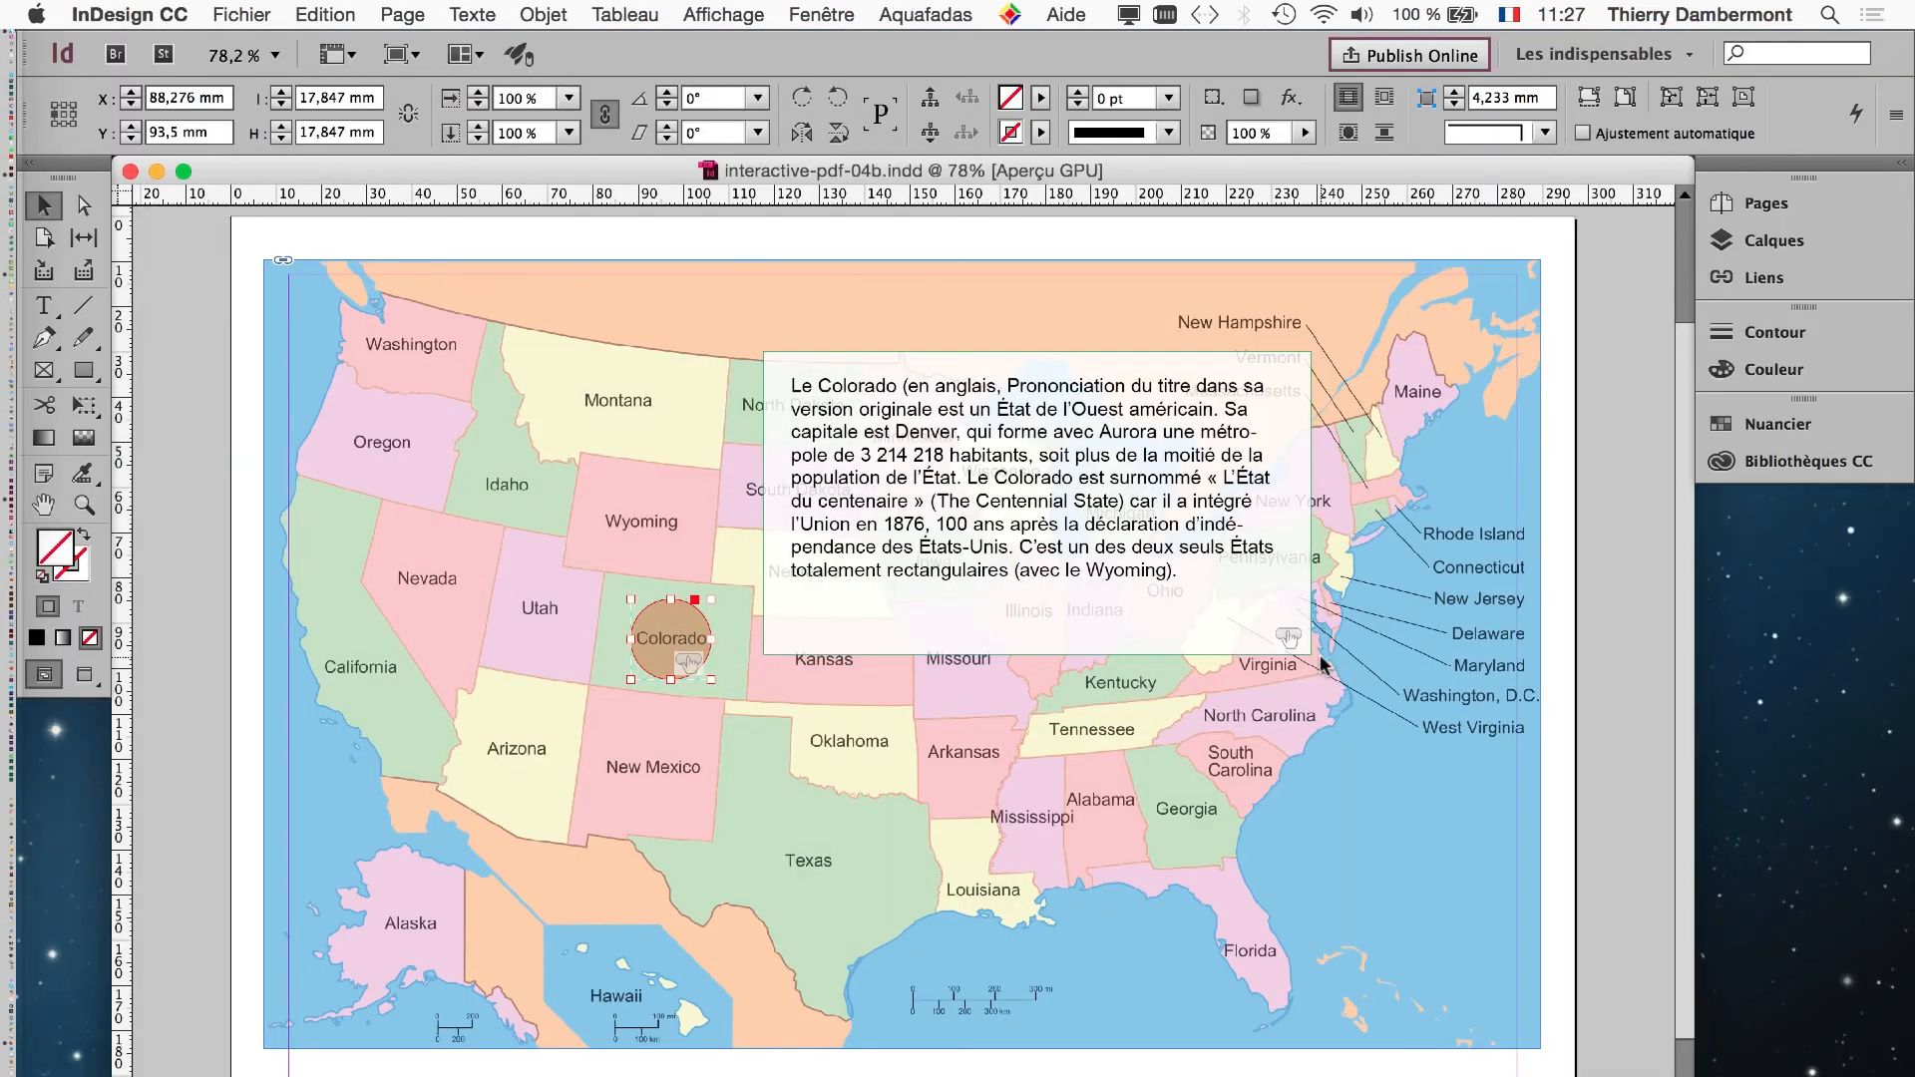